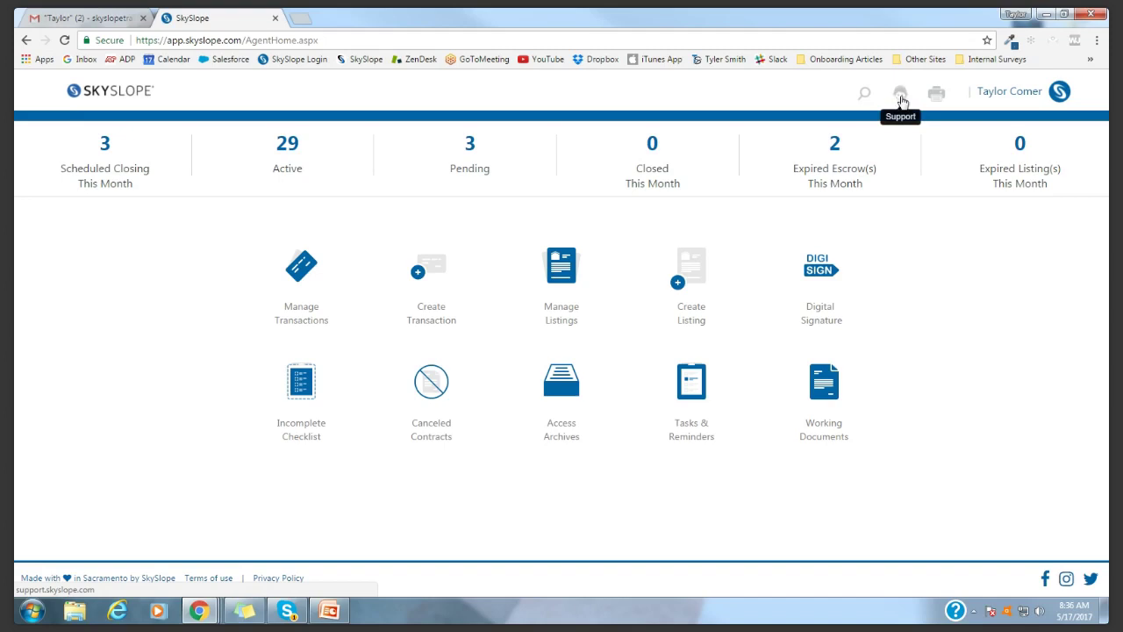
Open the SkySlope Support Center in a new tab and choose Live Chat with an Expert
{"action": "left_click", "coordinate": [901, 97]}
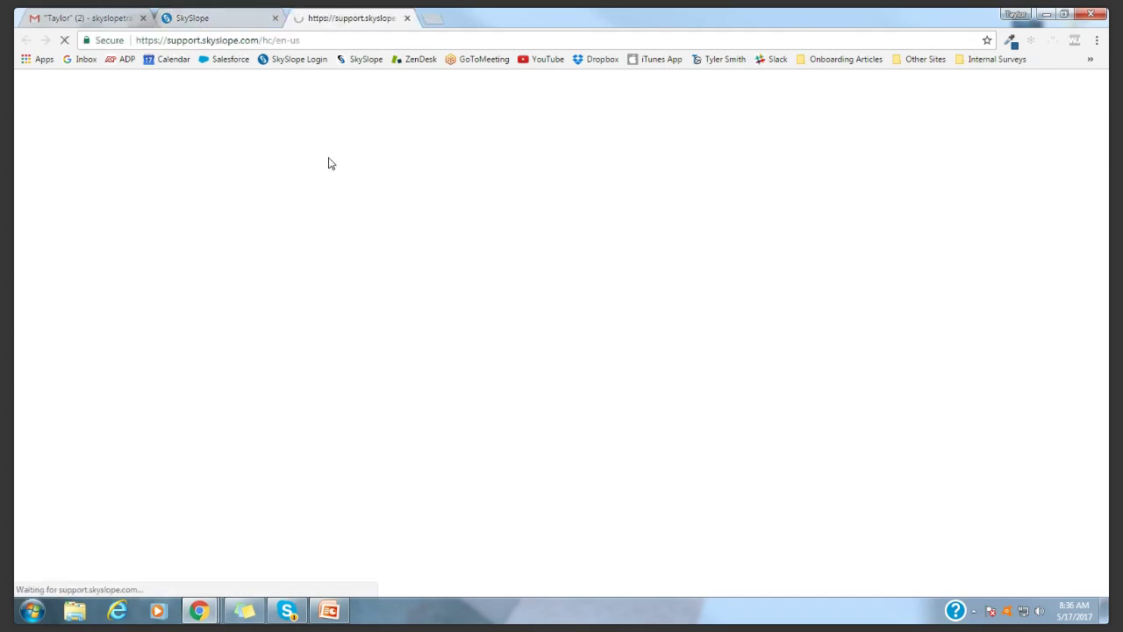
{"action": "scroll", "coordinate": [900, 298], "scroll_direction": "down", "scroll_amount": 1}
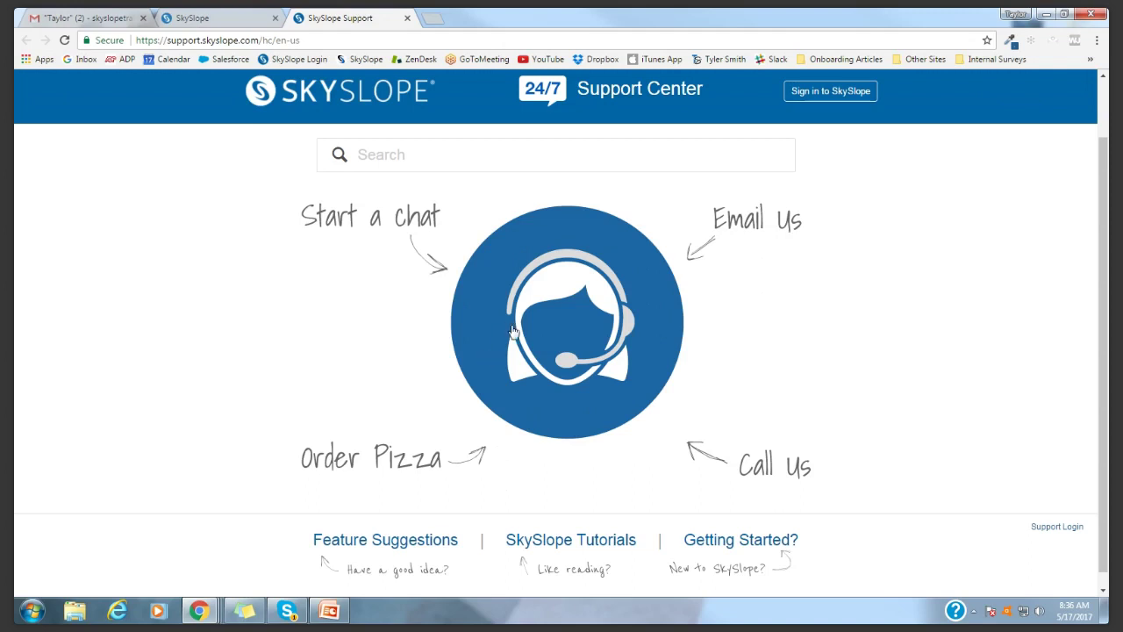
{"action": "left_click", "coordinate": [571, 288]}
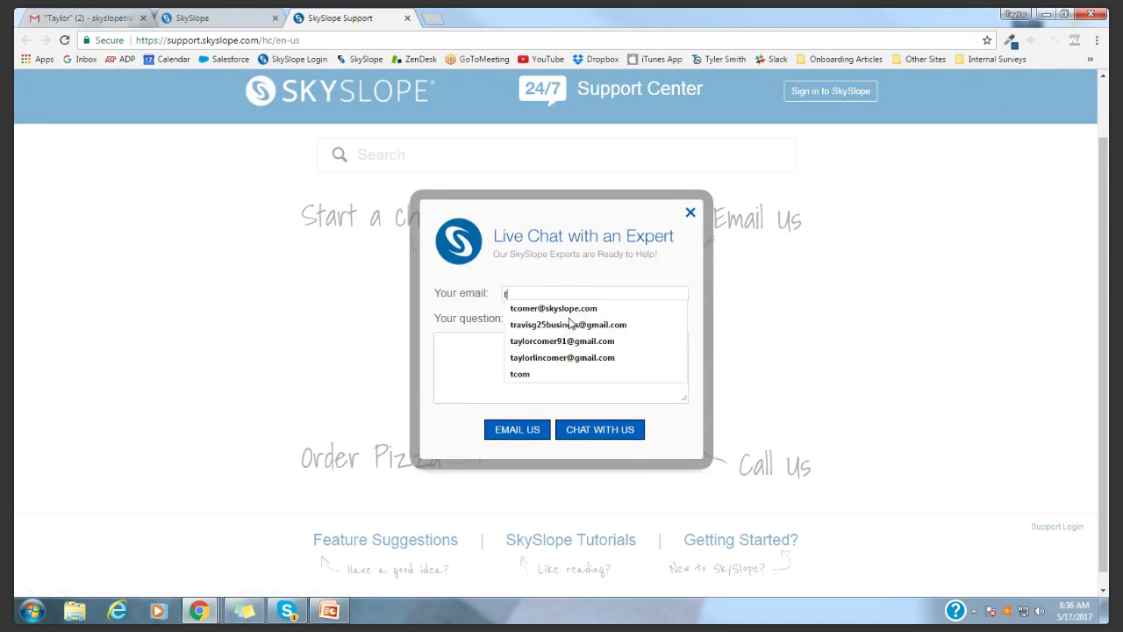
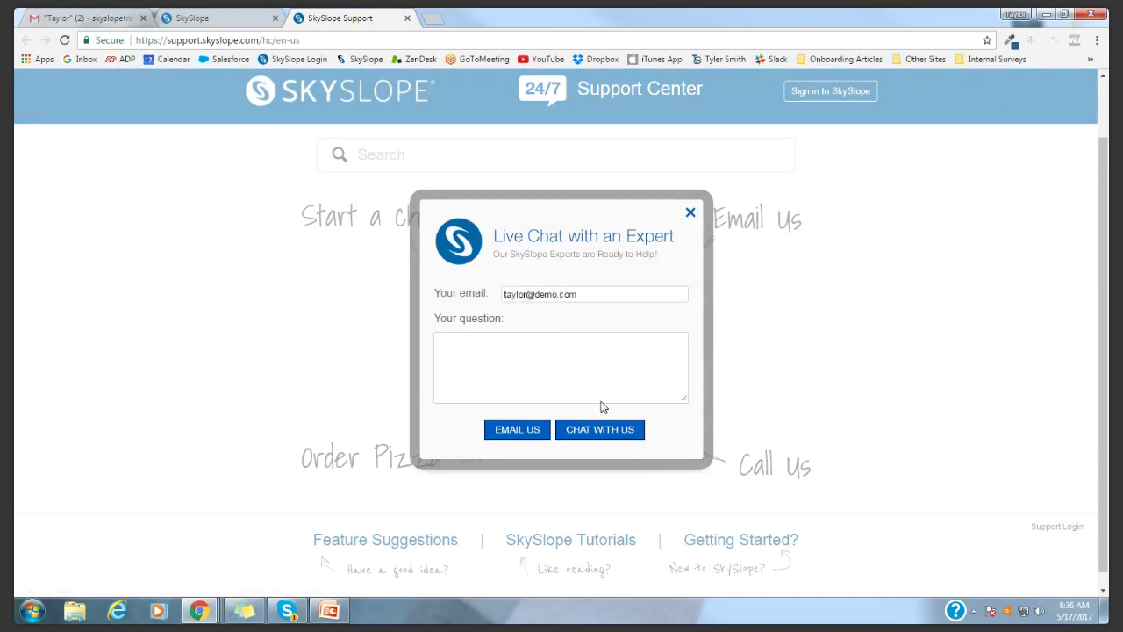
Send a contact e-mail with the question 'HEEEEELPPPP!!!' to start a chat, centring the widget
{"action": "left_click", "coordinate": [594, 352]}
{"action": "type", "text": "HEEEEELPPPP!!!"}
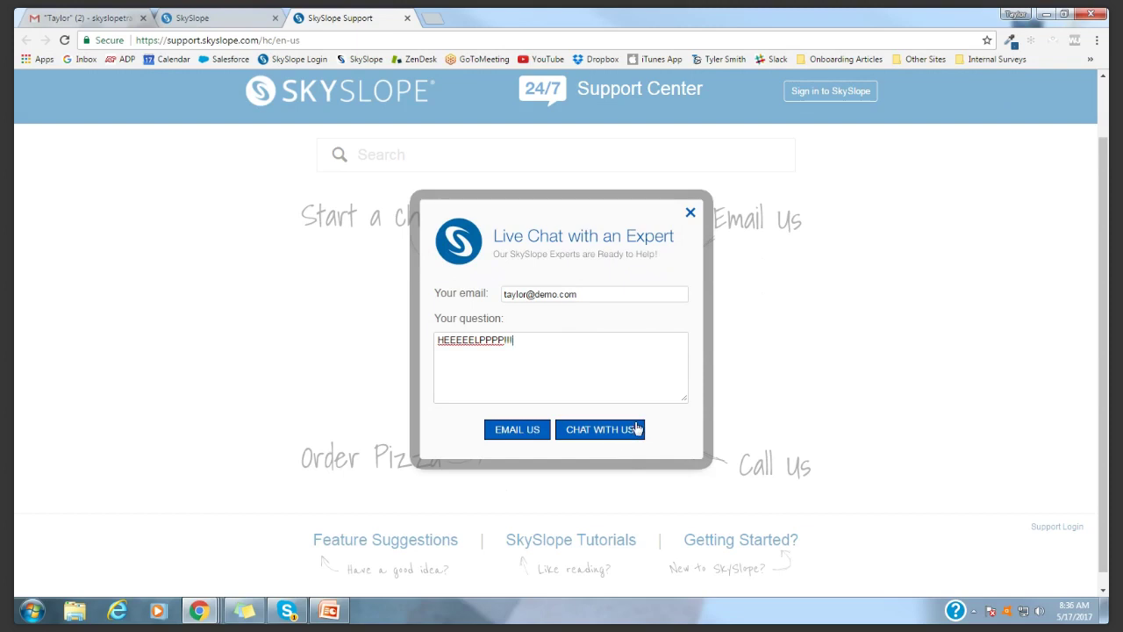
{"action": "left_click", "coordinate": [637, 429]}
{"action": "left_click_drag", "start_coordinate": [960, 363], "coordinate": [560, 215]}
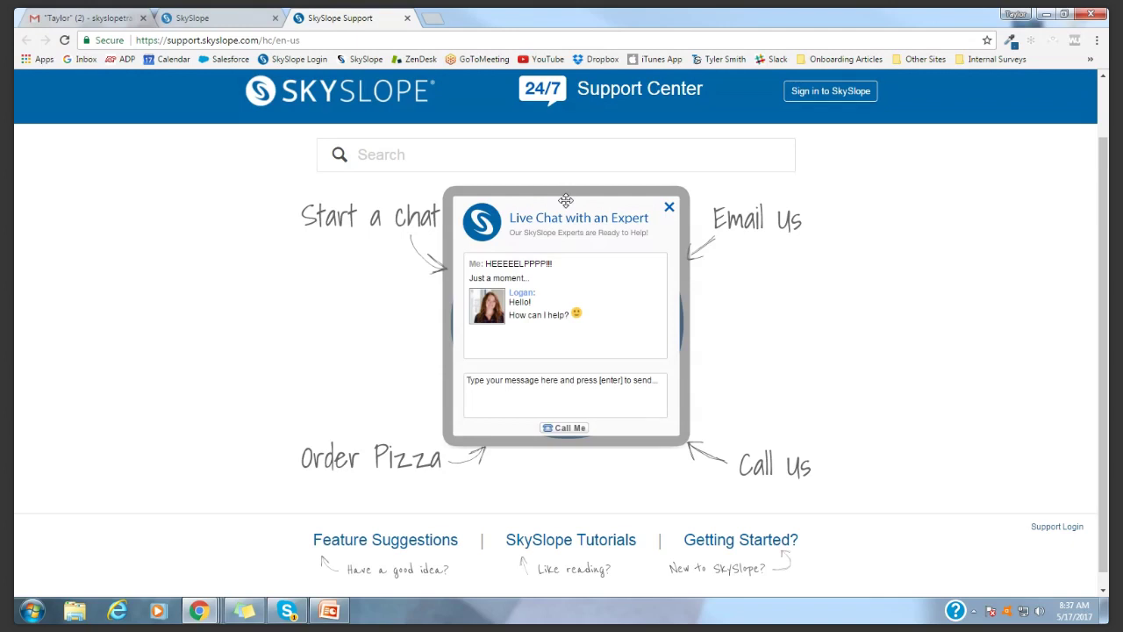
{"action": "left_click", "coordinate": [584, 391]}
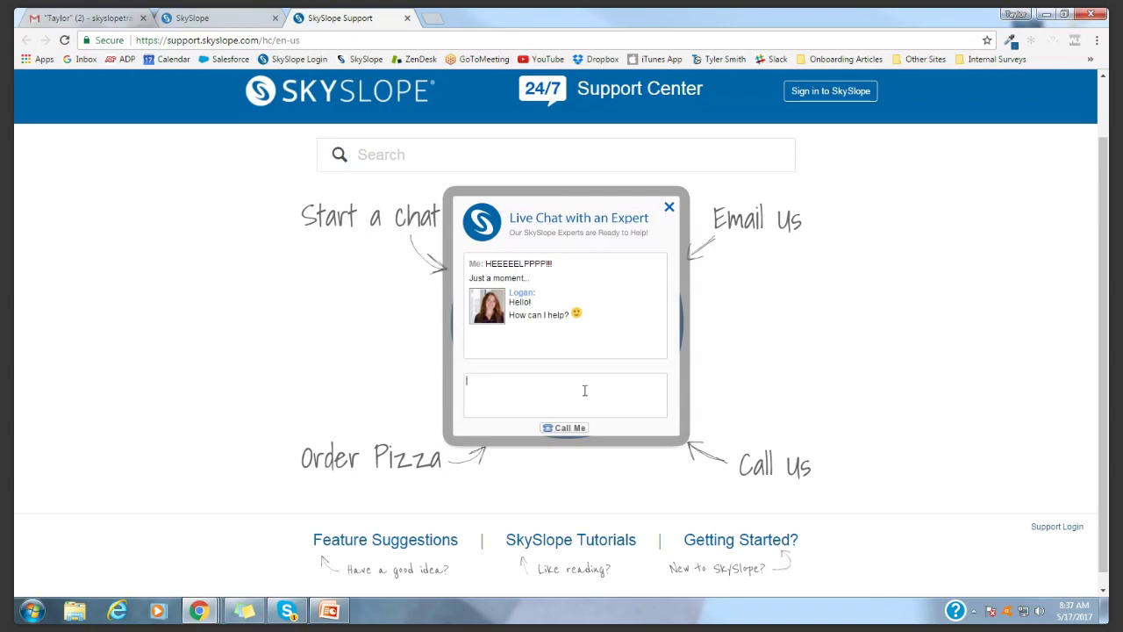
Greet the agent and ask 'What did you have for breakfast??' in the chat
{"action": "key", "text": "Return"}
{"action": "key", "text": "BackSpace"}
{"action": "key", "text": "BackSpace"}
{"action": "key", "text": "BackSpace"}
{"action": "key", "text": "BackSpace"}
{"action": "key", "text": "BackSpace"}
{"action": "key", "text": "BackSpace"}
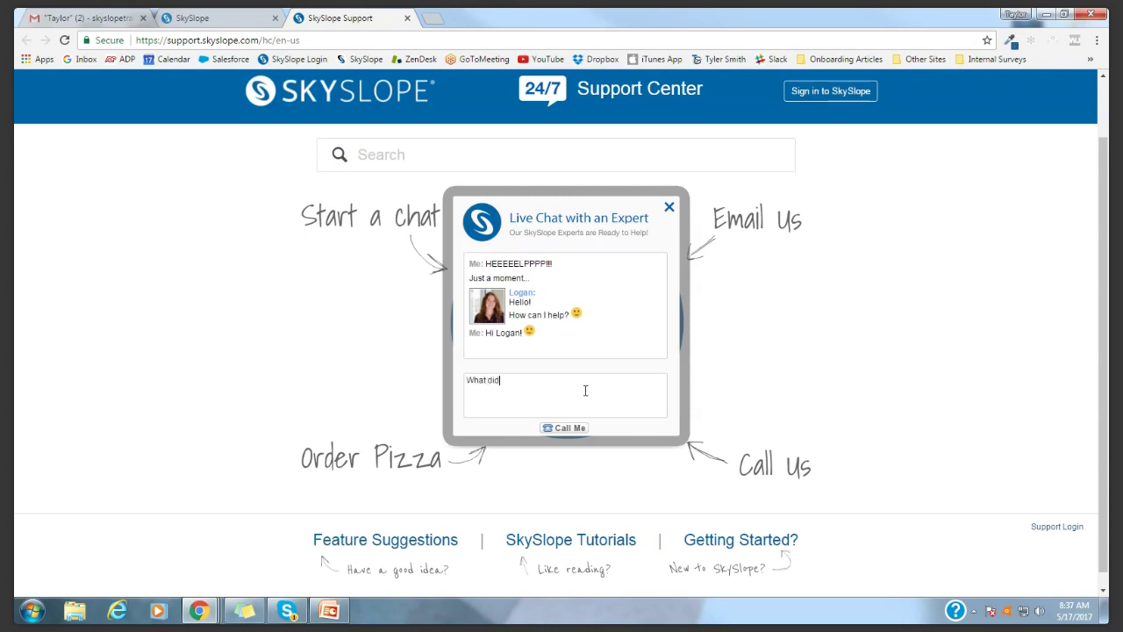
{"action": "key", "text": "Return"}
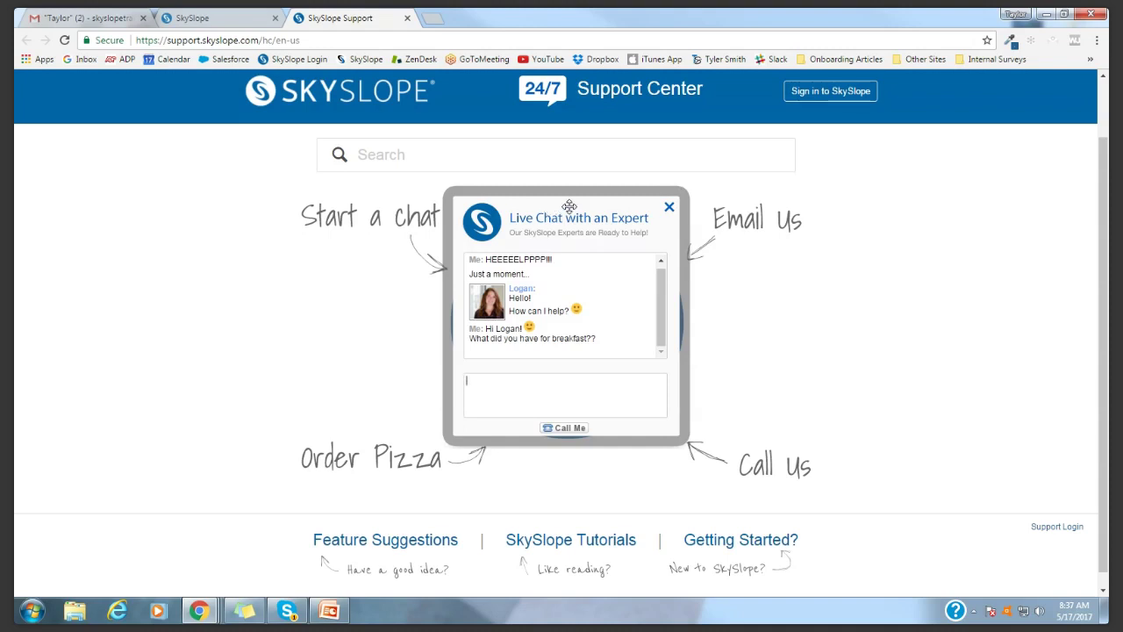
Reply 'YUMMM thanks' to the agent and close the live chat
{"action": "mouse_move", "coordinate": [568, 206]}
{"action": "left_mouse_down"}
{"action": "mouse_move", "coordinate": [577, 215]}
{"action": "mouse_move", "coordinate": [569, 213]}
{"action": "left_mouse_up"}
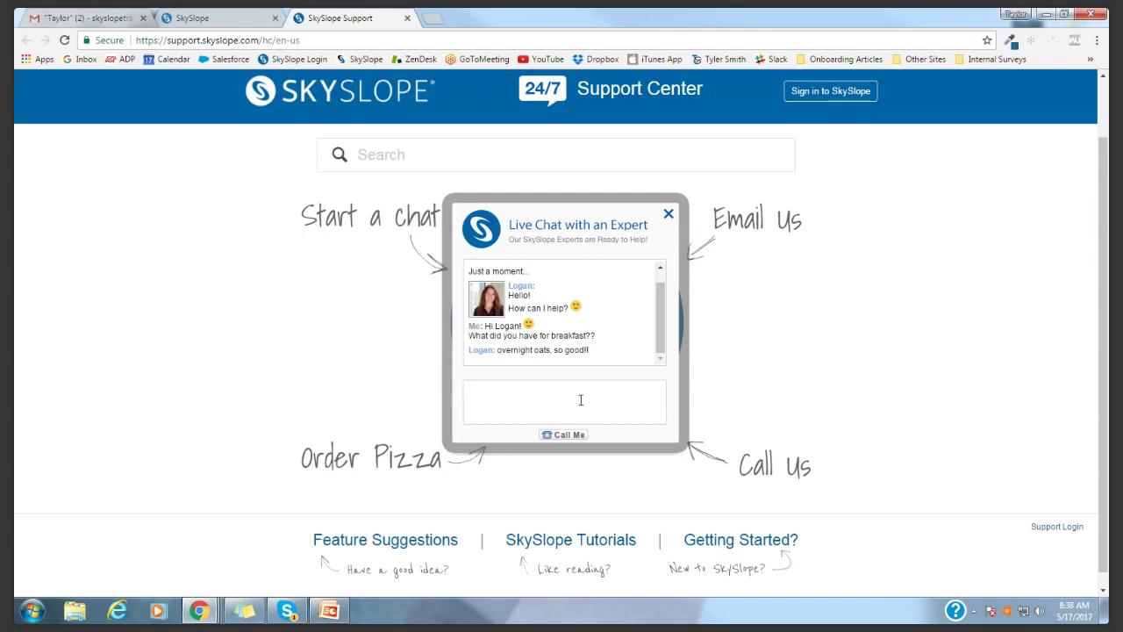
{"action": "type", "text": "YUMMM thanks"}
{"action": "key", "text": "Return"}
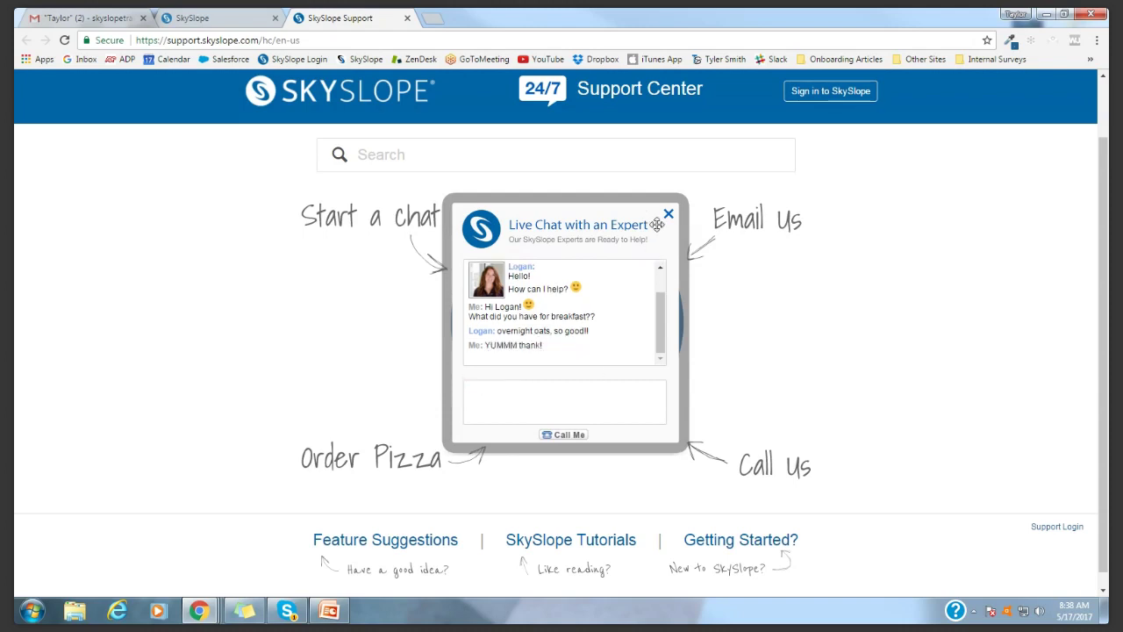
{"action": "left_click", "coordinate": [668, 213]}
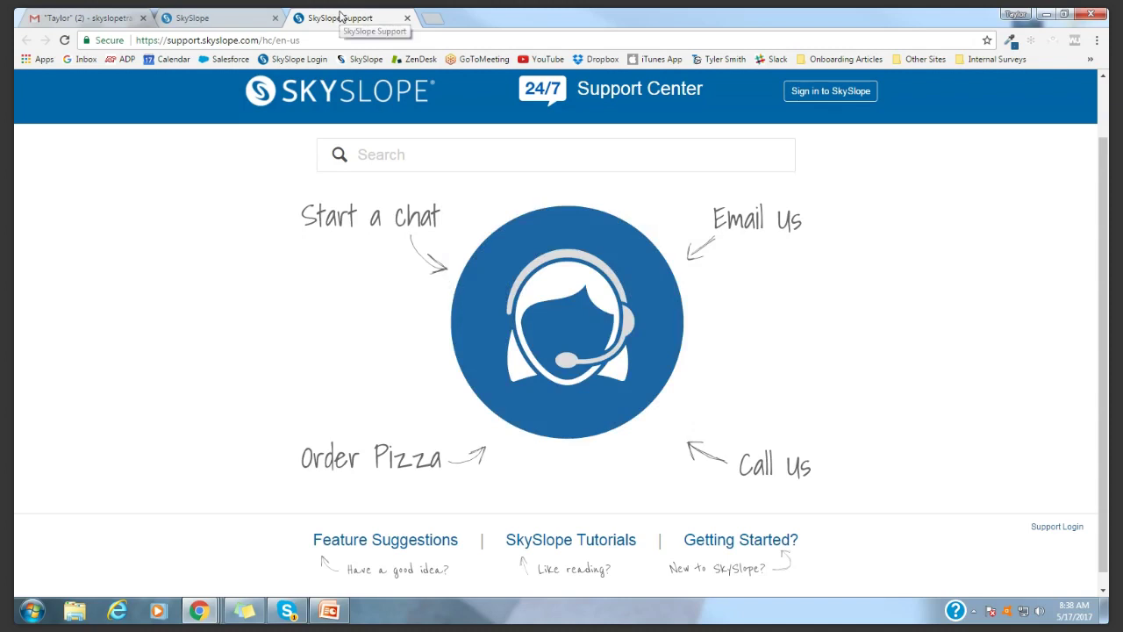
Close the Support tab and start a new listing from the dashboard's Create Listing
{"action": "left_click", "coordinate": [407, 19]}
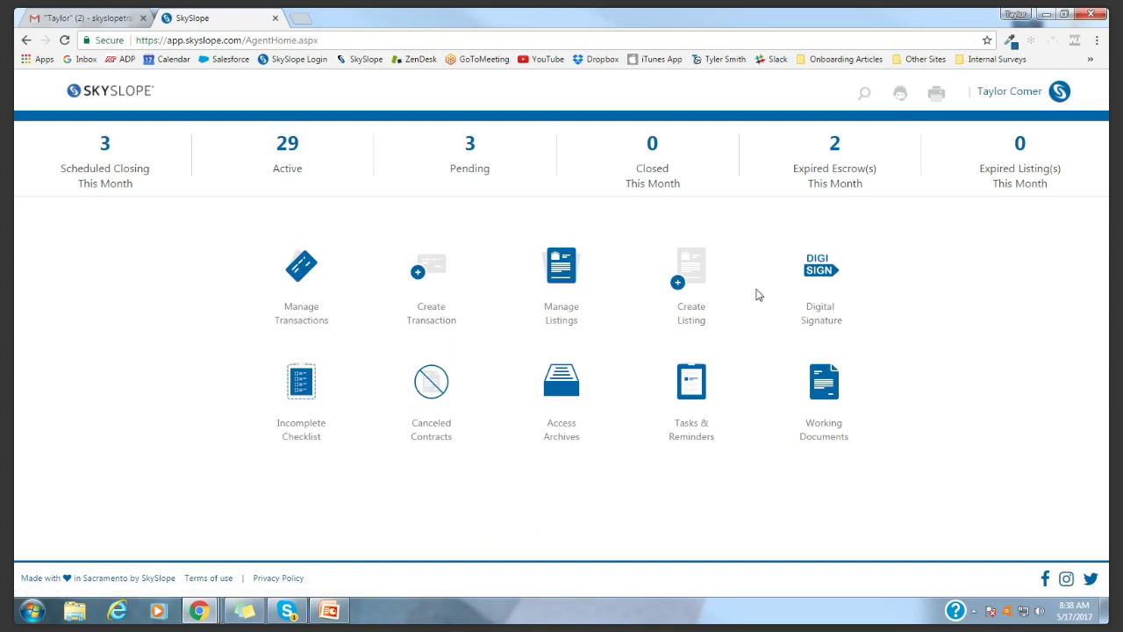
{"action": "left_click", "coordinate": [694, 258]}
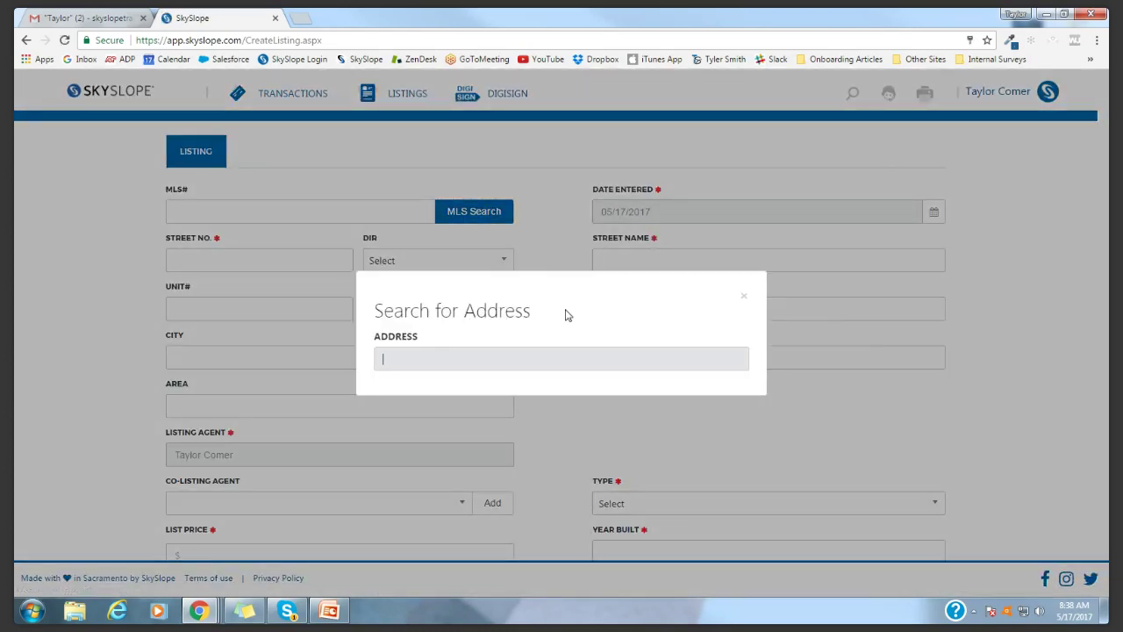
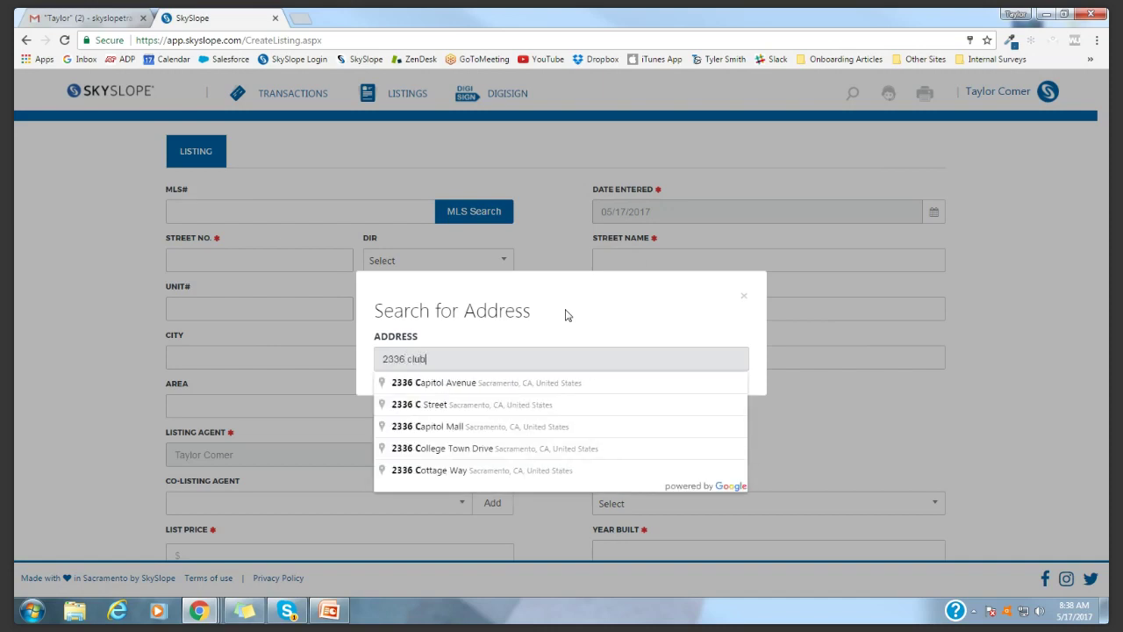
{"action": "left_click", "coordinate": [470, 405]}
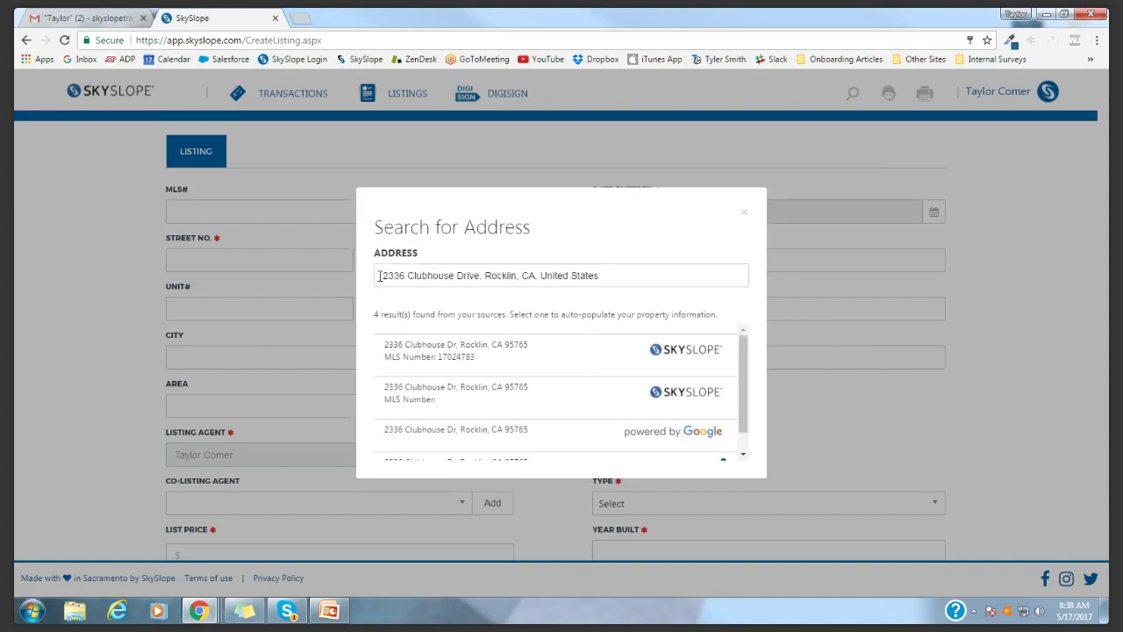
{"action": "left_click_drag", "start_coordinate": [742, 345], "coordinate": [741, 372]}
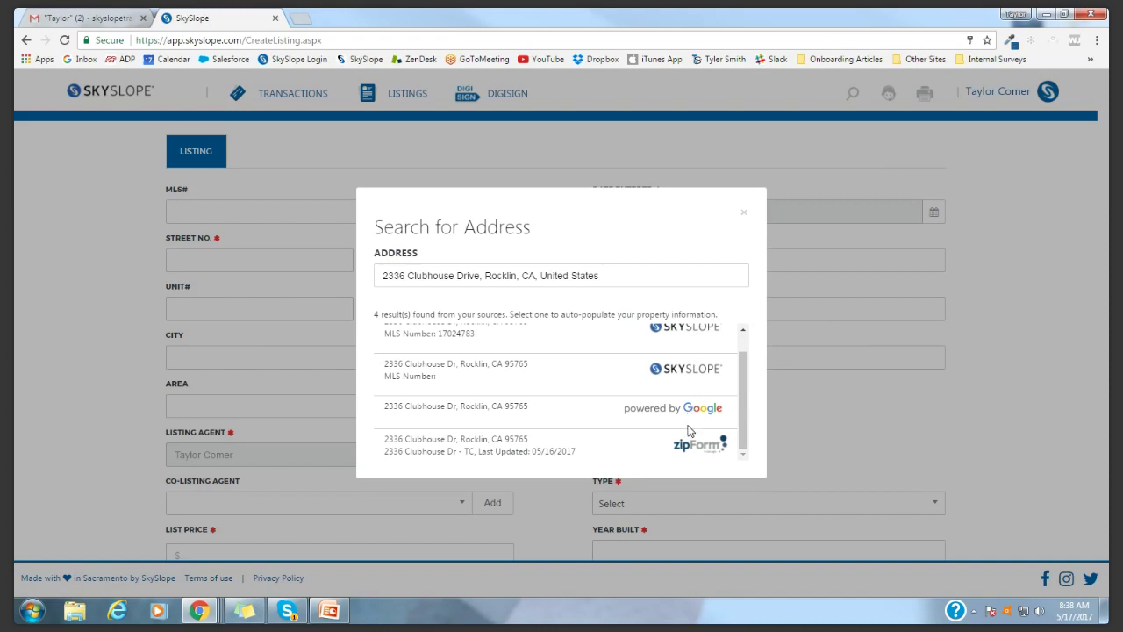
{"action": "left_click_drag", "start_coordinate": [742, 381], "coordinate": [743, 370]}
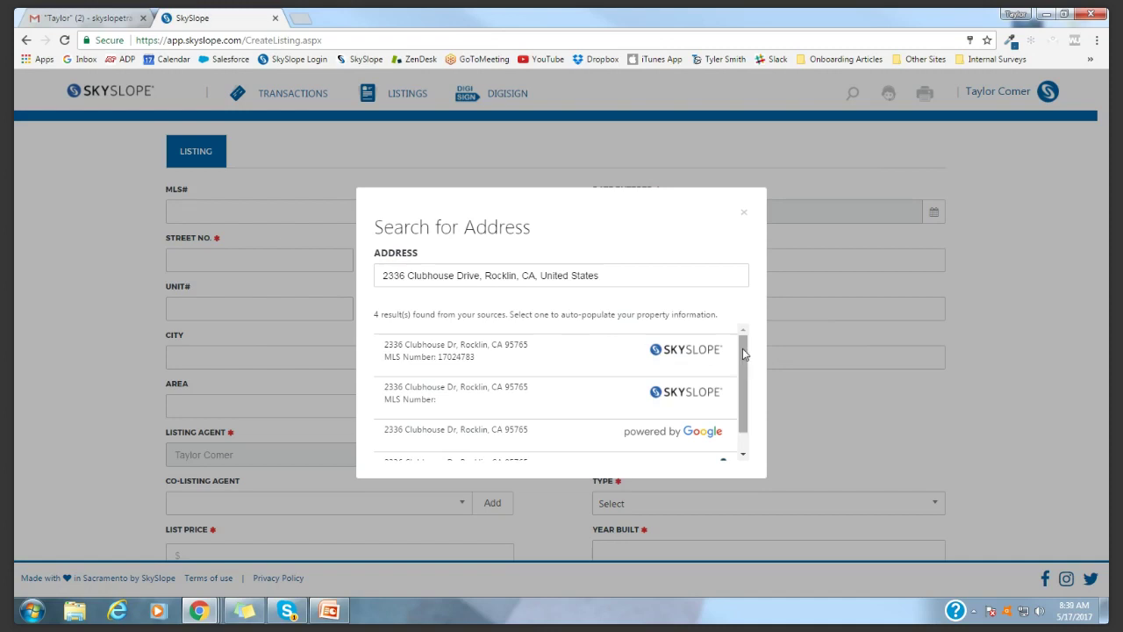
{"action": "left_click_drag", "start_coordinate": [742, 349], "coordinate": [732, 389]}
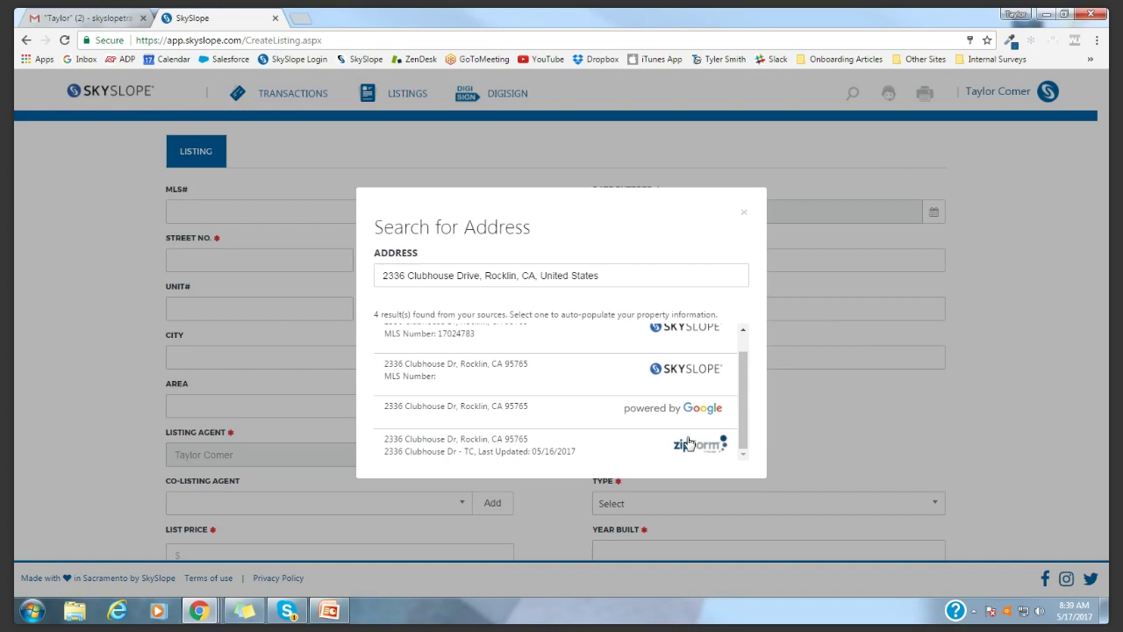
{"action": "left_click", "coordinate": [457, 447]}
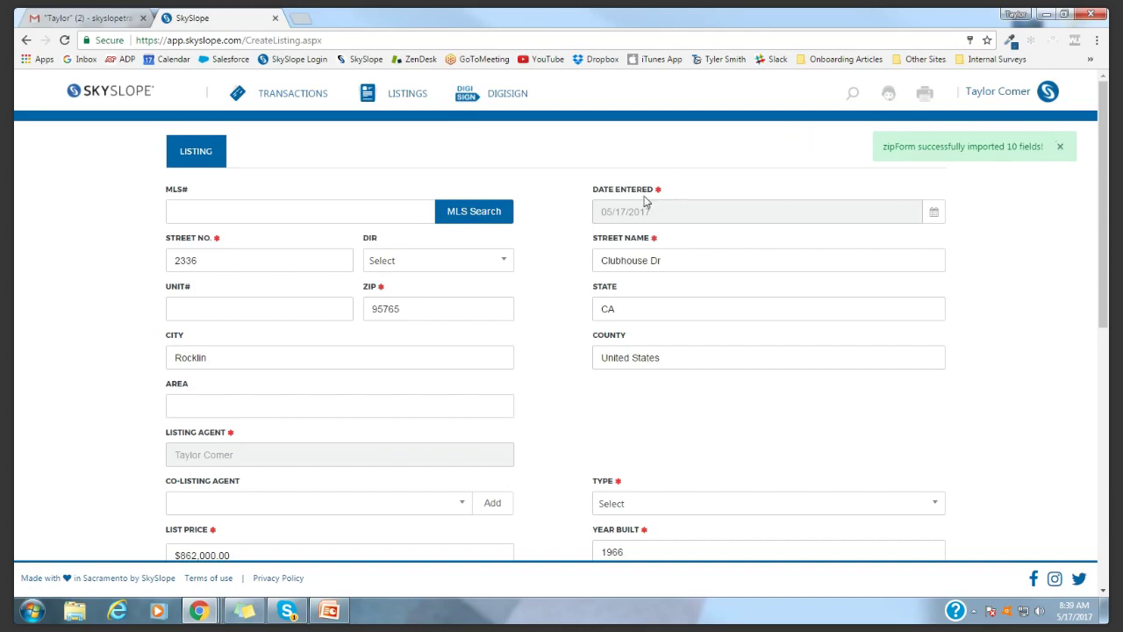
Set the listing type to Resale and the source to Previous Customer
{"action": "scroll", "coordinate": [553, 306], "scroll_direction": "down", "scroll_amount": 1}
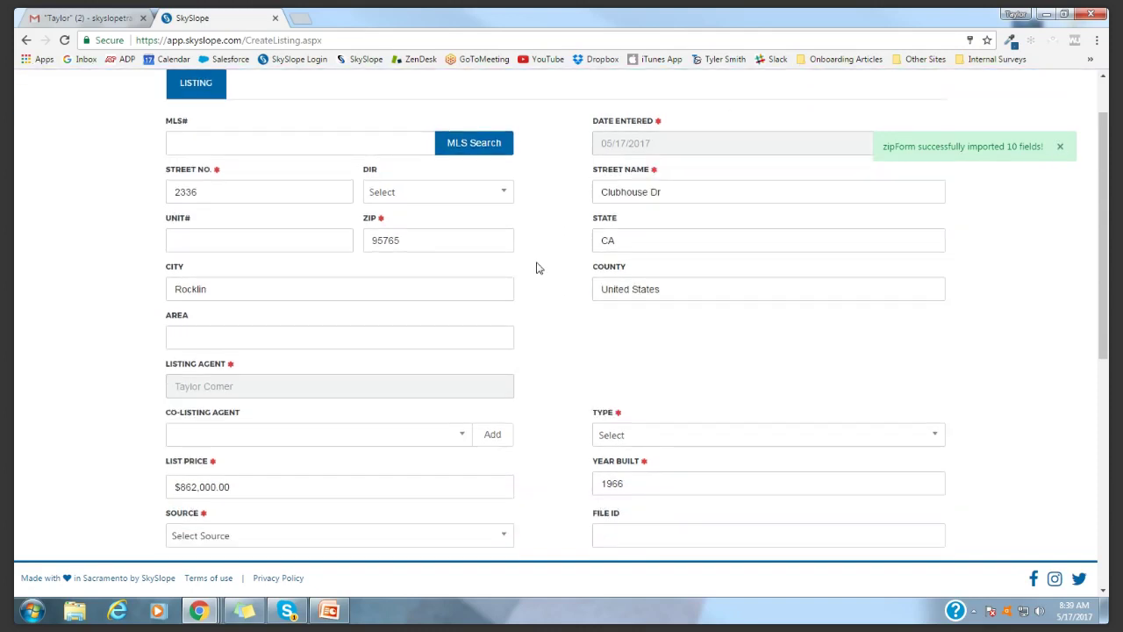
{"action": "scroll", "coordinate": [539, 268], "scroll_direction": "down", "scroll_amount": 3}
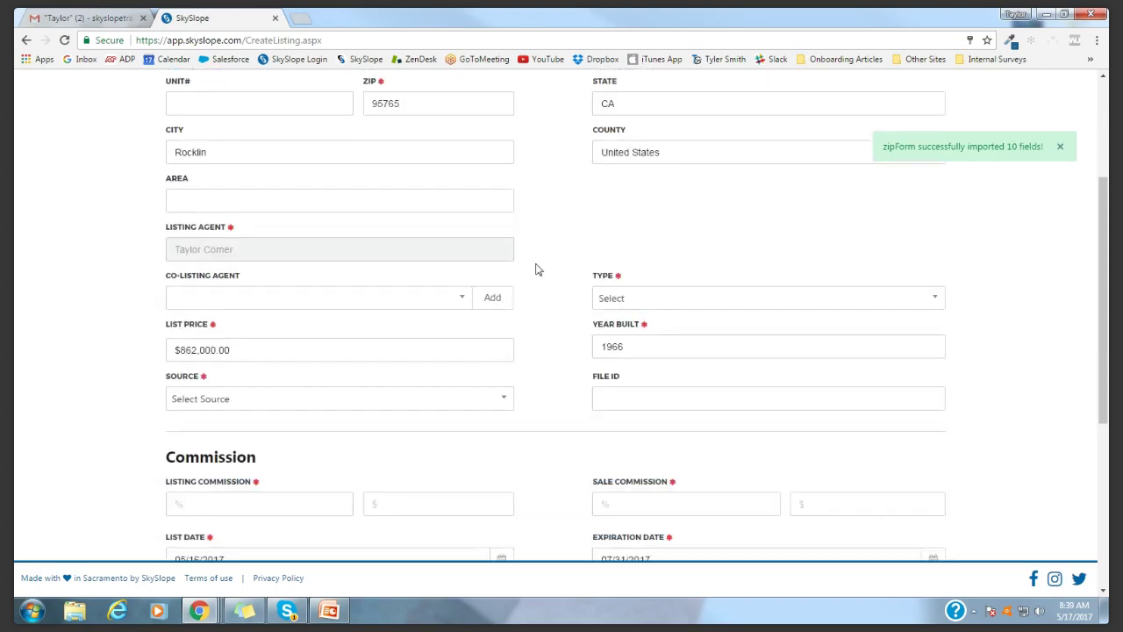
{"action": "scroll", "coordinate": [538, 267], "scroll_direction": "up", "scroll_amount": 2}
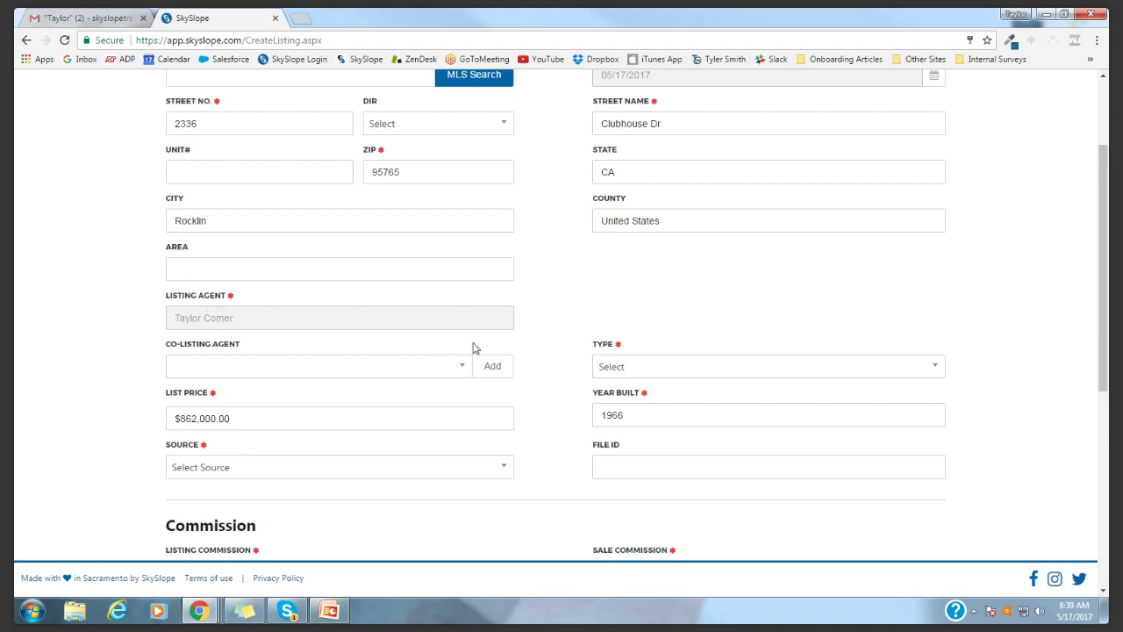
{"action": "scroll", "coordinate": [628, 387], "scroll_direction": "down", "scroll_amount": 2}
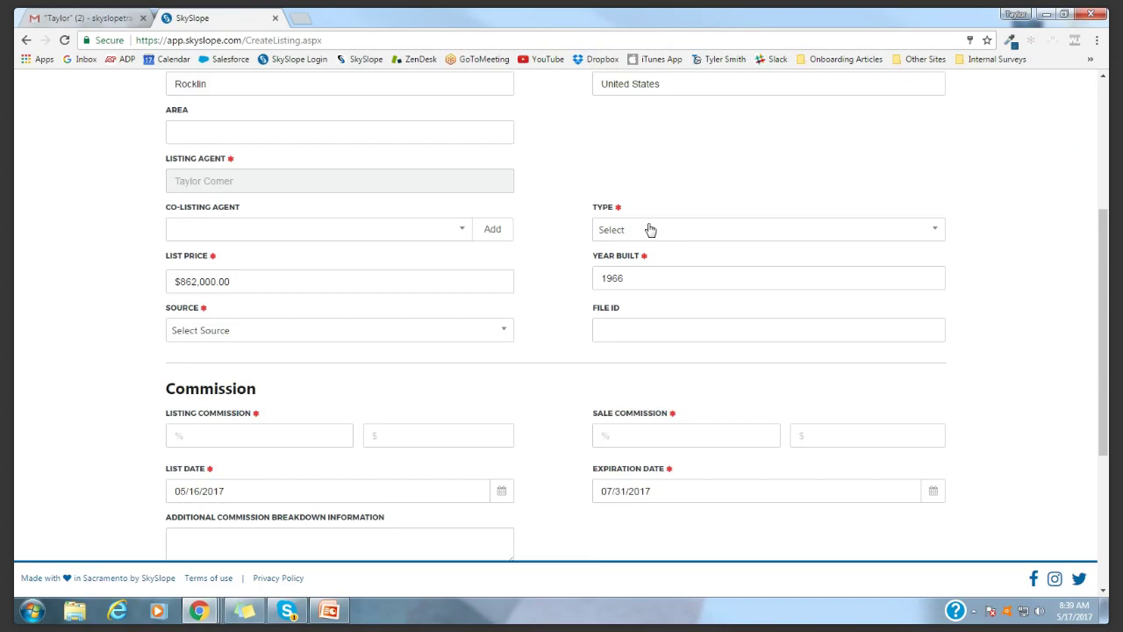
{"action": "left_click", "coordinate": [654, 231]}
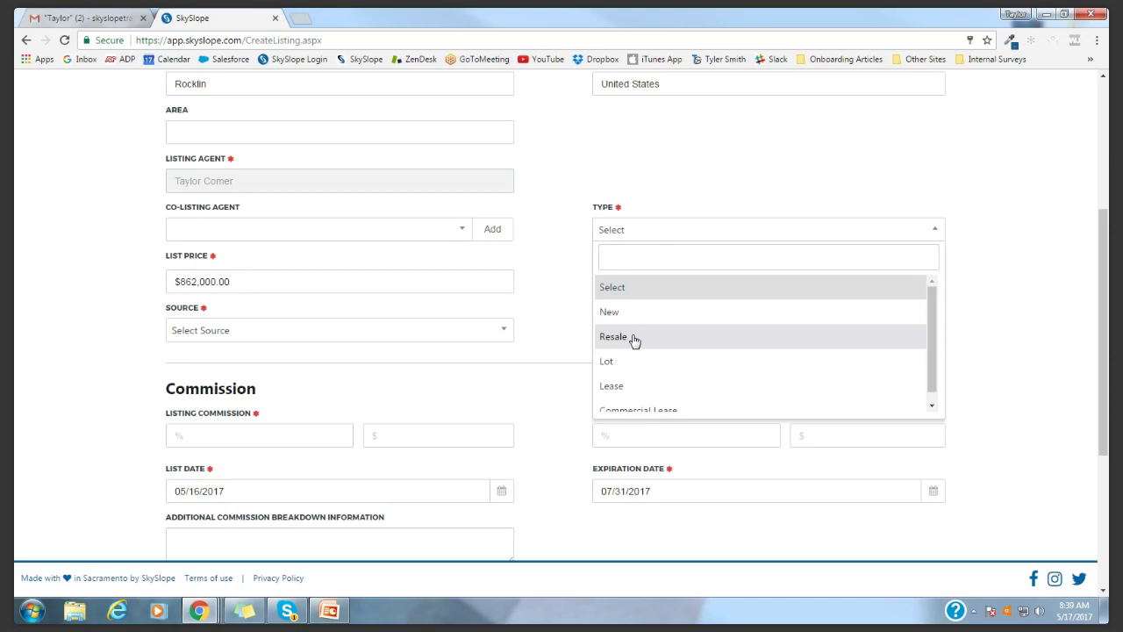
{"action": "left_click", "coordinate": [634, 341]}
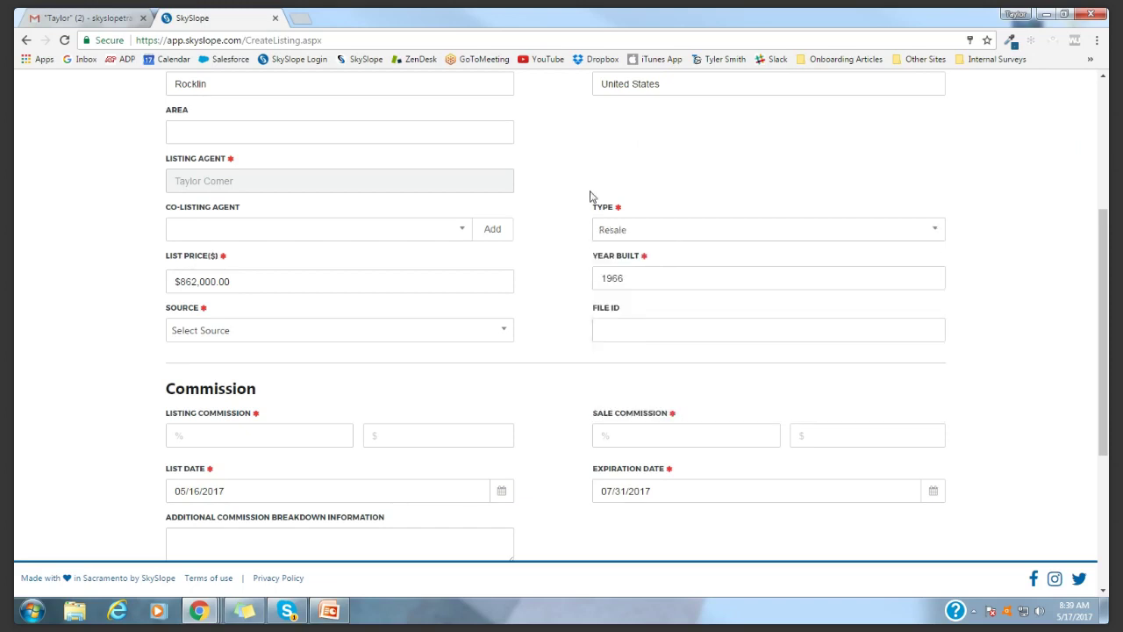
{"action": "scroll", "coordinate": [483, 333], "scroll_direction": "down", "scroll_amount": 1}
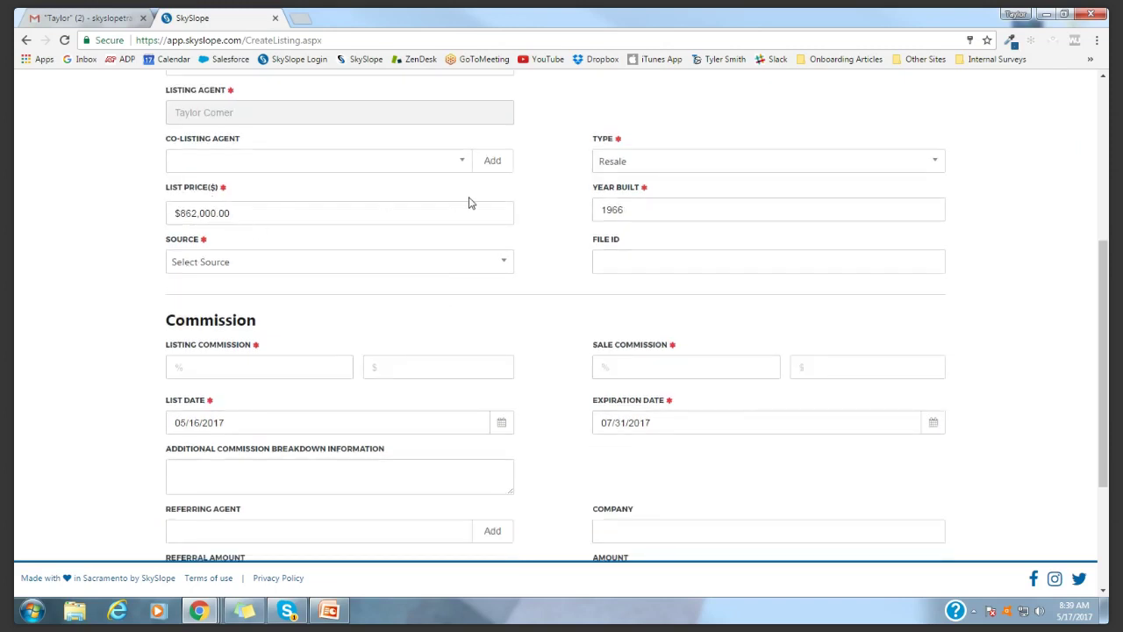
{"action": "left_click", "coordinate": [264, 258]}
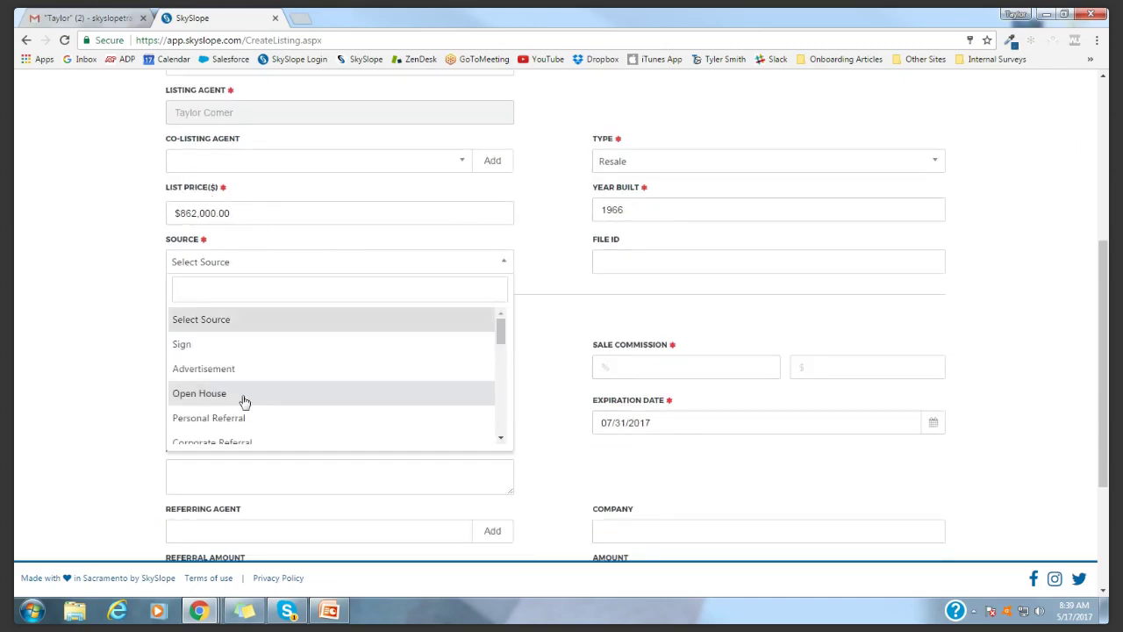
{"action": "scroll", "coordinate": [244, 400], "scroll_direction": "down", "scroll_amount": 1}
{"action": "scroll", "coordinate": [243, 400], "scroll_direction": "down", "scroll_amount": 1}
{"action": "left_click", "coordinate": [216, 358]}
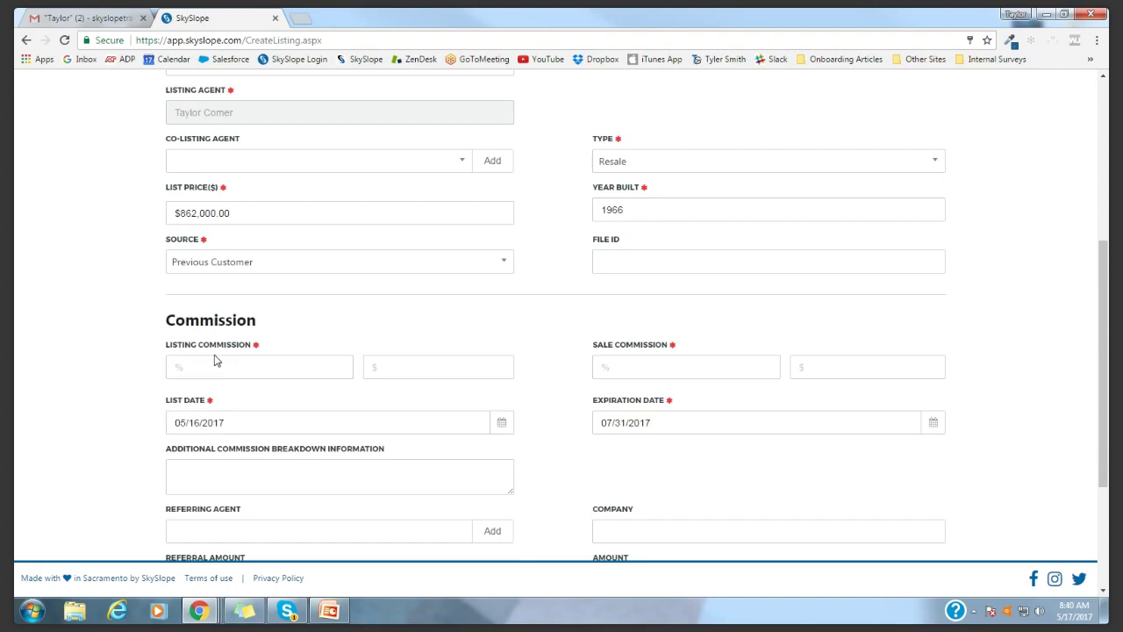
Enter 3% listing and 3% sale commission and continue to the Contacts step
{"action": "left_click", "coordinate": [256, 365]}
{"action": "type", "text": "3"}
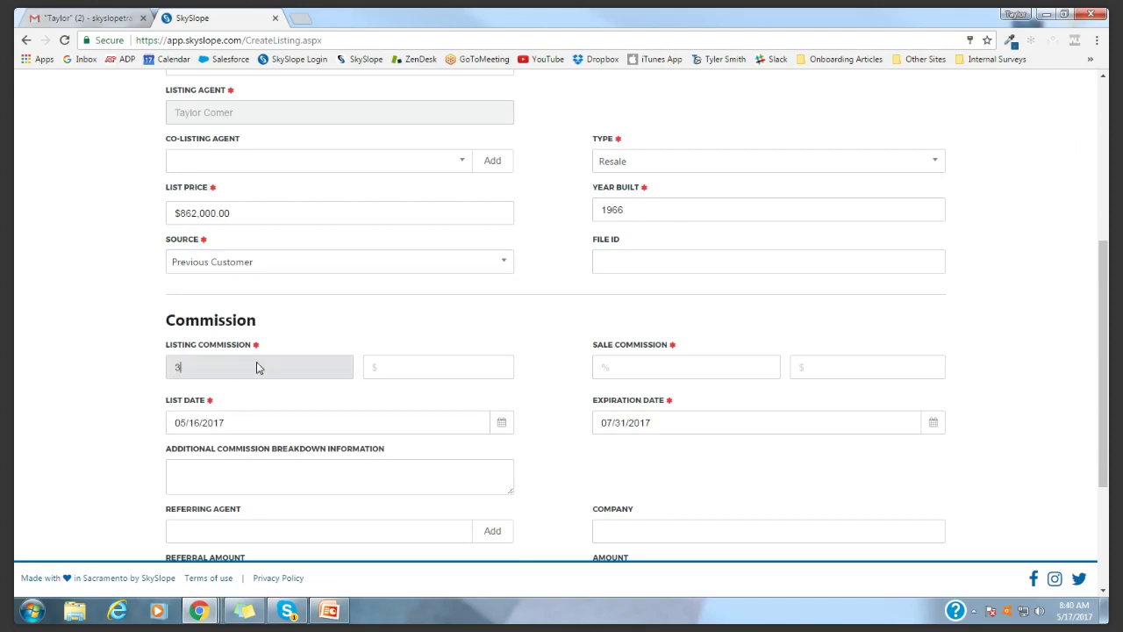
{"action": "left_click", "coordinate": [605, 372]}
{"action": "type", "text": "3"}
{"action": "scroll", "coordinate": [567, 407], "scroll_direction": "down", "scroll_amount": 3}
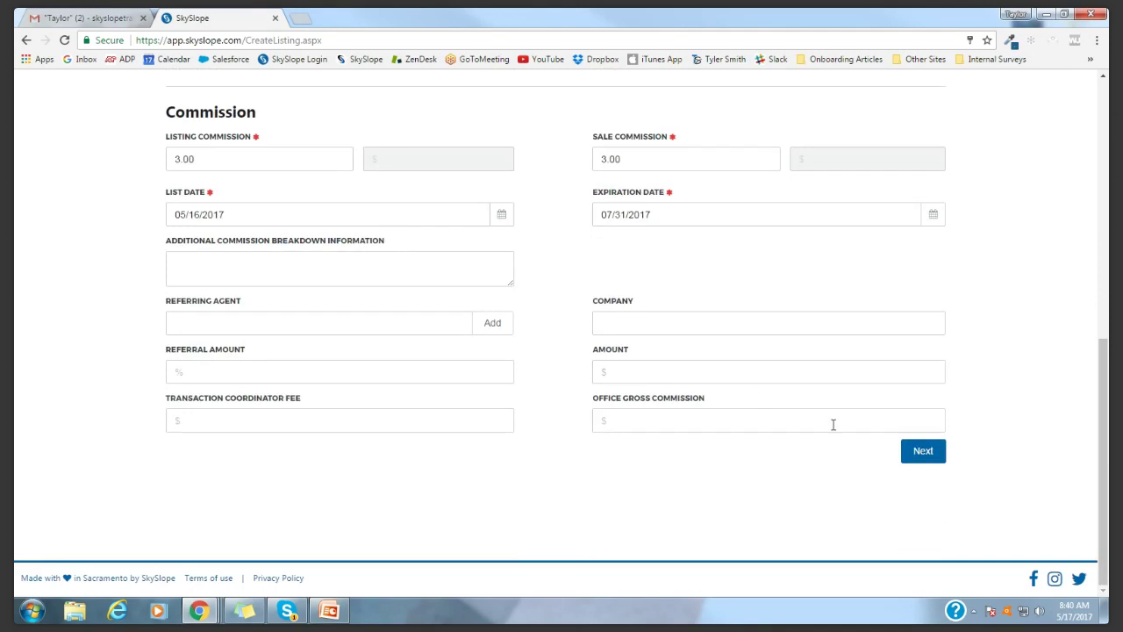
{"action": "left_click", "coordinate": [932, 468]}
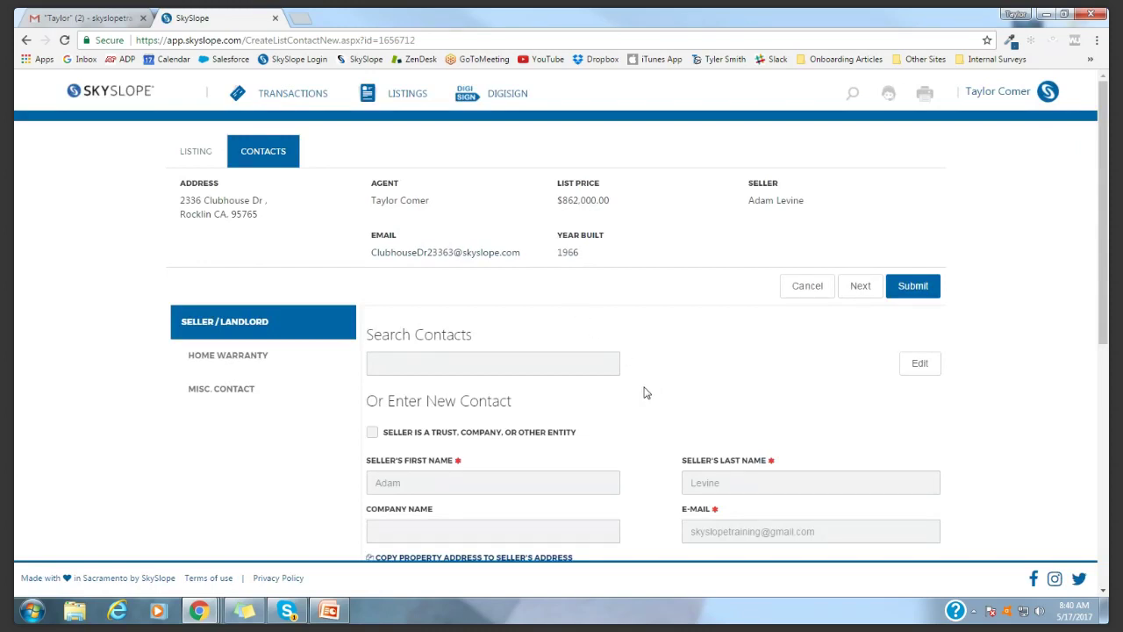
Review the pre-filled Seller/Landlord contact form and submit it
{"action": "scroll", "coordinate": [646, 393], "scroll_direction": "down", "scroll_amount": 3}
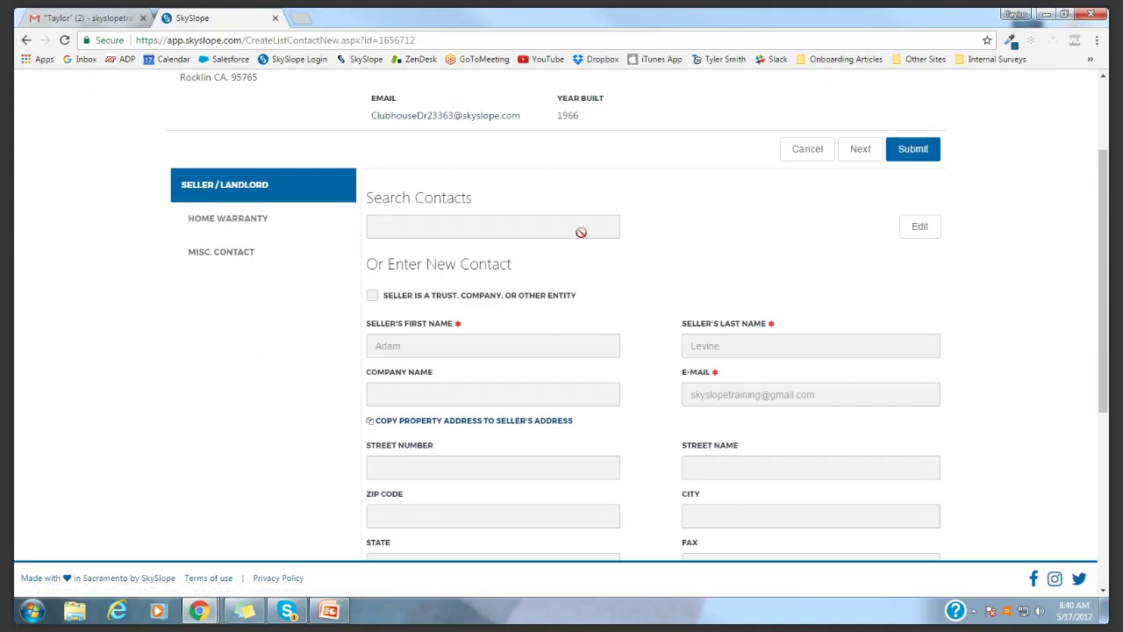
{"action": "scroll", "coordinate": [658, 383], "scroll_direction": "down", "scroll_amount": 3}
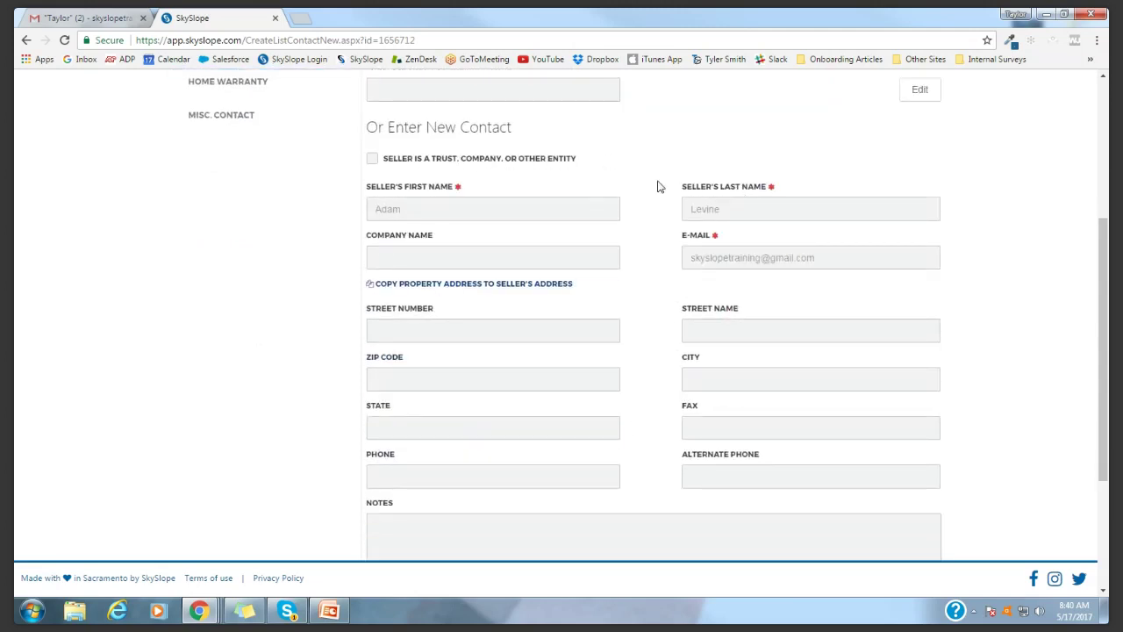
{"action": "scroll", "coordinate": [652, 187], "scroll_direction": "down", "scroll_amount": 5}
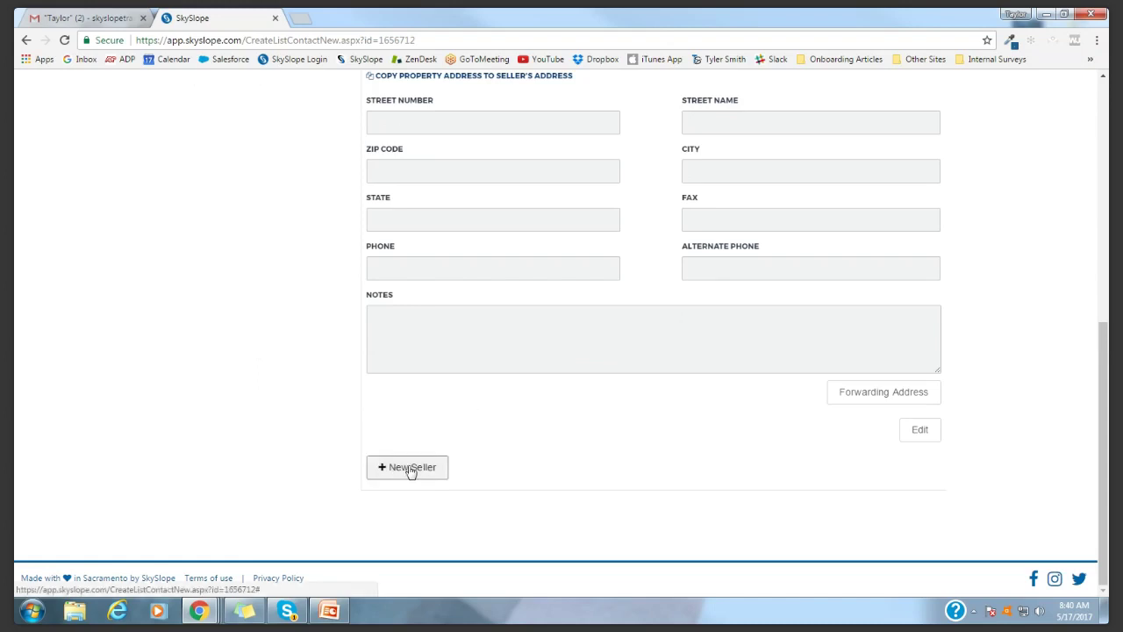
{"action": "scroll", "coordinate": [886, 395], "scroll_direction": "up", "scroll_amount": 5}
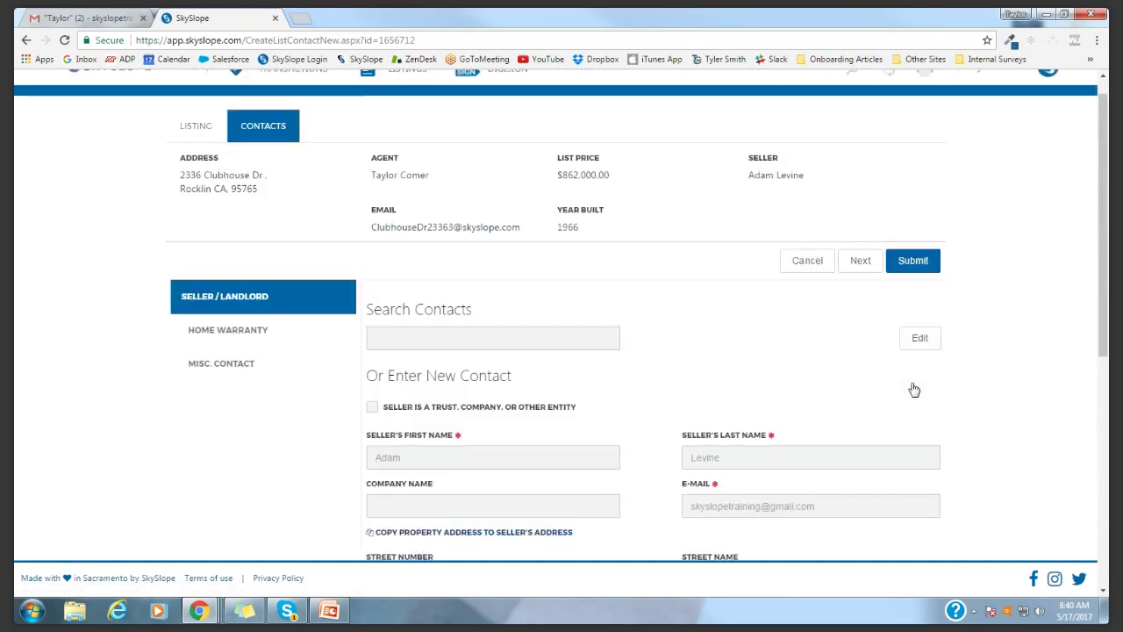
{"action": "left_click", "coordinate": [917, 295]}
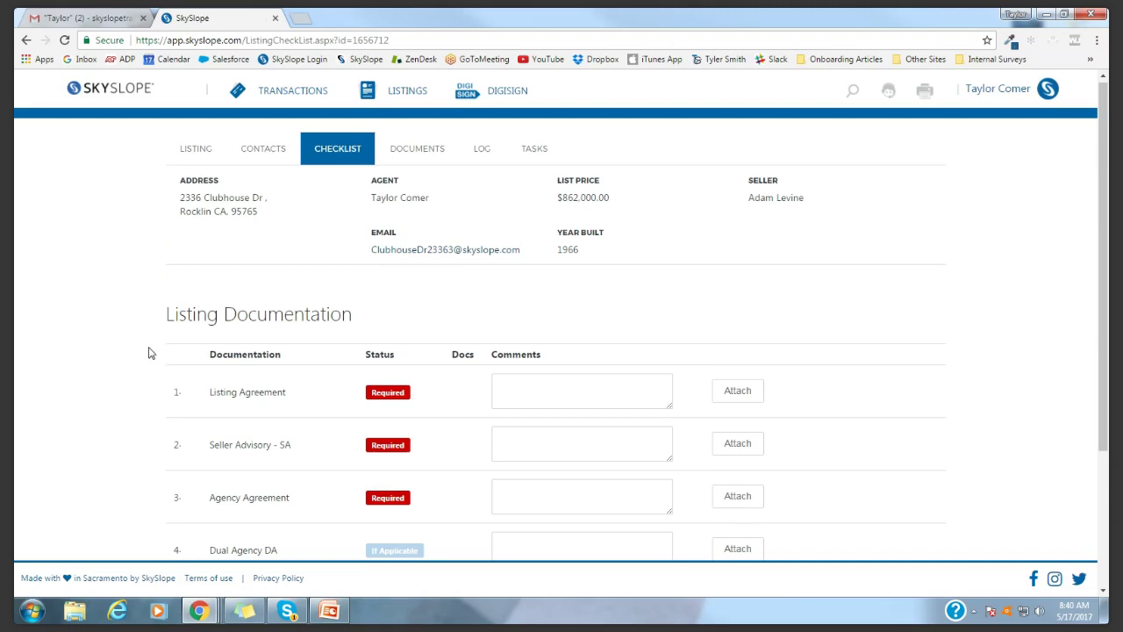
Copy the listing's dedicated email address from its EMAIL link and go to Gmail
{"action": "scroll", "coordinate": [233, 303], "scroll_direction": "down", "scroll_amount": 2}
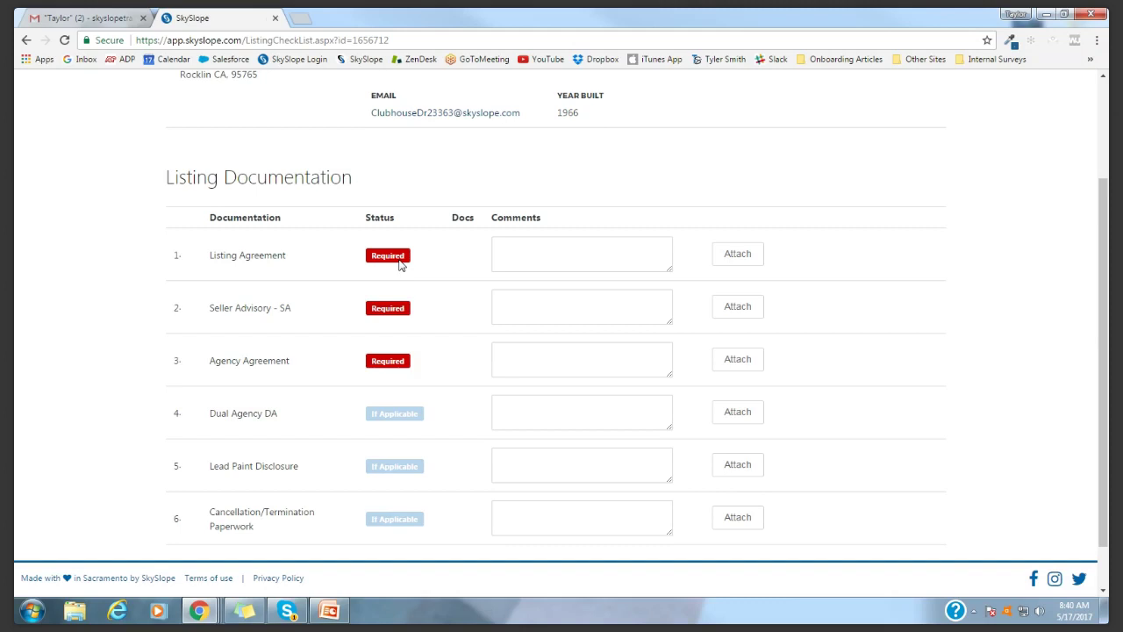
{"action": "scroll", "coordinate": [403, 379], "scroll_direction": "up", "scroll_amount": 2}
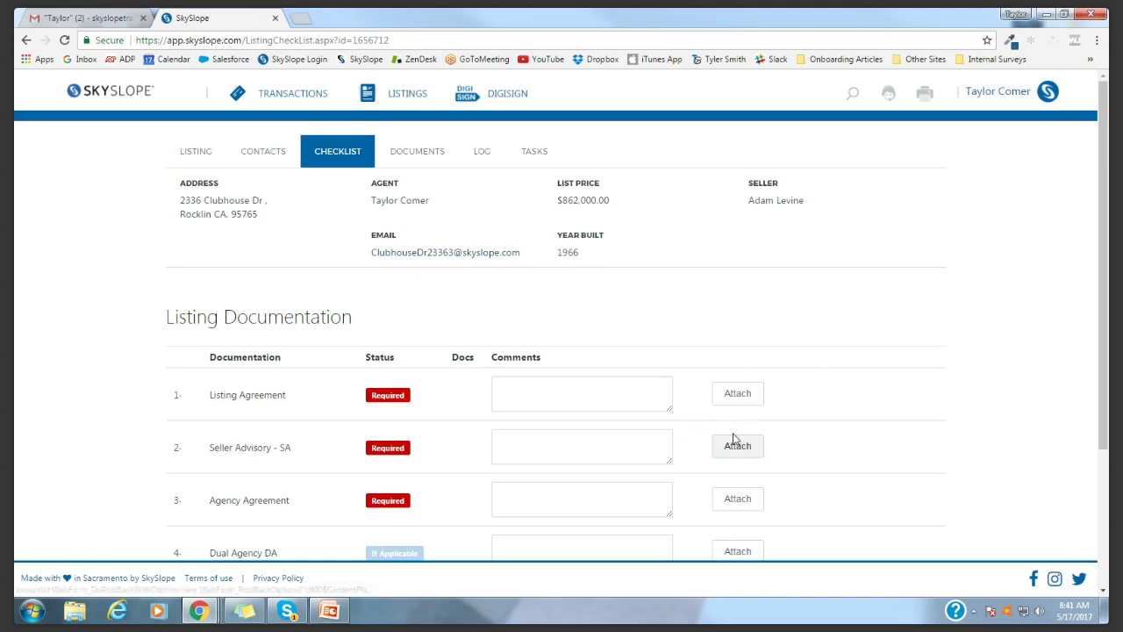
{"action": "left_click_drag", "start_coordinate": [372, 235], "coordinate": [524, 258]}
{"action": "key", "text": "ctrl+c"}
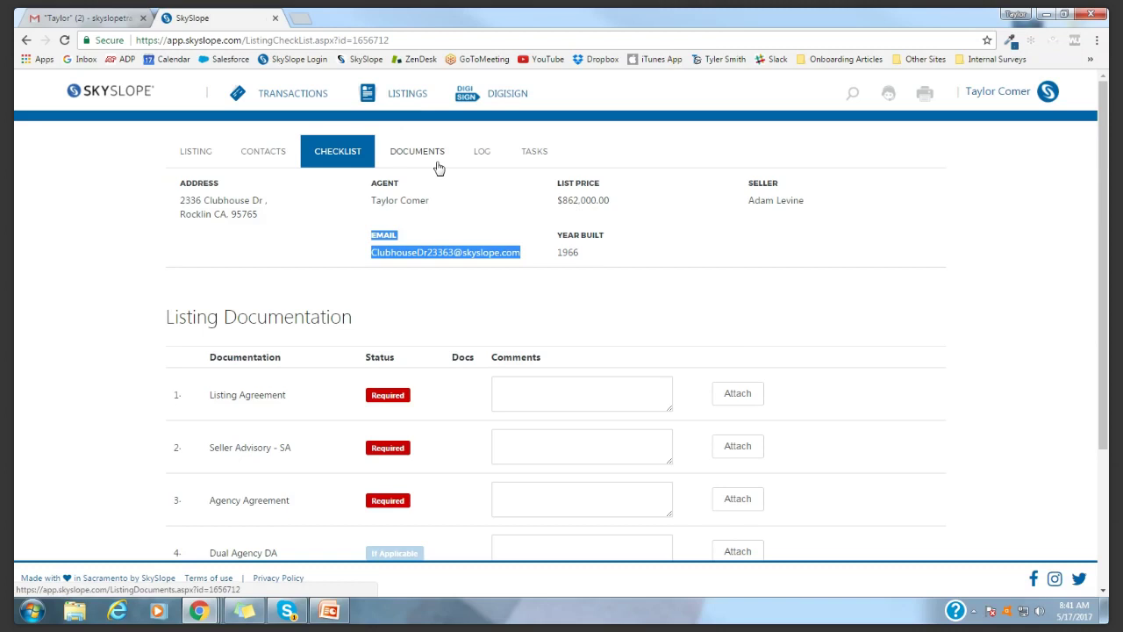
{"action": "left_click", "coordinate": [439, 252]}
{"action": "right_click", "coordinate": [440, 254]}
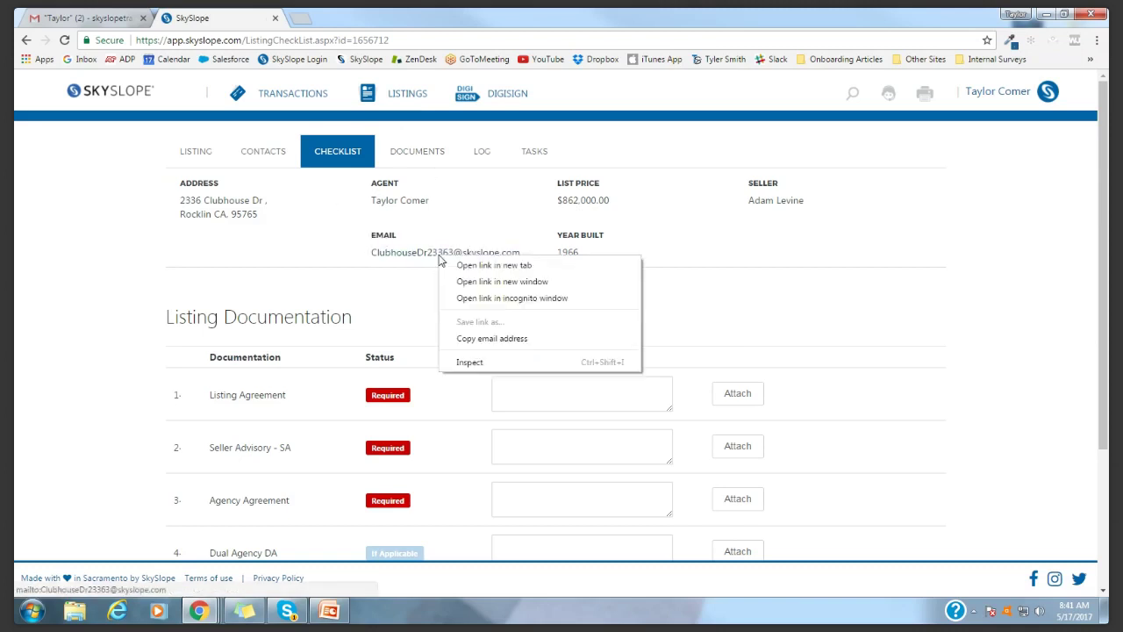
{"action": "left_click", "coordinate": [514, 343]}
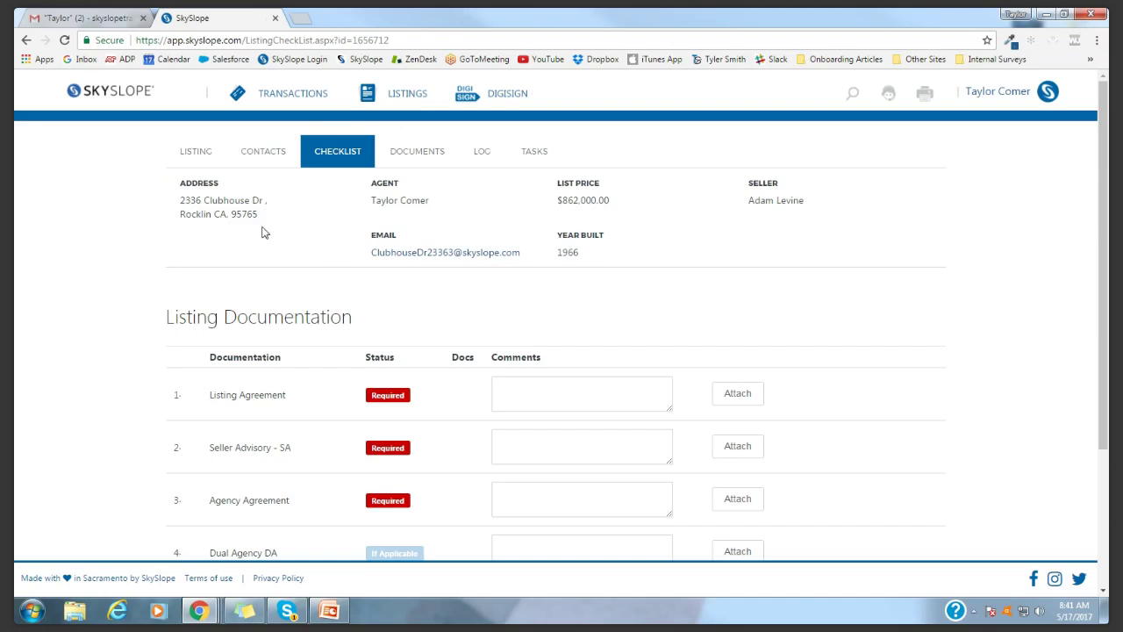
{"action": "left_click", "coordinate": [88, 16]}
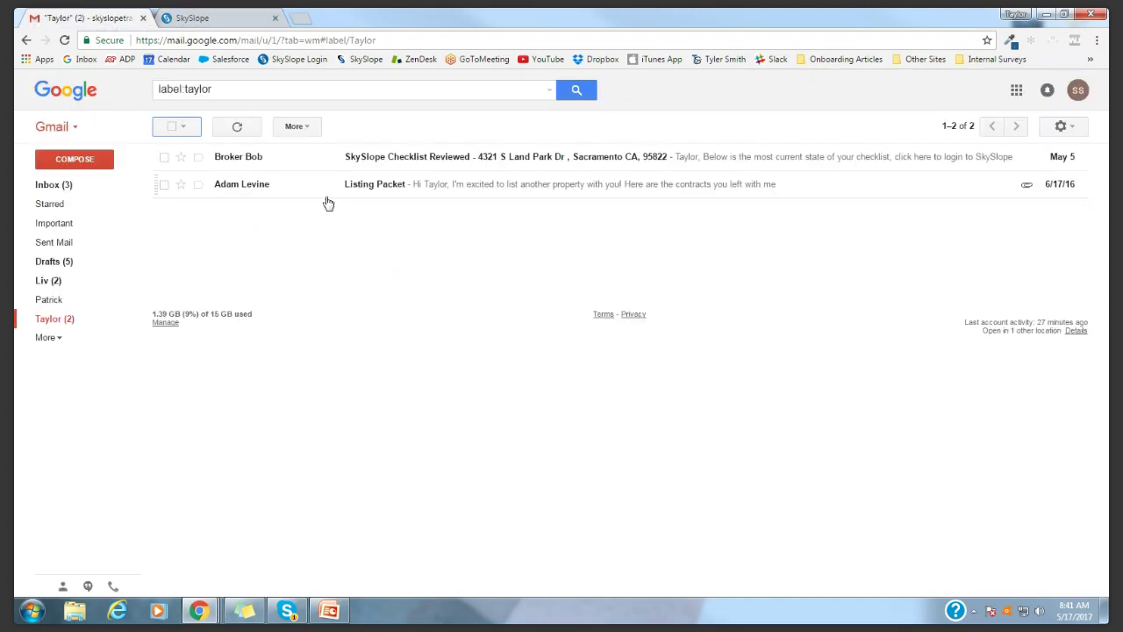
Open the seller's Listing Packet e-mail in Gmail
{"action": "left_click", "coordinate": [340, 192]}
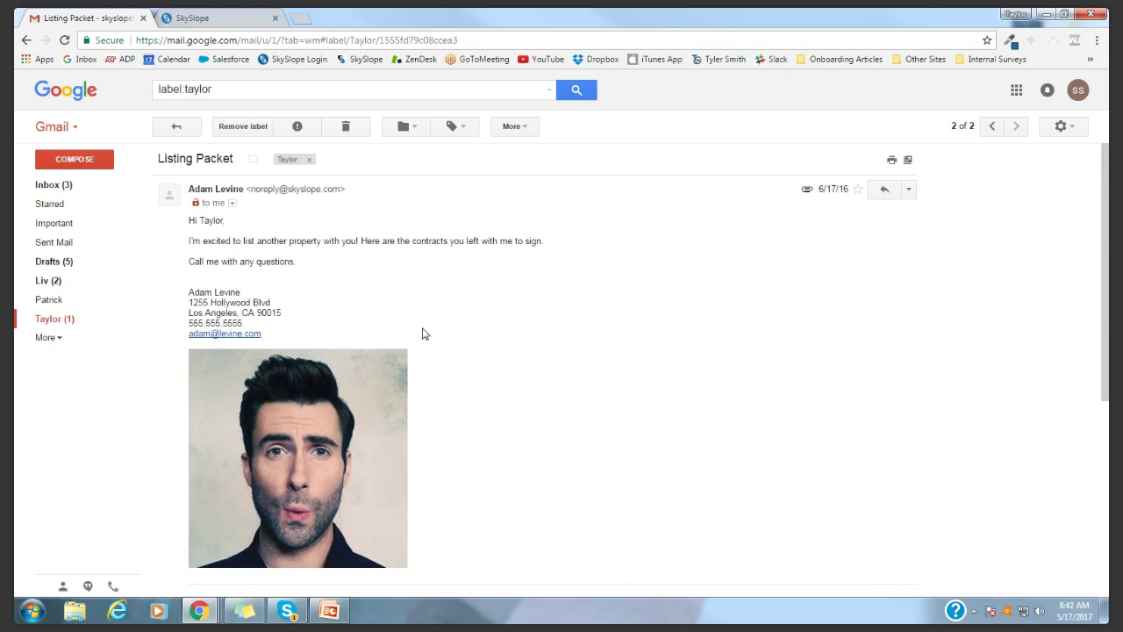
{"action": "scroll", "coordinate": [485, 536], "scroll_direction": "down", "scroll_amount": 3}
{"action": "scroll", "coordinate": [484, 536], "scroll_direction": "down", "scroll_amount": 1}
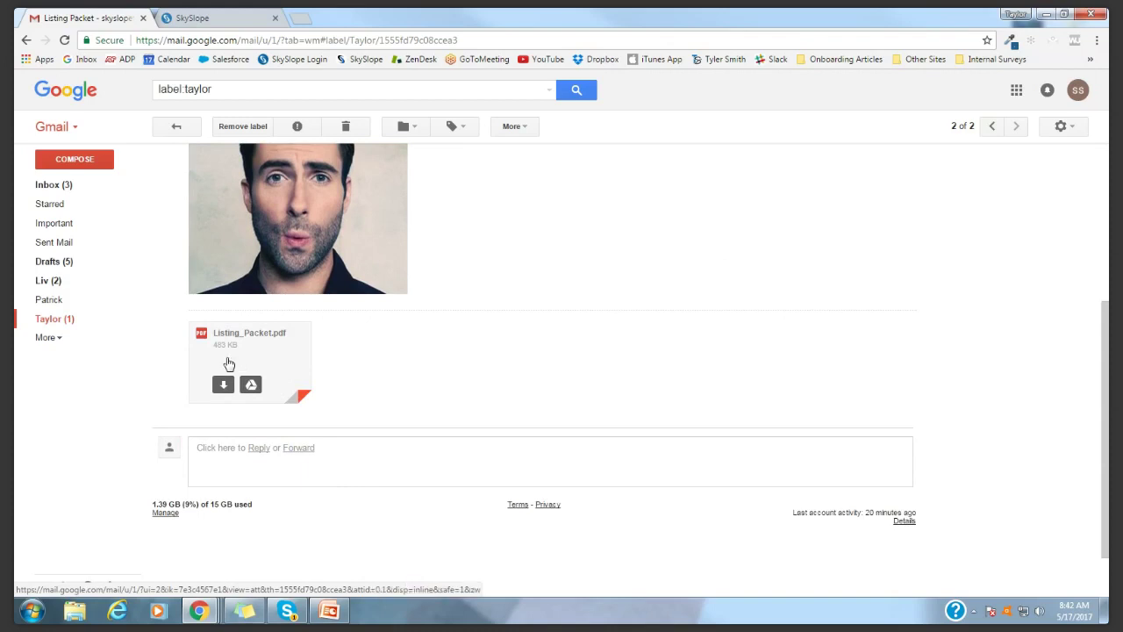
Forward it with Listing_Packet.pdf to the pasted listing address and send
{"action": "left_click", "coordinate": [298, 448]}
{"action": "right_click", "coordinate": [309, 422]}
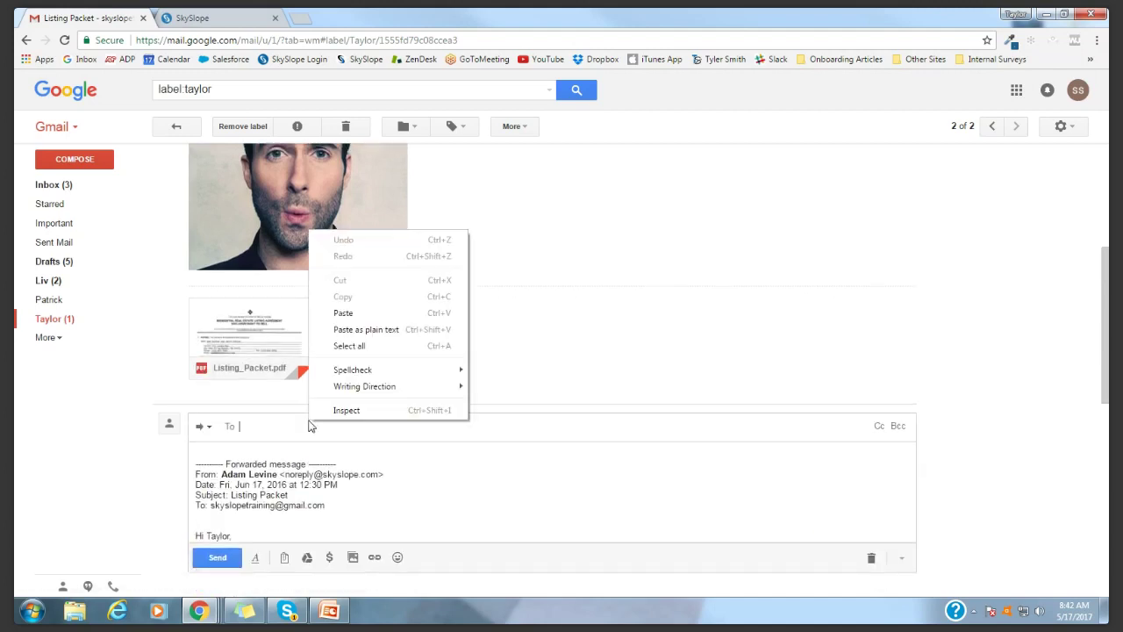
{"action": "left_click", "coordinate": [367, 318]}
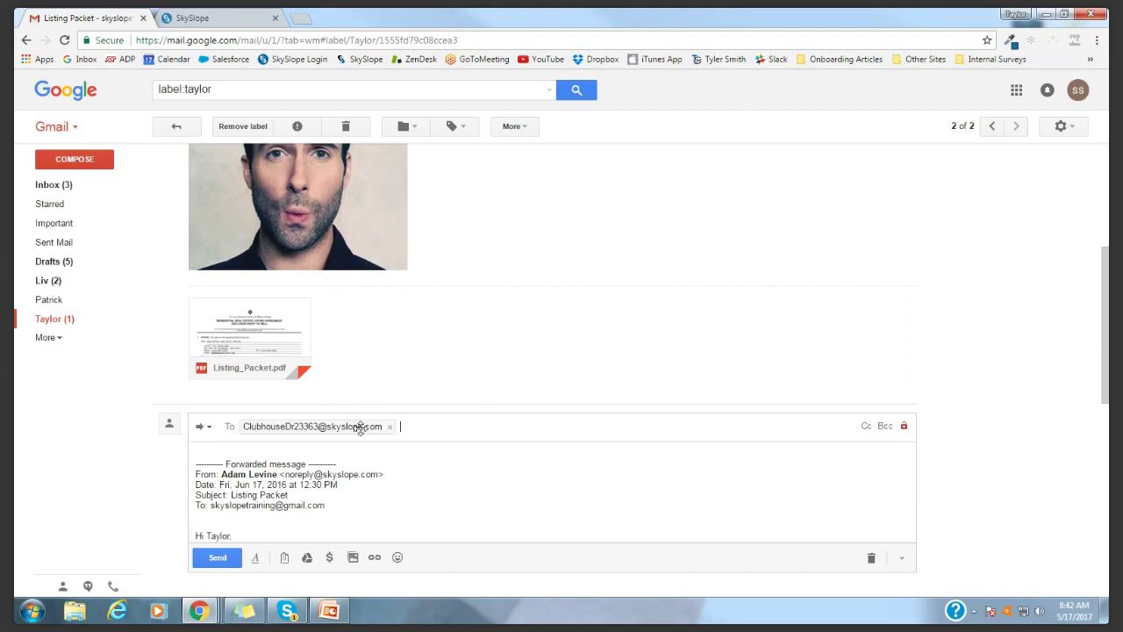
{"action": "left_click", "coordinate": [203, 562]}
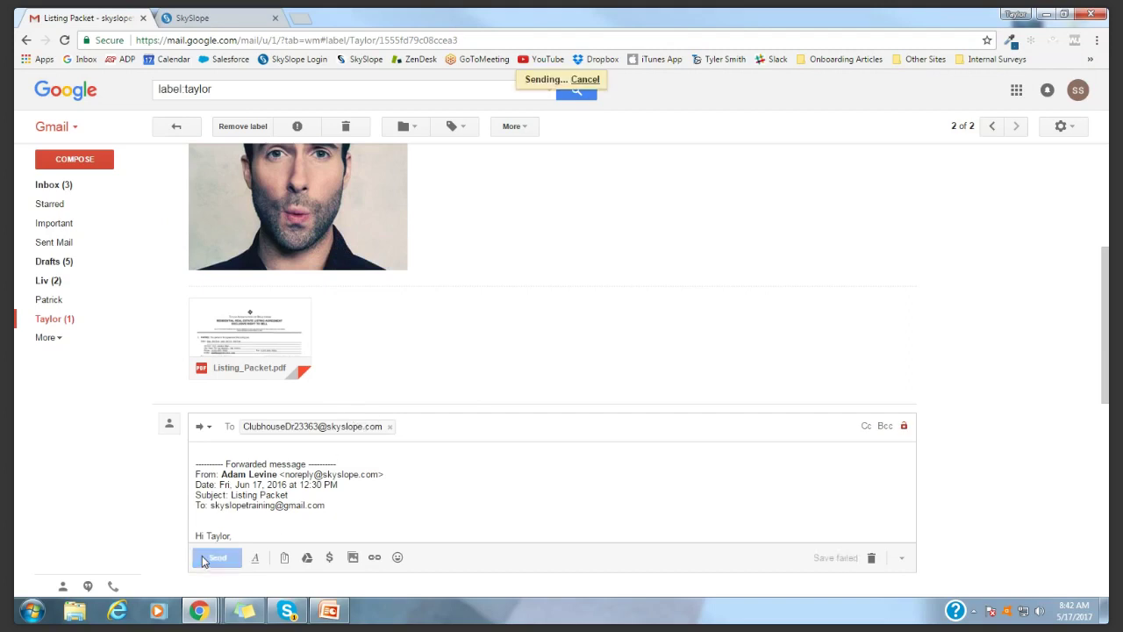
{"action": "scroll", "coordinate": [447, 452], "scroll_direction": "up", "scroll_amount": 3}
{"action": "mouse_move", "coordinate": [238, 552]}
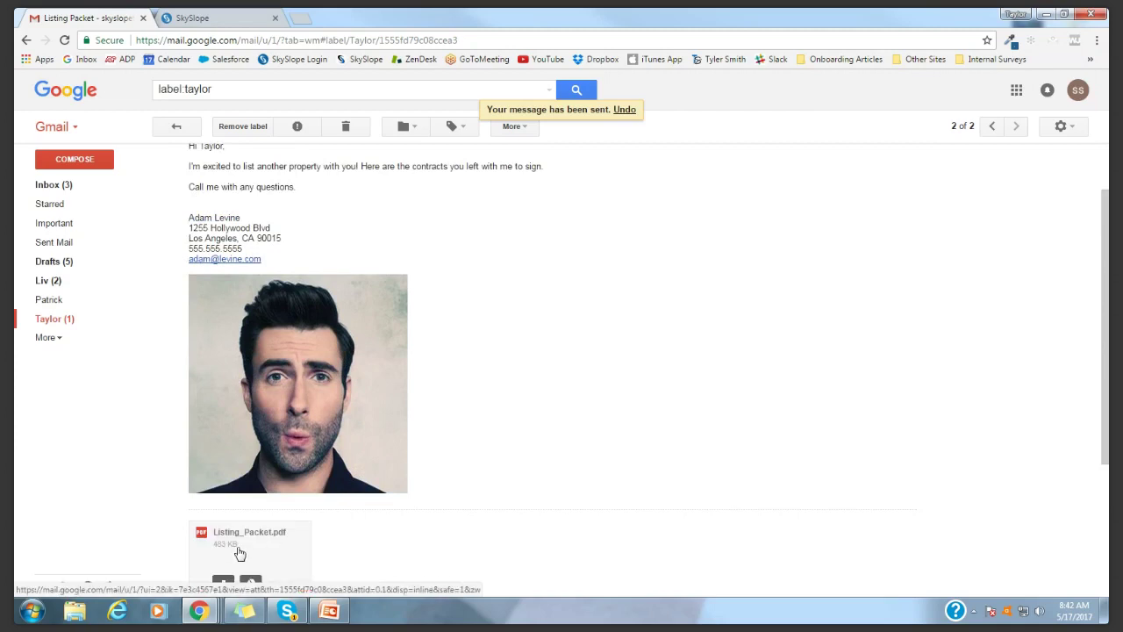
{"action": "scroll", "coordinate": [240, 553], "scroll_direction": "up", "scroll_amount": 1}
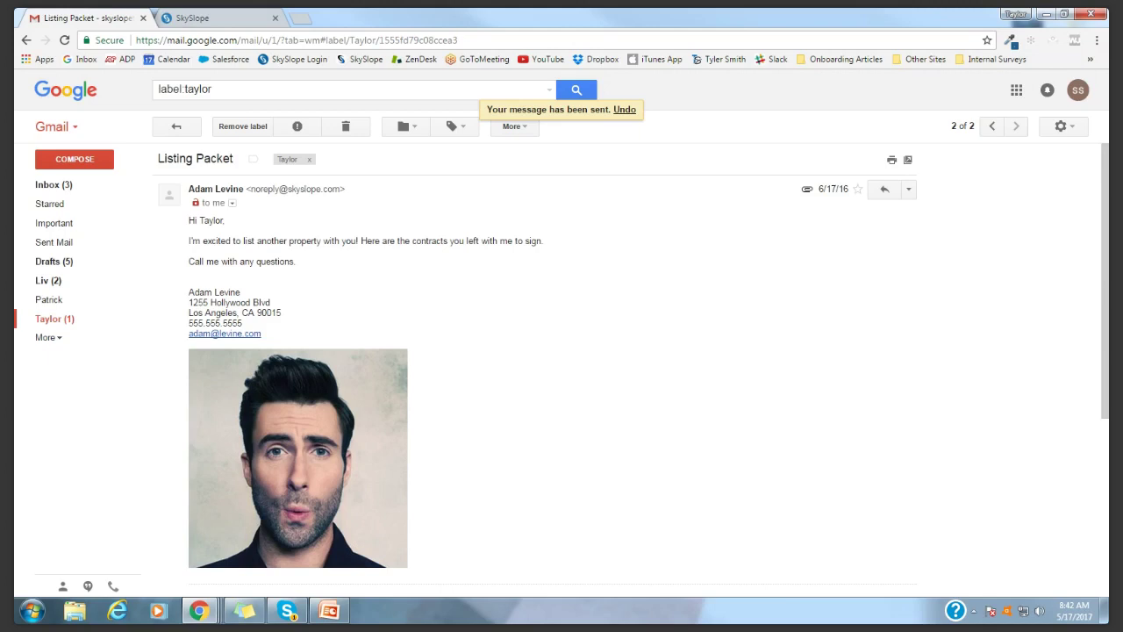
{"action": "key", "text": "alt+Tab"}
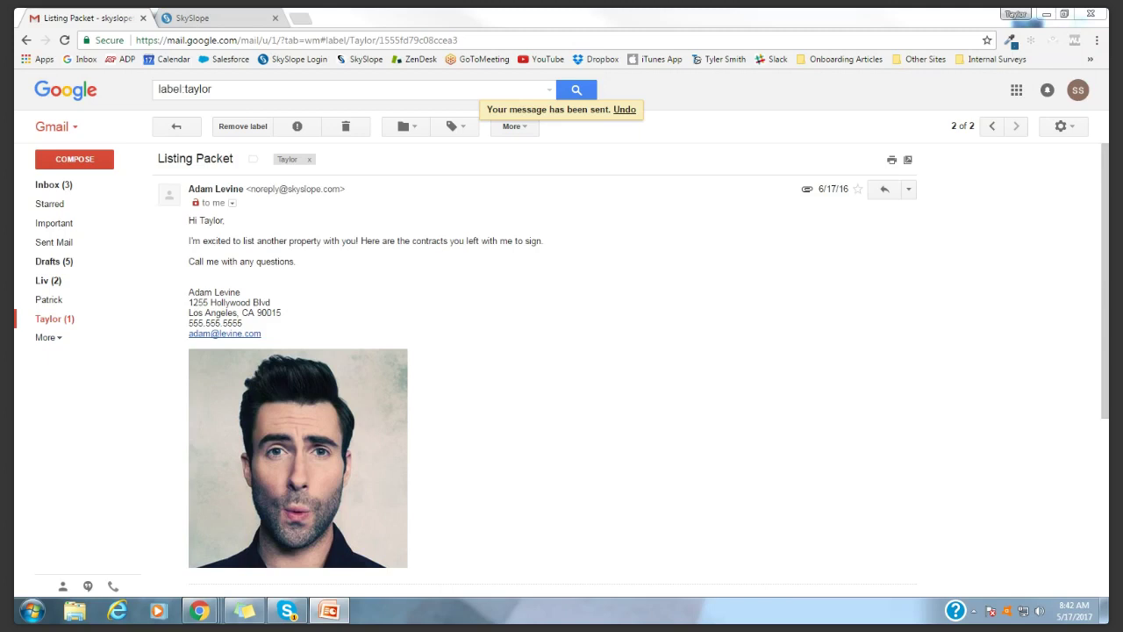
Return to the SkySlope listing checklist tab
{"action": "left_click", "coordinate": [212, 14]}
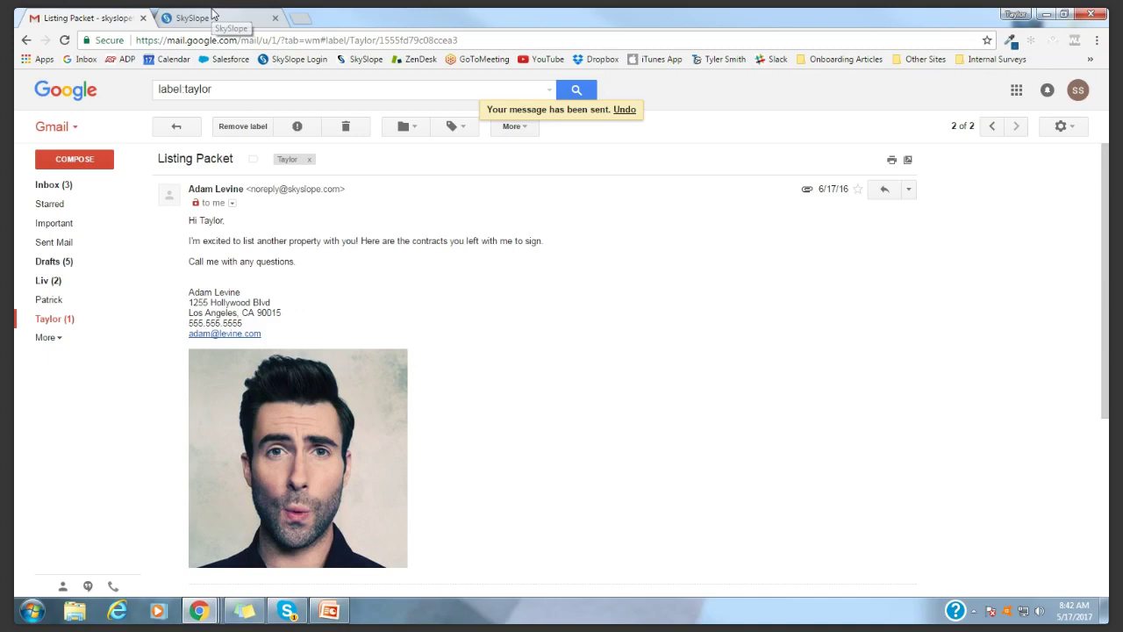
{"action": "left_click", "coordinate": [212, 14]}
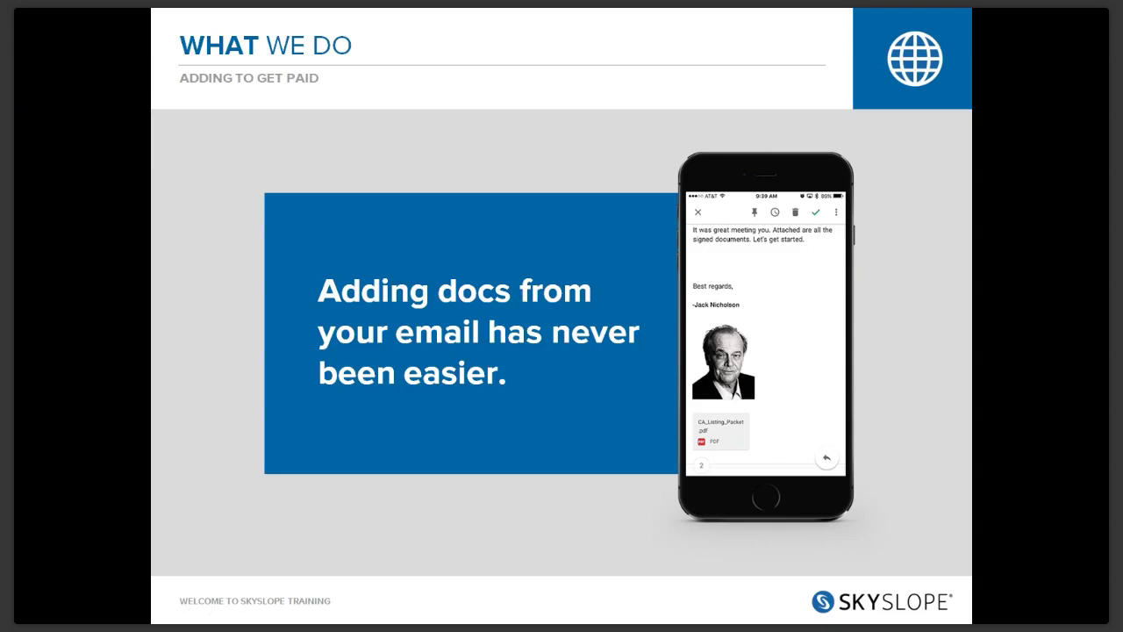
Advance the slideshow through Steps 1–5 for importing an emailed PDF with SkySlope
{"action": "key", "text": "Right"}
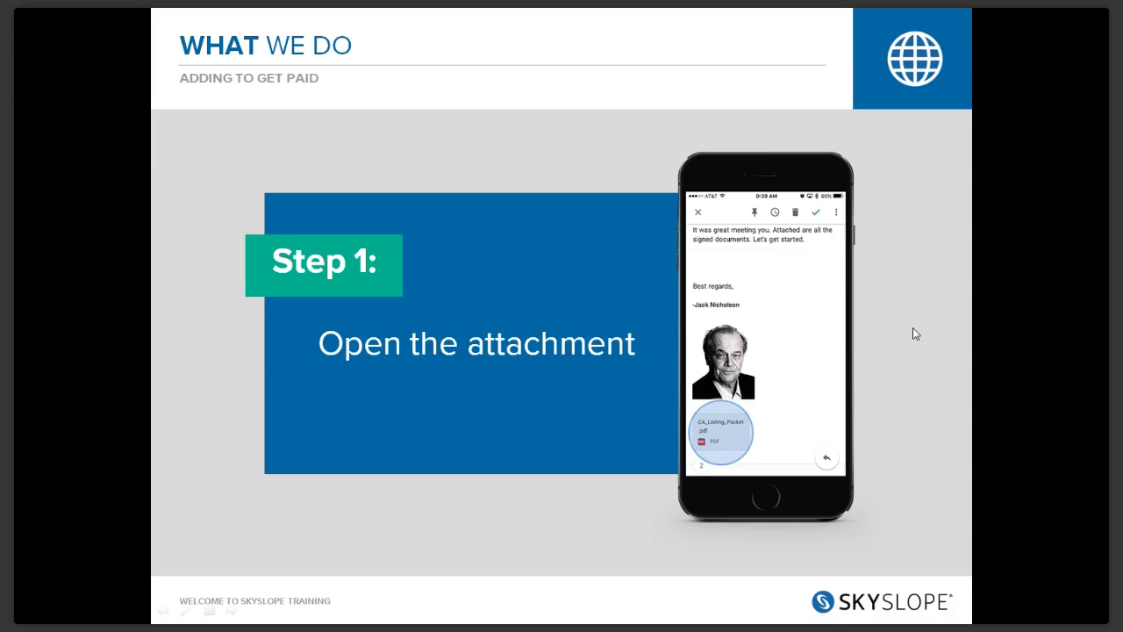
{"action": "key", "text": "Right"}
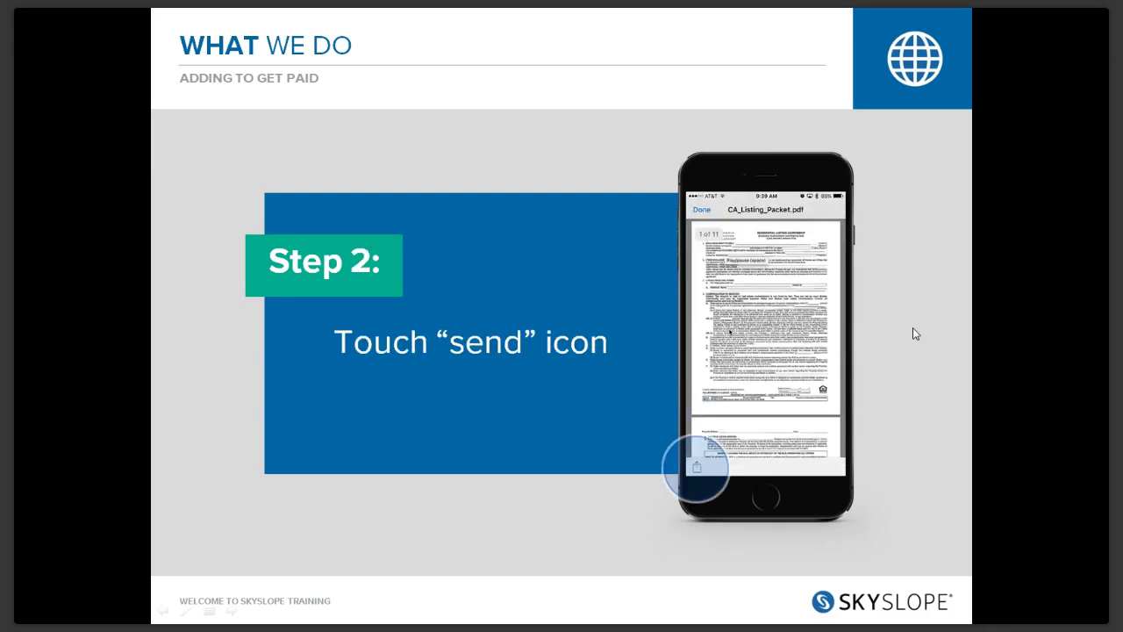
{"action": "key", "text": "Right"}
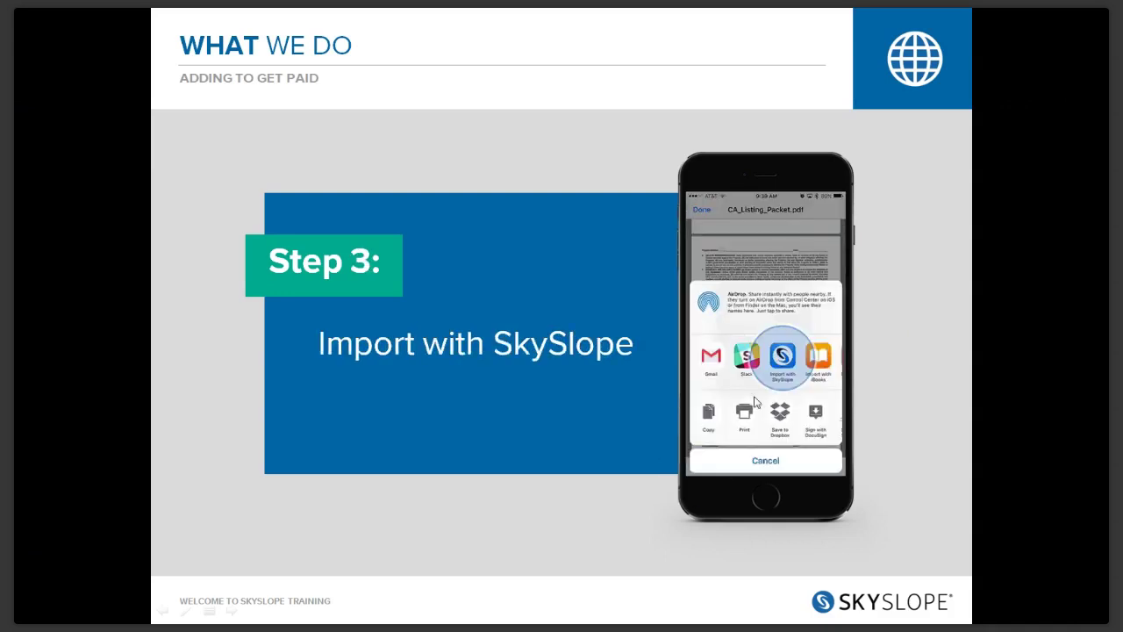
{"action": "key", "text": "Right"}
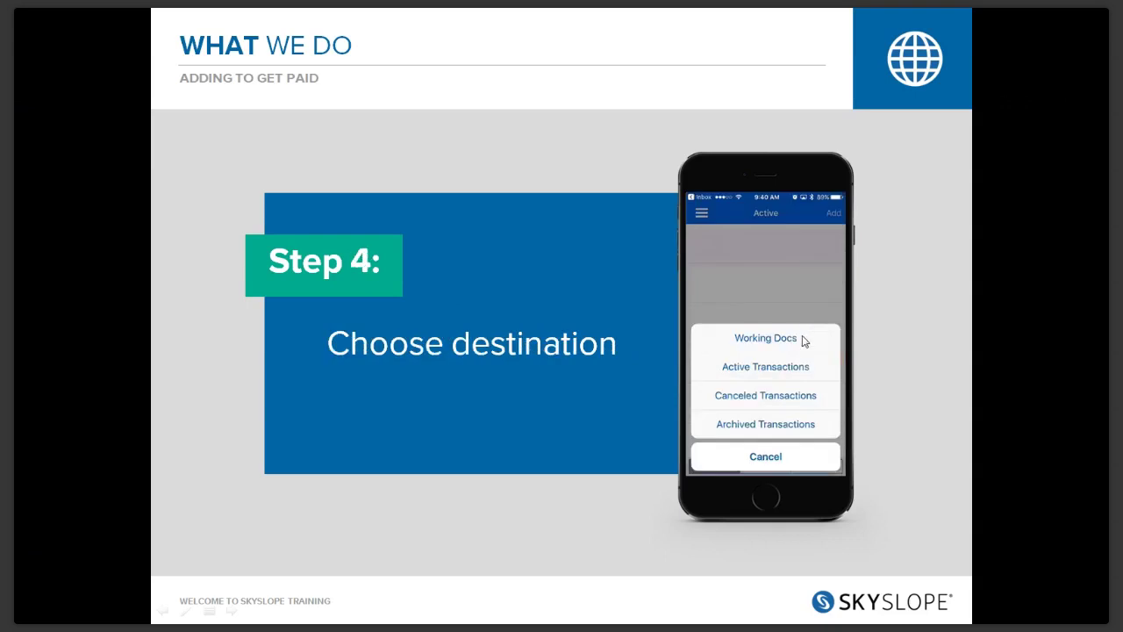
{"action": "key", "text": "Right"}
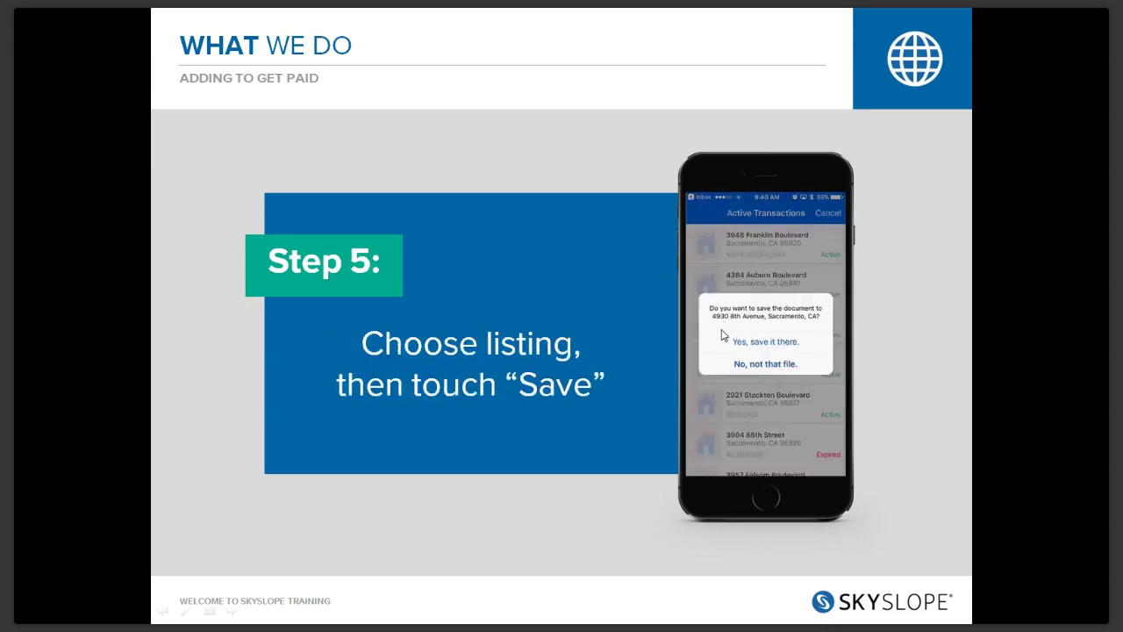
Reveal the VOILA! callout, end the show, and view the listing's documents with Listing_Packet_973.pdf
{"action": "left_click", "coordinate": [946, 319]}
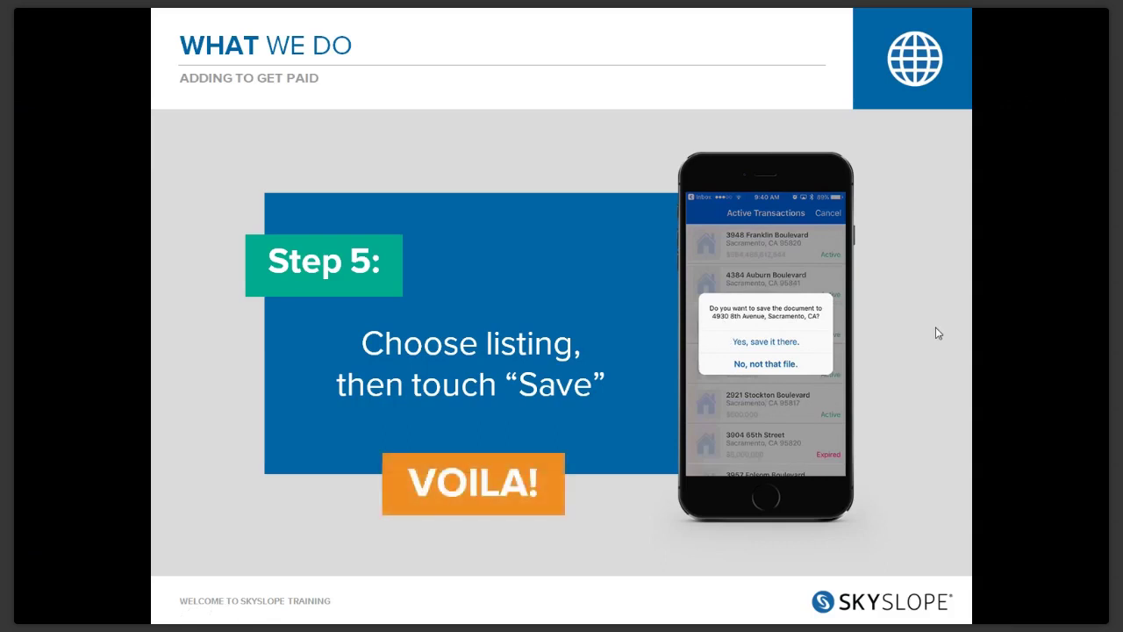
{"action": "left_click", "coordinate": [936, 328]}
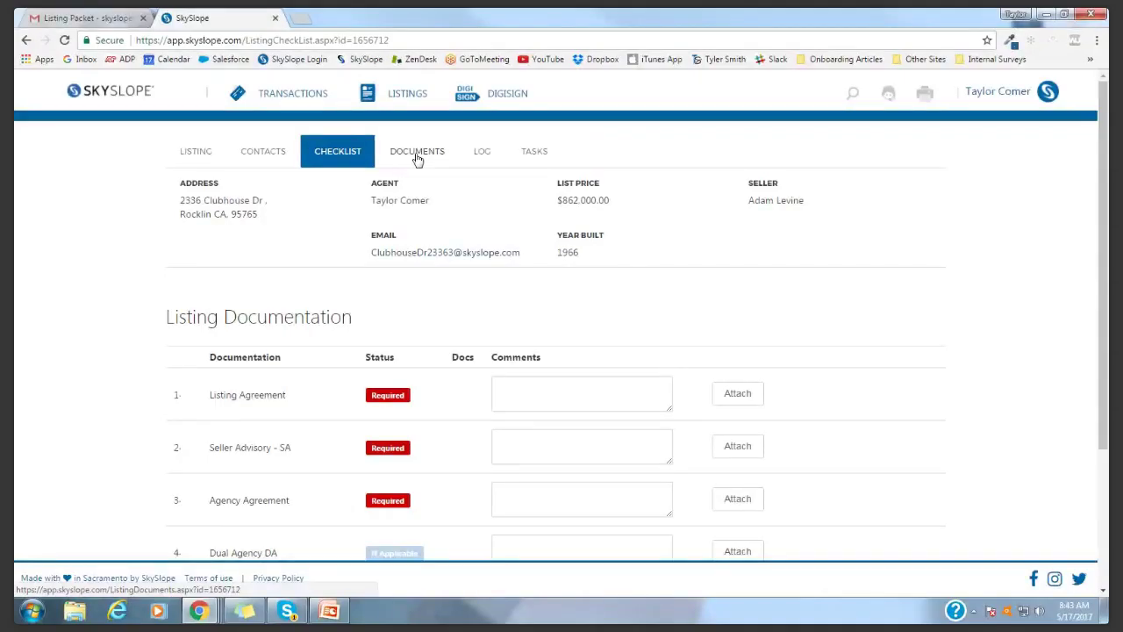
{"action": "left_click", "coordinate": [417, 156]}
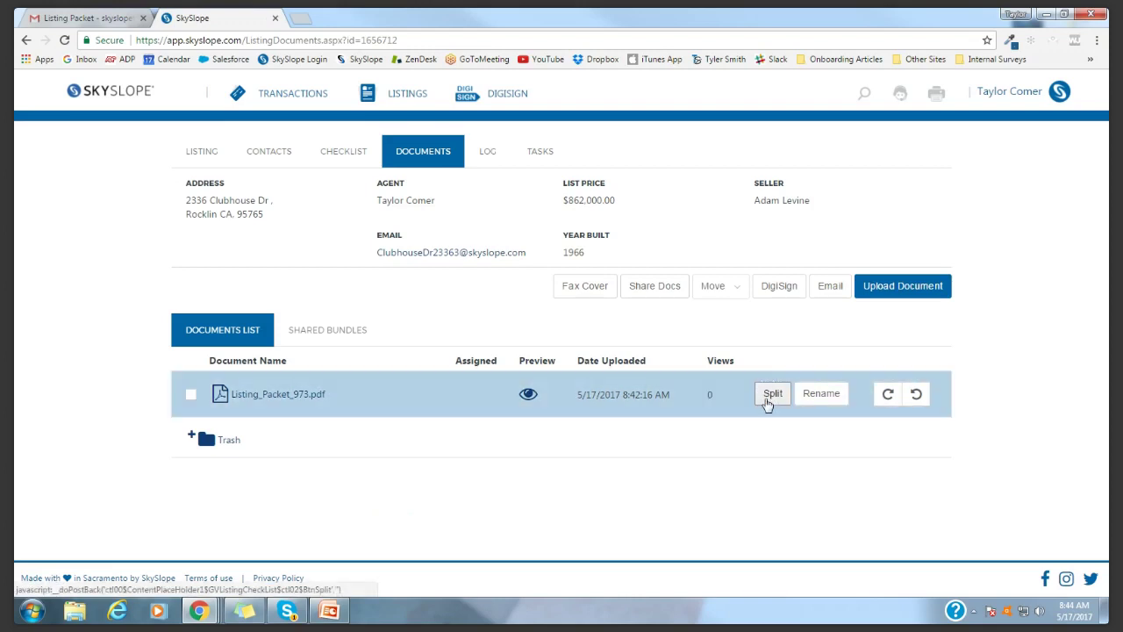
Open Split Document for Listing_Packet_973.pdf and enlarge the page preview
{"action": "left_click", "coordinate": [770, 400]}
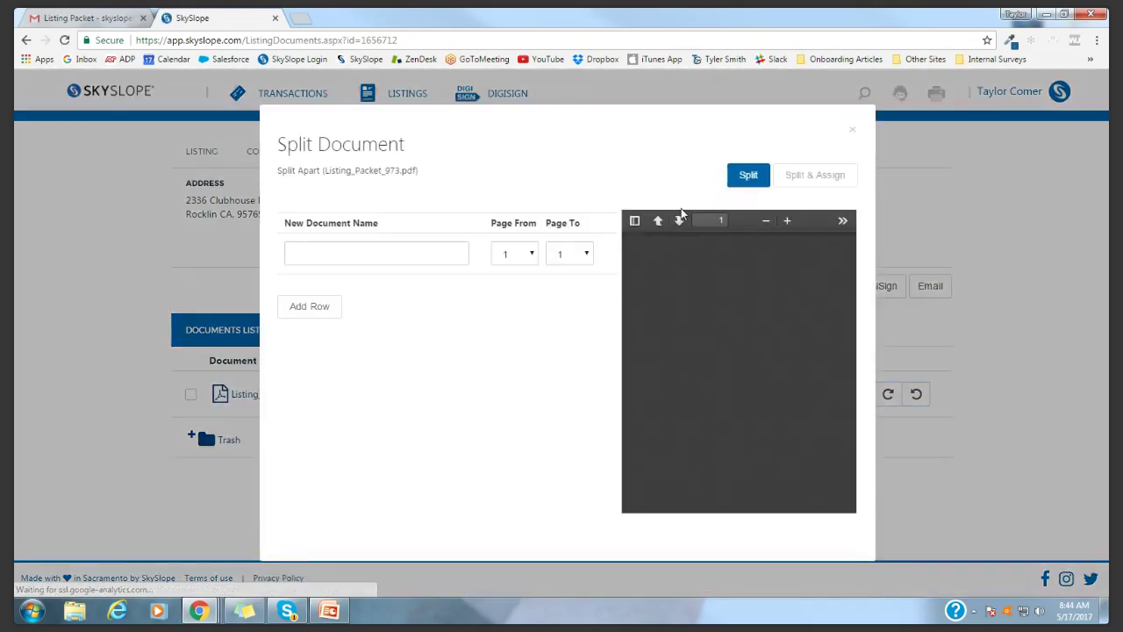
{"action": "left_click", "coordinate": [787, 221]}
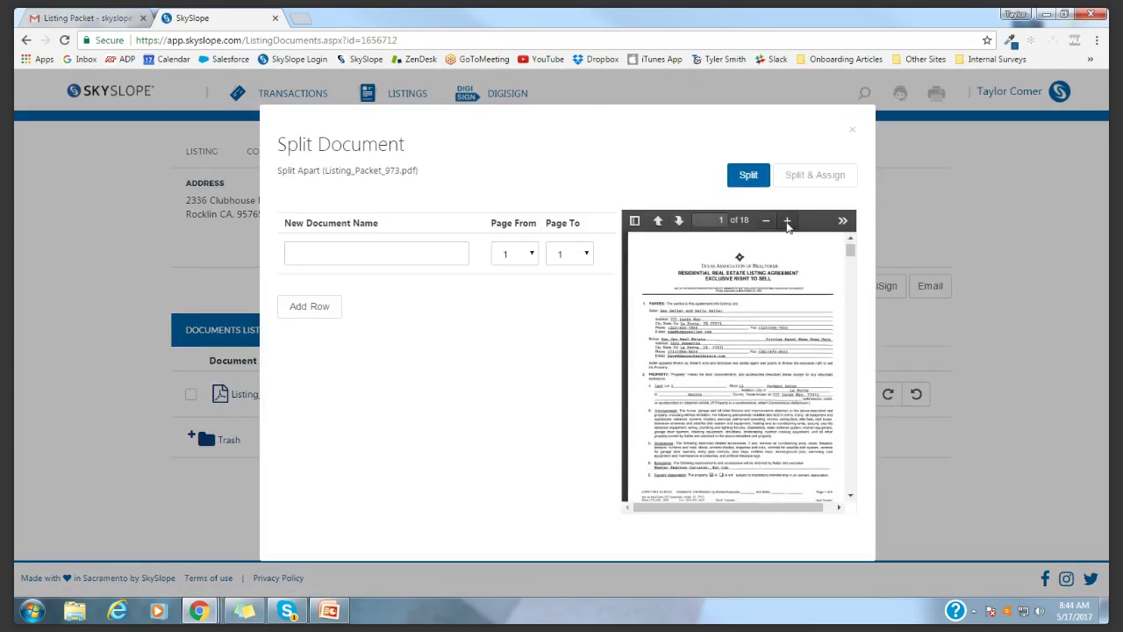
{"action": "left_click", "coordinate": [787, 222]}
{"action": "left_click_drag", "start_coordinate": [712, 509], "coordinate": [743, 510]}
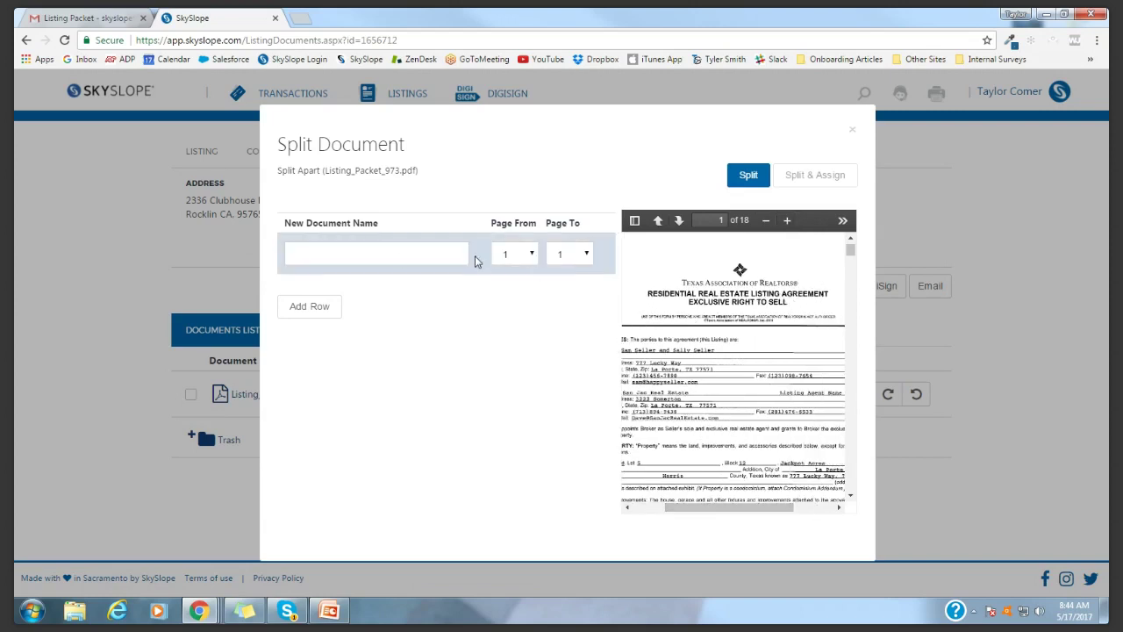
Name the first split document Listing Agreement, covering pages 1–8
{"action": "left_click", "coordinate": [398, 260]}
{"action": "type", "text": "List"}
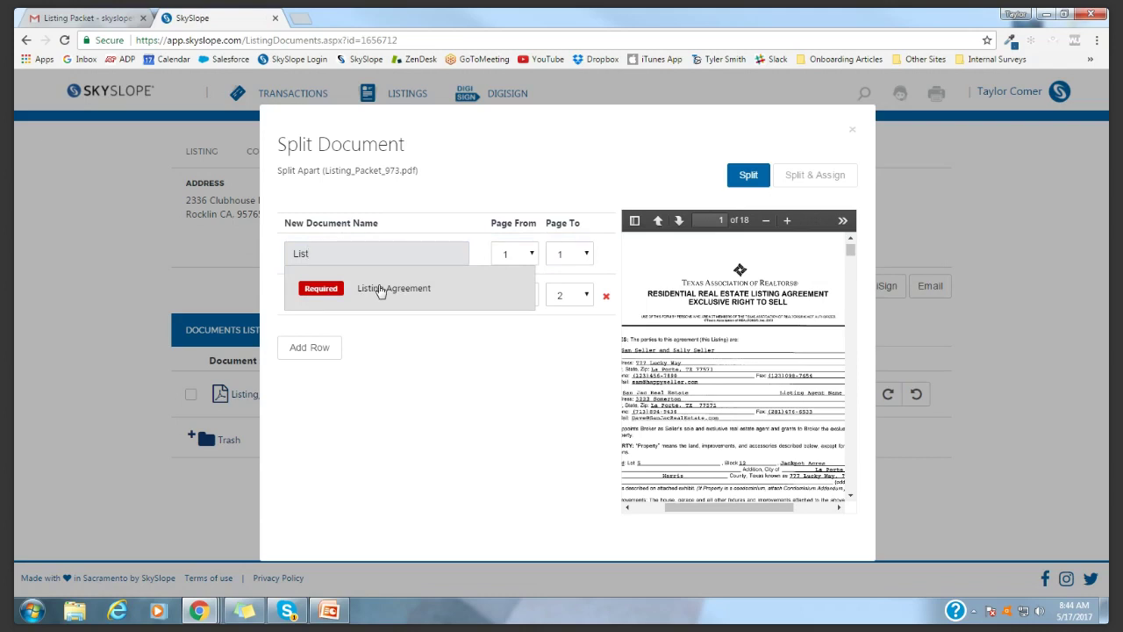
{"action": "left_click", "coordinate": [380, 290]}
{"action": "left_click", "coordinate": [681, 221]}
{"action": "left_click", "coordinate": [680, 220]}
{"action": "left_click", "coordinate": [681, 221]}
{"action": "left_click", "coordinate": [680, 221]}
{"action": "left_click", "coordinate": [680, 220]}
{"action": "left_click", "coordinate": [680, 220]}
{"action": "left_click", "coordinate": [680, 221]}
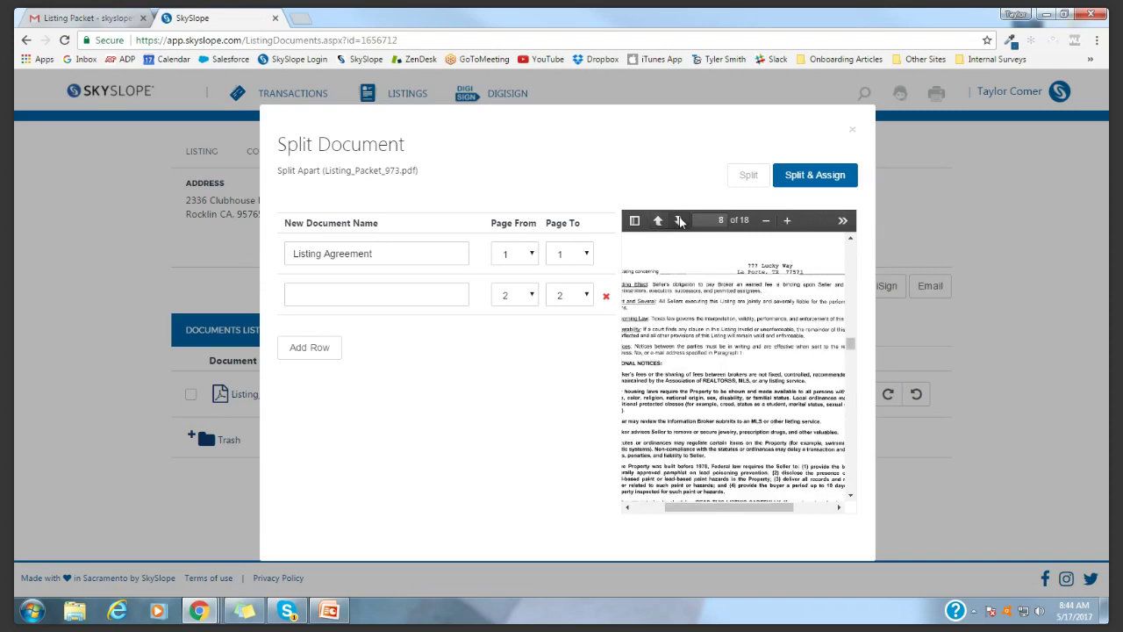
{"action": "left_click", "coordinate": [680, 221]}
{"action": "left_click", "coordinate": [569, 253]}
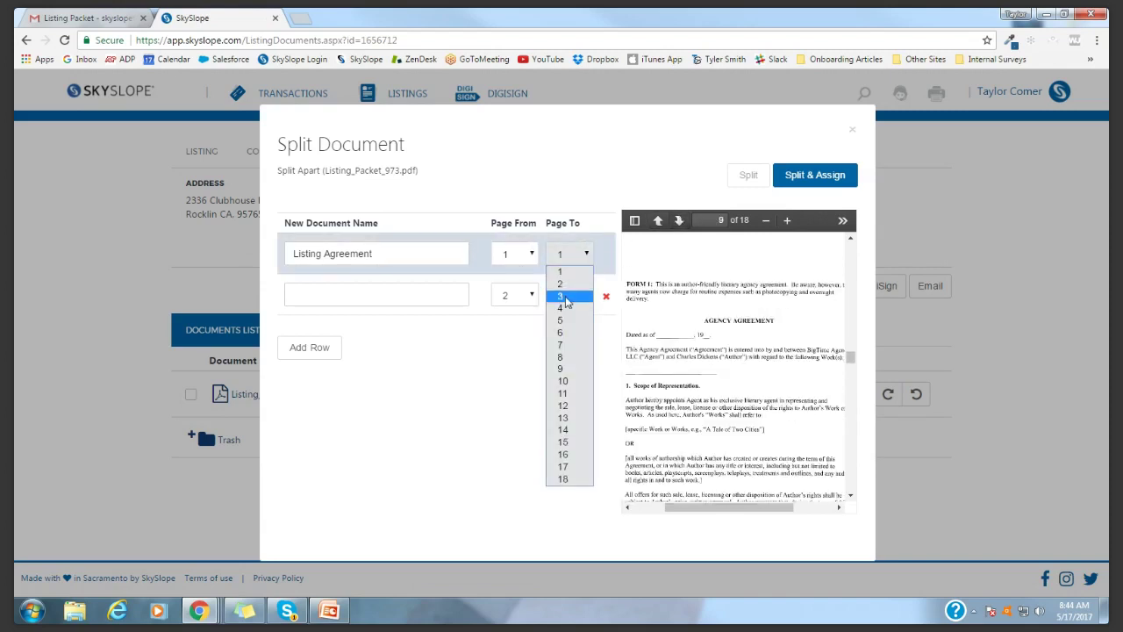
{"action": "left_click", "coordinate": [565, 360]}
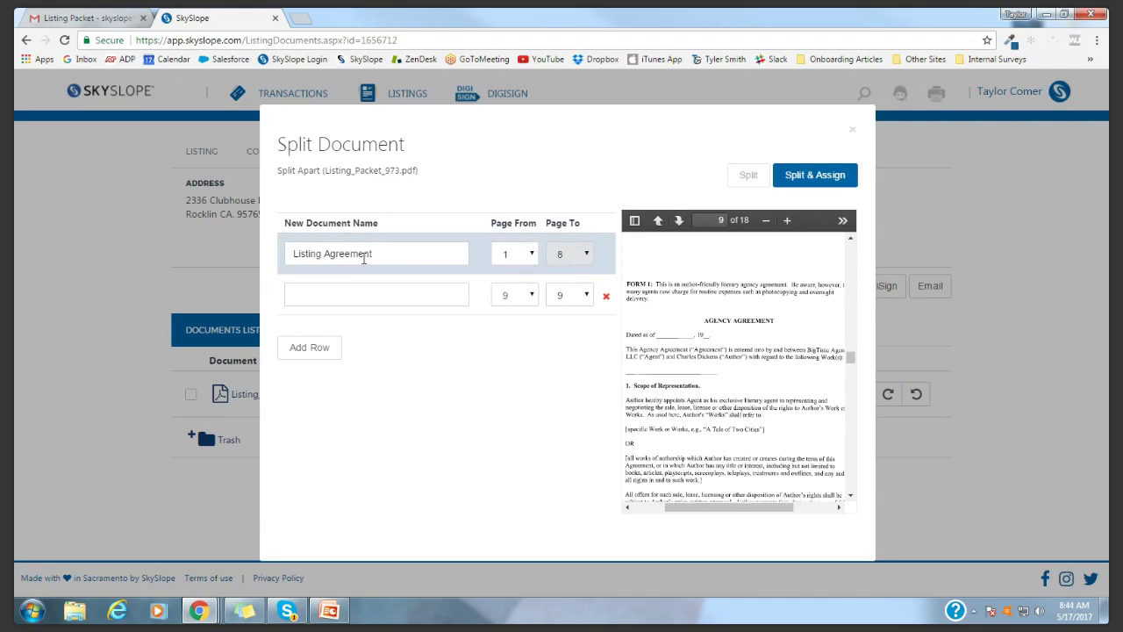
Name the second split document Agency Agreement, covering pages 9–11
{"action": "left_click", "coordinate": [363, 304]}
{"action": "type", "text": "Agency Agreement"}
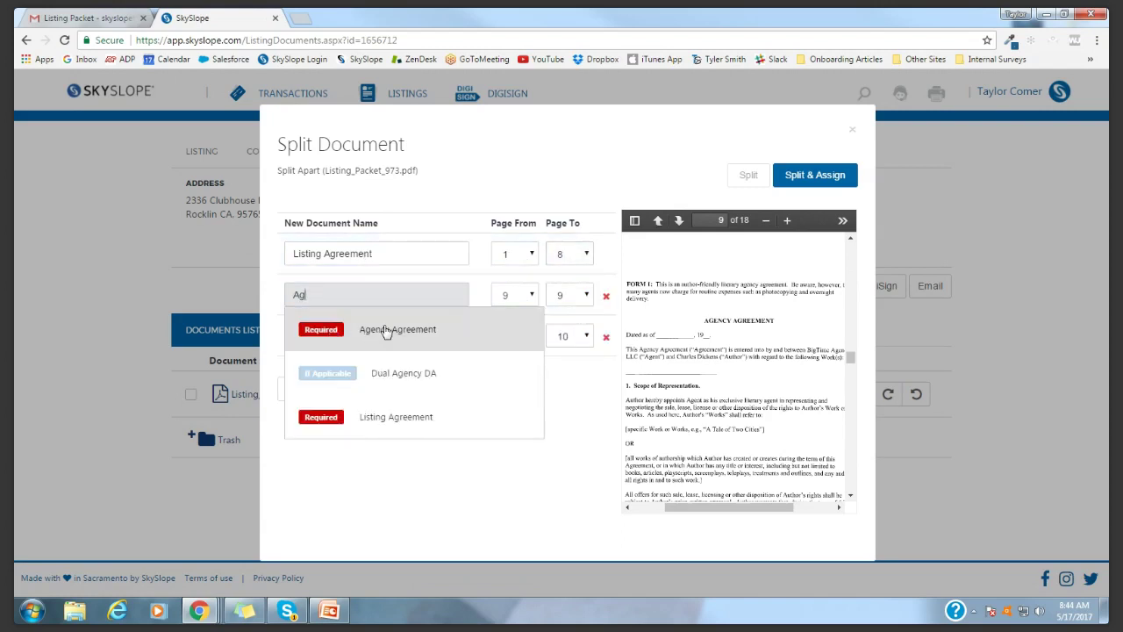
{"action": "left_click", "coordinate": [385, 330]}
{"action": "left_click", "coordinate": [678, 220]}
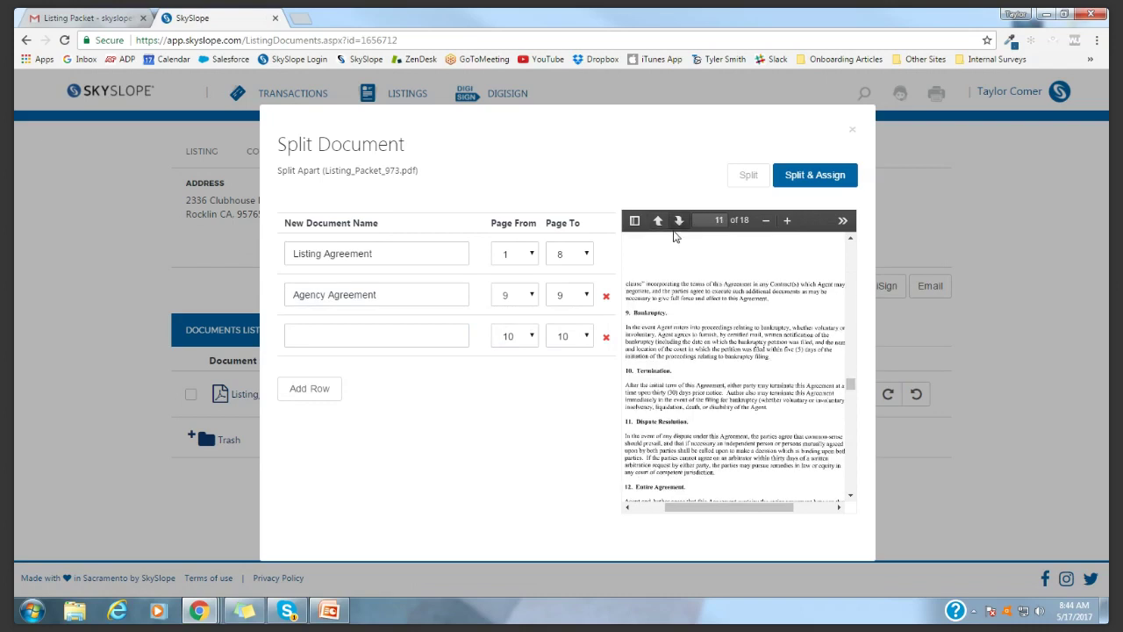
{"action": "left_click", "coordinate": [678, 221]}
{"action": "left_click", "coordinate": [570, 296]}
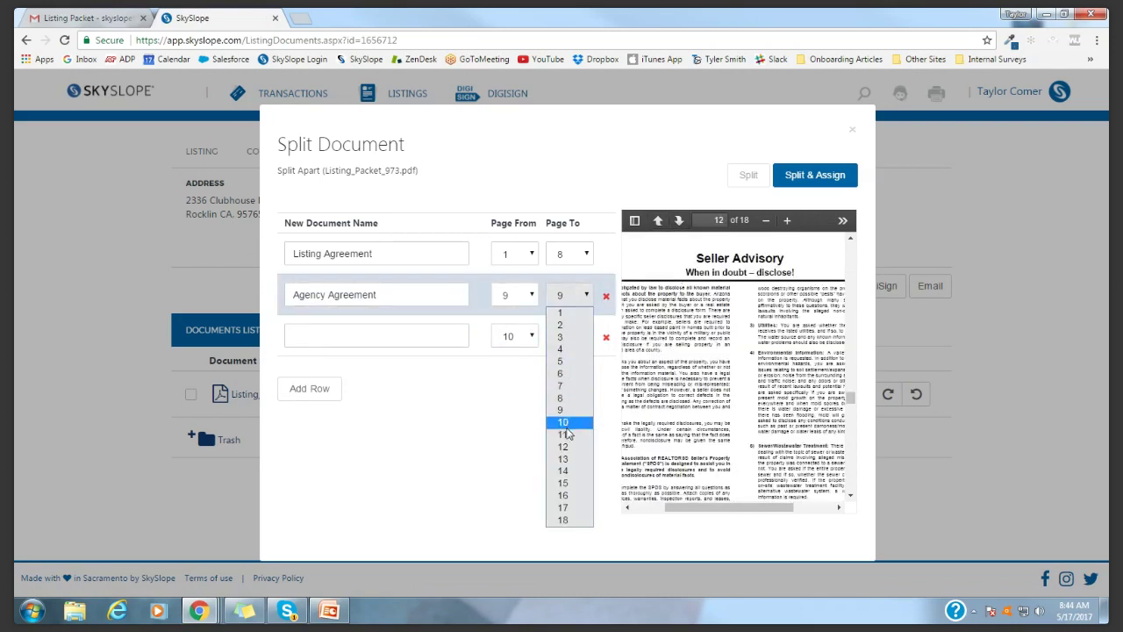
{"action": "left_click", "coordinate": [563, 434]}
Name the third document Seller Advisory - SA (page 12) and split and assign all three
{"action": "left_click", "coordinate": [330, 327]}
{"action": "type", "text": "Sell"}
{"action": "left_click", "coordinate": [387, 371]}
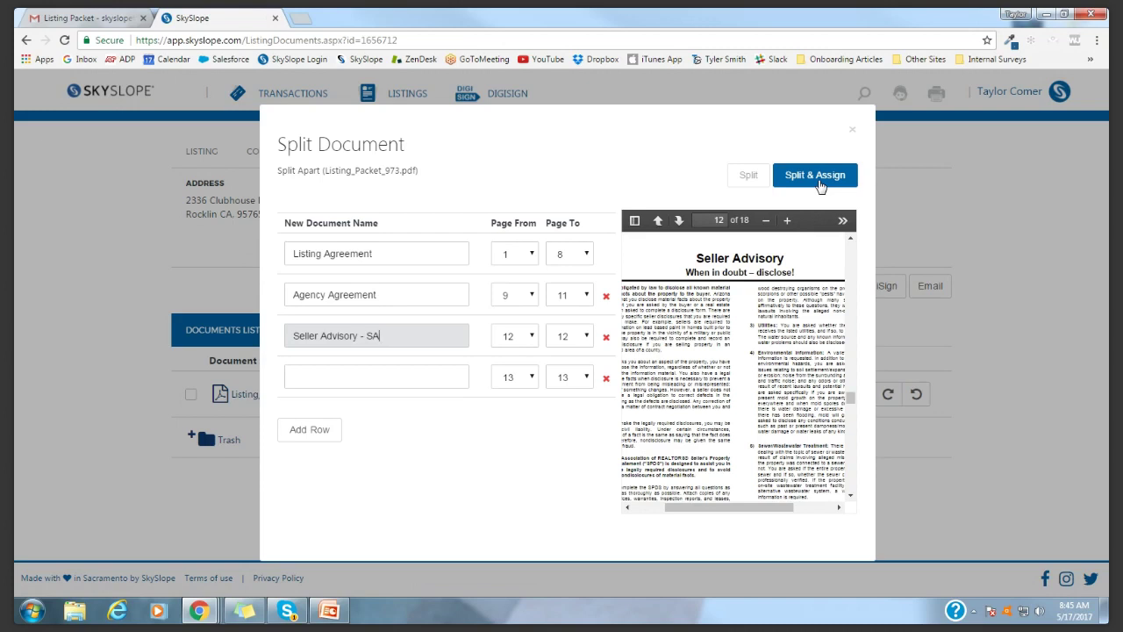
{"action": "left_click", "coordinate": [817, 176]}
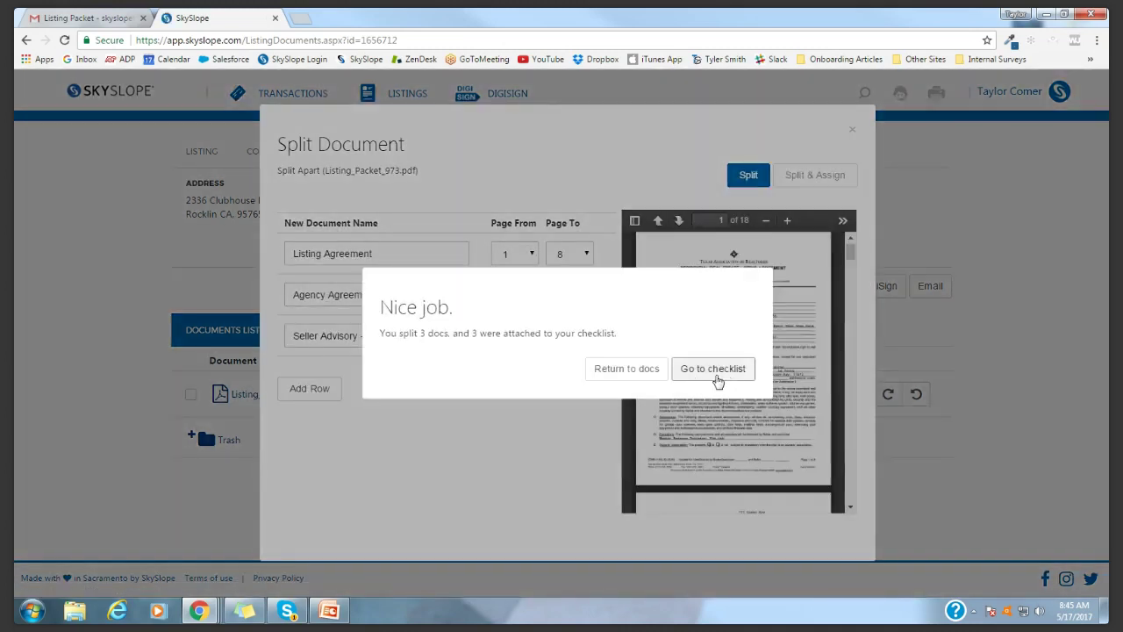
Review the three split documents In Review on the checklist, then return to the Gmail listing packet email
{"action": "left_click", "coordinate": [713, 369]}
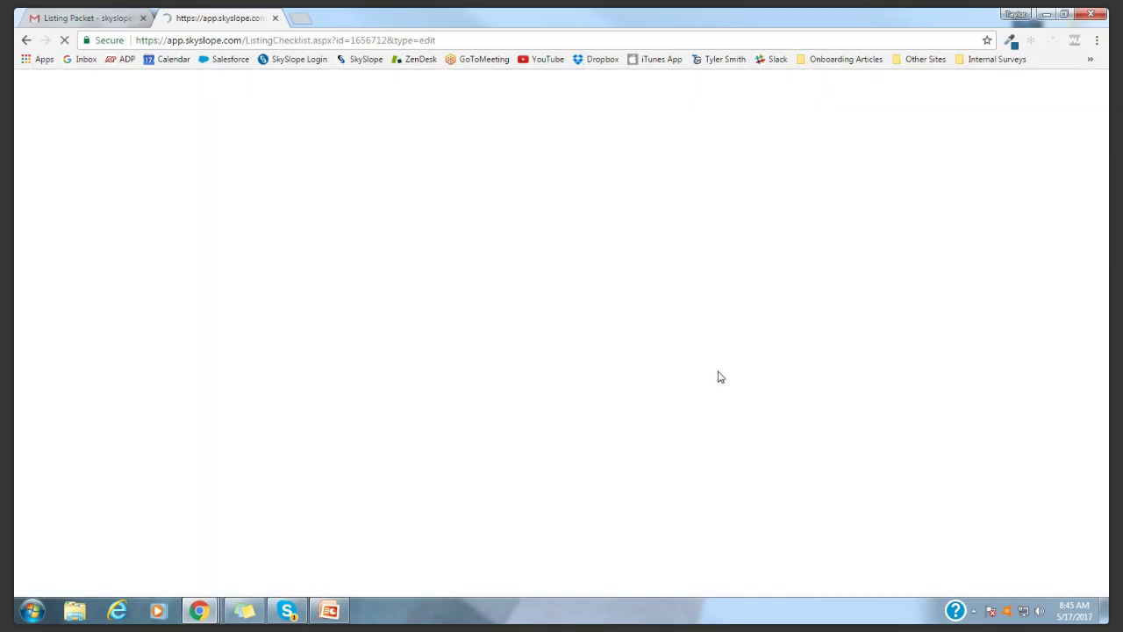
{"action": "scroll", "coordinate": [61, 280], "scroll_direction": "down", "scroll_amount": 1}
{"action": "scroll", "coordinate": [62, 281], "scroll_direction": "down", "scroll_amount": 1}
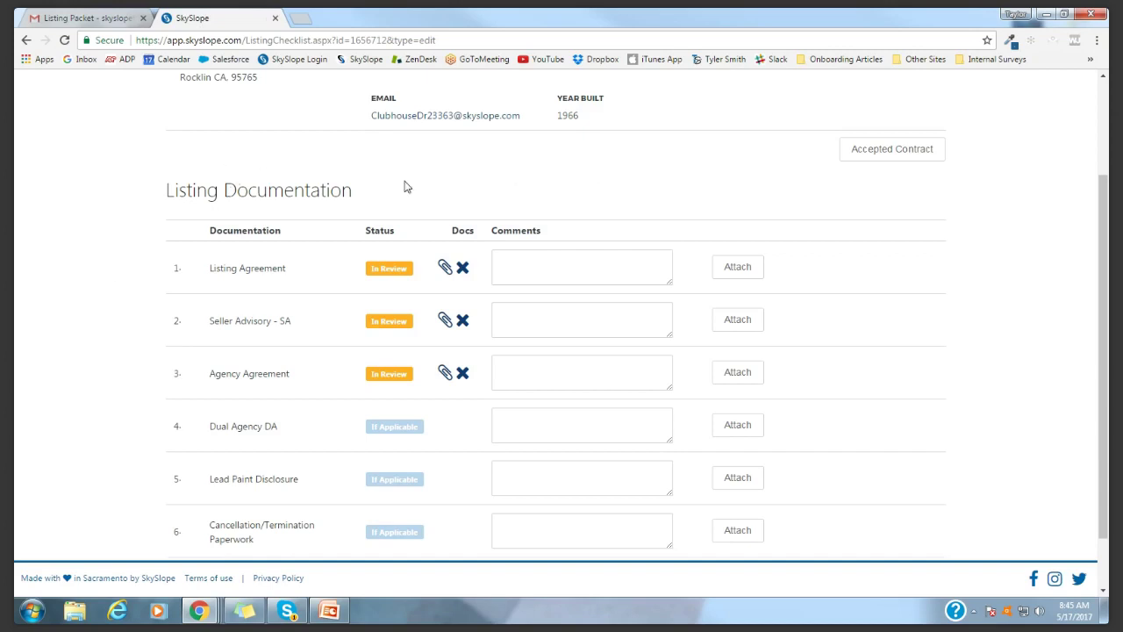
{"action": "scroll", "coordinate": [406, 187], "scroll_direction": "up", "scroll_amount": 2}
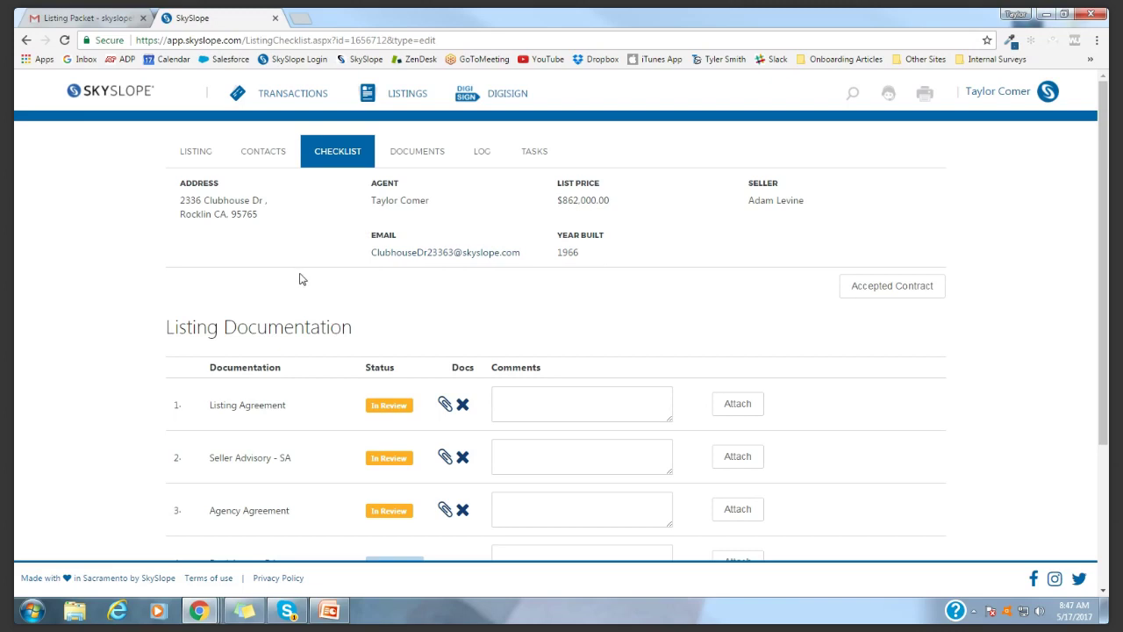
{"action": "left_click", "coordinate": [95, 13]}
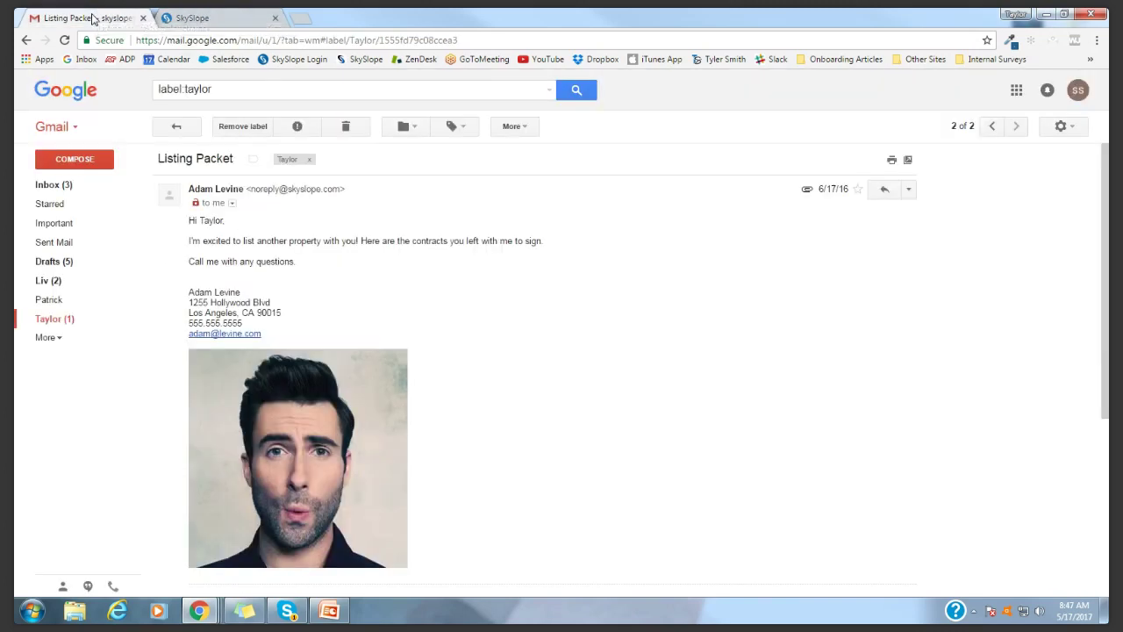
Open the SkySlope Checklist Reviewed email and highlight its 'Missing signatures - page 8' comment
{"action": "left_click", "coordinate": [178, 128]}
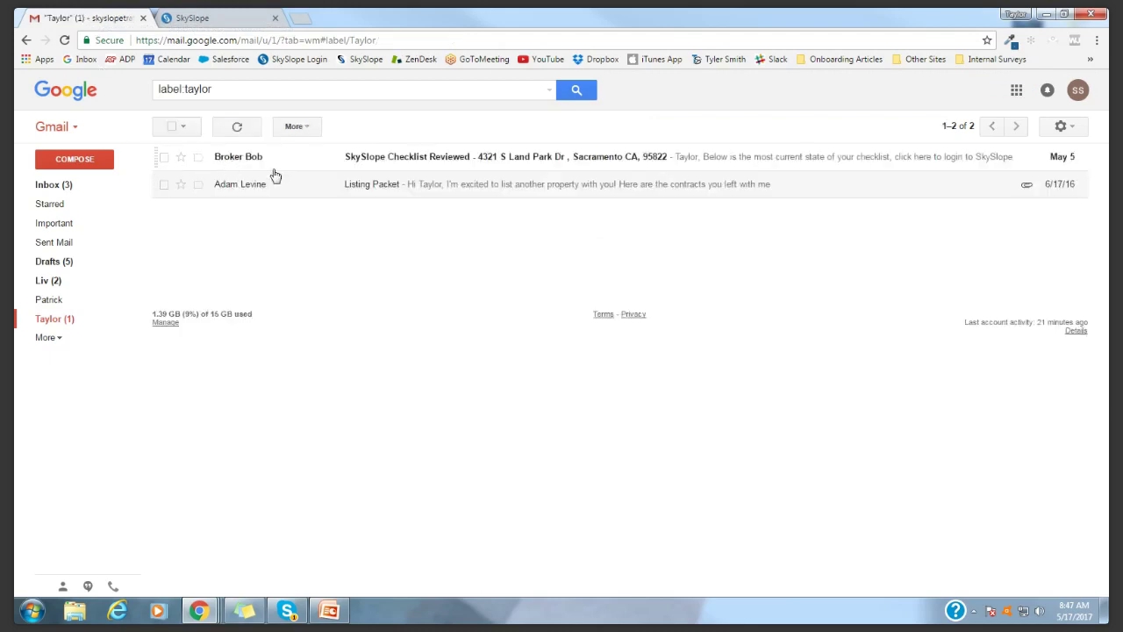
{"action": "left_click", "coordinate": [466, 163]}
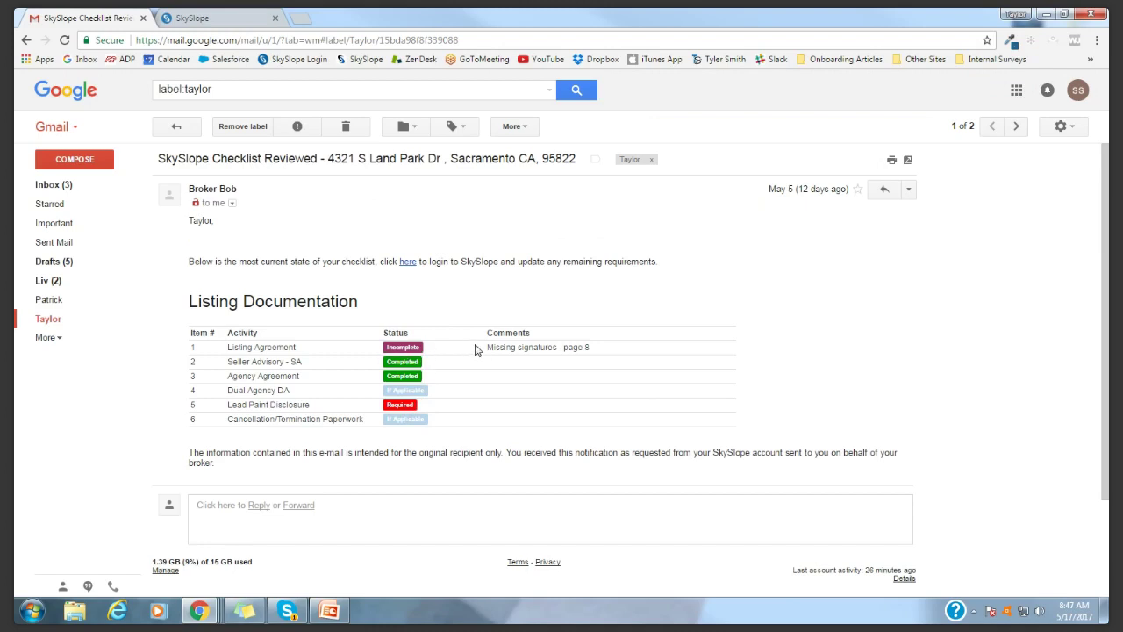
{"action": "left_click_drag", "start_coordinate": [488, 348], "coordinate": [591, 348]}
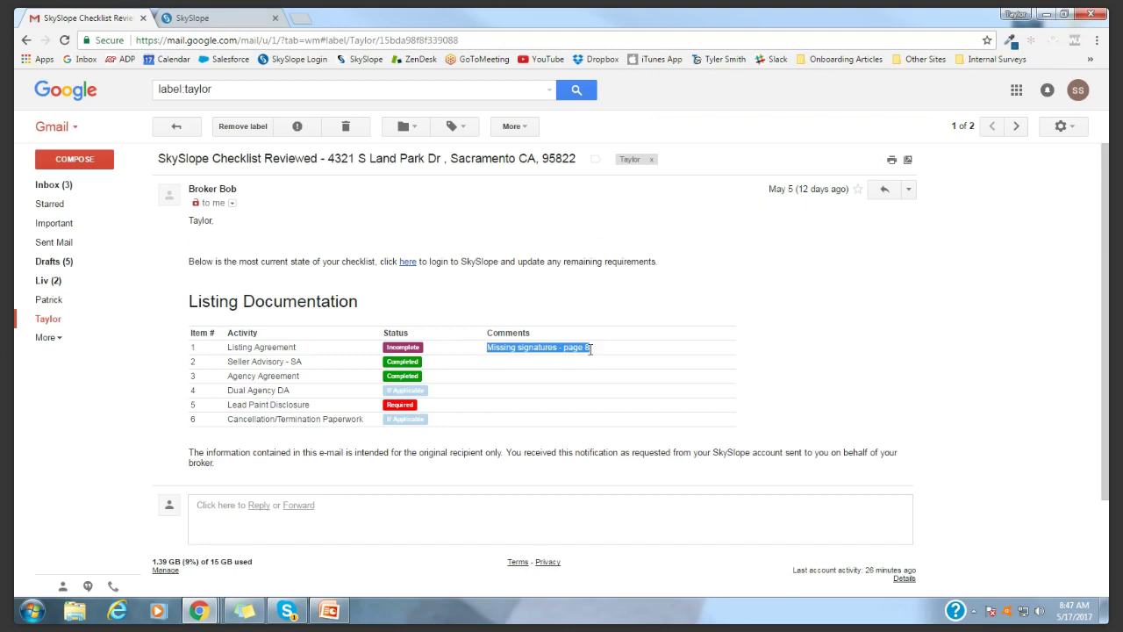
{"action": "left_click", "coordinate": [575, 345]}
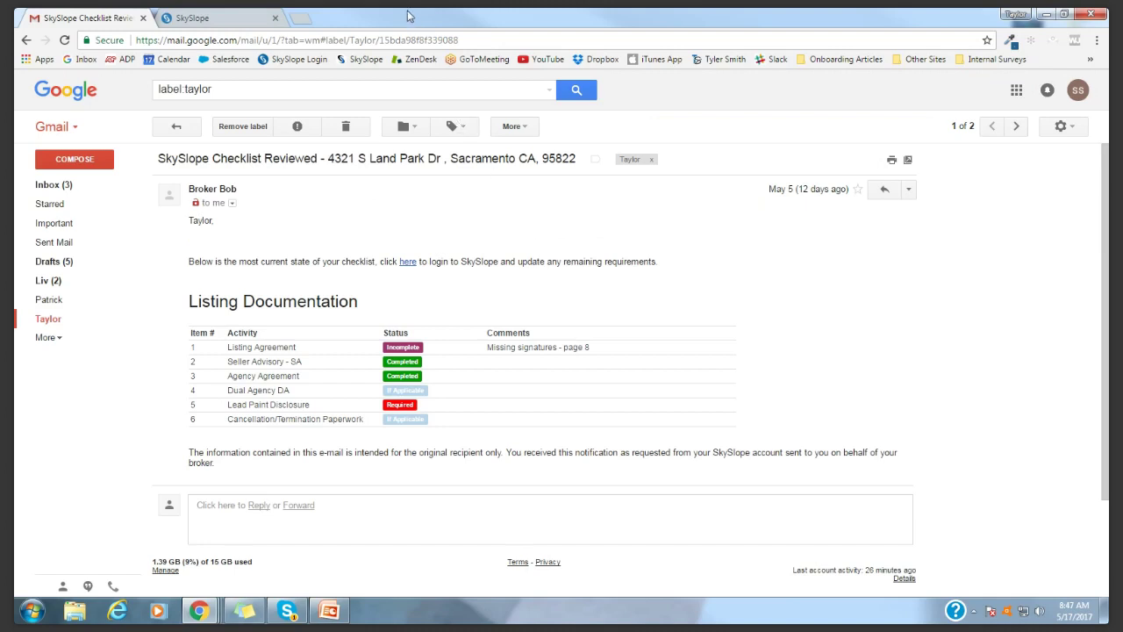
Back on the SkySlope checklist, inspect the Comments column and cancel an unsaved Listing Agreement comment
{"action": "left_click", "coordinate": [202, 18]}
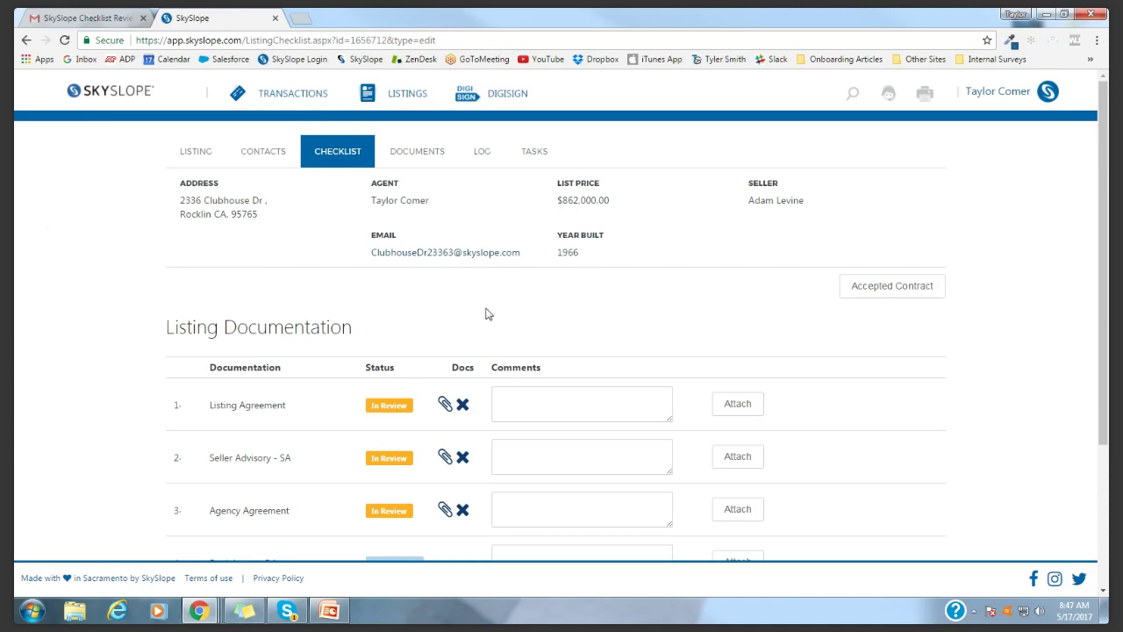
{"action": "scroll", "coordinate": [463, 302], "scroll_direction": "down", "scroll_amount": 1}
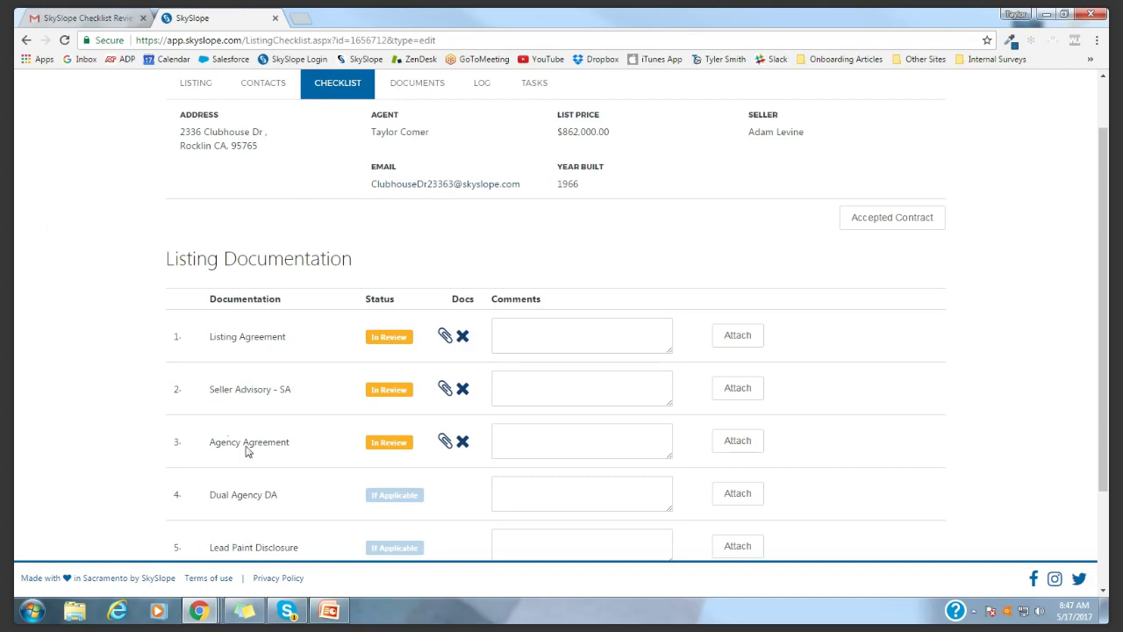
{"action": "scroll", "coordinate": [439, 263], "scroll_direction": "up", "scroll_amount": 1}
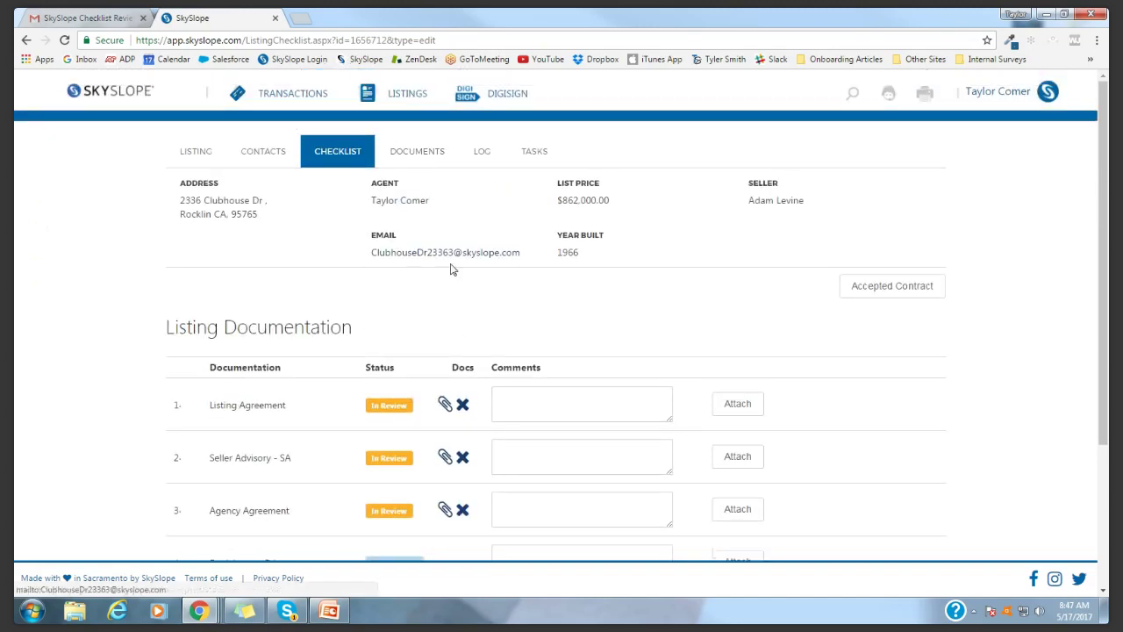
{"action": "left_click_drag", "start_coordinate": [492, 367], "coordinate": [542, 368]}
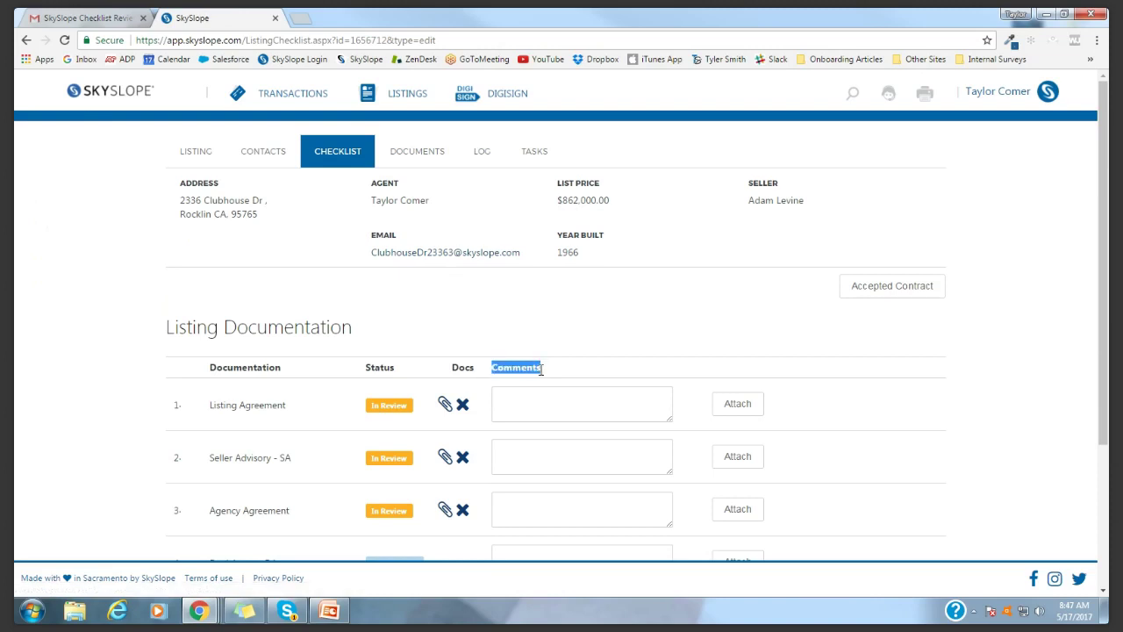
{"action": "scroll", "coordinate": [567, 398], "scroll_direction": "down", "scroll_amount": 1}
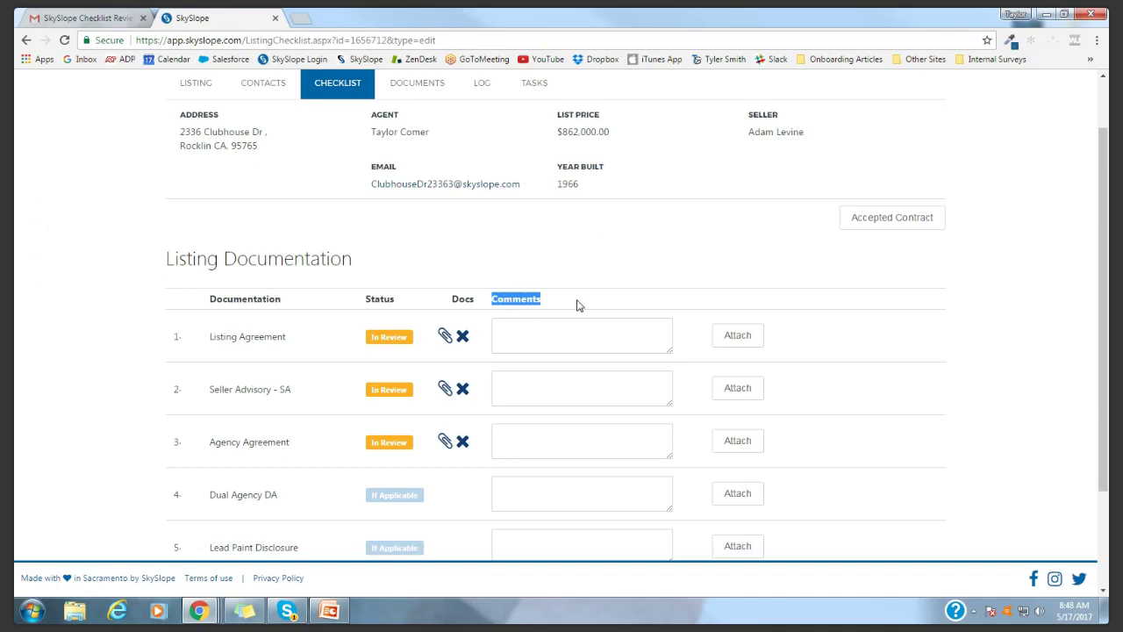
{"action": "scroll", "coordinate": [577, 308], "scroll_direction": "down", "scroll_amount": 1}
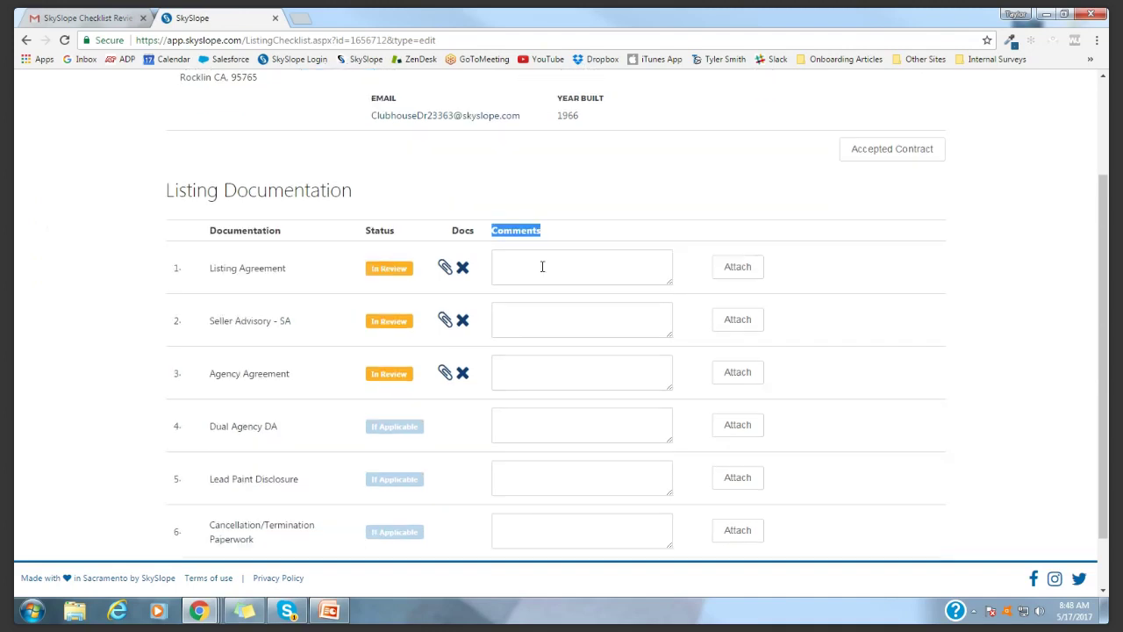
{"action": "left_click", "coordinate": [547, 267]}
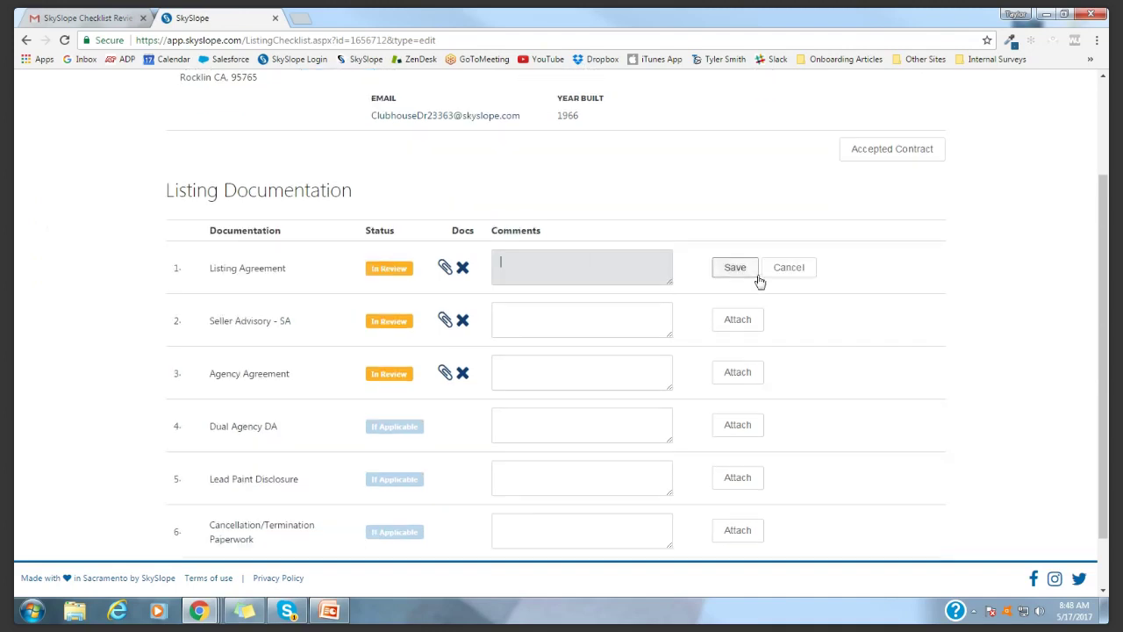
{"action": "left_click", "coordinate": [796, 274]}
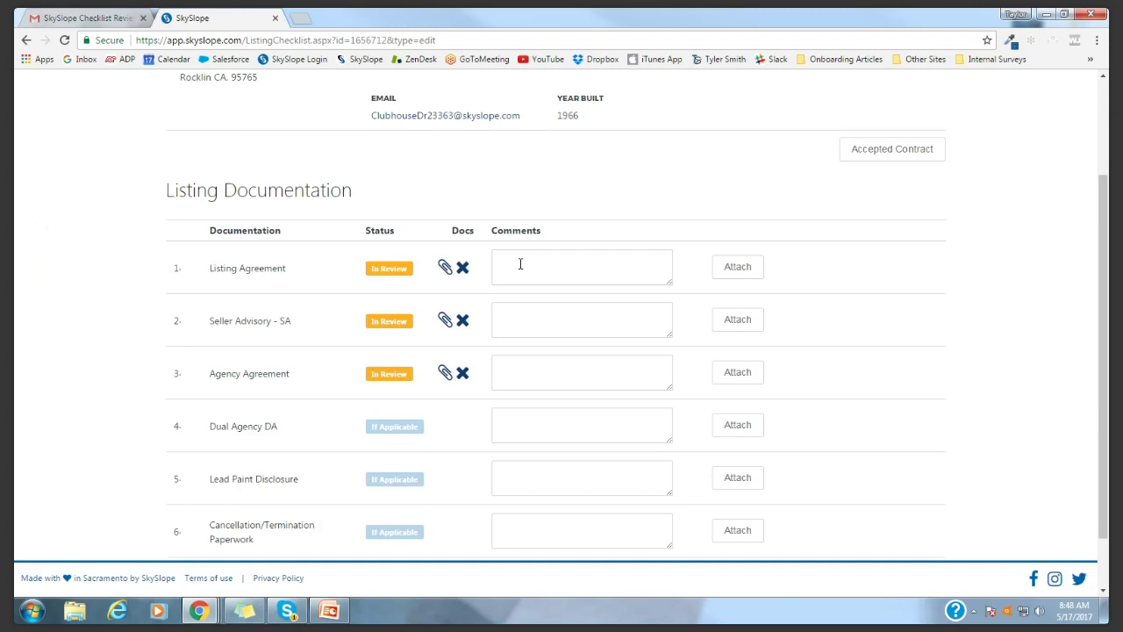
{"action": "left_click_drag", "start_coordinate": [493, 230], "coordinate": [548, 233]}
{"action": "left_click", "coordinate": [483, 246]}
{"action": "scroll", "coordinate": [484, 246], "scroll_direction": "up", "scroll_amount": 3}
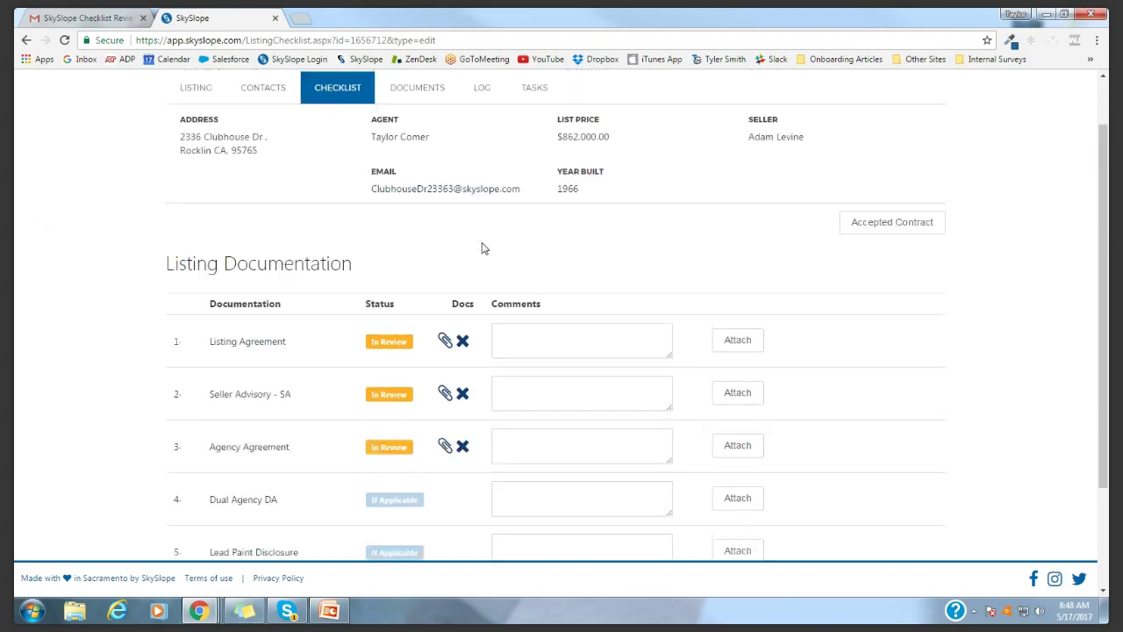
Select Listing_Agreement.pdf in Documents, start an email with it, then cancel without sending
{"action": "left_click", "coordinate": [414, 150]}
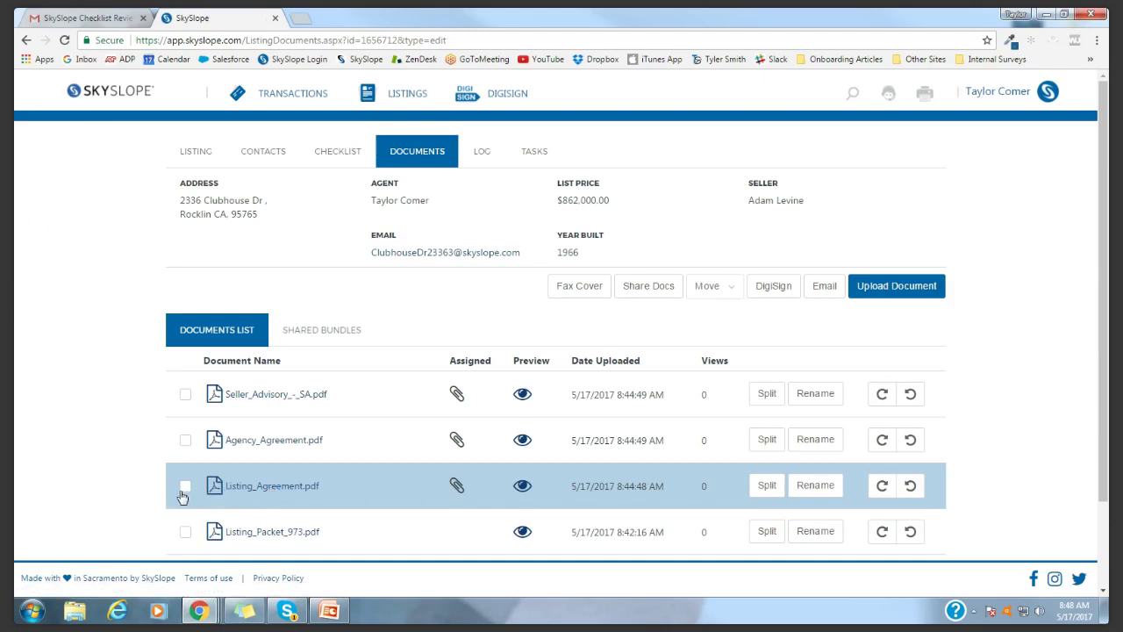
{"action": "left_click", "coordinate": [184, 488]}
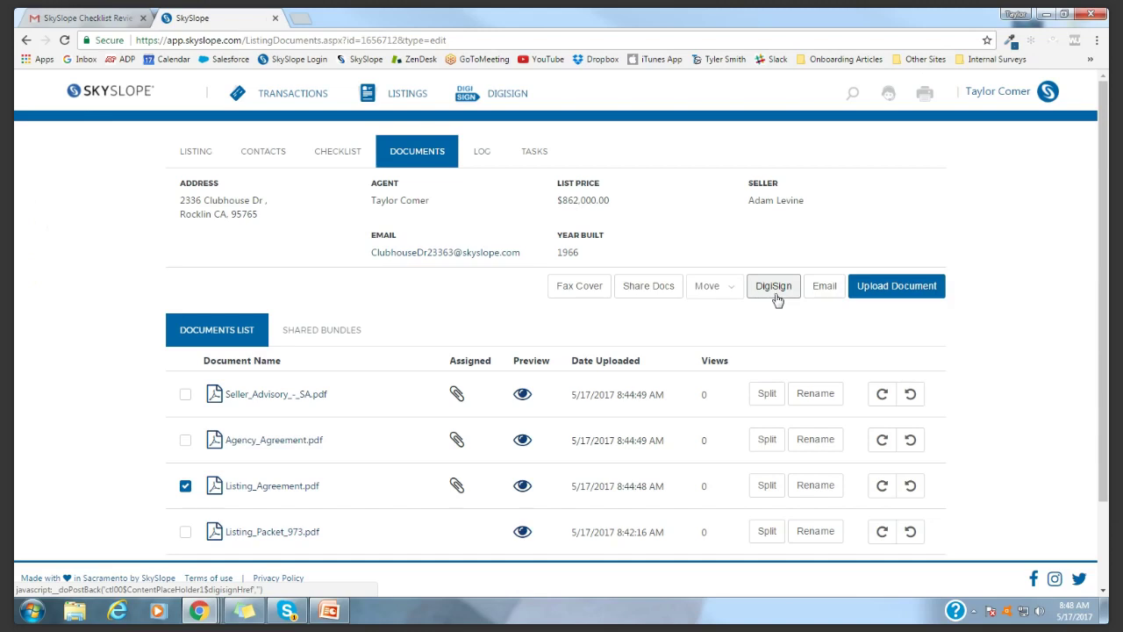
{"action": "left_click", "coordinate": [823, 287]}
{"action": "scroll", "coordinate": [70, 359], "scroll_direction": "down", "scroll_amount": 2}
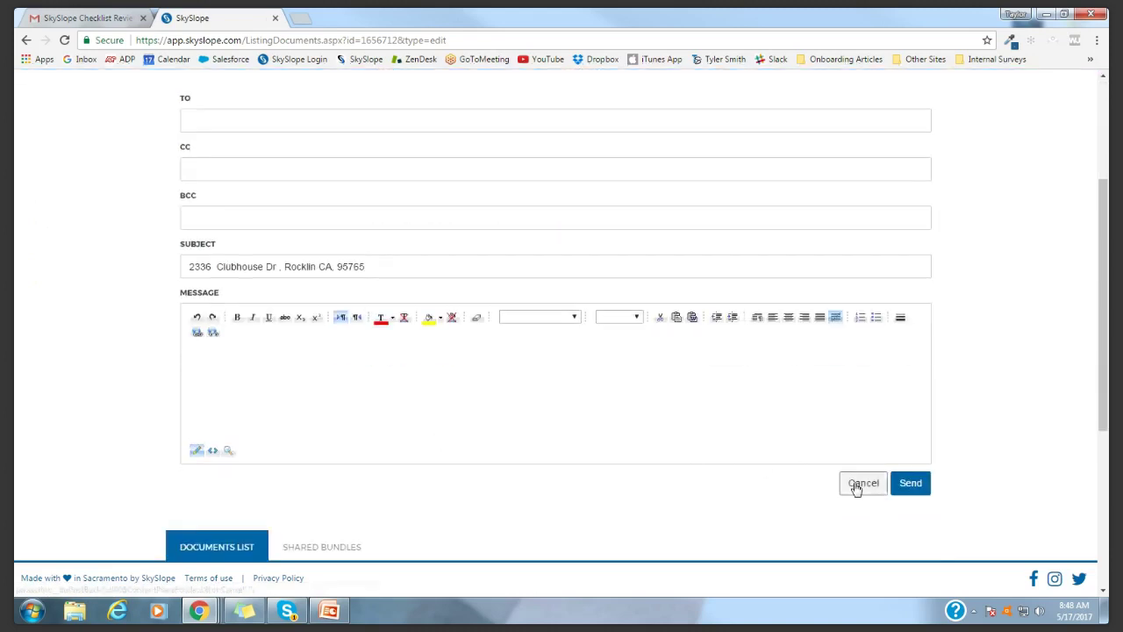
{"action": "left_click", "coordinate": [856, 485]}
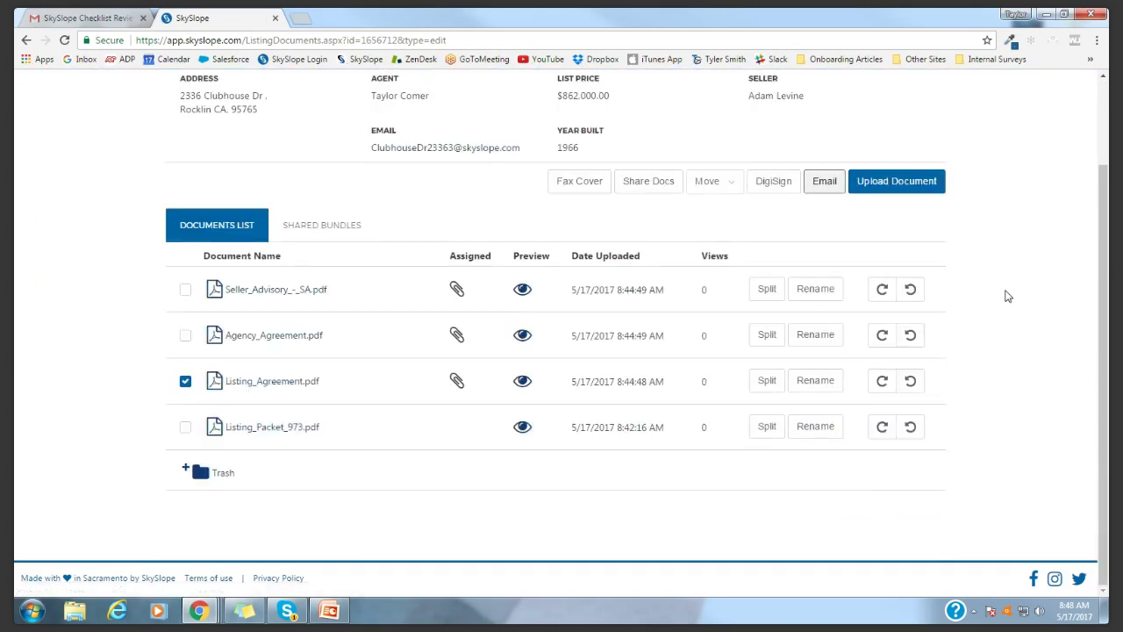
{"action": "scroll", "coordinate": [992, 369], "scroll_direction": "up", "scroll_amount": 2}
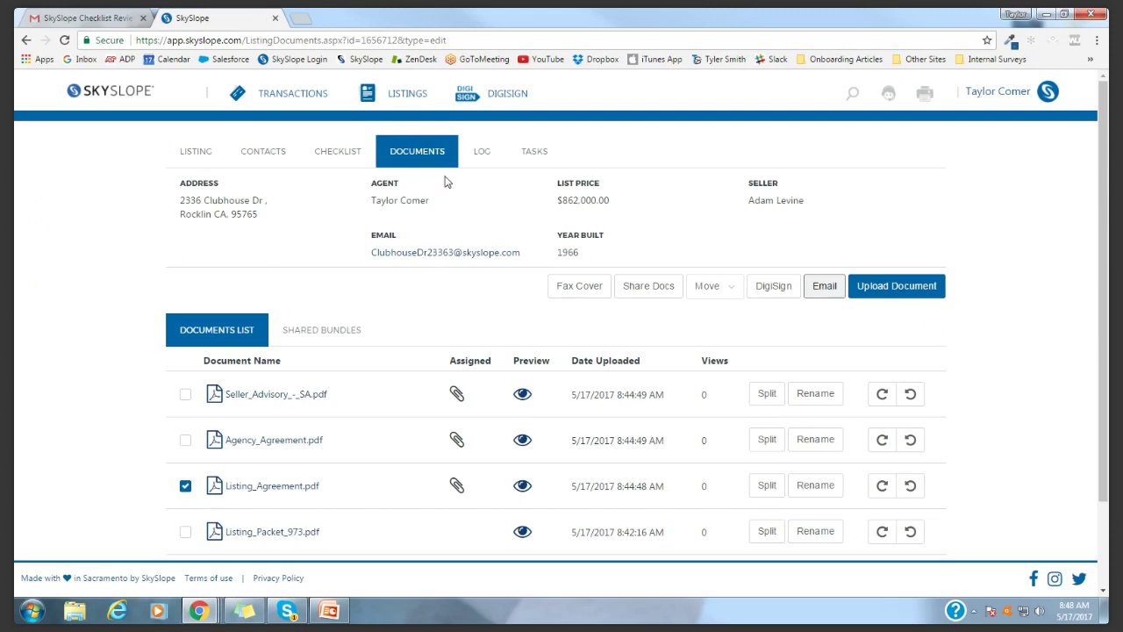
{"action": "left_click", "coordinate": [482, 153]}
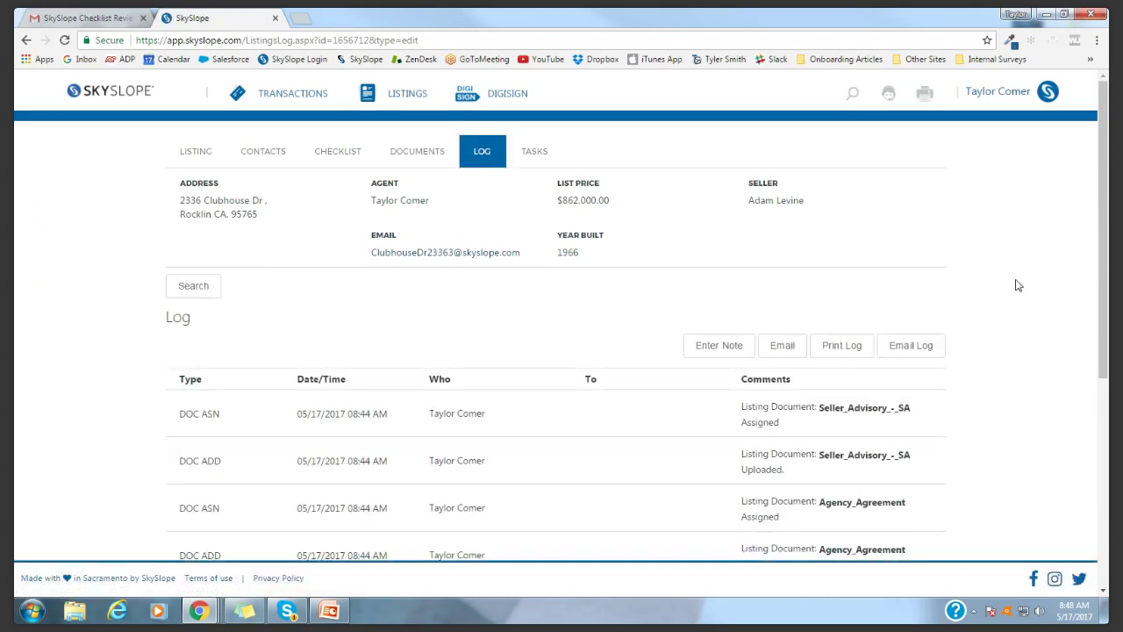
{"action": "scroll", "coordinate": [1018, 379], "scroll_direction": "down", "scroll_amount": 3}
{"action": "scroll", "coordinate": [1018, 380], "scroll_direction": "down", "scroll_amount": 1}
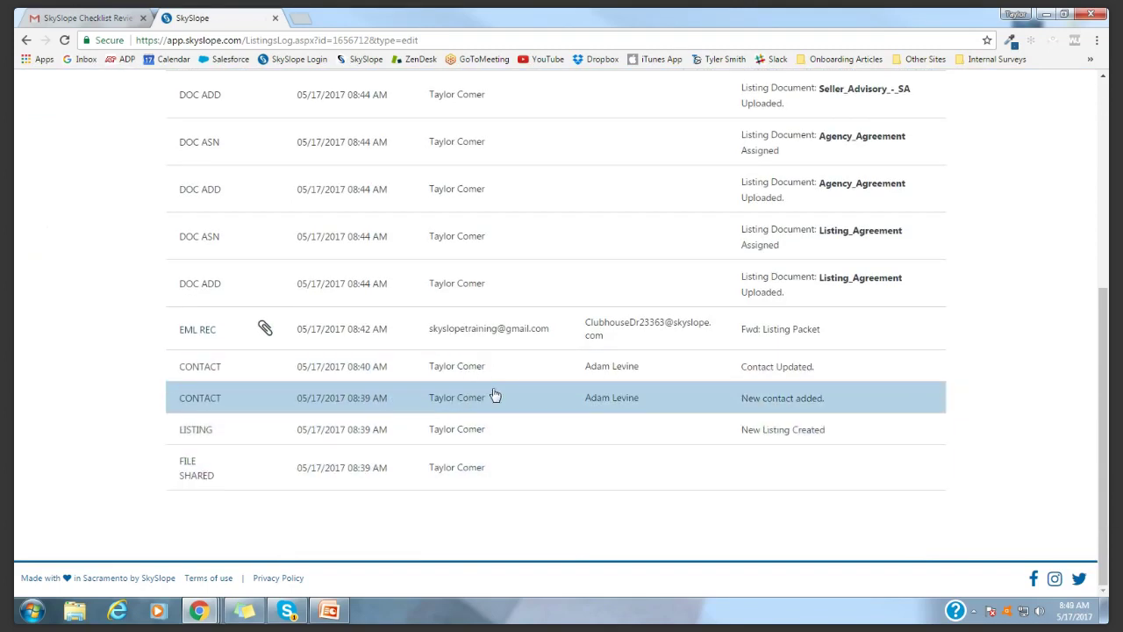
{"action": "scroll", "coordinate": [496, 396], "scroll_direction": "up", "scroll_amount": 2}
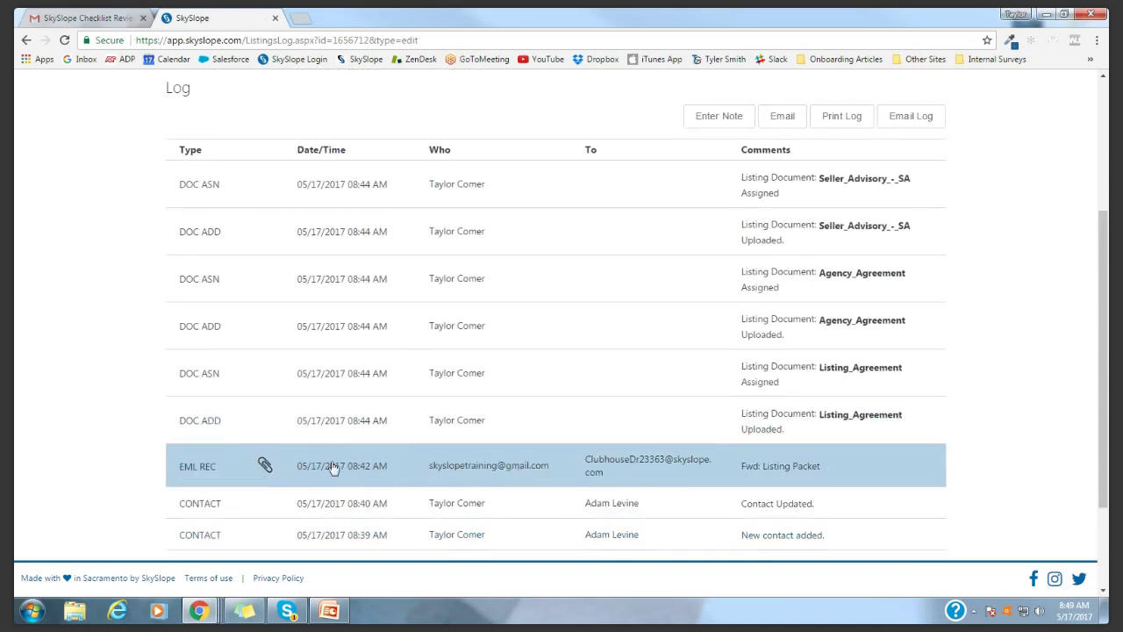
{"action": "left_click", "coordinate": [208, 471]}
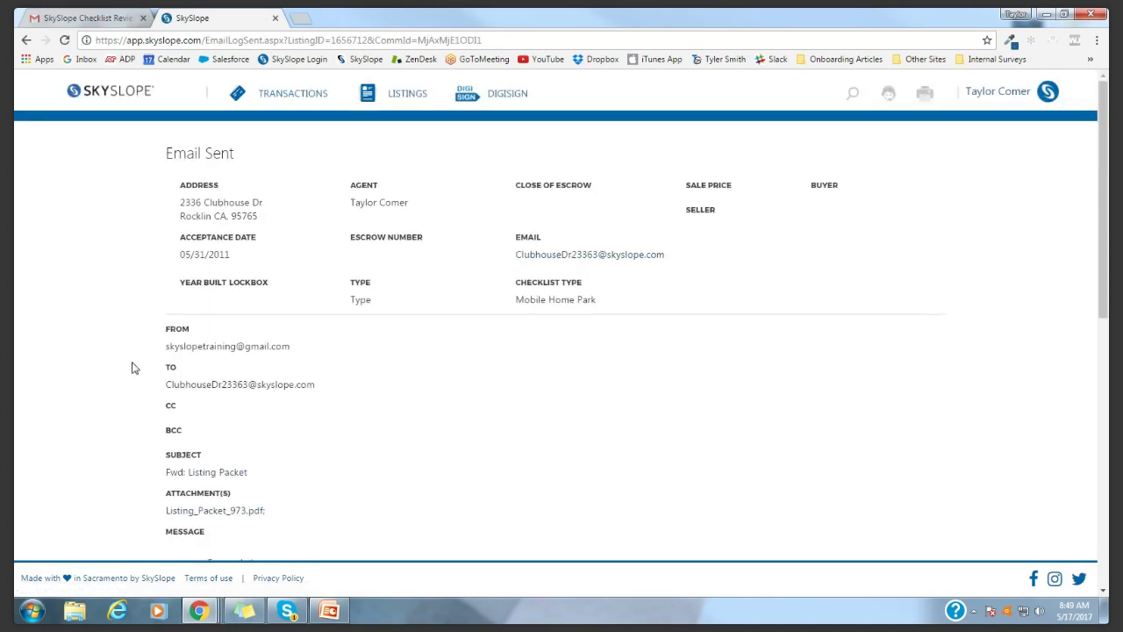
{"action": "scroll", "coordinate": [367, 465], "scroll_direction": "down", "scroll_amount": 7}
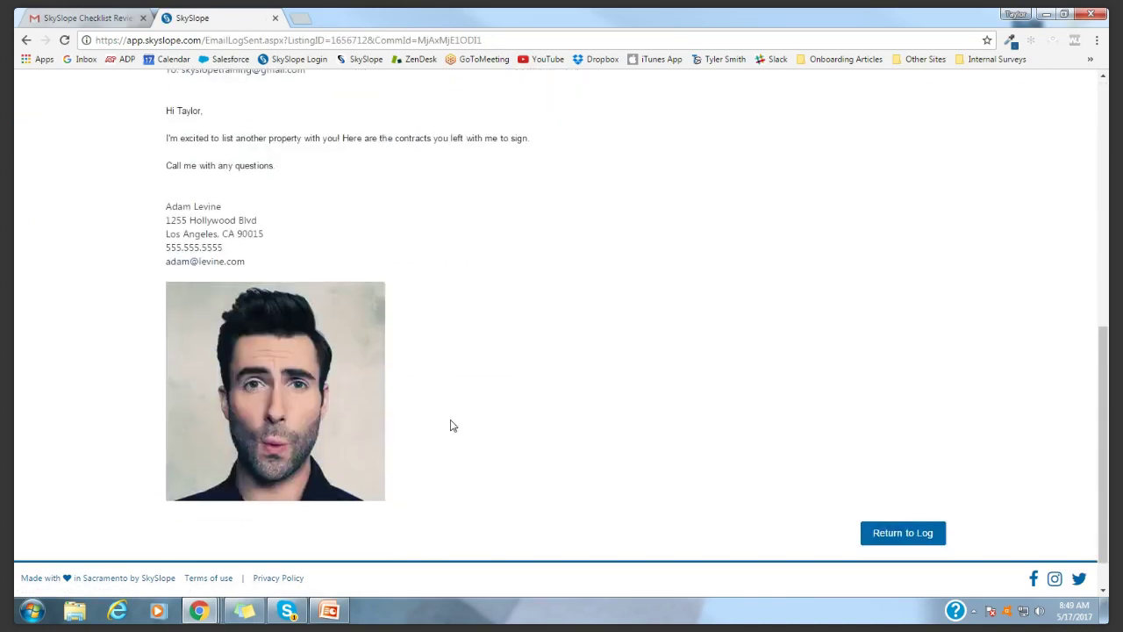
{"action": "left_click", "coordinate": [895, 485]}
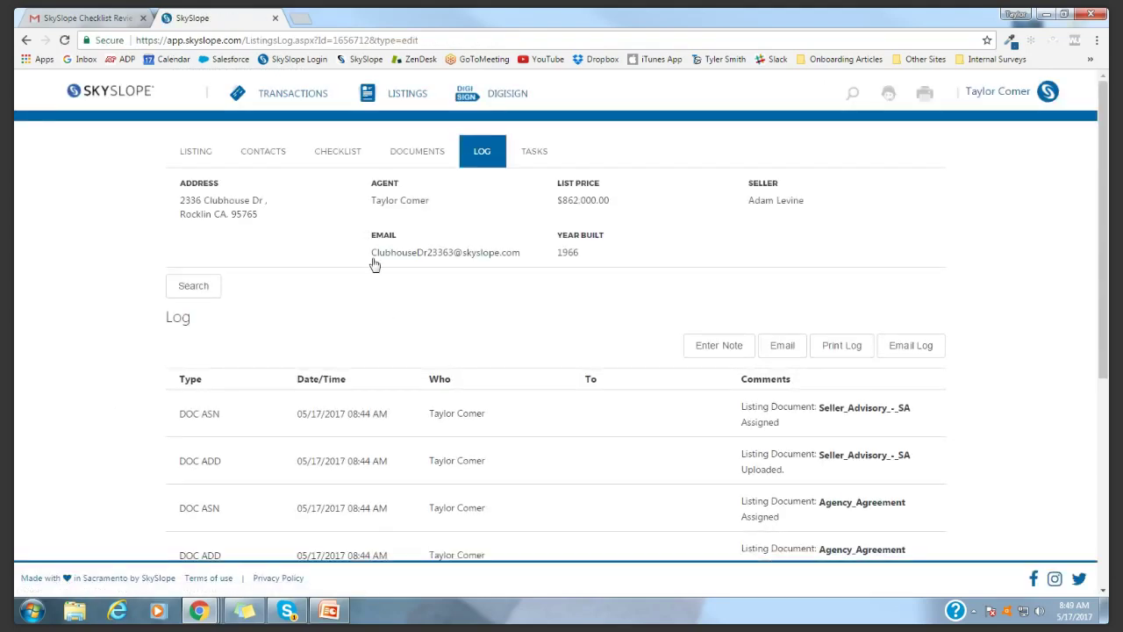
{"action": "left_click_drag", "start_coordinate": [367, 236], "coordinate": [525, 254]}
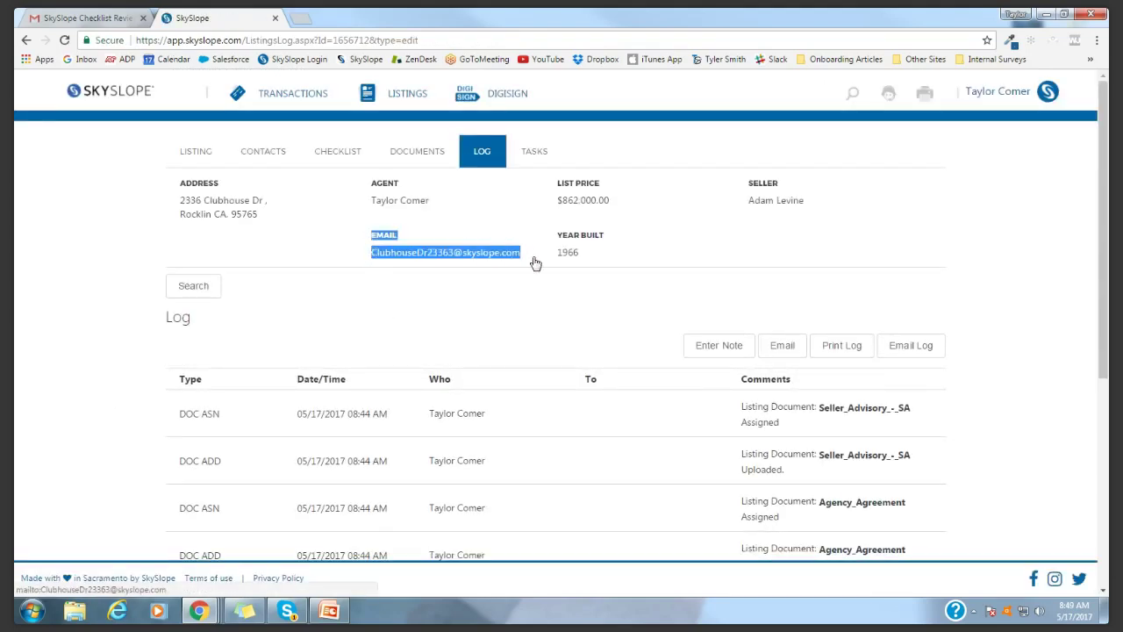
{"action": "left_click", "coordinate": [451, 290]}
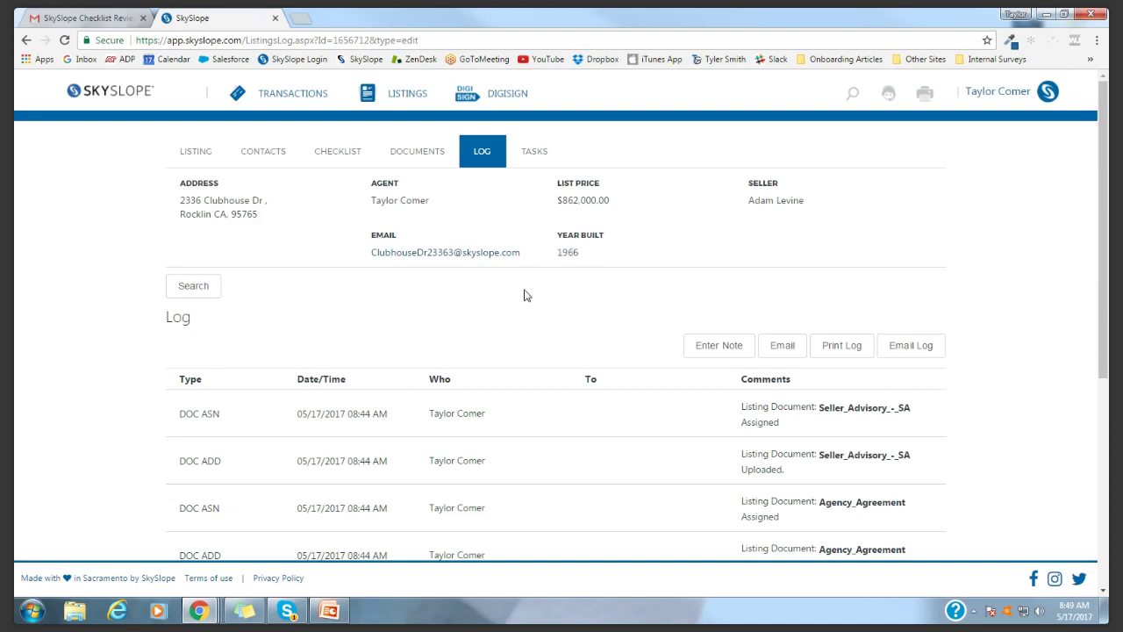
{"action": "scroll", "coordinate": [366, 354], "scroll_direction": "down", "scroll_amount": 2}
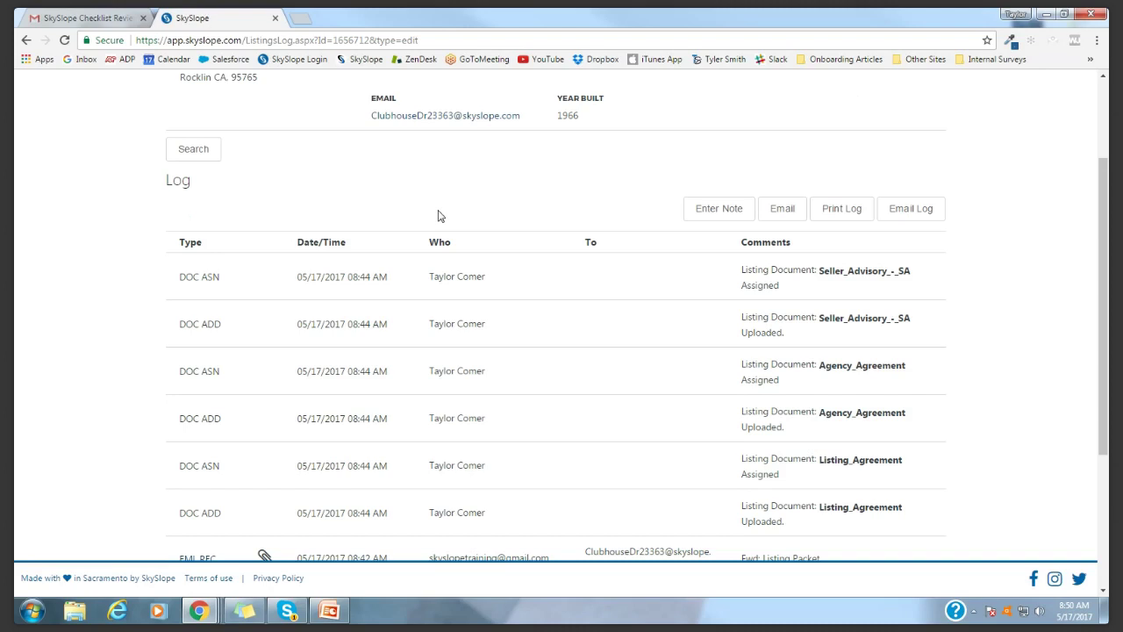
{"action": "scroll", "coordinate": [440, 216], "scroll_direction": "up", "scroll_amount": 3}
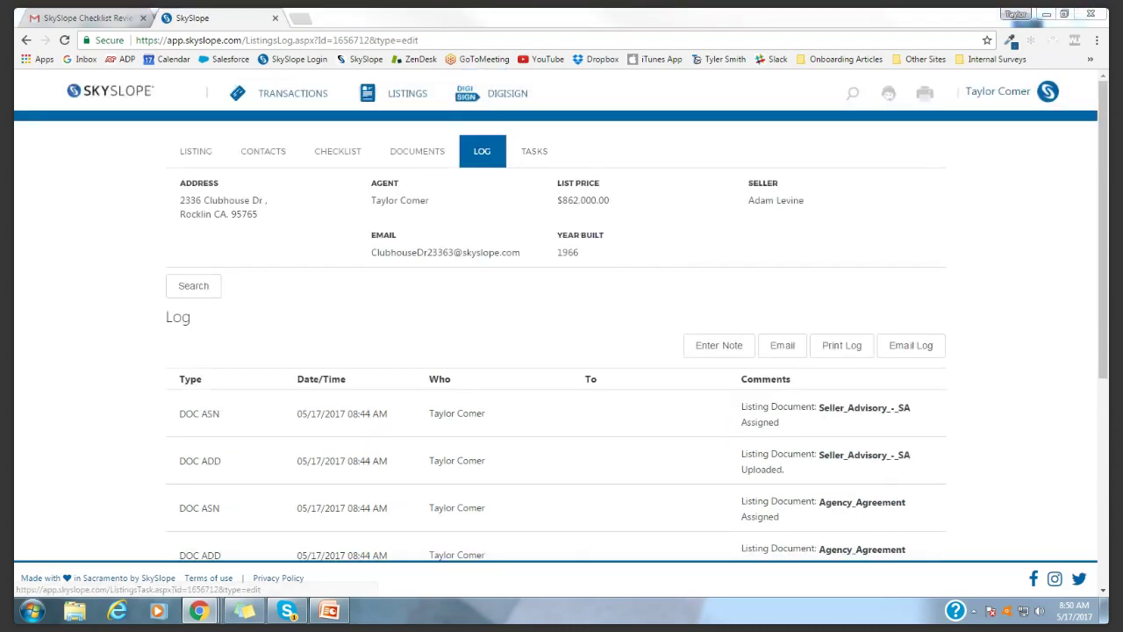
Create a new 'Send thank you card' task on the listing's Tasks tab
{"action": "left_click", "coordinate": [533, 158]}
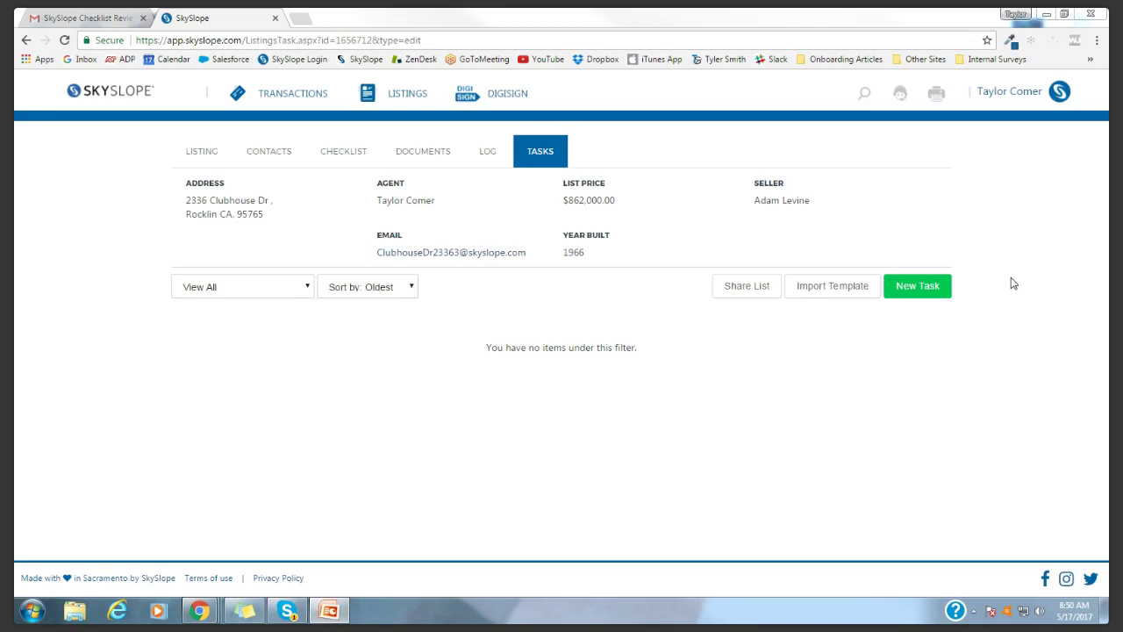
{"action": "left_click", "coordinate": [929, 292]}
{"action": "left_click", "coordinate": [929, 292]}
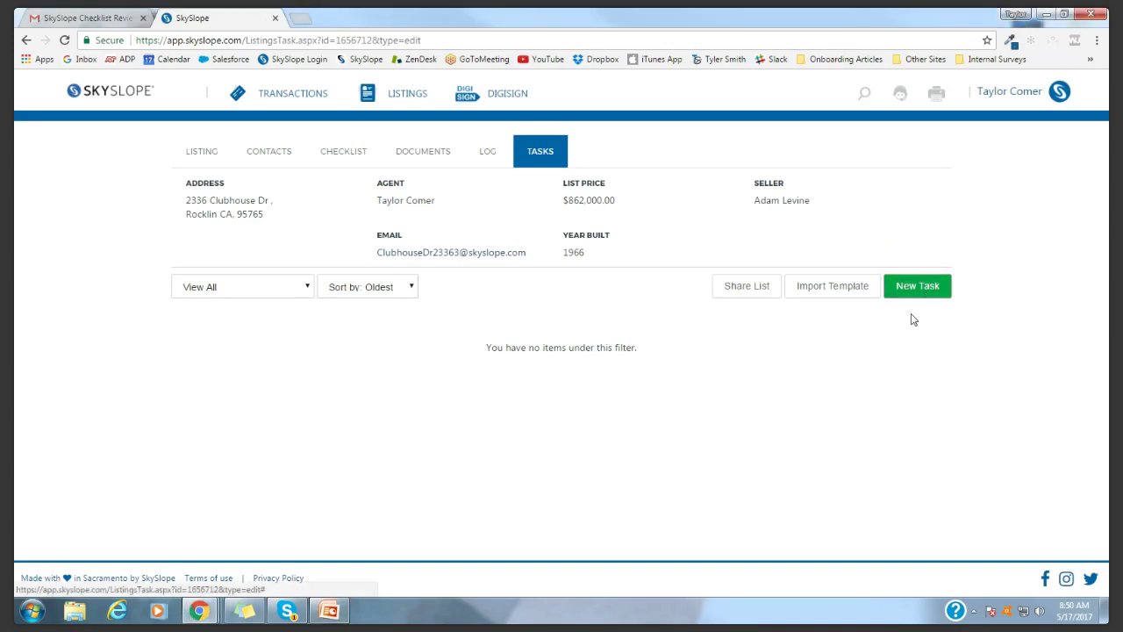
{"action": "type", "text": "send"}
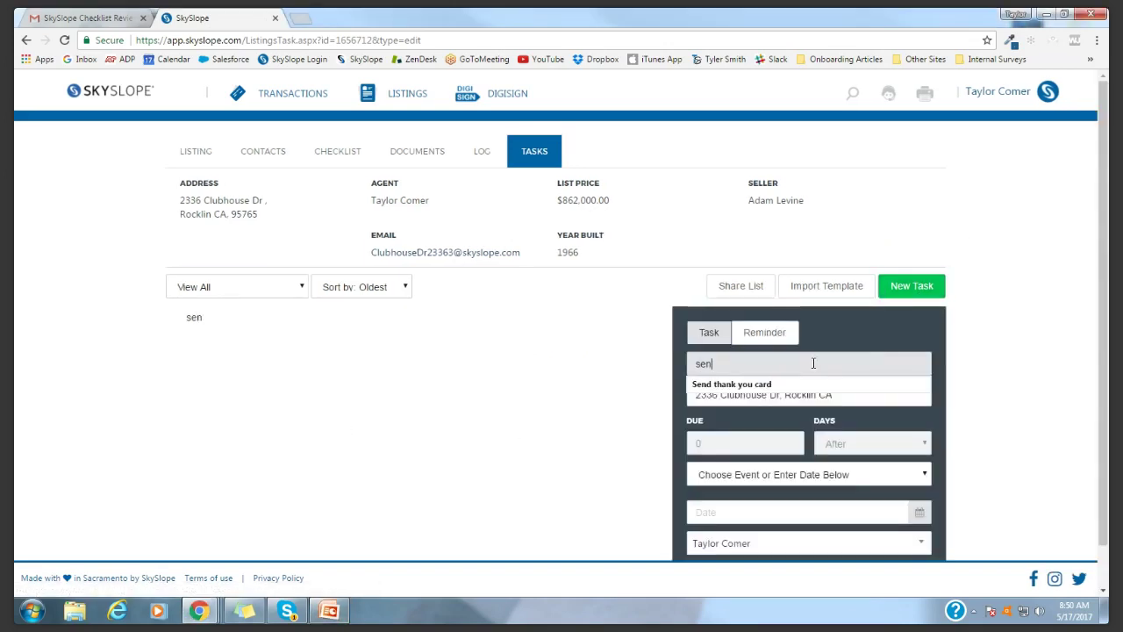
{"action": "left_click", "coordinate": [801, 392]}
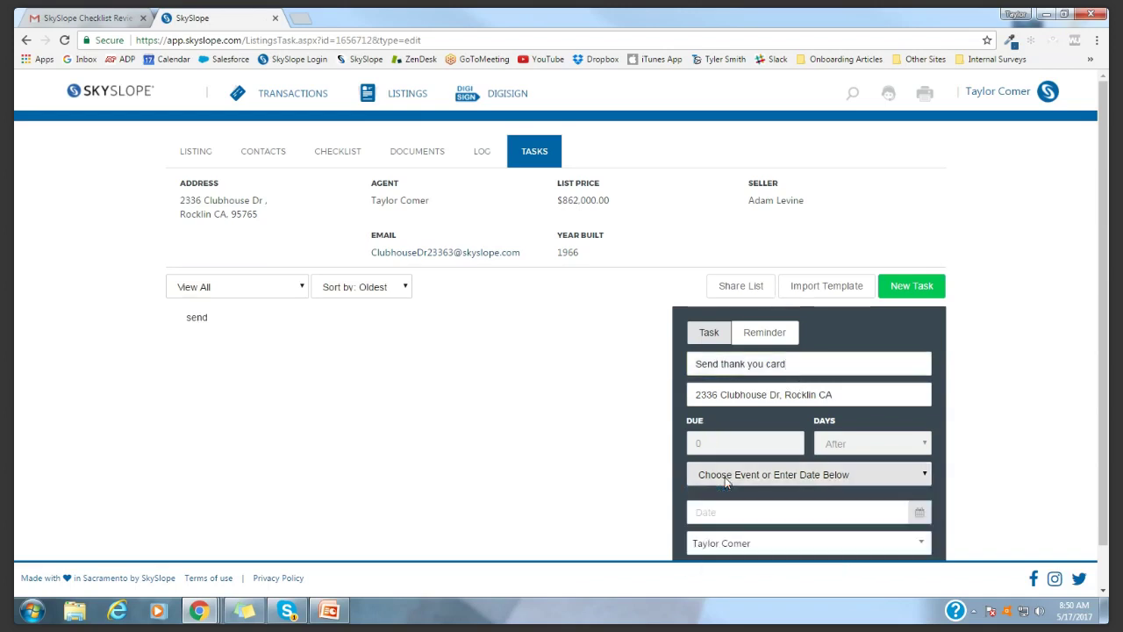
Make it due 1 day after the Listing Date (5/17/2017), save, and mark it complete
{"action": "scroll", "coordinate": [733, 456], "scroll_direction": "down", "scroll_amount": 1}
{"action": "left_click", "coordinate": [739, 430]}
{"action": "left_click", "coordinate": [720, 495]}
{"action": "left_click", "coordinate": [729, 399]}
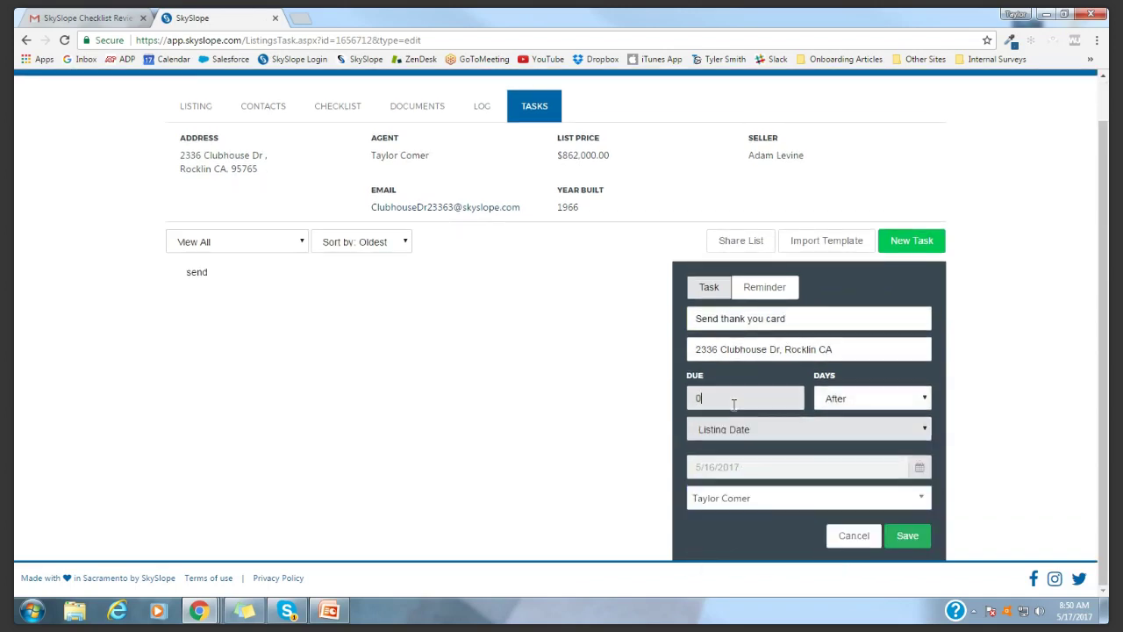
{"action": "type", "text": "1"}
{"action": "left_click", "coordinate": [770, 417]}
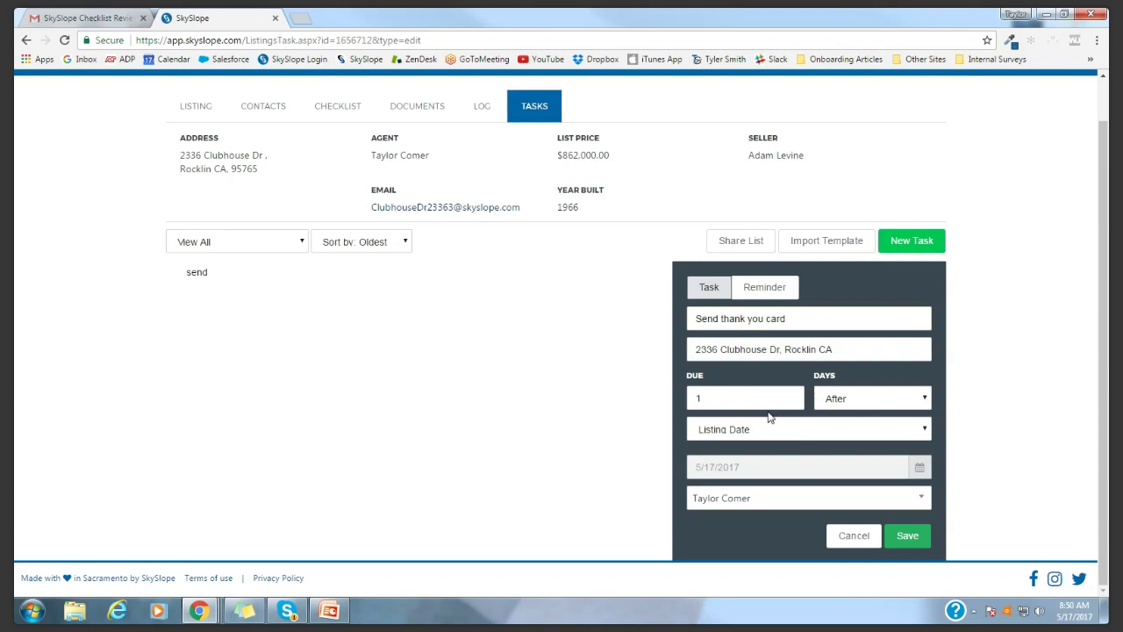
{"action": "left_click", "coordinate": [897, 537]}
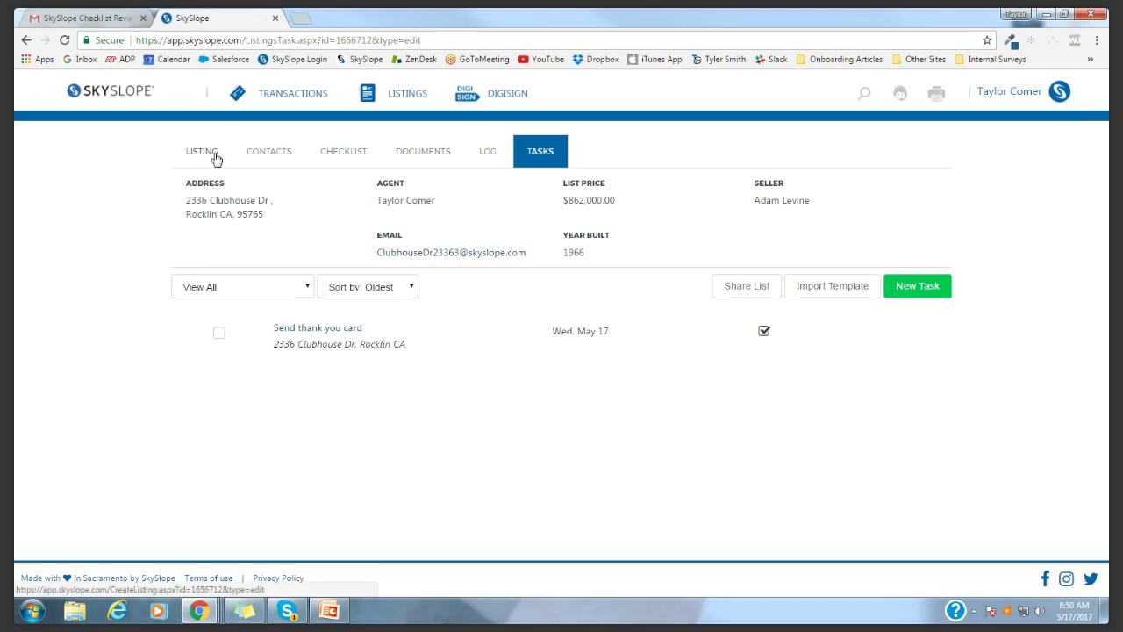
{"action": "left_click", "coordinate": [220, 335]}
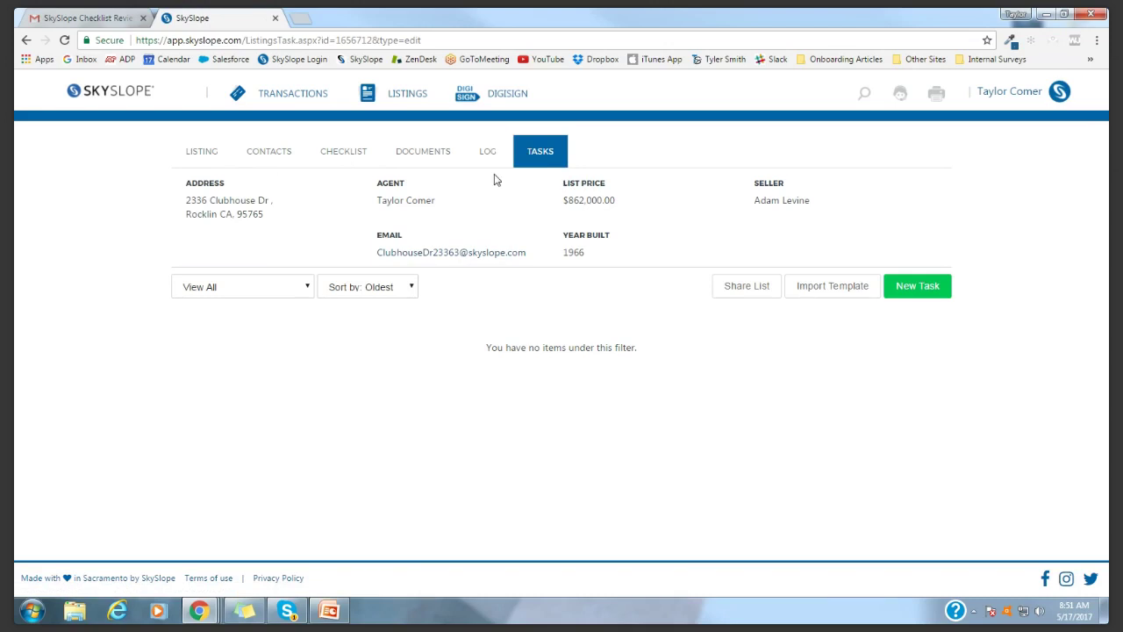
{"action": "left_click", "coordinate": [94, 89]}
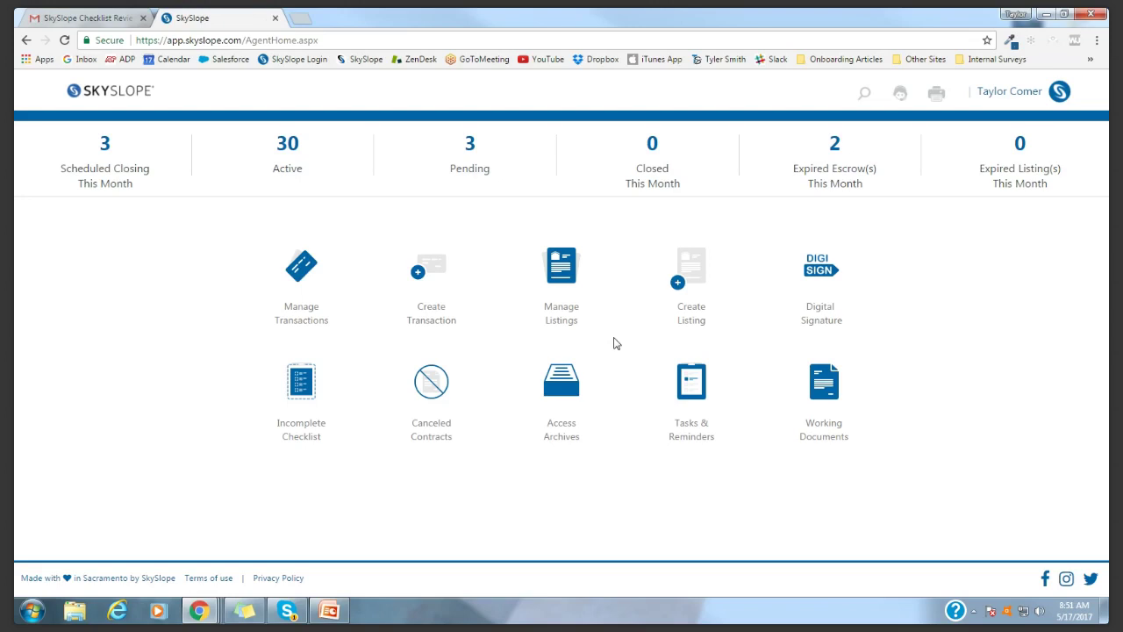
{"action": "left_click", "coordinate": [555, 265]}
{"action": "scroll", "coordinate": [430, 296], "scroll_direction": "down", "scroll_amount": 3}
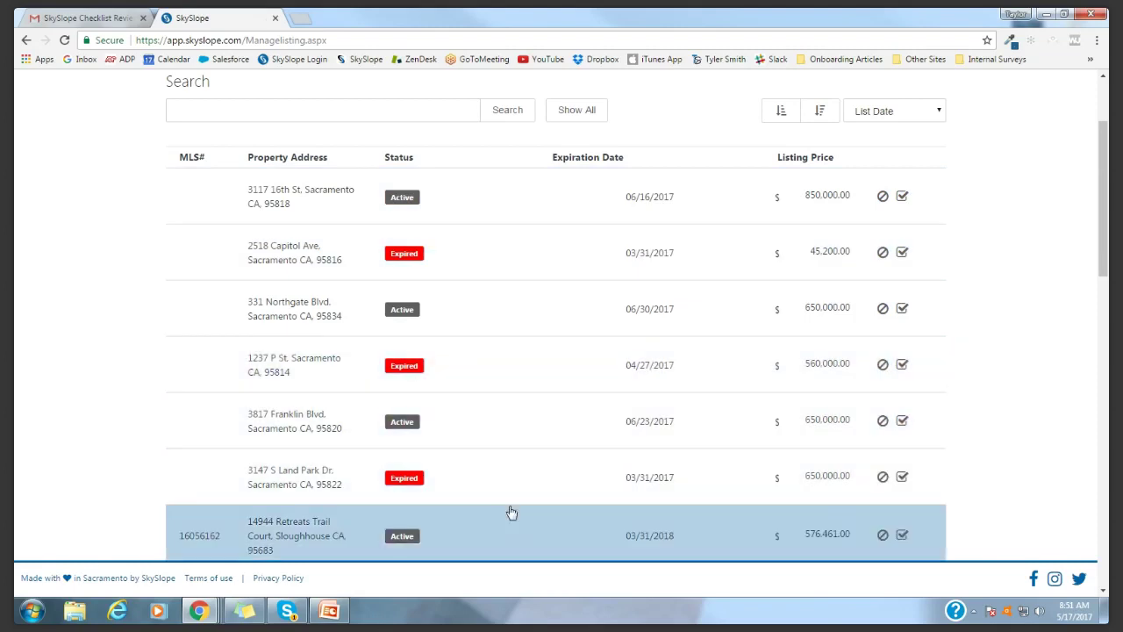
{"action": "scroll", "coordinate": [512, 512], "scroll_direction": "up", "scroll_amount": 3}
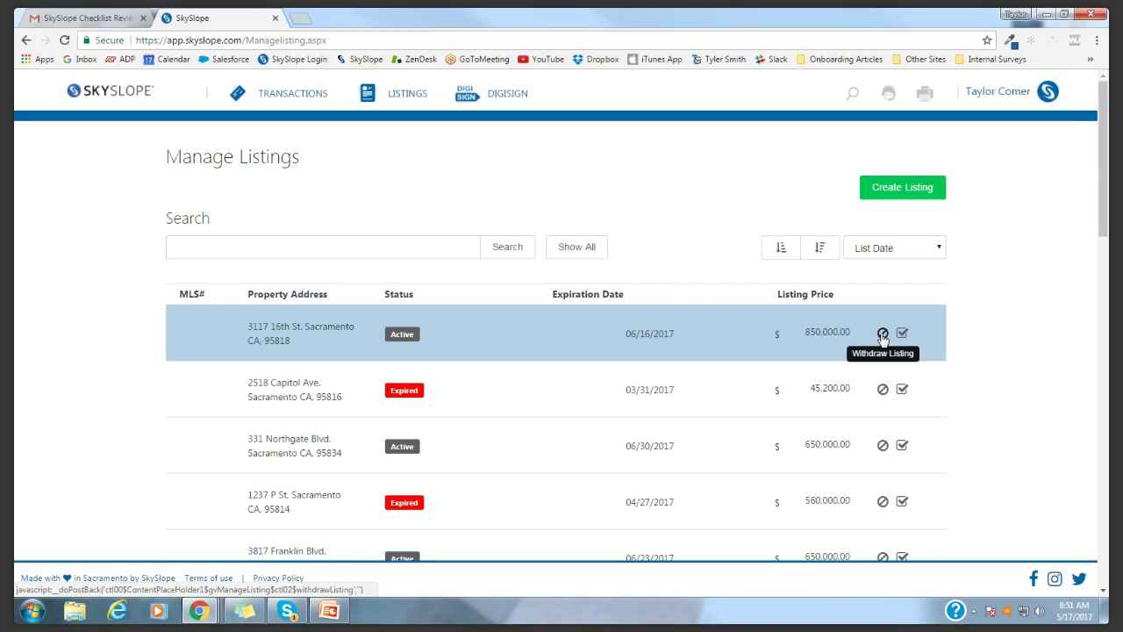
{"action": "left_click", "coordinate": [883, 334]}
Submit the withdrawal with the note 'Seller changed mind.'
{"action": "left_click", "coordinate": [347, 165]}
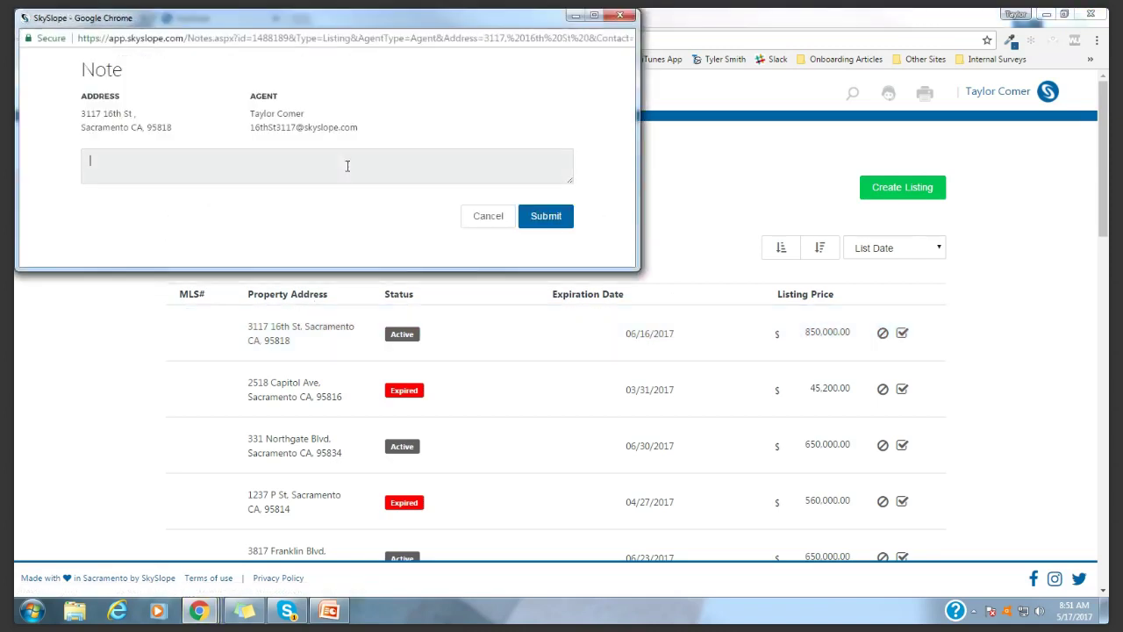
{"action": "type", "text": "Seller "}
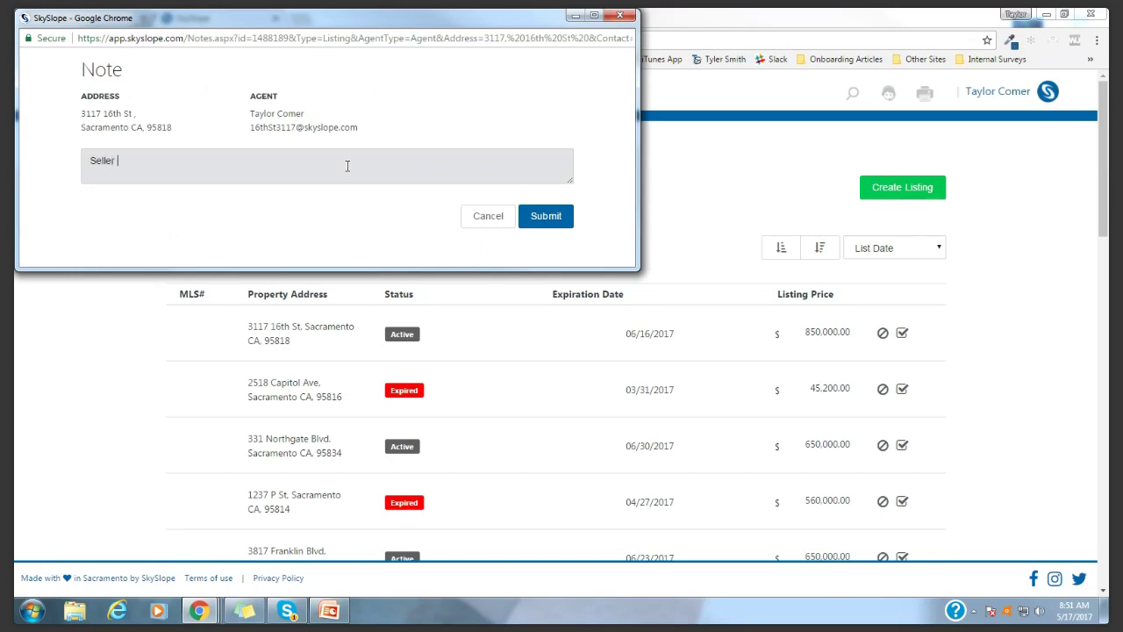
{"action": "type", "text": "changed mind."}
{"action": "left_click", "coordinate": [545, 224]}
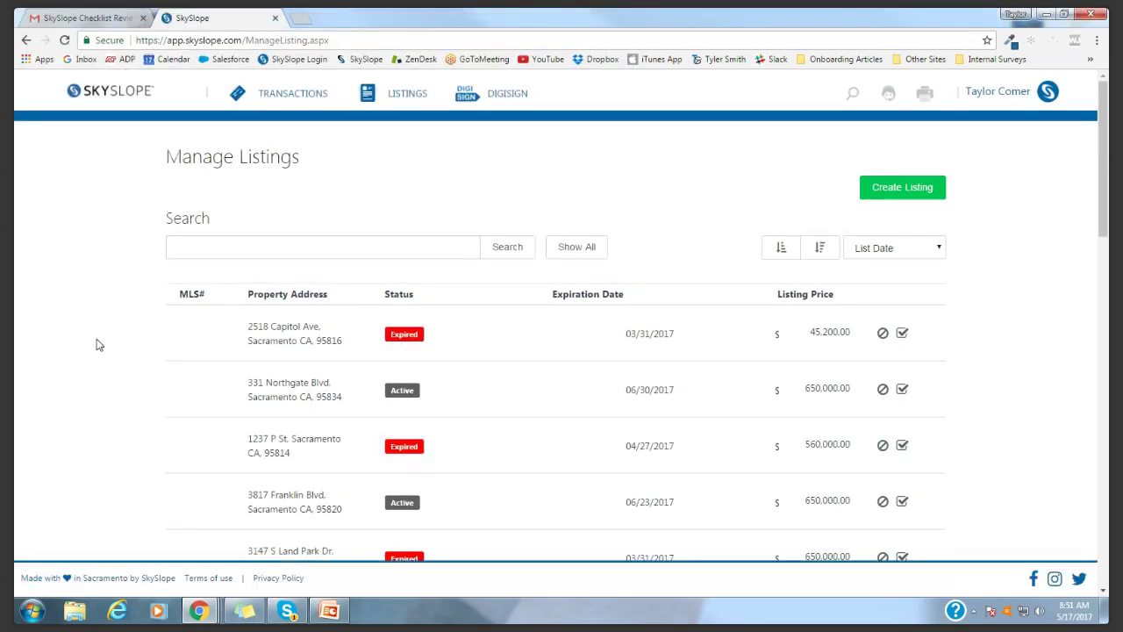
Scroll down to check the Canceled Listings Pending Approval section
{"action": "scroll", "coordinate": [104, 351], "scroll_direction": "down", "scroll_amount": 2}
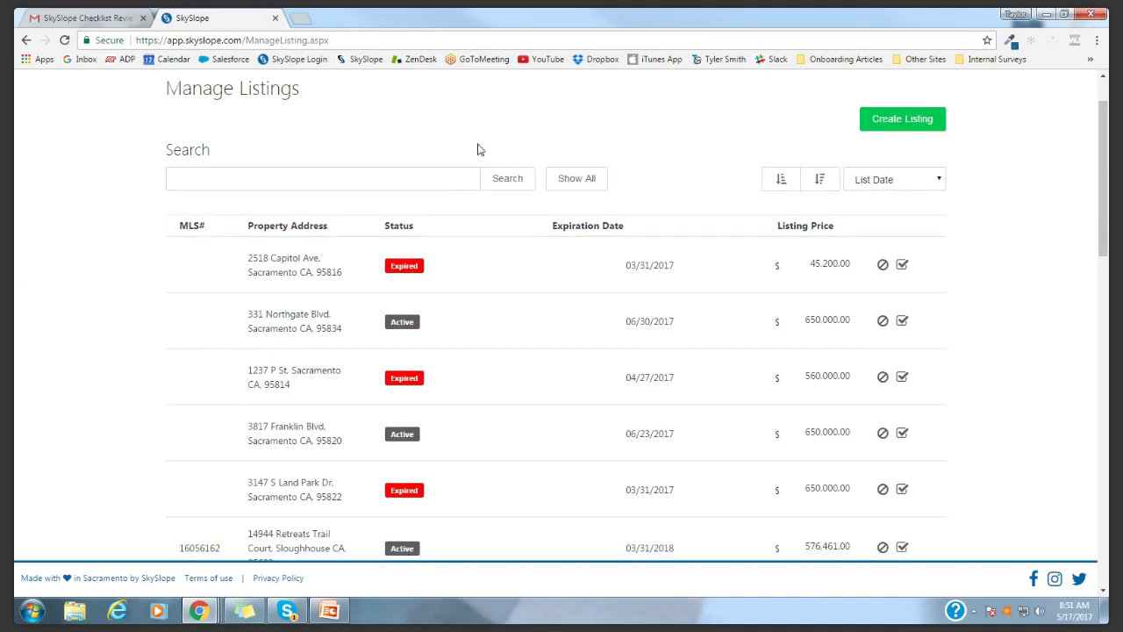
{"action": "scroll", "coordinate": [114, 336], "scroll_direction": "down", "scroll_amount": 3}
{"action": "scroll", "coordinate": [114, 336], "scroll_direction": "down", "scroll_amount": 6}
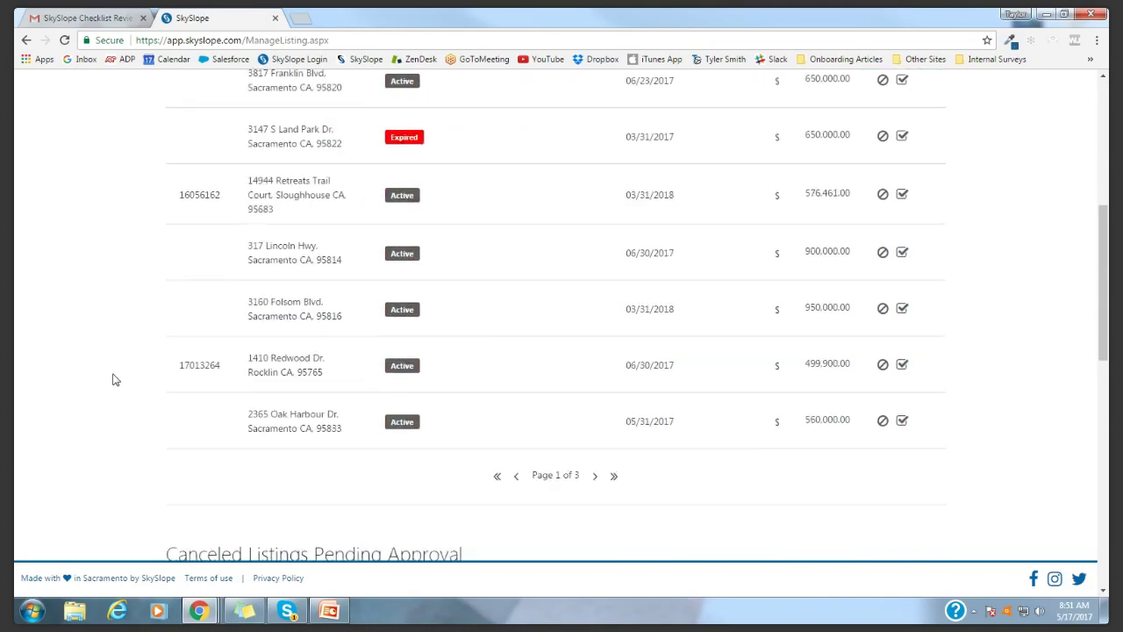
{"action": "left_click_drag", "start_coordinate": [168, 222], "coordinate": [466, 227]}
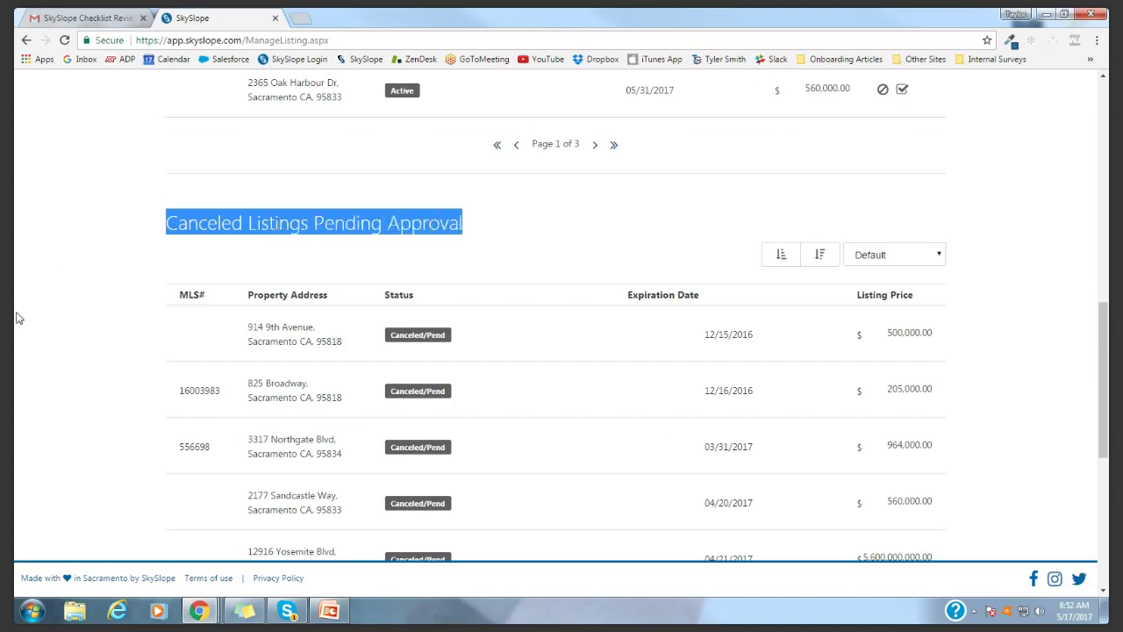
{"action": "scroll", "coordinate": [70, 303], "scroll_direction": "down", "scroll_amount": 1}
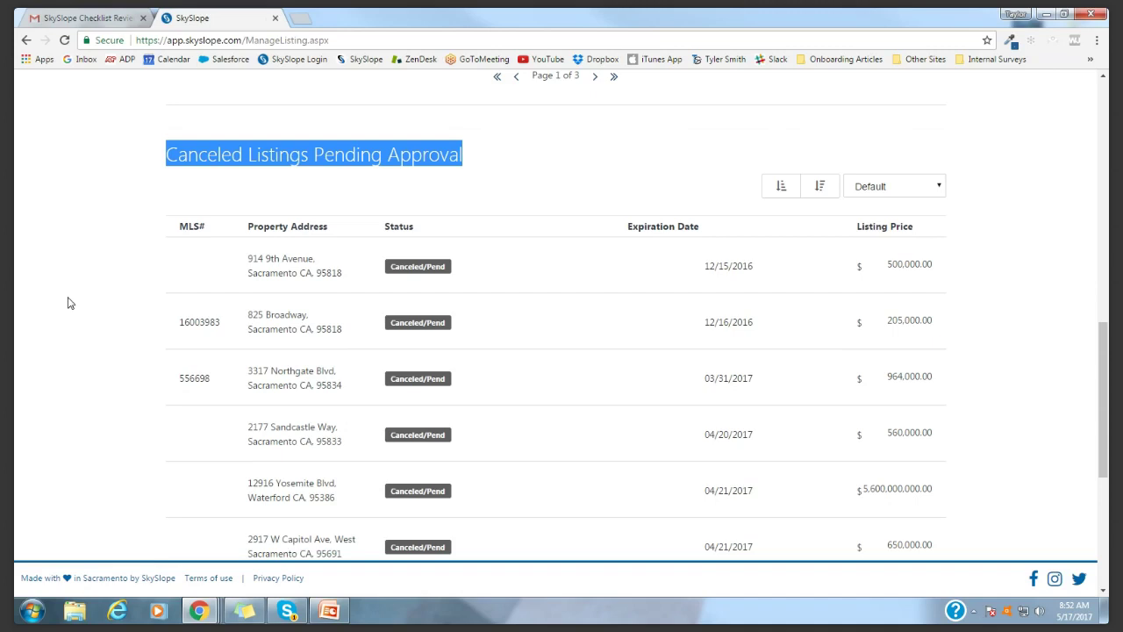
{"action": "left_click", "coordinate": [70, 303]}
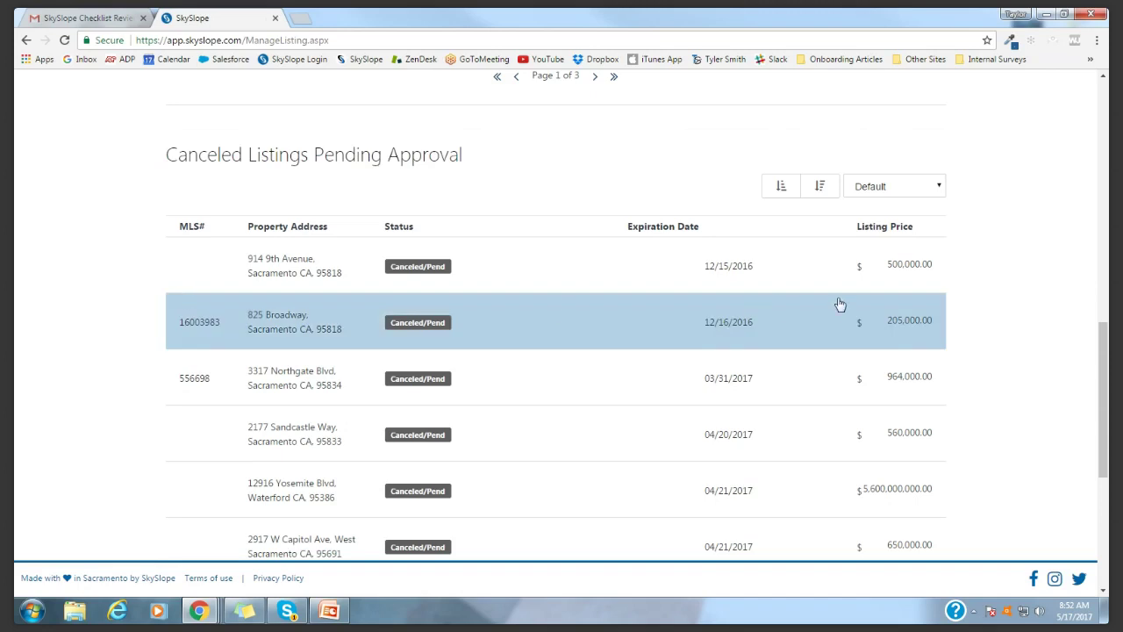
{"action": "scroll", "coordinate": [995, 316], "scroll_direction": "up", "scroll_amount": 7}
{"action": "scroll", "coordinate": [995, 314], "scroll_direction": "up", "scroll_amount": 4}
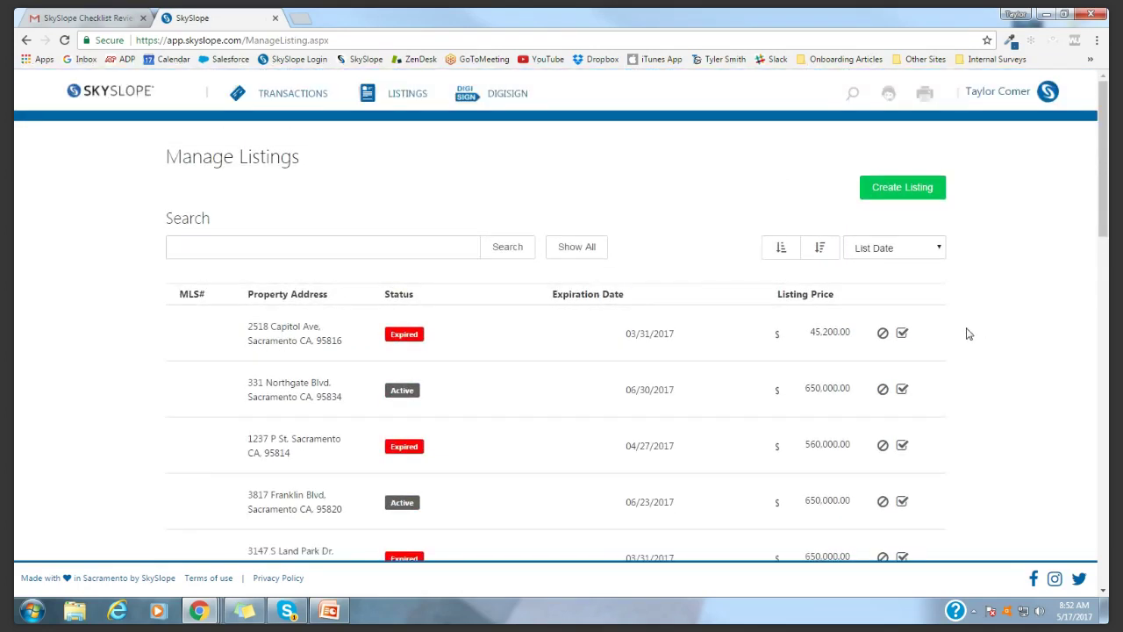
{"action": "left_click", "coordinate": [902, 338]}
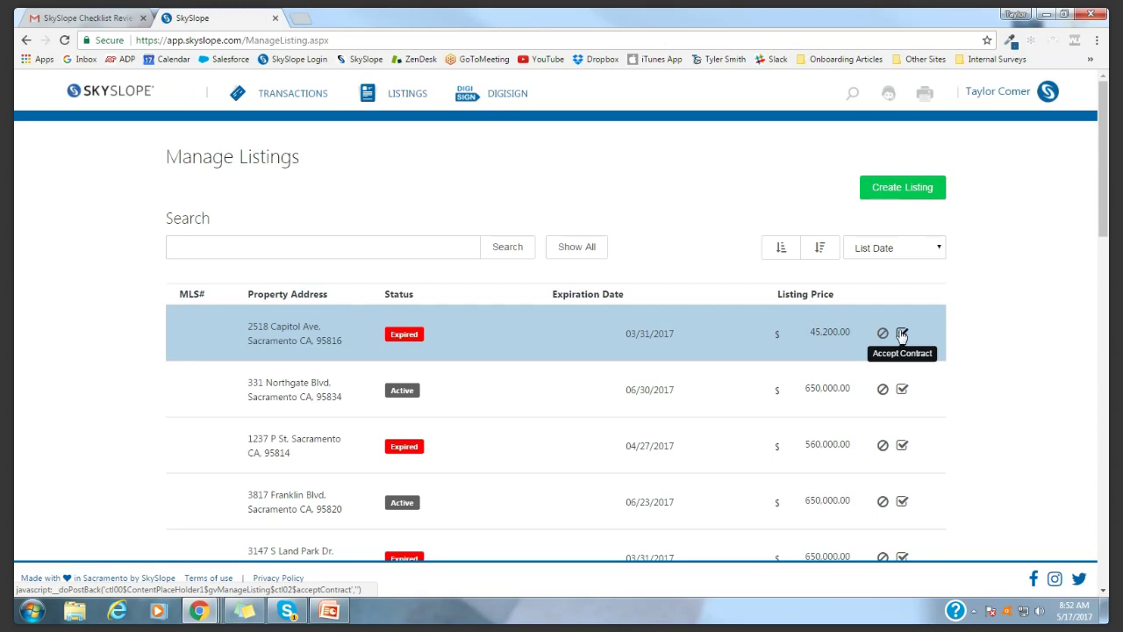
{"action": "left_click", "coordinate": [105, 94]}
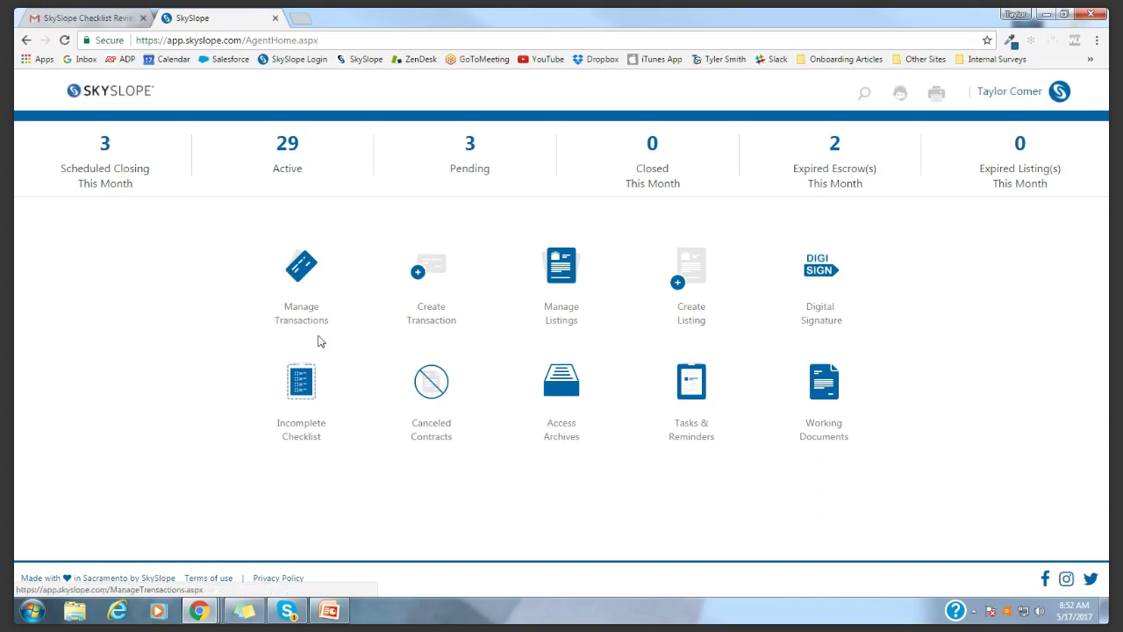
Open Manage Transactions and review the Canceled Pending Approval and Closed to be Archived sections
{"action": "left_click", "coordinate": [295, 268]}
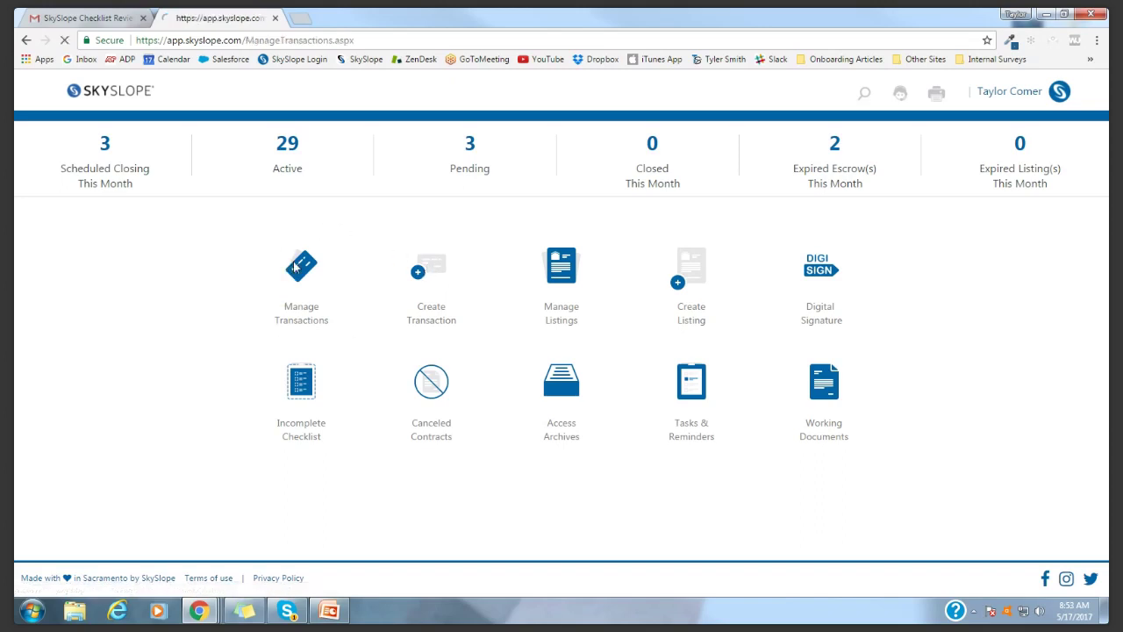
{"action": "scroll", "coordinate": [878, 293], "scroll_direction": "down", "scroll_amount": 1}
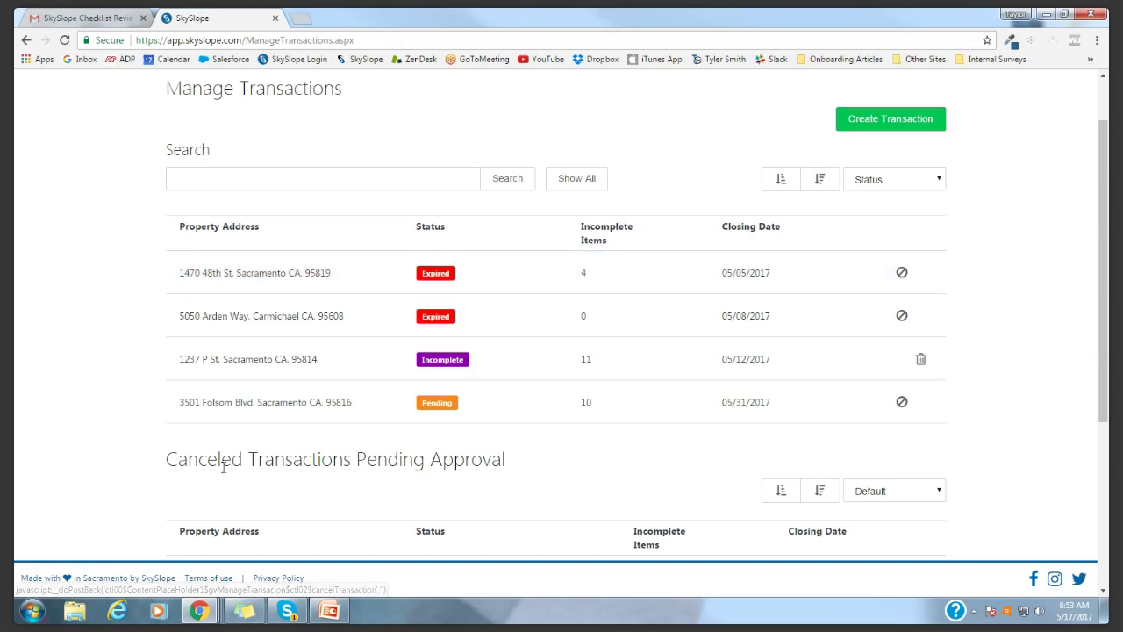
{"action": "left_click_drag", "start_coordinate": [165, 459], "coordinate": [532, 464]}
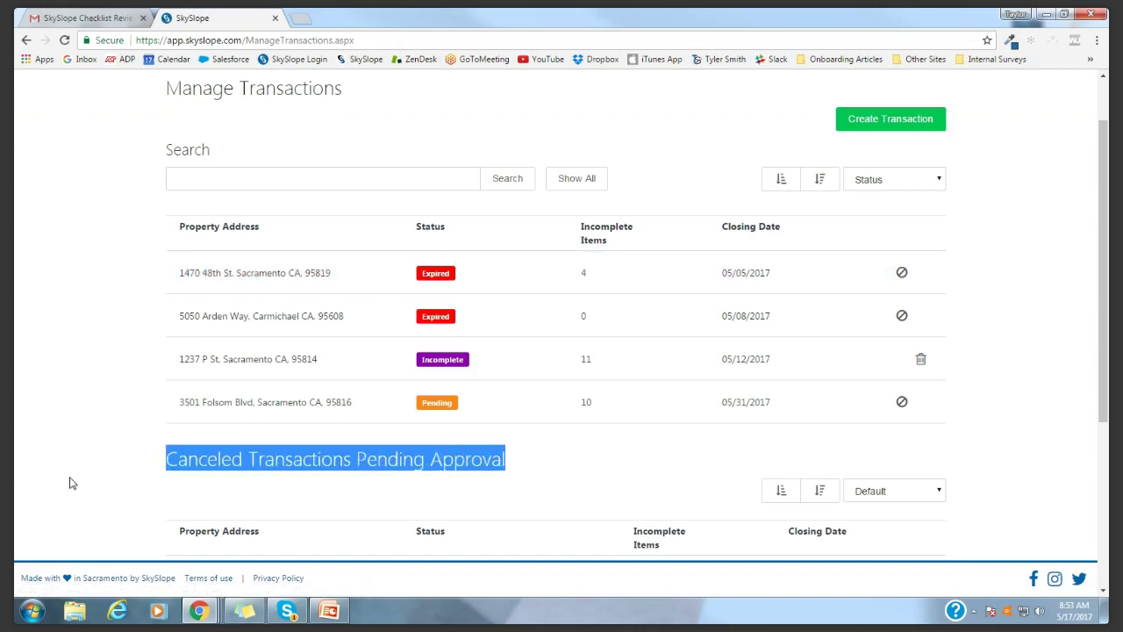
{"action": "left_click", "coordinate": [118, 461]}
{"action": "scroll", "coordinate": [133, 457], "scroll_direction": "down", "scroll_amount": 1}
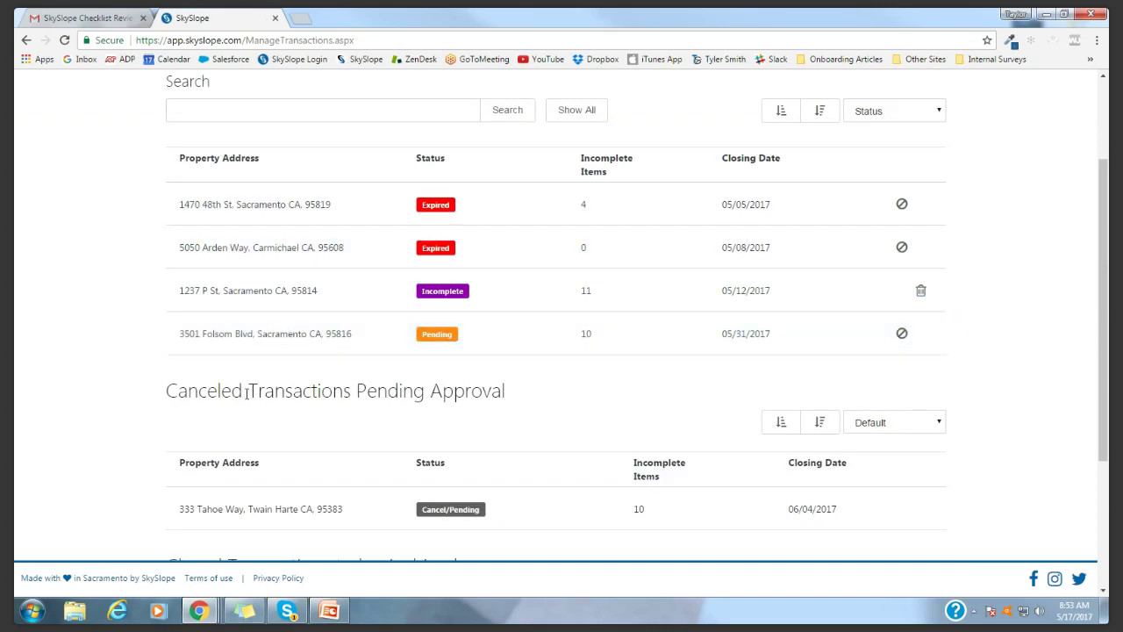
{"action": "scroll", "coordinate": [218, 430], "scroll_direction": "down", "scroll_amount": 3}
{"action": "left_click_drag", "start_coordinate": [168, 351], "coordinate": [459, 351]}
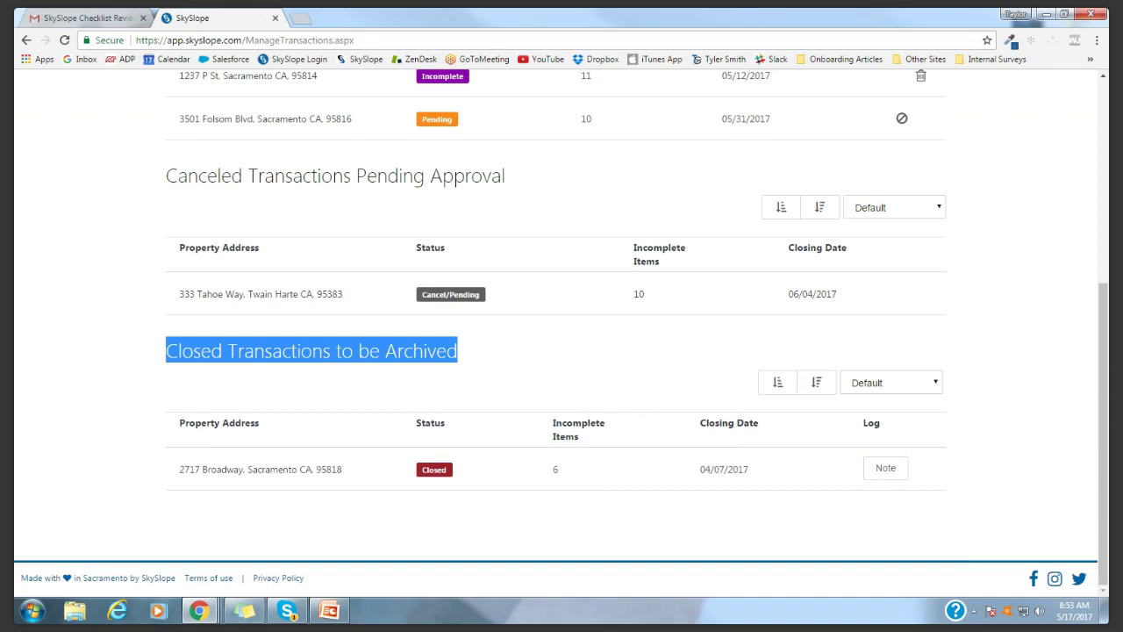
{"action": "scroll", "coordinate": [992, 438], "scroll_direction": "up", "scroll_amount": 2}
{"action": "scroll", "coordinate": [993, 439], "scroll_direction": "down", "scroll_amount": 1}
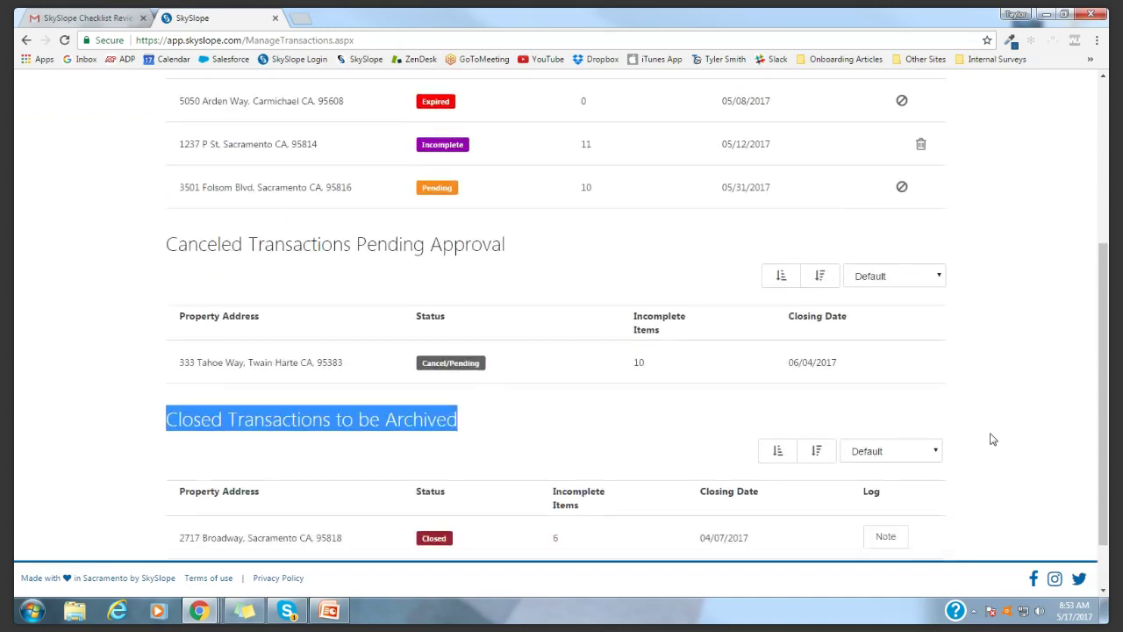
{"action": "scroll", "coordinate": [993, 439], "scroll_direction": "down", "scroll_amount": 1}
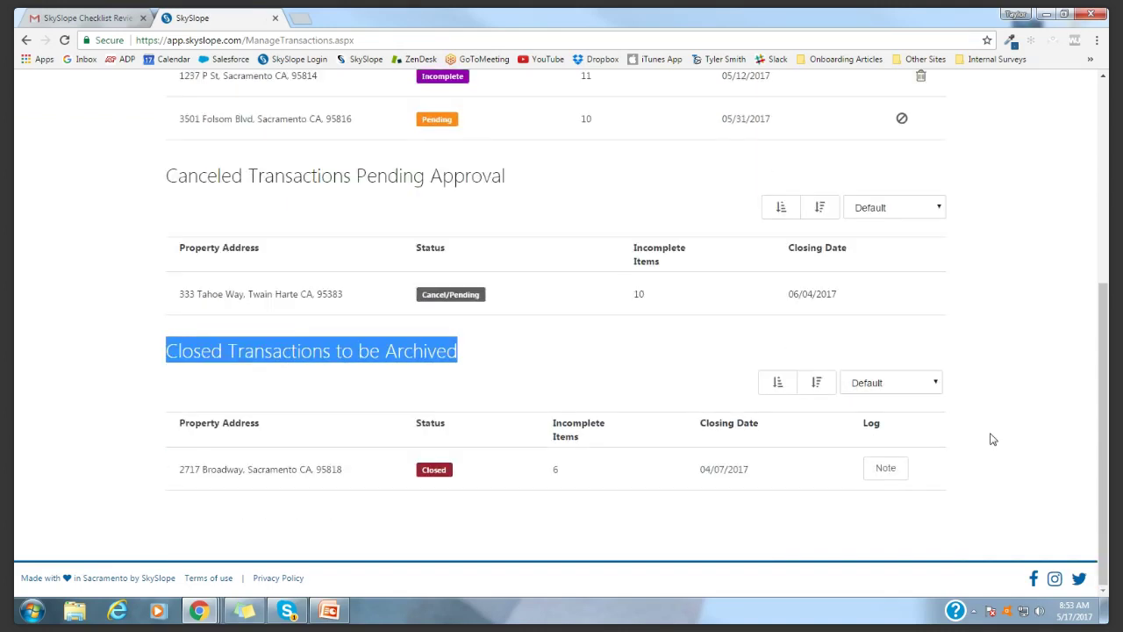
{"action": "left_click", "coordinate": [1016, 434]}
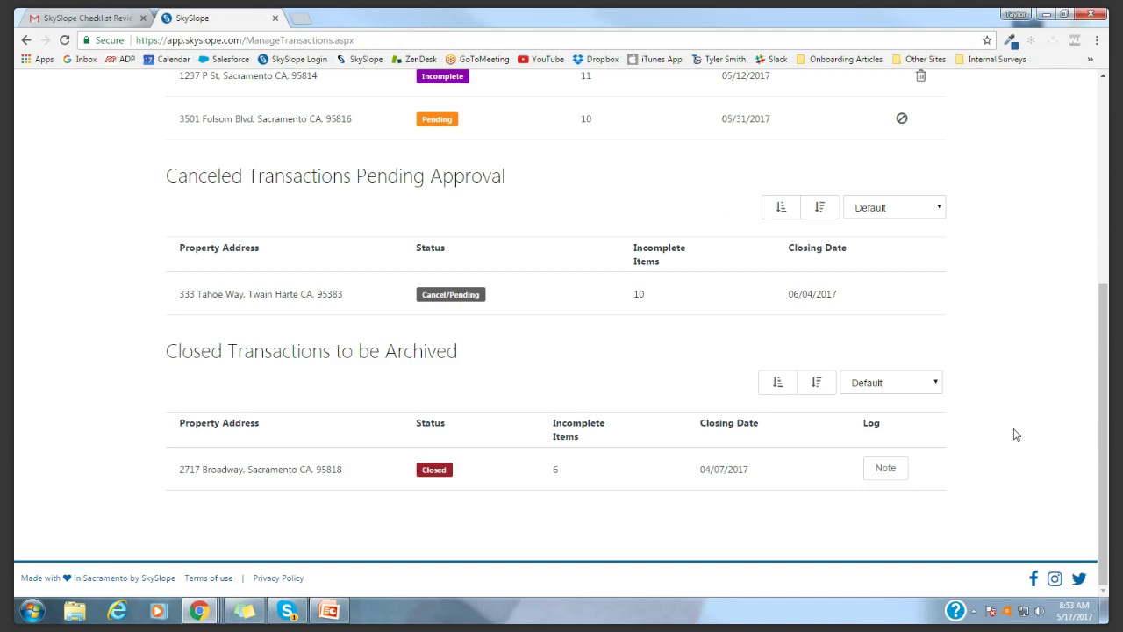
{"action": "scroll", "coordinate": [1016, 432], "scroll_direction": "up", "scroll_amount": 4}
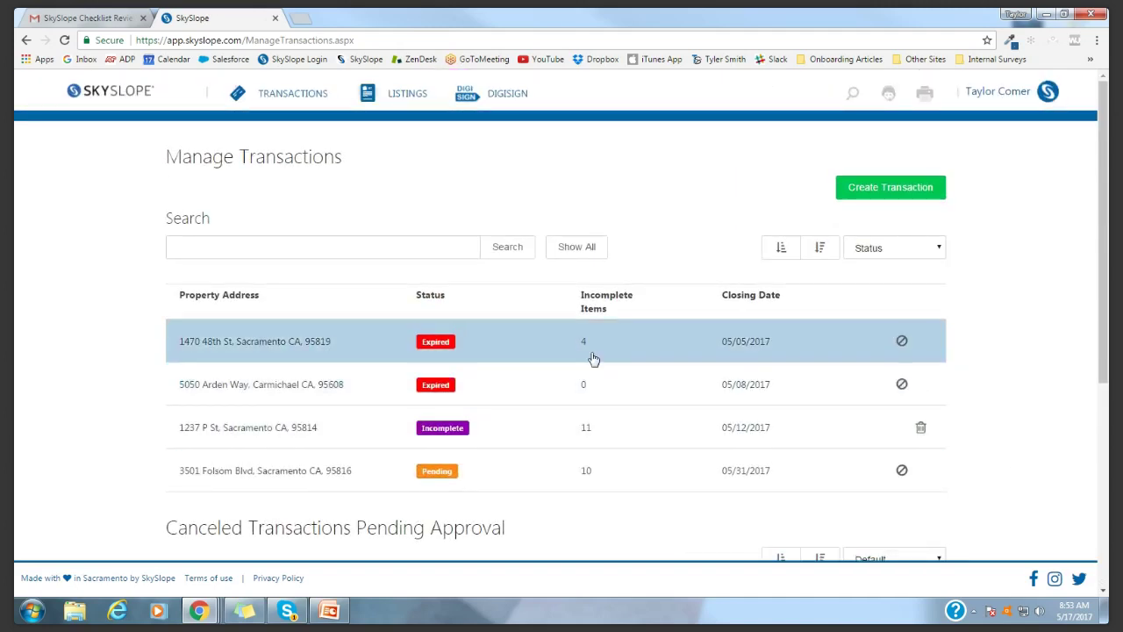
{"action": "left_click", "coordinate": [470, 391]}
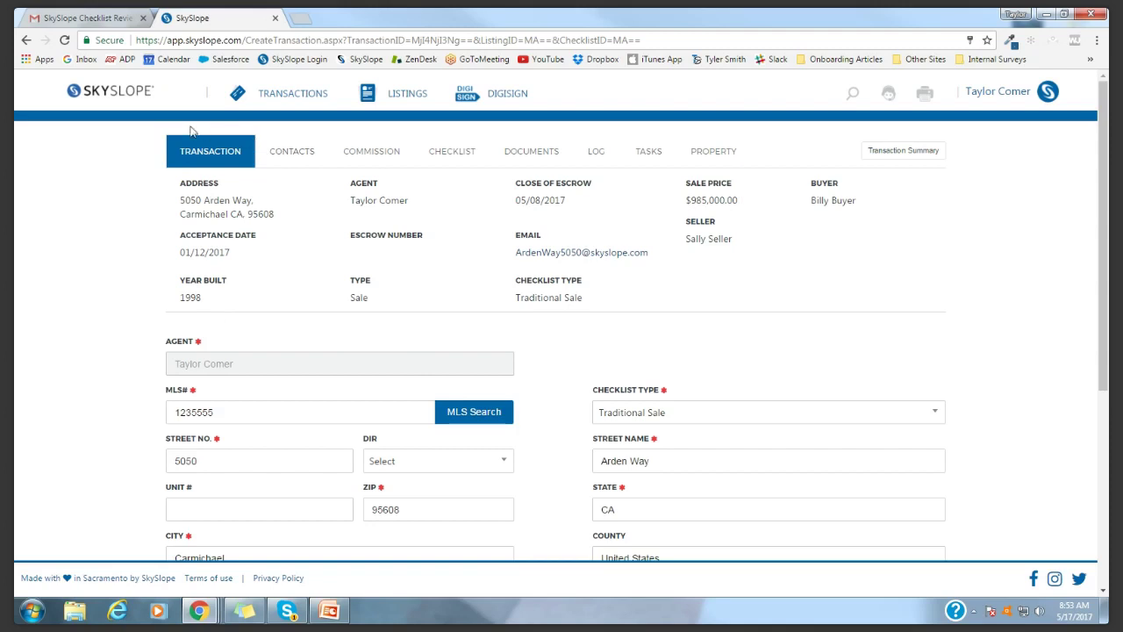
{"action": "scroll", "coordinate": [546, 345], "scroll_direction": "down", "scroll_amount": 4}
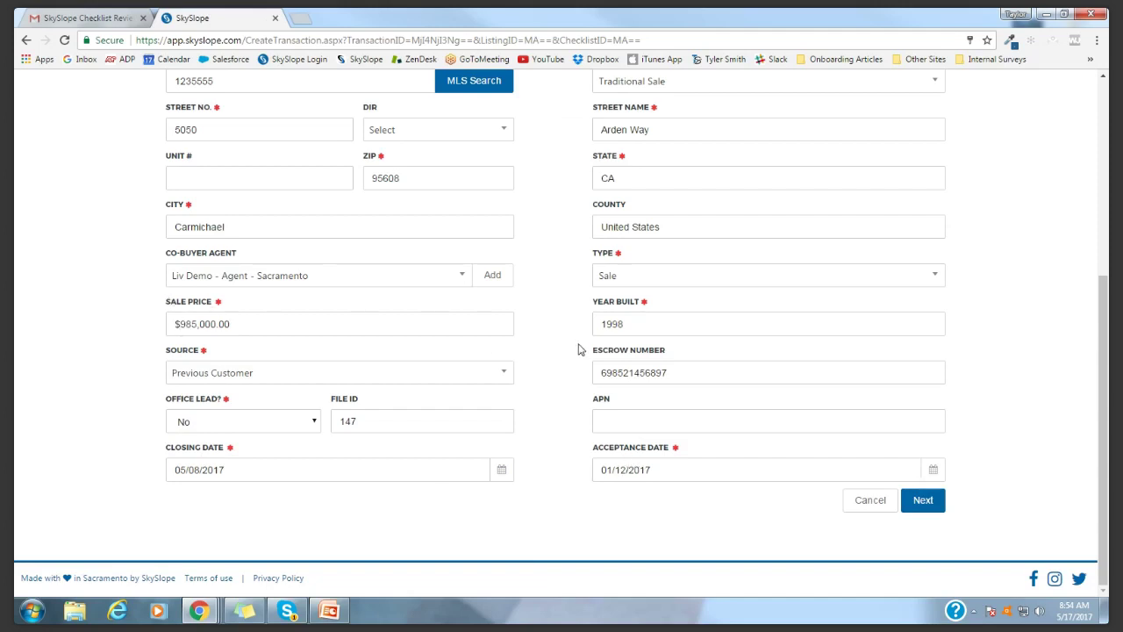
{"action": "scroll", "coordinate": [578, 349], "scroll_direction": "up", "scroll_amount": 3}
{"action": "scroll", "coordinate": [578, 349], "scroll_direction": "up", "scroll_amount": 1}
Show the transaction's Title / Escrow / Attorney contacts, including the Title Company entry
{"action": "left_click", "coordinate": [288, 151]}
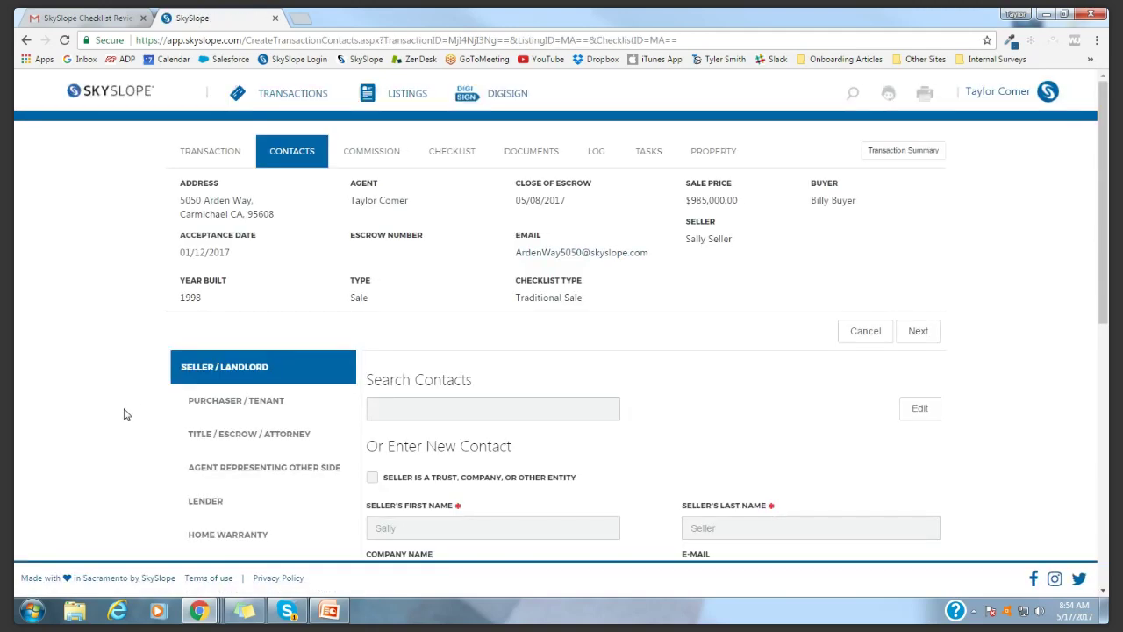
{"action": "scroll", "coordinate": [125, 415], "scroll_direction": "down", "scroll_amount": 2}
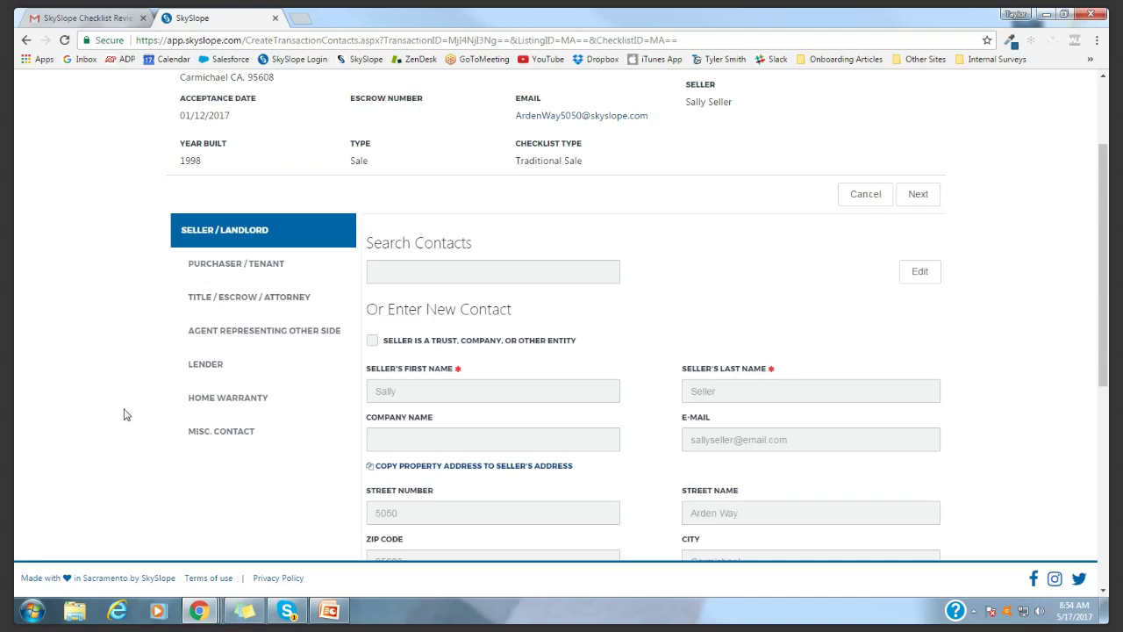
{"action": "left_click", "coordinate": [233, 297]}
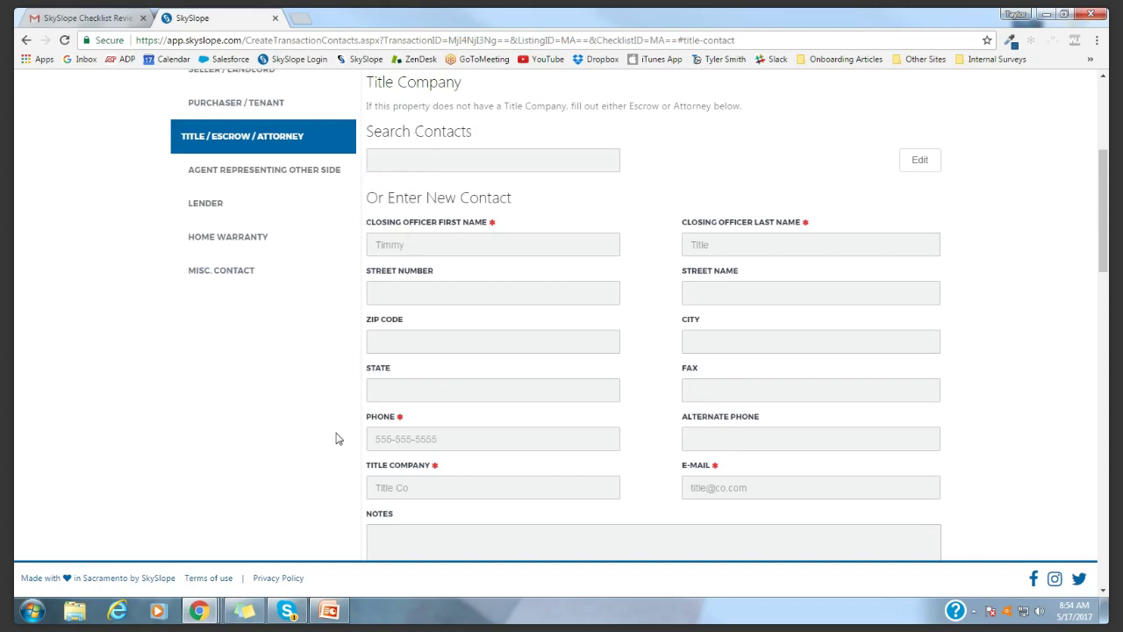
{"action": "scroll", "coordinate": [337, 439], "scroll_direction": "down", "scroll_amount": 3}
{"action": "scroll", "coordinate": [336, 437], "scroll_direction": "up", "scroll_amount": 5}
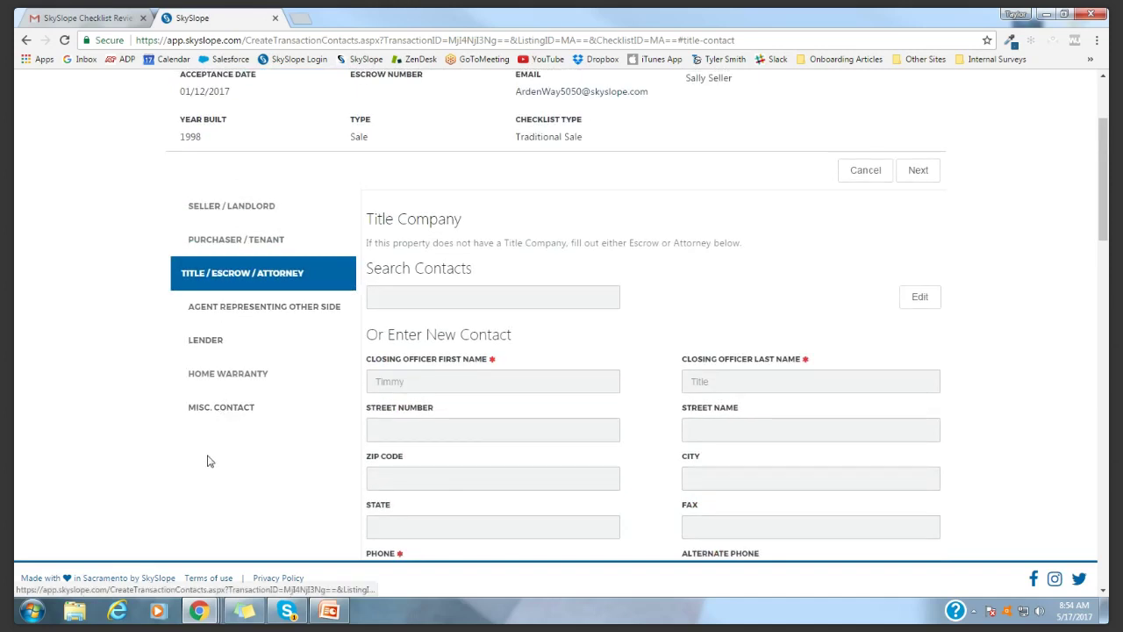
{"action": "scroll", "coordinate": [168, 494], "scroll_direction": "up", "scroll_amount": 2}
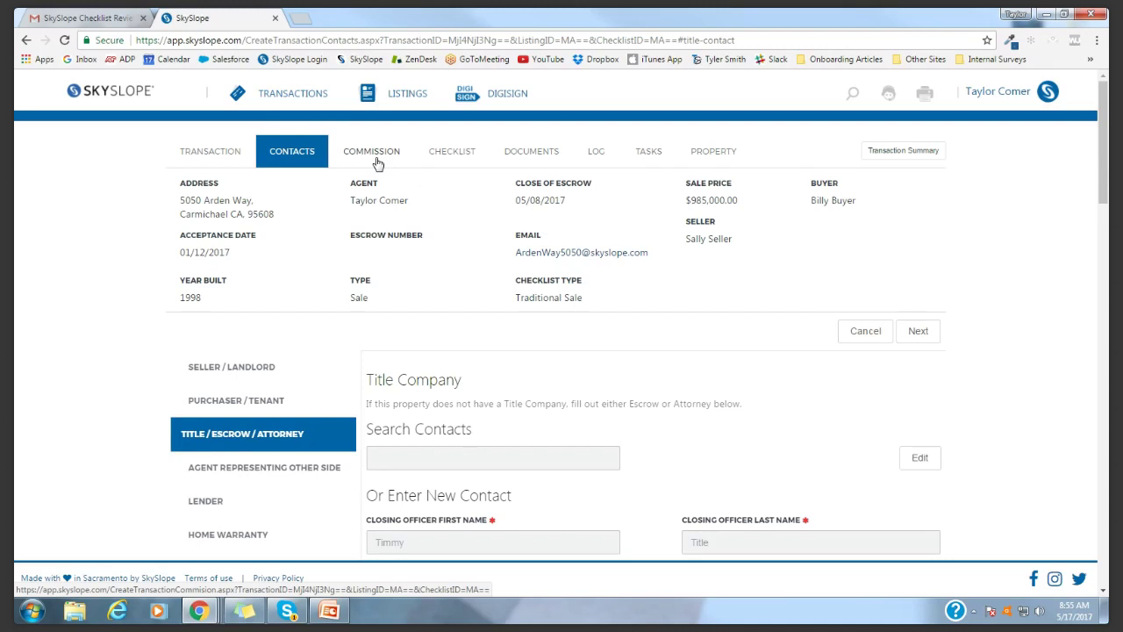
Review the commission details: 3.00 sale commission, $29,550.00 office gross, $950.00 TC fee
{"action": "left_click", "coordinate": [369, 156]}
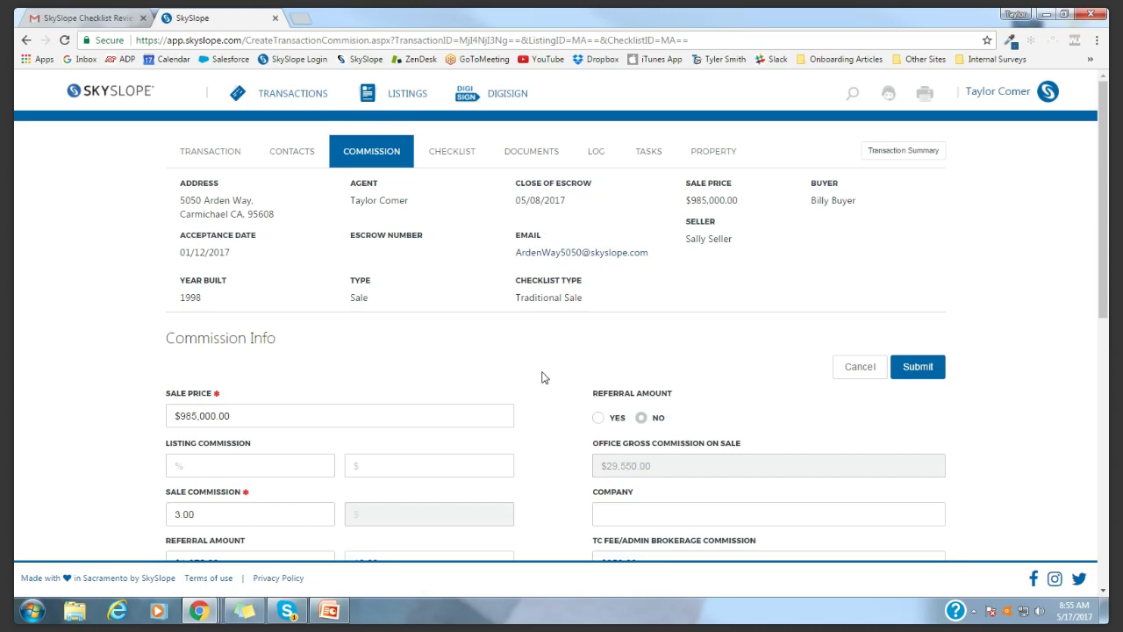
{"action": "scroll", "coordinate": [542, 378], "scroll_direction": "down", "scroll_amount": 1}
{"action": "scroll", "coordinate": [100, 381], "scroll_direction": "down", "scroll_amount": 2}
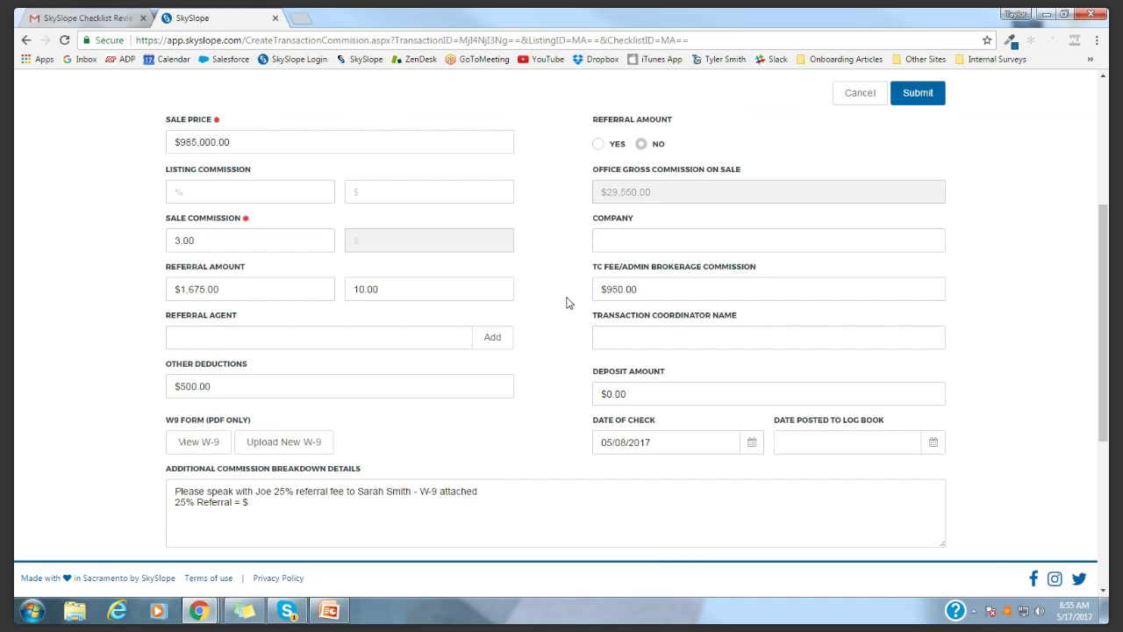
{"action": "scroll", "coordinate": [419, 365], "scroll_direction": "down", "scroll_amount": 1}
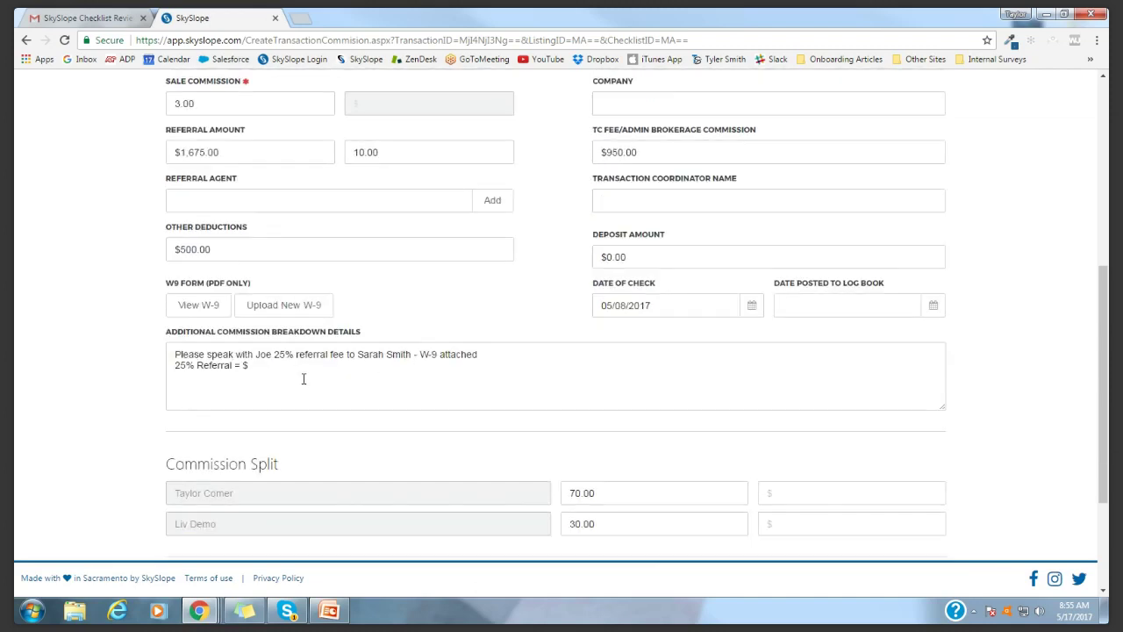
{"action": "scroll", "coordinate": [288, 497], "scroll_direction": "down", "scroll_amount": 2}
{"action": "scroll", "coordinate": [532, 505], "scroll_direction": "up", "scroll_amount": 1}
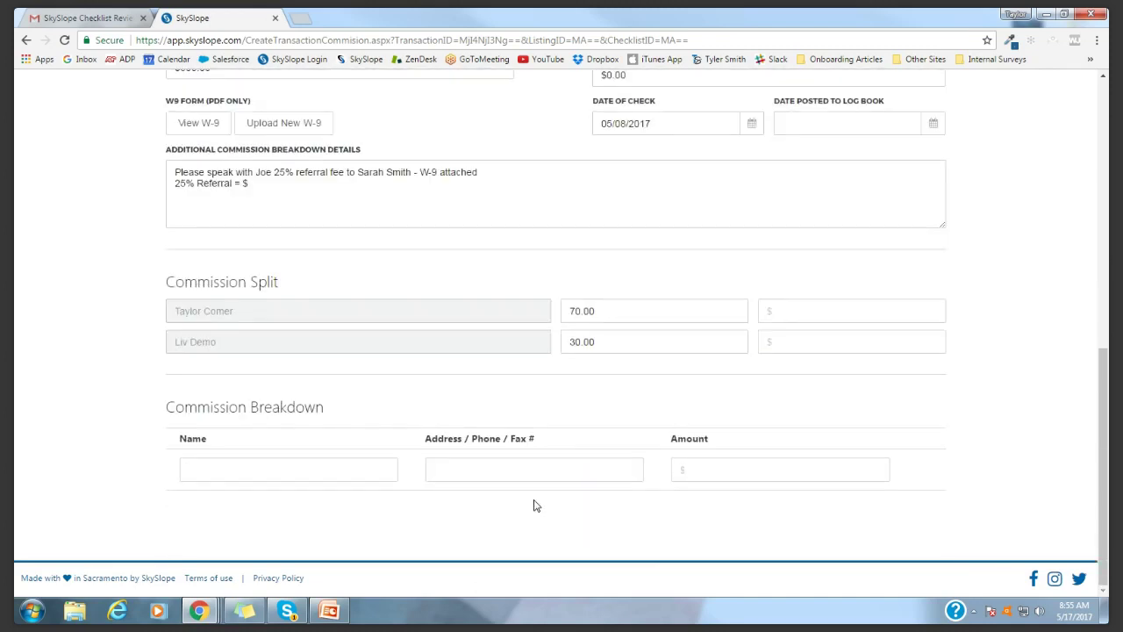
{"action": "scroll", "coordinate": [552, 462], "scroll_direction": "up", "scroll_amount": 3}
{"action": "scroll", "coordinate": [552, 460], "scroll_direction": "up", "scroll_amount": 1}
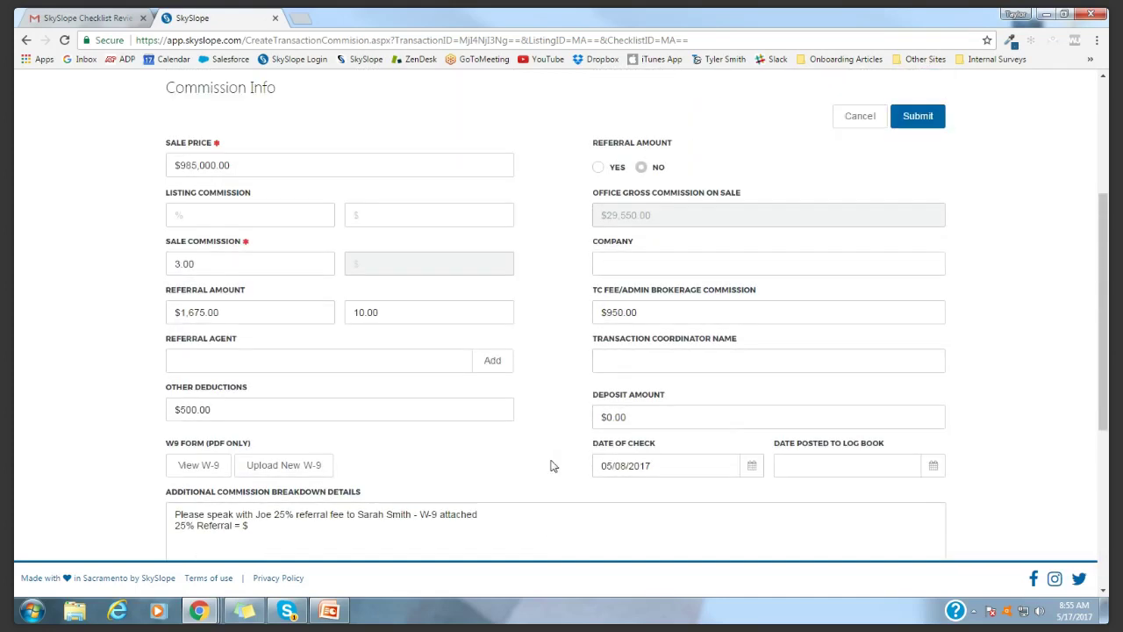
{"action": "scroll", "coordinate": [562, 269], "scroll_direction": "up", "scroll_amount": 2}
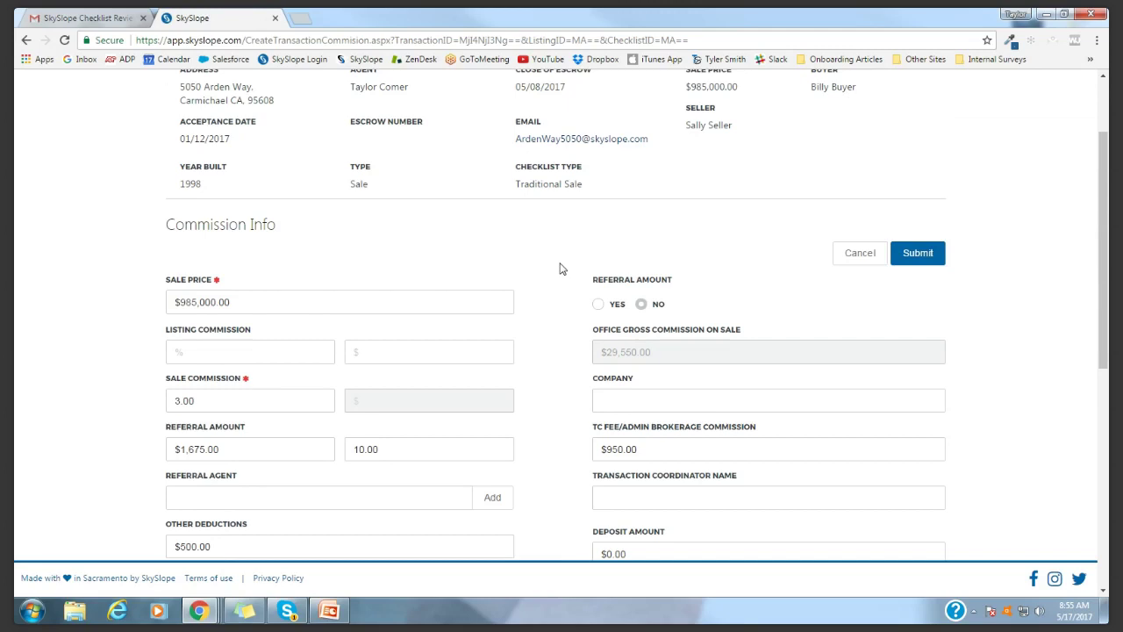
{"action": "scroll", "coordinate": [366, 218], "scroll_direction": "up", "scroll_amount": 2}
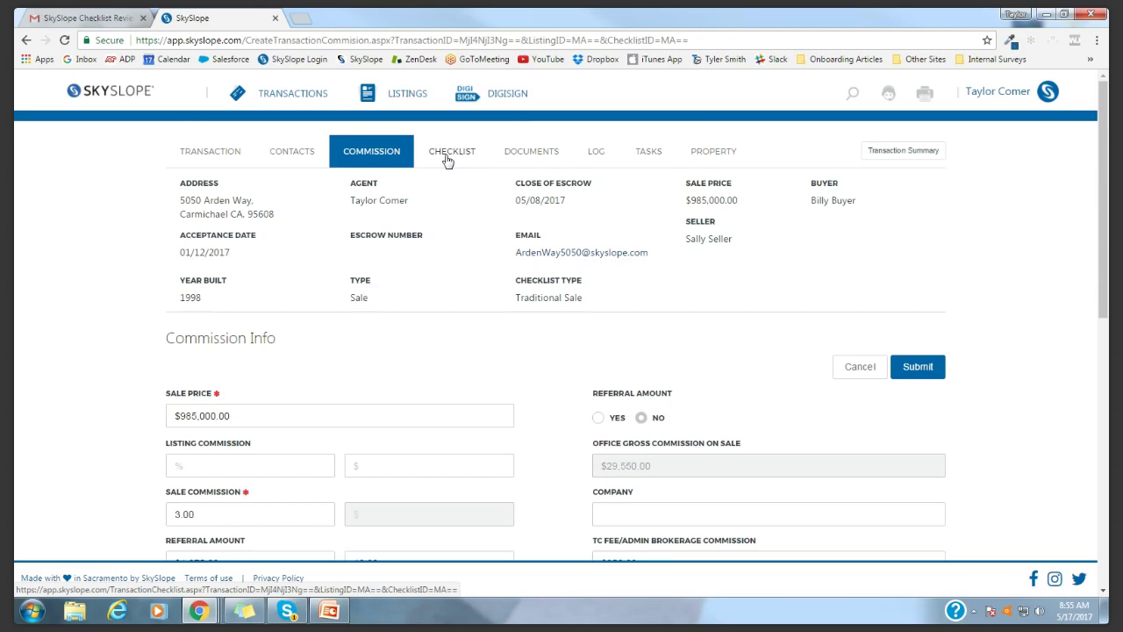
Review the transaction's Sales Documentation checklist
{"action": "left_click", "coordinate": [453, 160]}
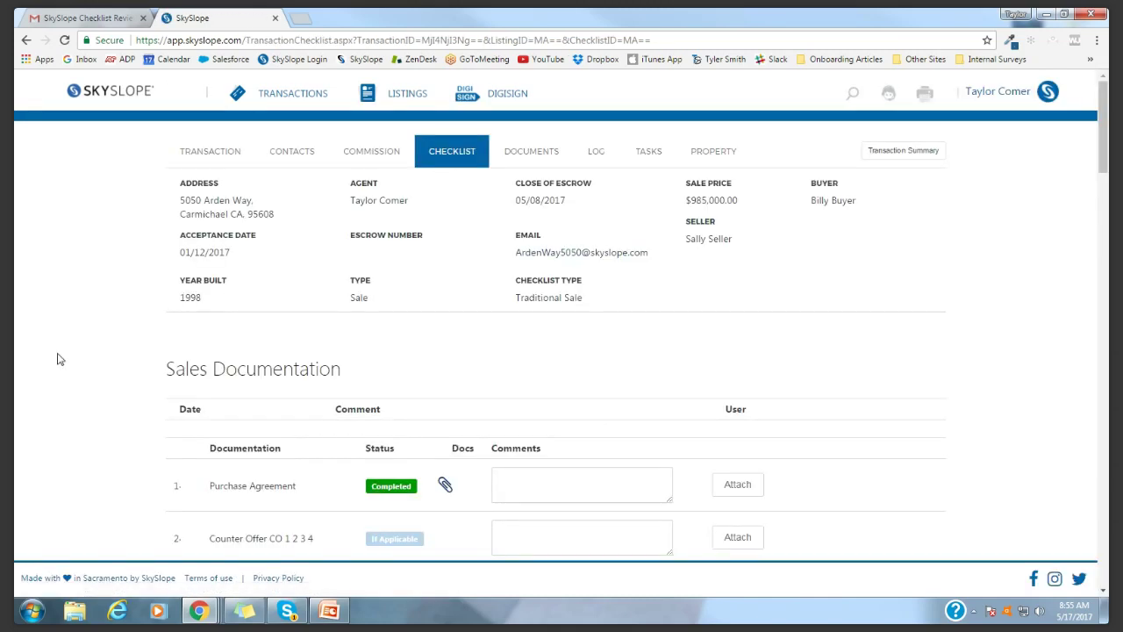
{"action": "scroll", "coordinate": [139, 350], "scroll_direction": "down", "scroll_amount": 1}
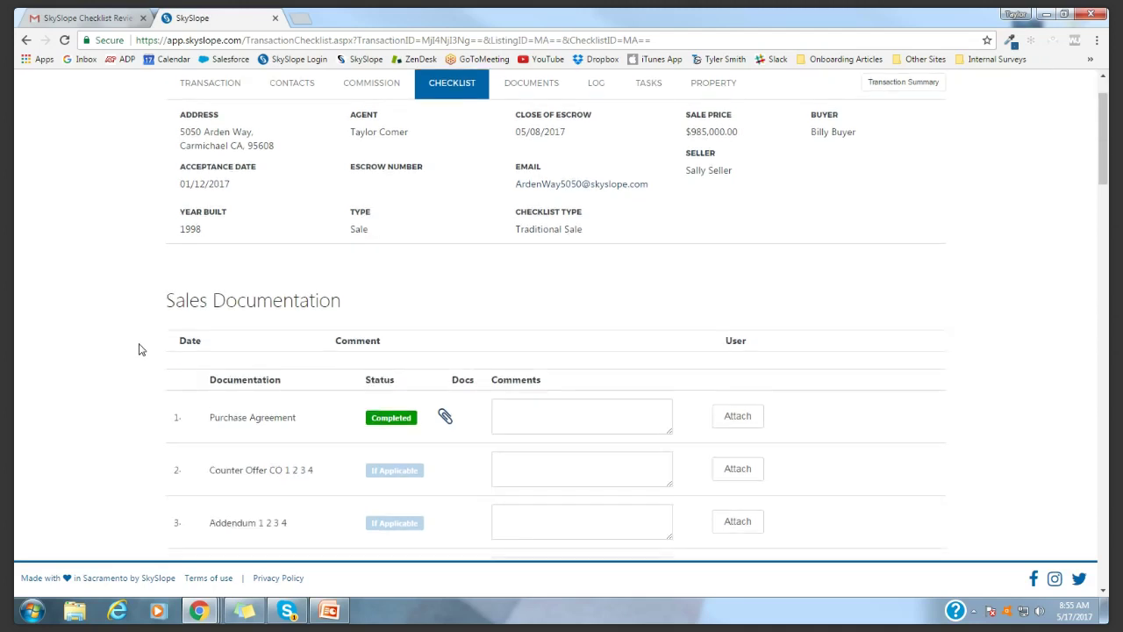
{"action": "scroll", "coordinate": [181, 377], "scroll_direction": "down", "scroll_amount": 1}
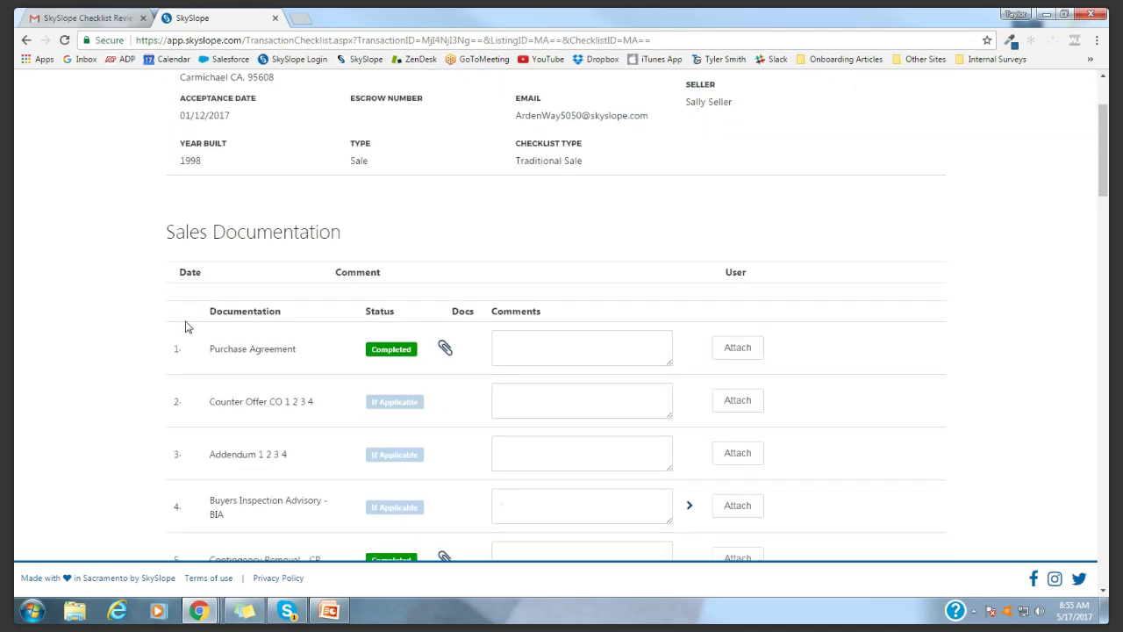
{"action": "left_click_drag", "start_coordinate": [169, 231], "coordinate": [350, 242]}
{"action": "scroll", "coordinate": [289, 396], "scroll_direction": "down", "scroll_amount": 5}
{"action": "scroll", "coordinate": [287, 402], "scroll_direction": "down", "scroll_amount": 8}
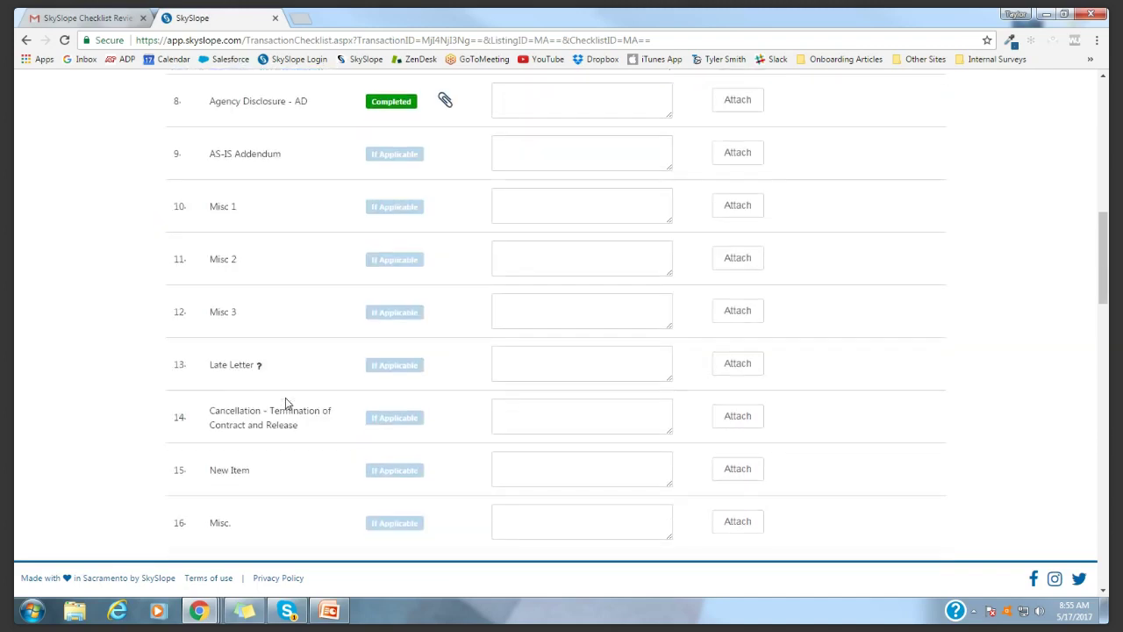
{"action": "scroll", "coordinate": [289, 395], "scroll_direction": "down", "scroll_amount": 17}
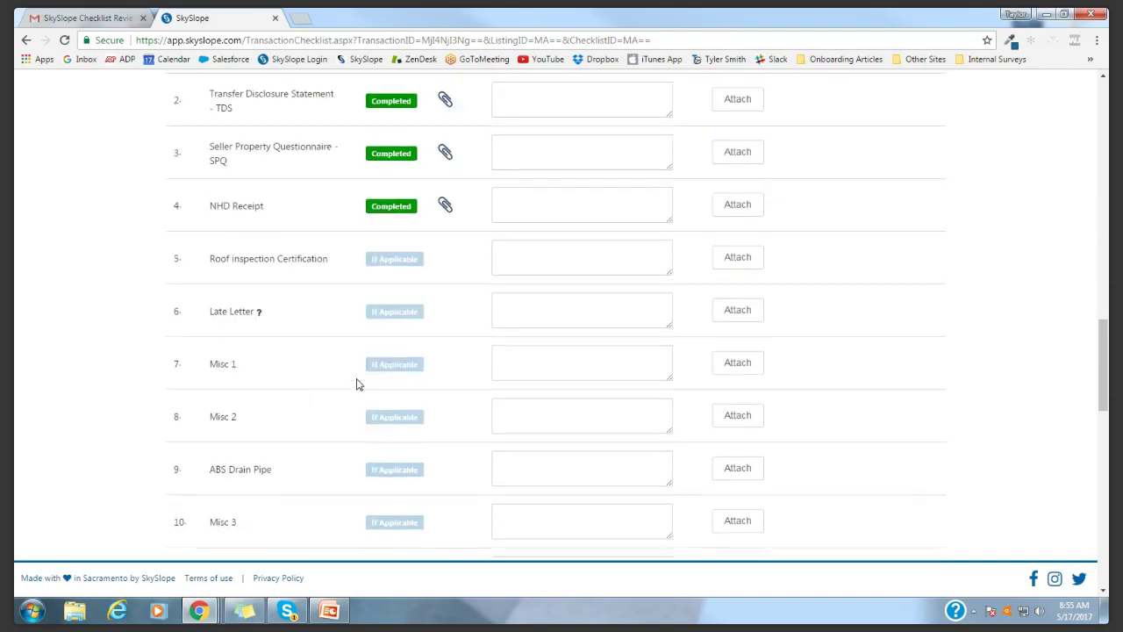
{"action": "scroll", "coordinate": [289, 396], "scroll_direction": "down", "scroll_amount": 3}
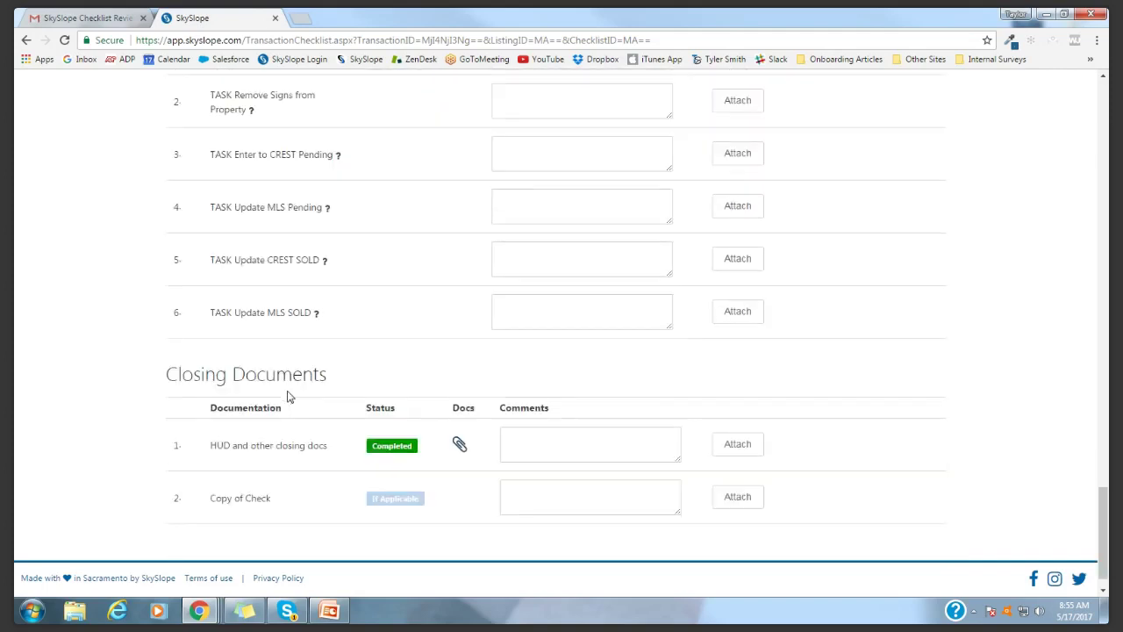
{"action": "scroll", "coordinate": [122, 344], "scroll_direction": "up", "scroll_amount": 2}
{"action": "scroll", "coordinate": [122, 344], "scroll_direction": "up", "scroll_amount": 20}
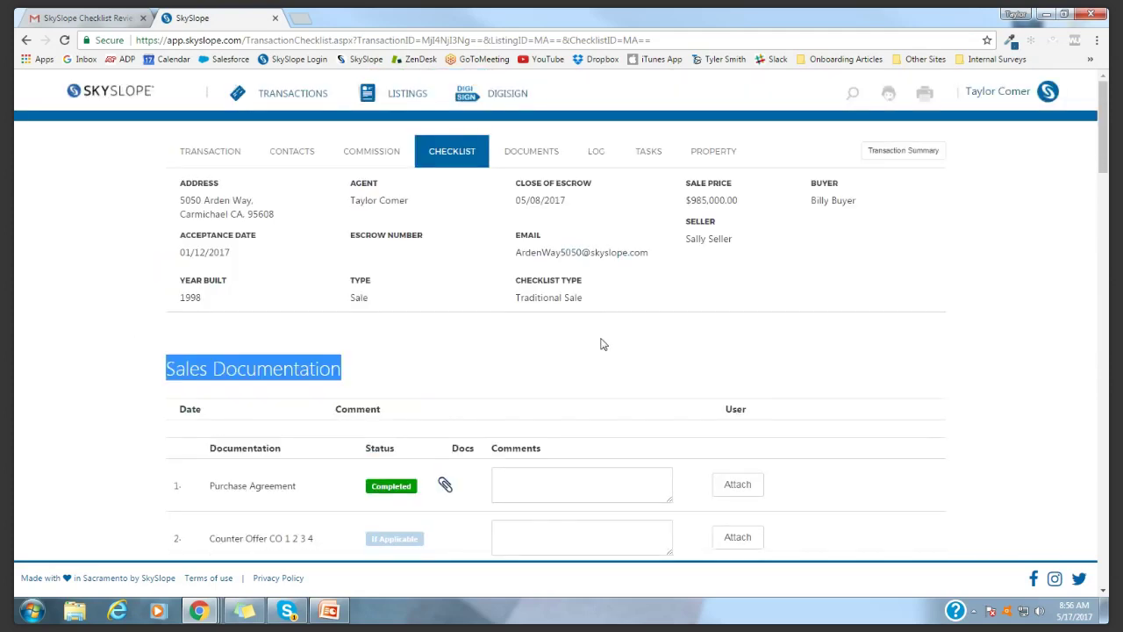
Highlight the transaction's email address, then download the Transaction Summary PDF
{"action": "left_click", "coordinate": [604, 344]}
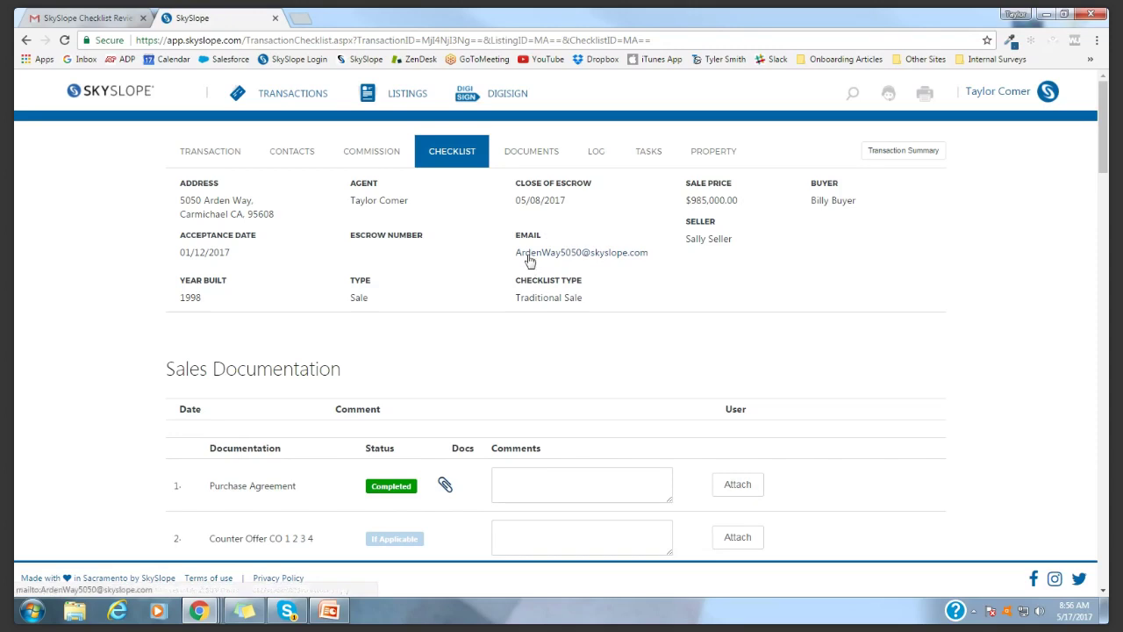
{"action": "left_click_drag", "start_coordinate": [514, 229], "coordinate": [658, 256]}
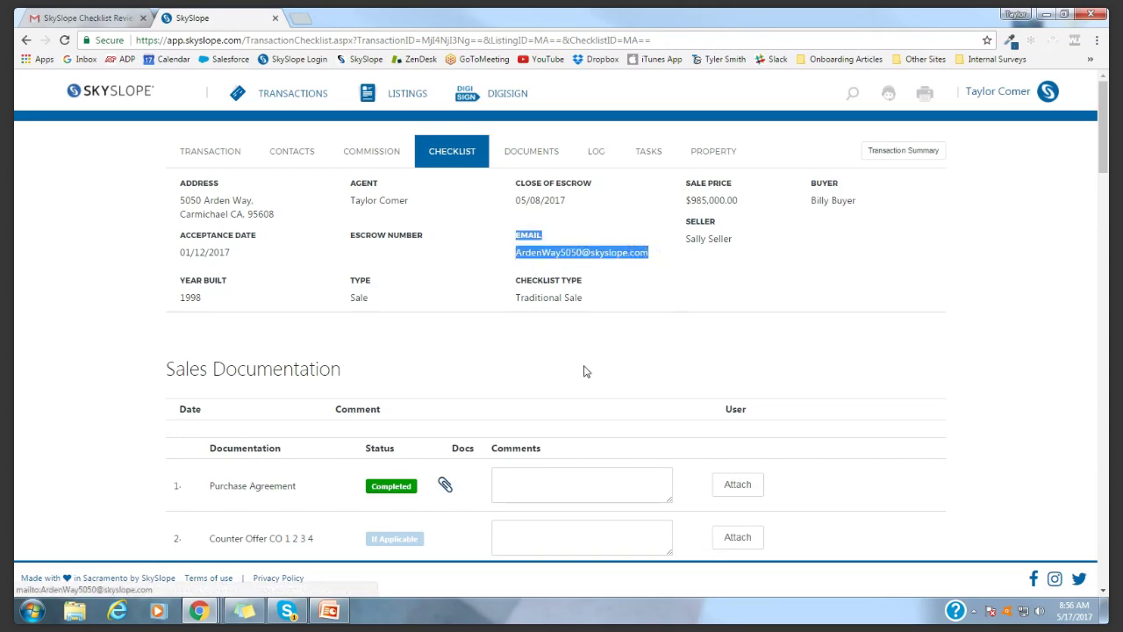
{"action": "left_click", "coordinate": [529, 354]}
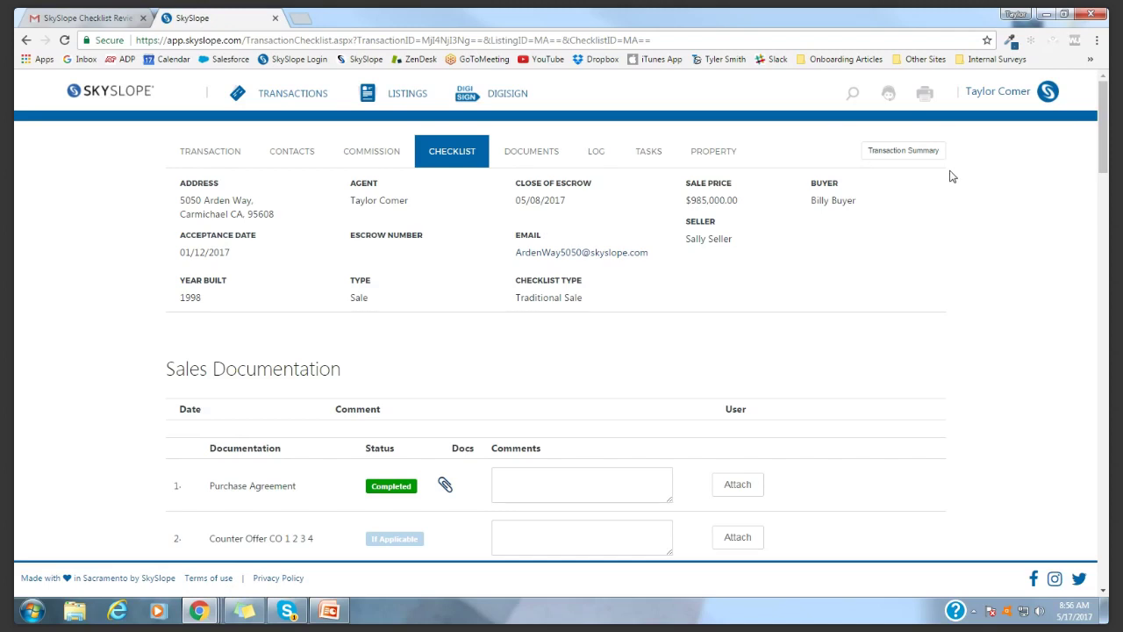
{"action": "left_click", "coordinate": [907, 154]}
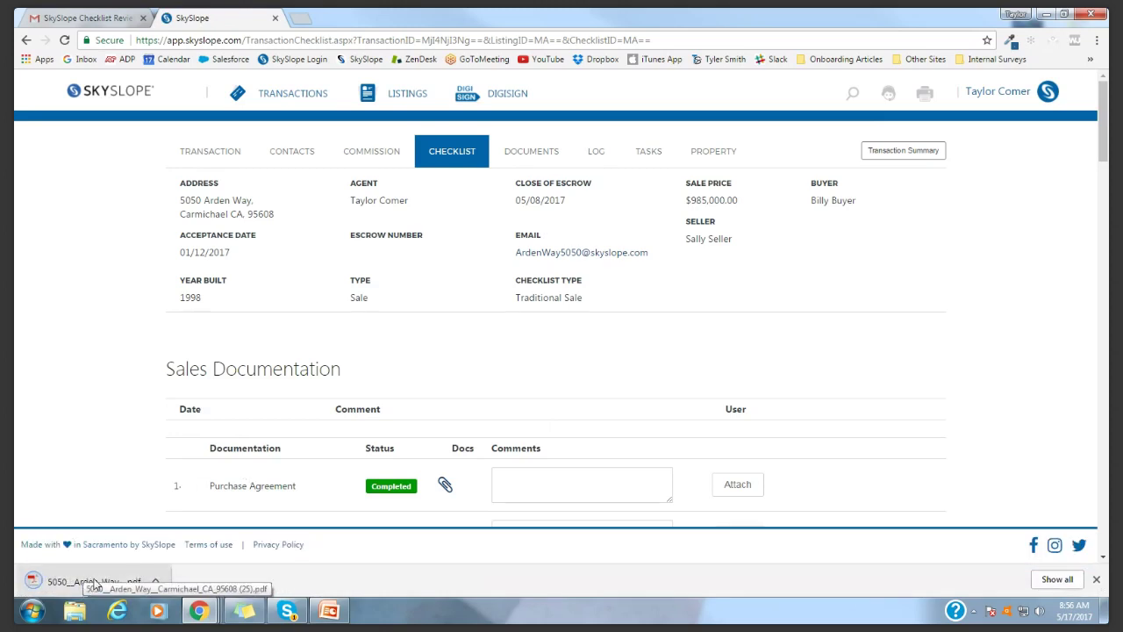
{"action": "left_click", "coordinate": [88, 582]}
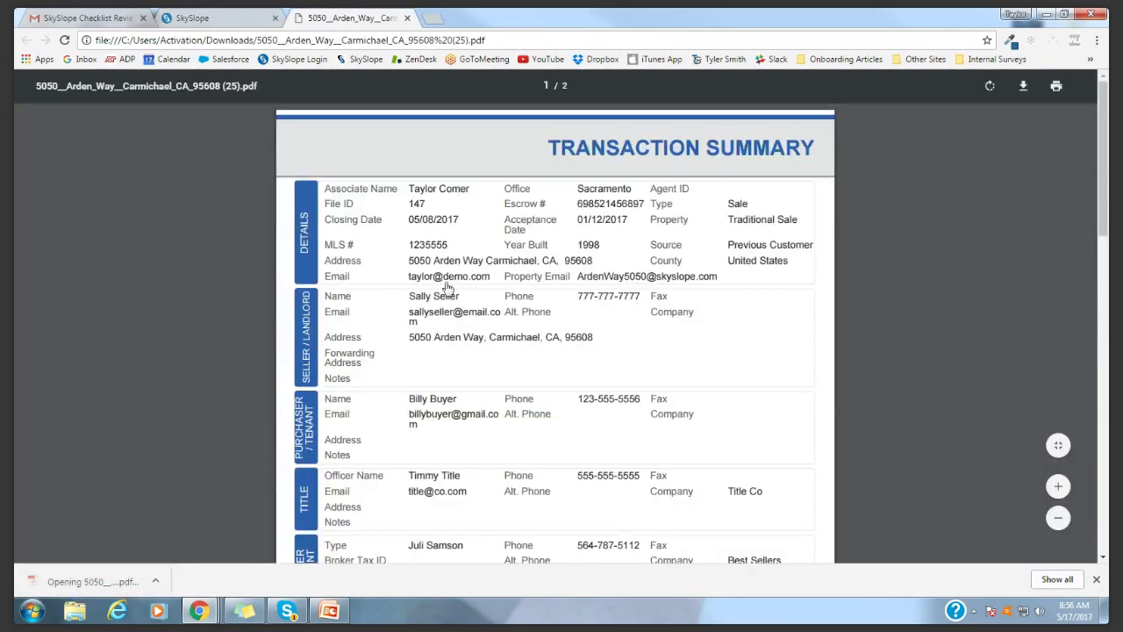
{"action": "scroll", "coordinate": [450, 235], "scroll_direction": "down", "scroll_amount": 1}
{"action": "scroll", "coordinate": [450, 235], "scroll_direction": "down", "scroll_amount": 1}
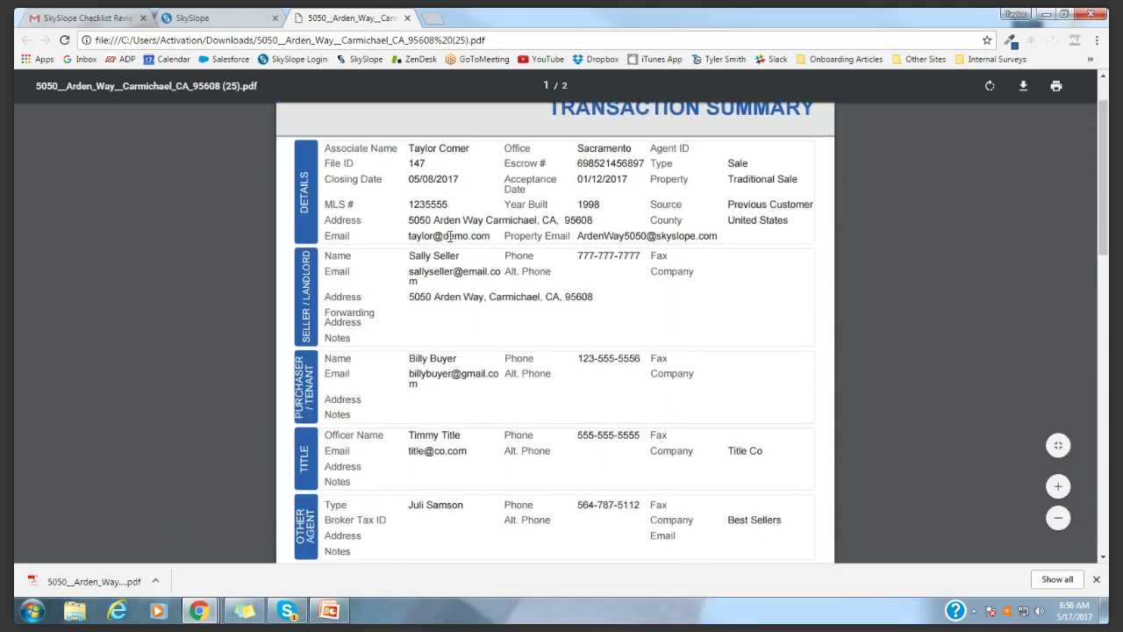
{"action": "scroll", "coordinate": [450, 235], "scroll_direction": "down", "scroll_amount": 10}
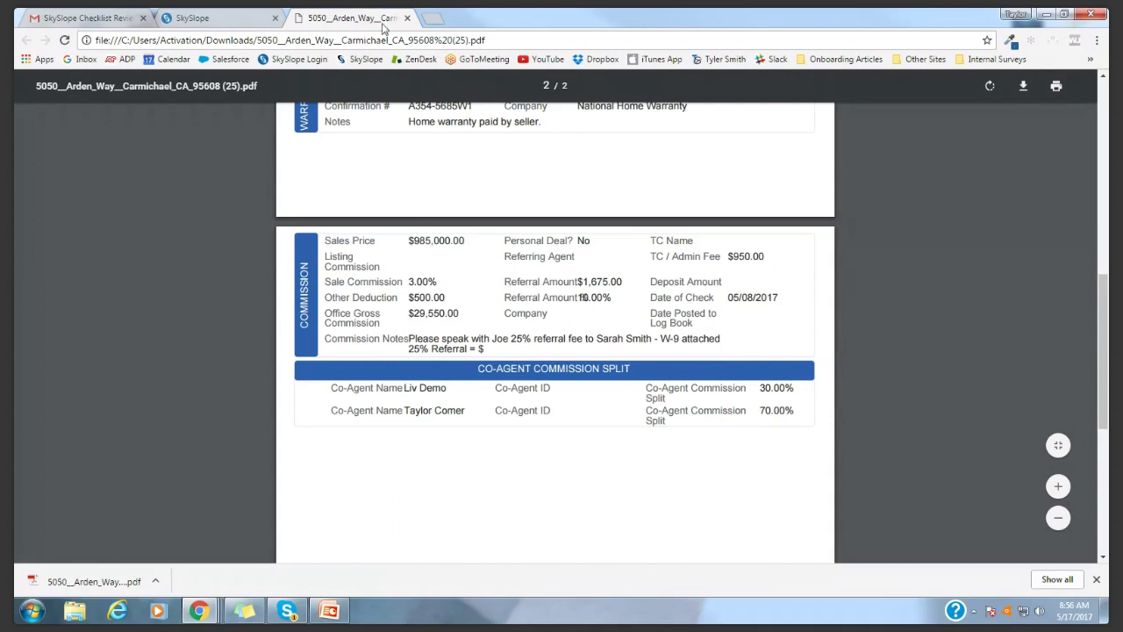
{"action": "scroll", "coordinate": [435, 328], "scroll_direction": "up", "scroll_amount": 5}
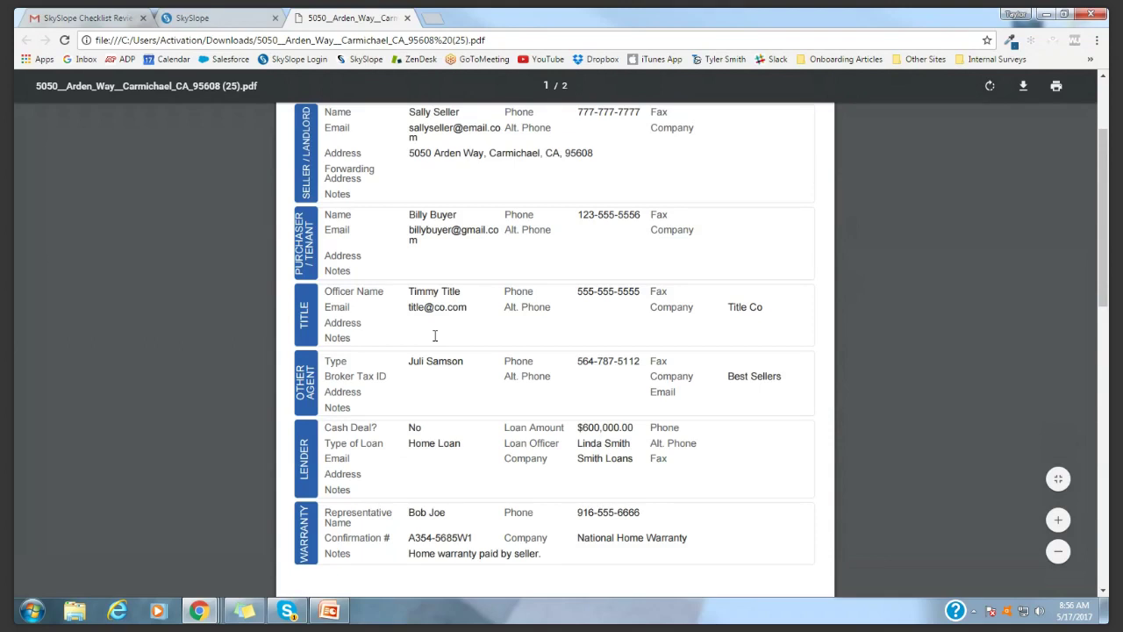
{"action": "key", "text": "ctrl+w"}
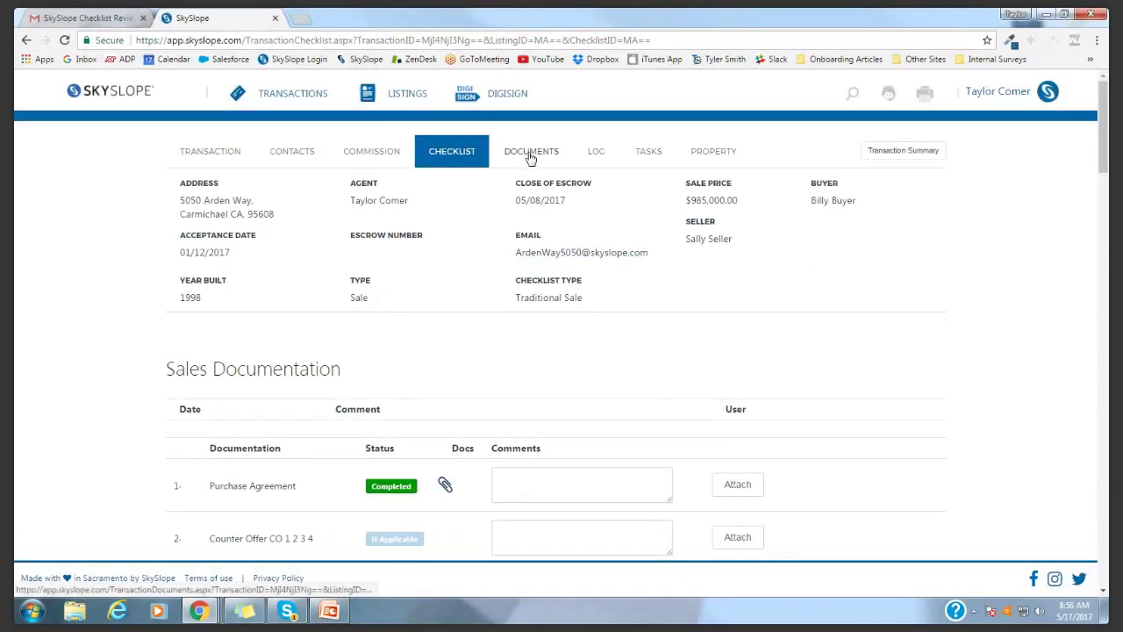
Select six documents in the transaction's Documents list
{"action": "left_click", "coordinate": [537, 158]}
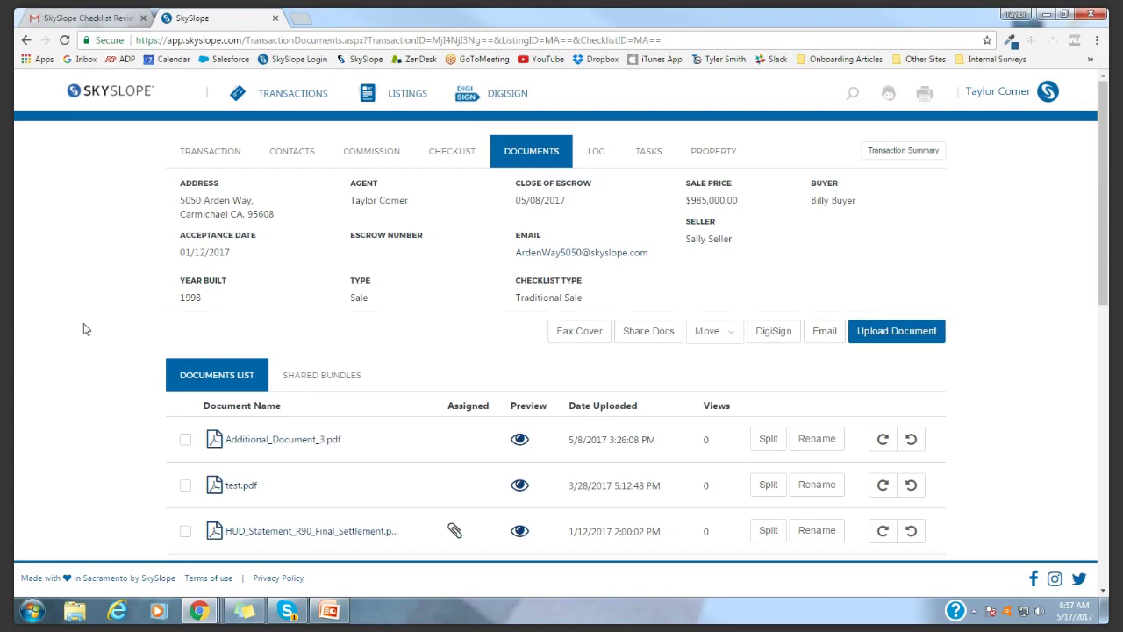
{"action": "scroll", "coordinate": [85, 330], "scroll_direction": "down", "scroll_amount": 1}
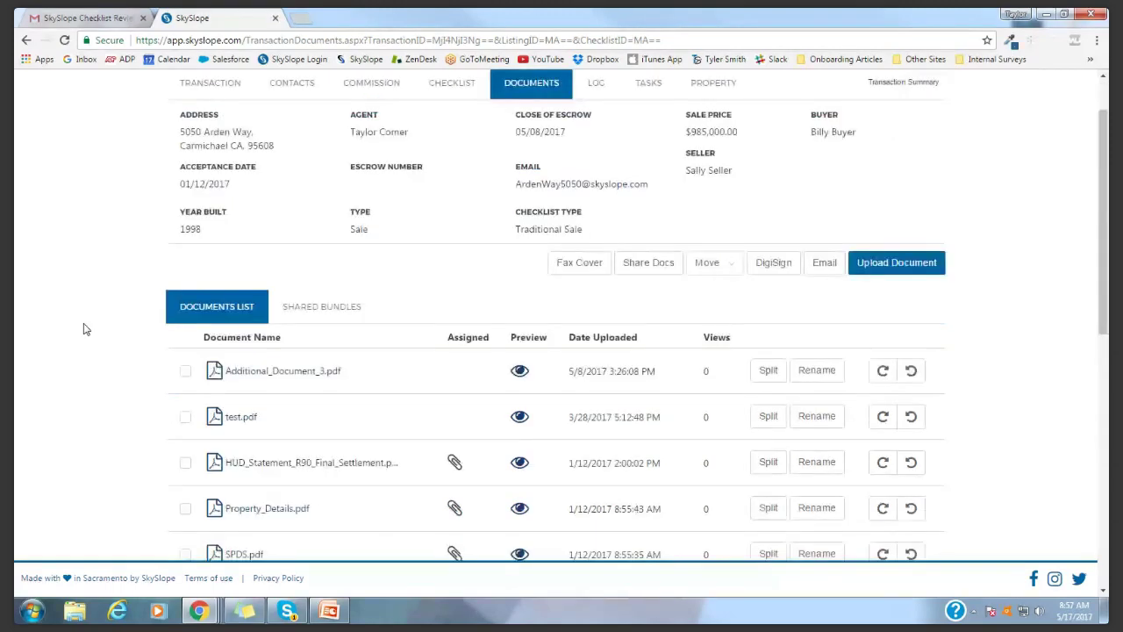
{"action": "scroll", "coordinate": [85, 329], "scroll_direction": "down", "scroll_amount": 3}
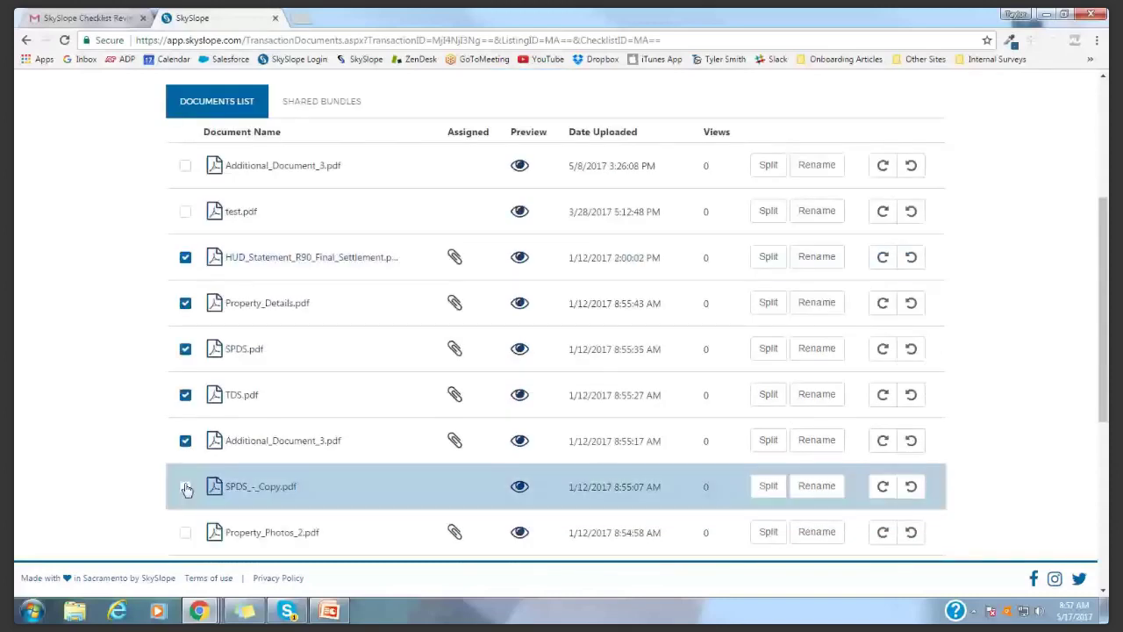
{"action": "left_click", "coordinate": [186, 488]}
{"action": "scroll", "coordinate": [125, 372], "scroll_direction": "up", "scroll_amount": 4}
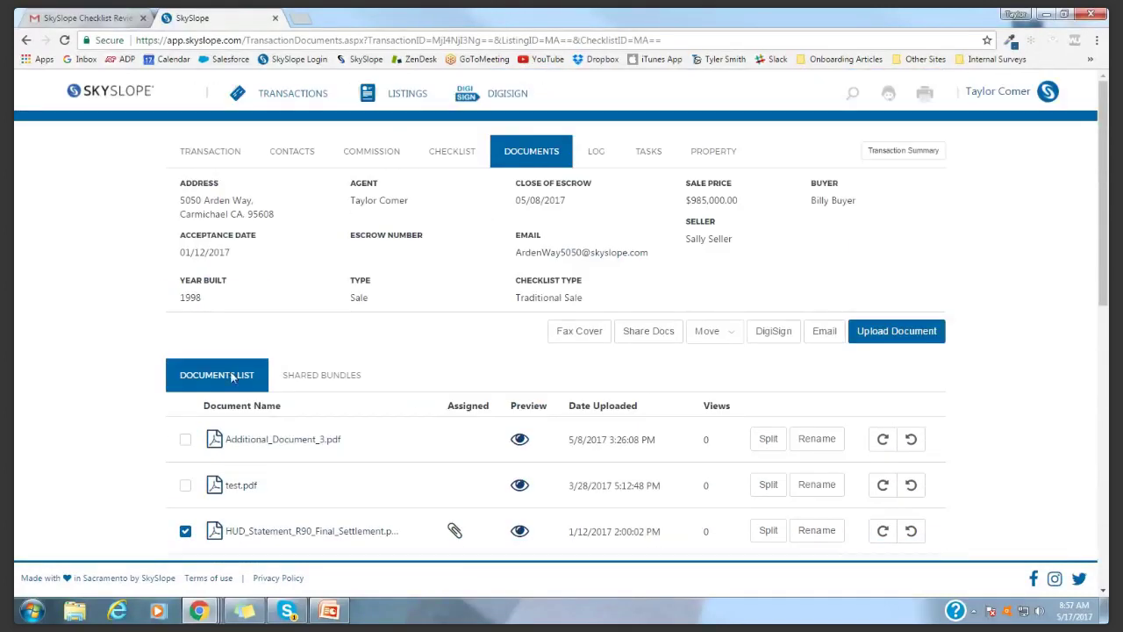
Share the selected documents as a bundle named 'Buyer Docs' and copy its link
{"action": "left_click", "coordinate": [647, 337]}
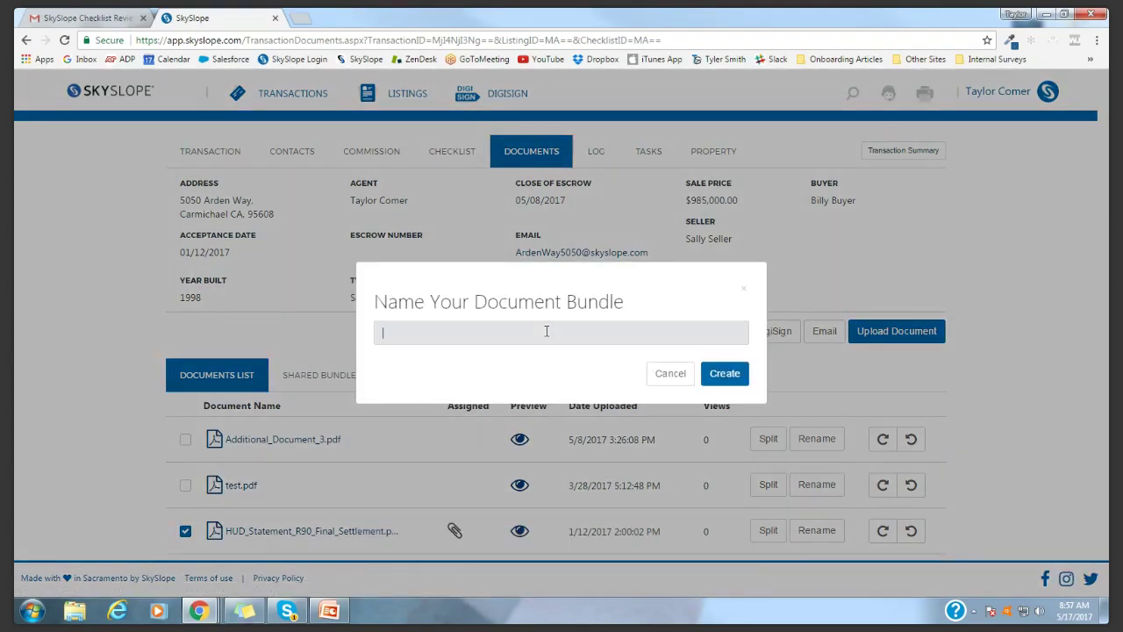
{"action": "type", "text": "Buyer Docs"}
{"action": "left_click", "coordinate": [727, 376]}
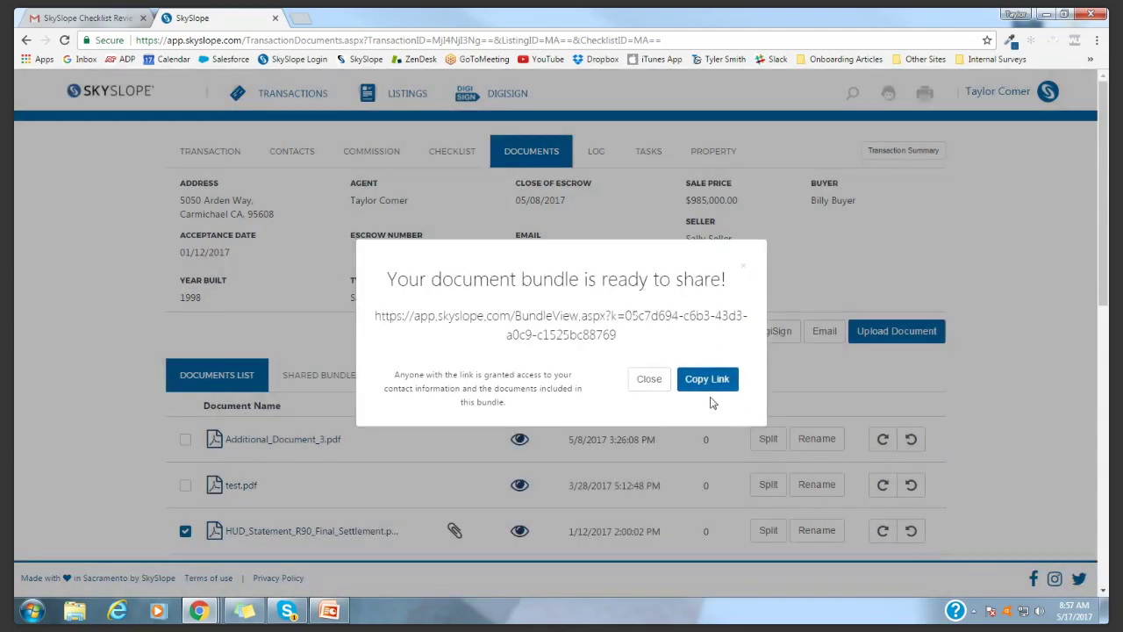
{"action": "left_click", "coordinate": [707, 379]}
Open the bundle link in a new tab, view Additional_Document_3.pdf, then show the transaction Log
{"action": "key", "text": "ctrl+t"}
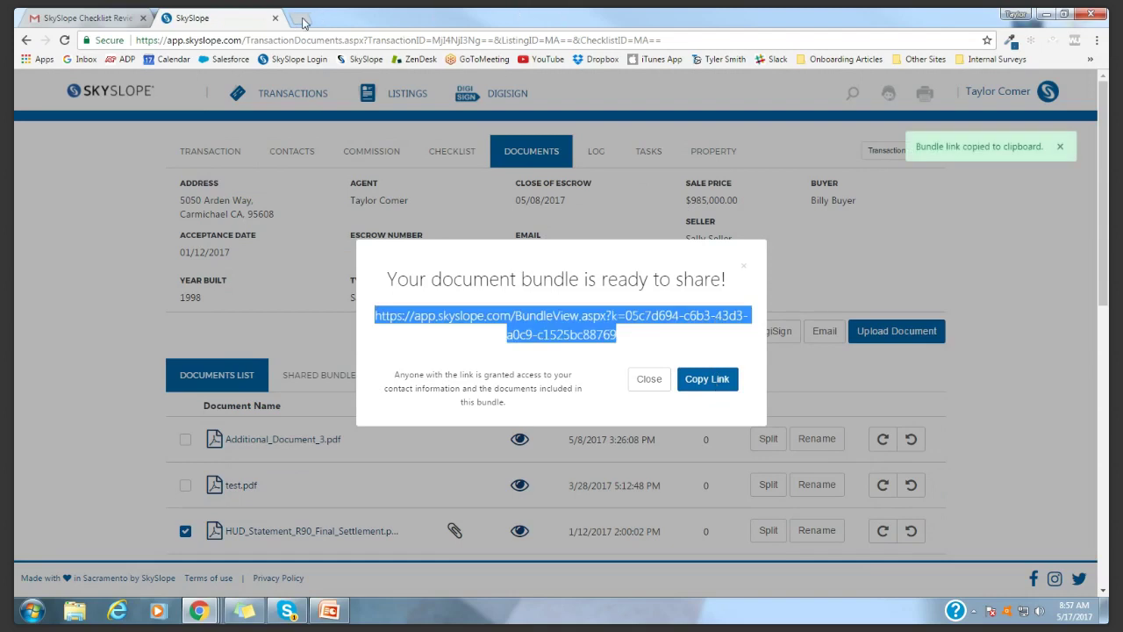
{"action": "key", "text": "ctrl+v"}
{"action": "key", "text": "Return"}
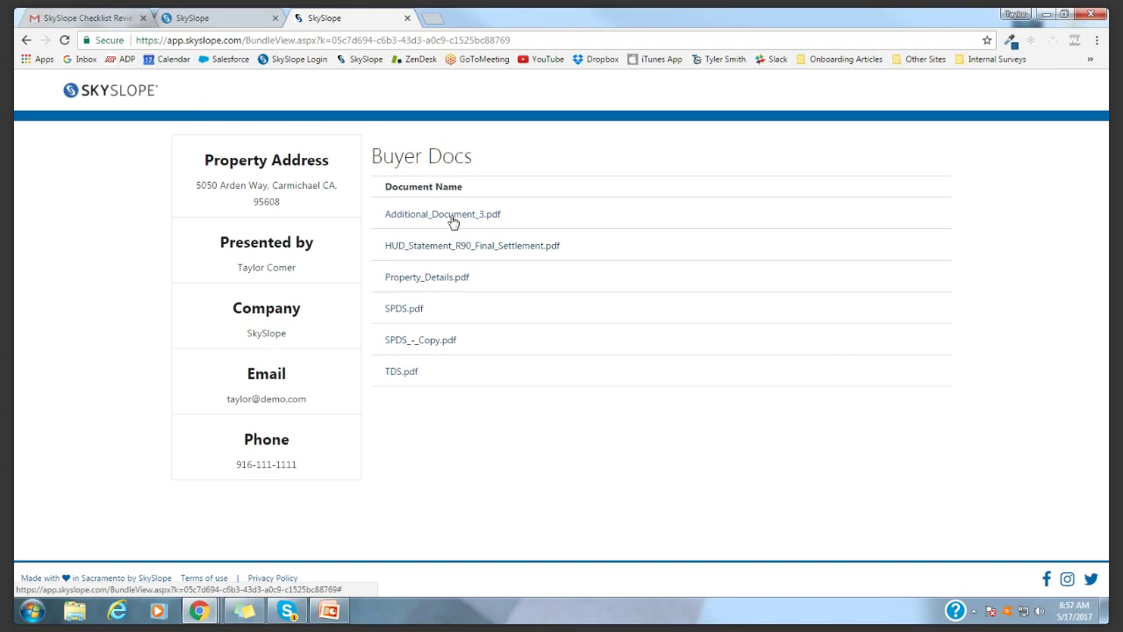
{"action": "left_click", "coordinate": [453, 219]}
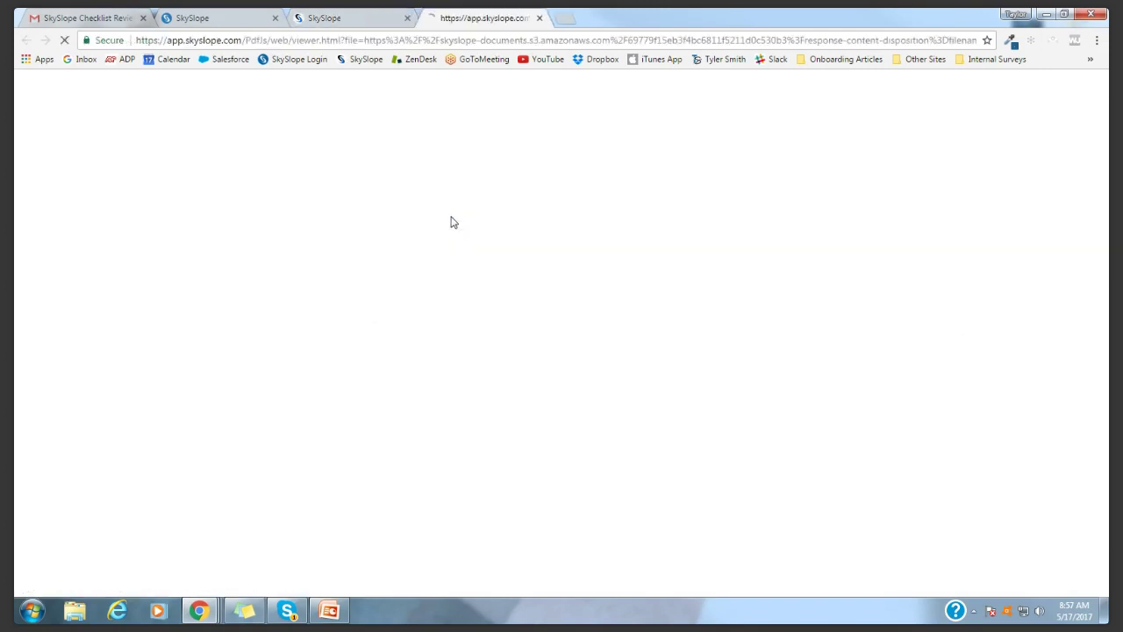
{"action": "left_click", "coordinate": [540, 18]}
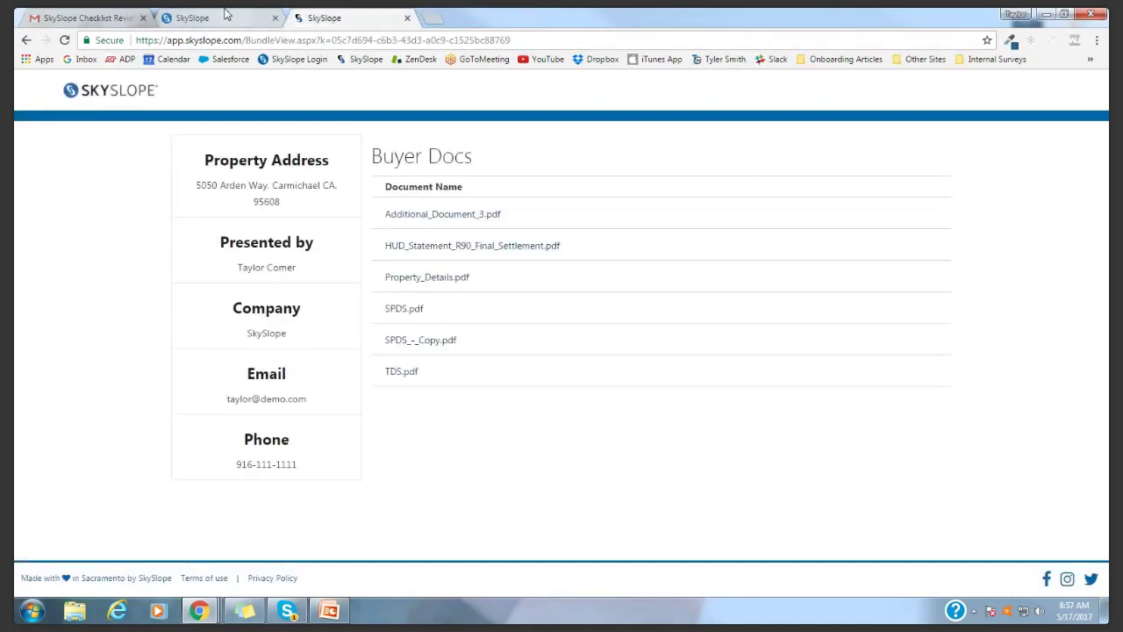
{"action": "left_click", "coordinate": [226, 16]}
{"action": "left_click", "coordinate": [593, 151]}
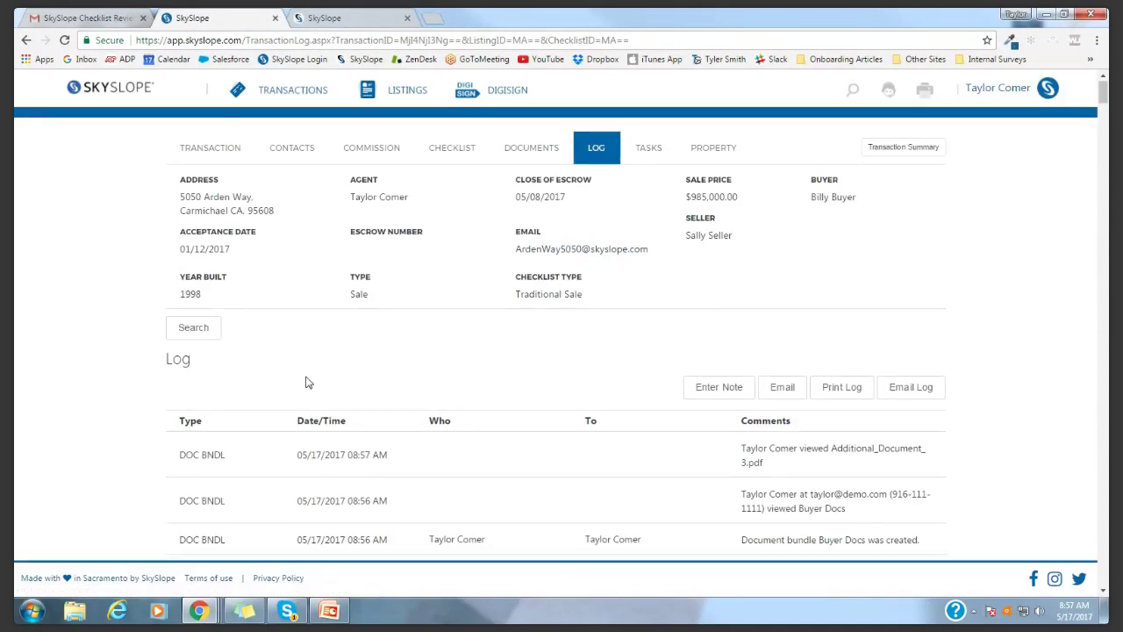
Close the bundle tab and return to Agent Home showing 3 scheduled closings, 29 active
{"action": "scroll", "coordinate": [305, 382], "scroll_direction": "down", "scroll_amount": 2}
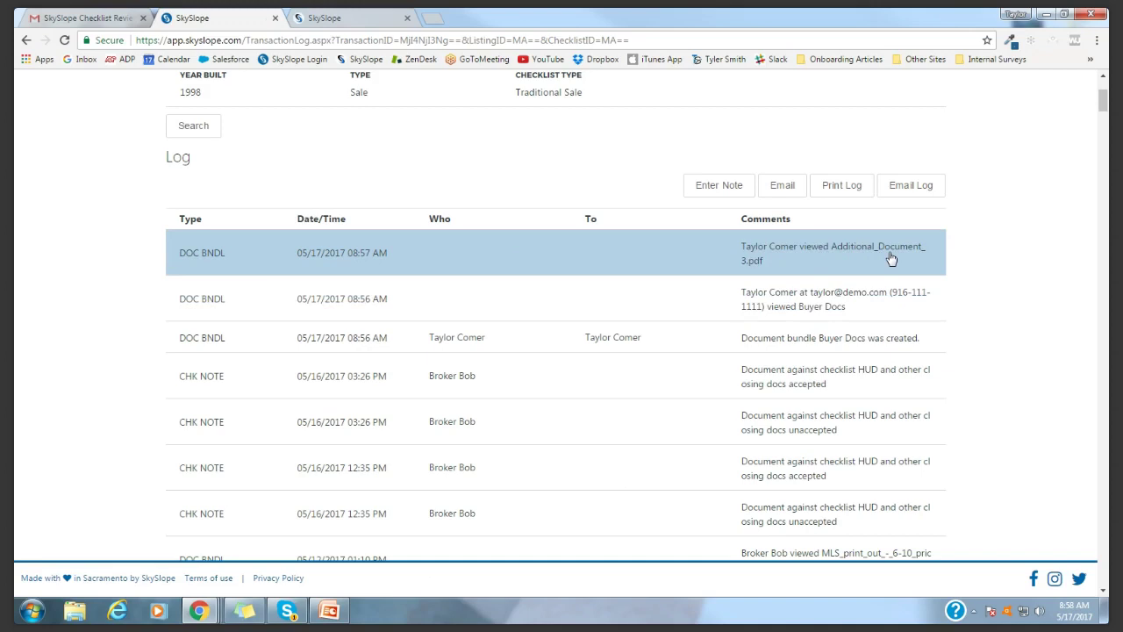
{"action": "scroll", "coordinate": [86, 388], "scroll_direction": "up", "scroll_amount": 3}
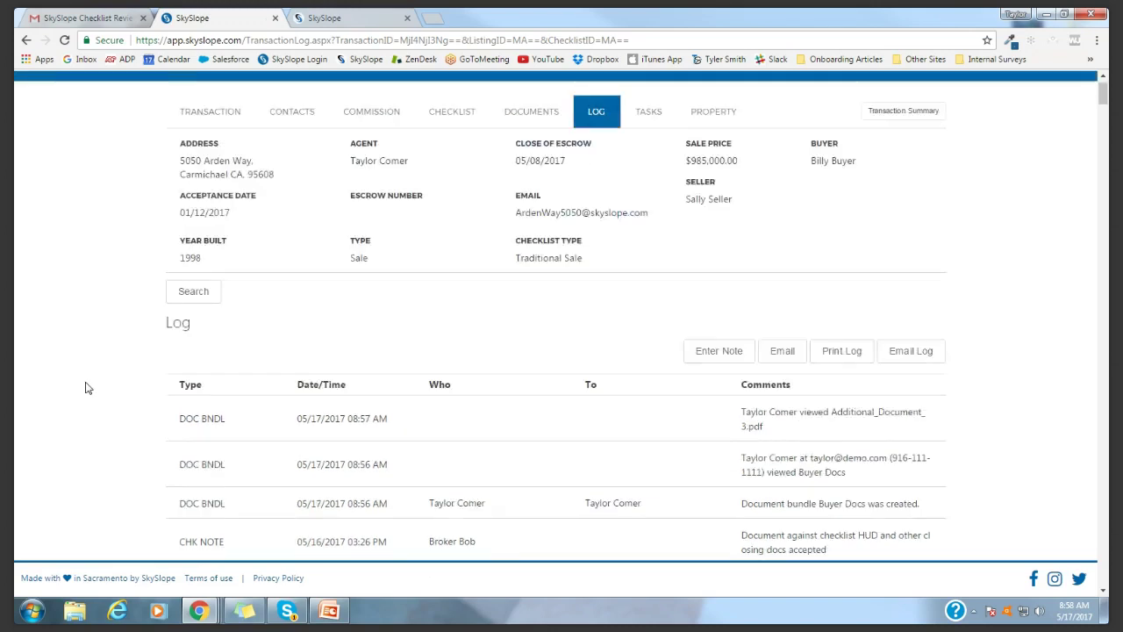
{"action": "left_click", "coordinate": [408, 17]}
{"action": "left_click", "coordinate": [119, 94]}
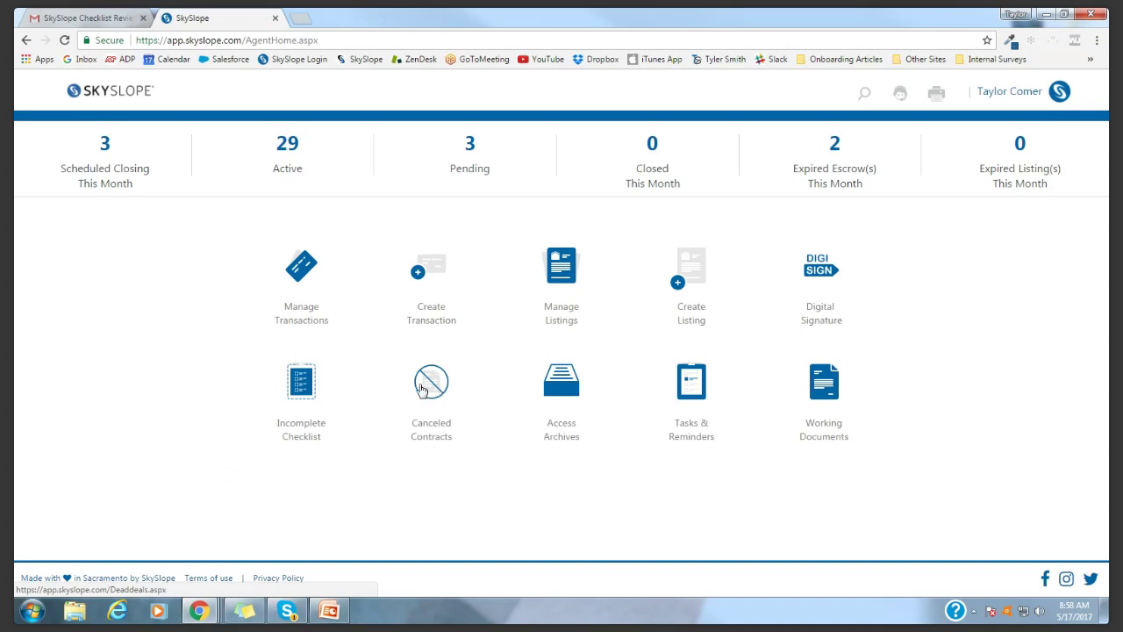
{"action": "left_click", "coordinate": [565, 391]}
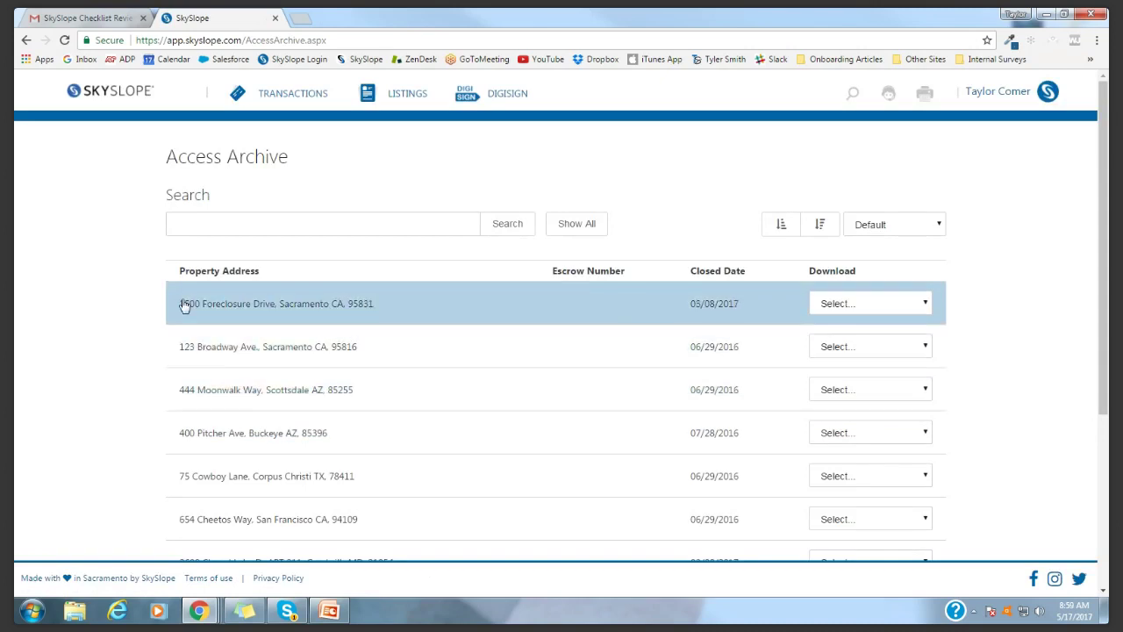
{"action": "scroll", "coordinate": [110, 313], "scroll_direction": "down", "scroll_amount": 1}
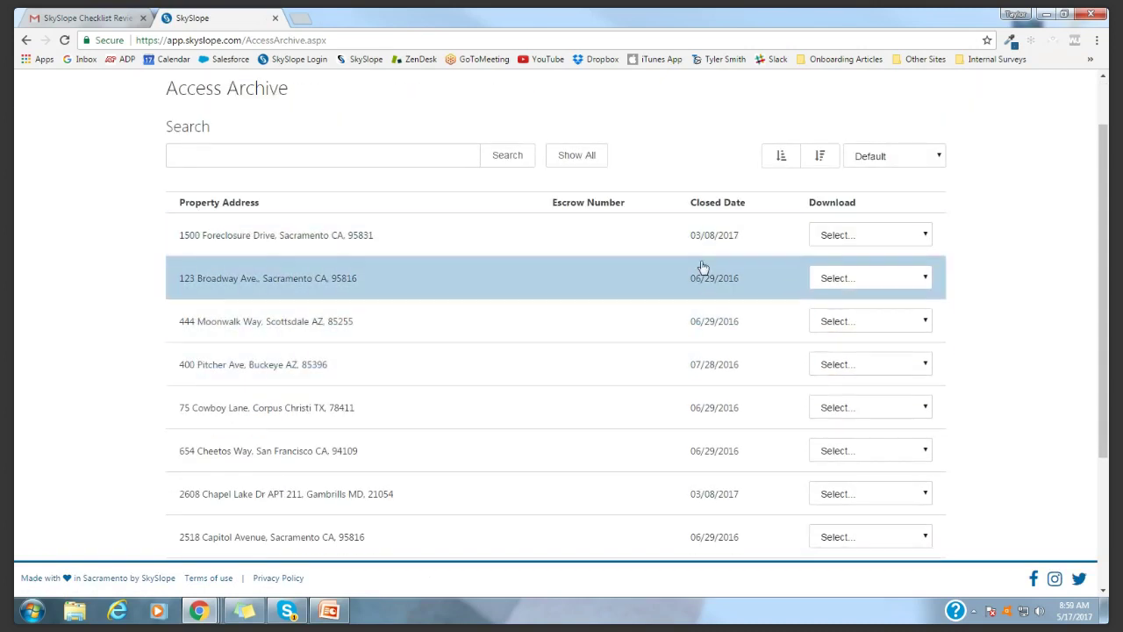
{"action": "scroll", "coordinate": [703, 324], "scroll_direction": "up", "scroll_amount": 1}
{"action": "scroll", "coordinate": [703, 333], "scroll_direction": "up", "scroll_amount": 1}
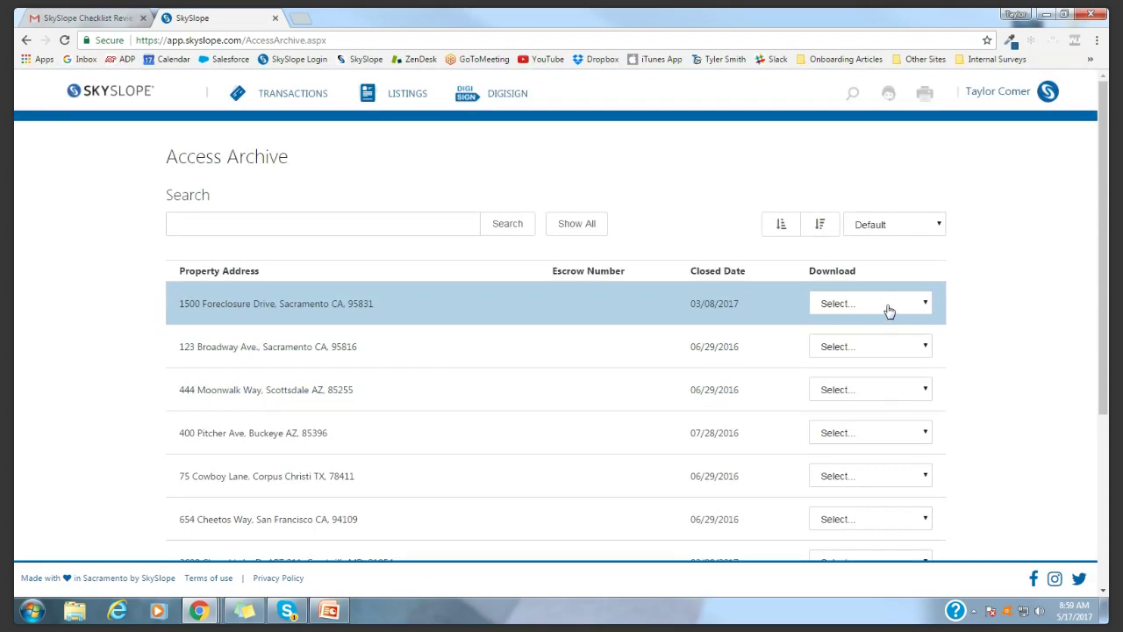
{"action": "left_click", "coordinate": [889, 311]}
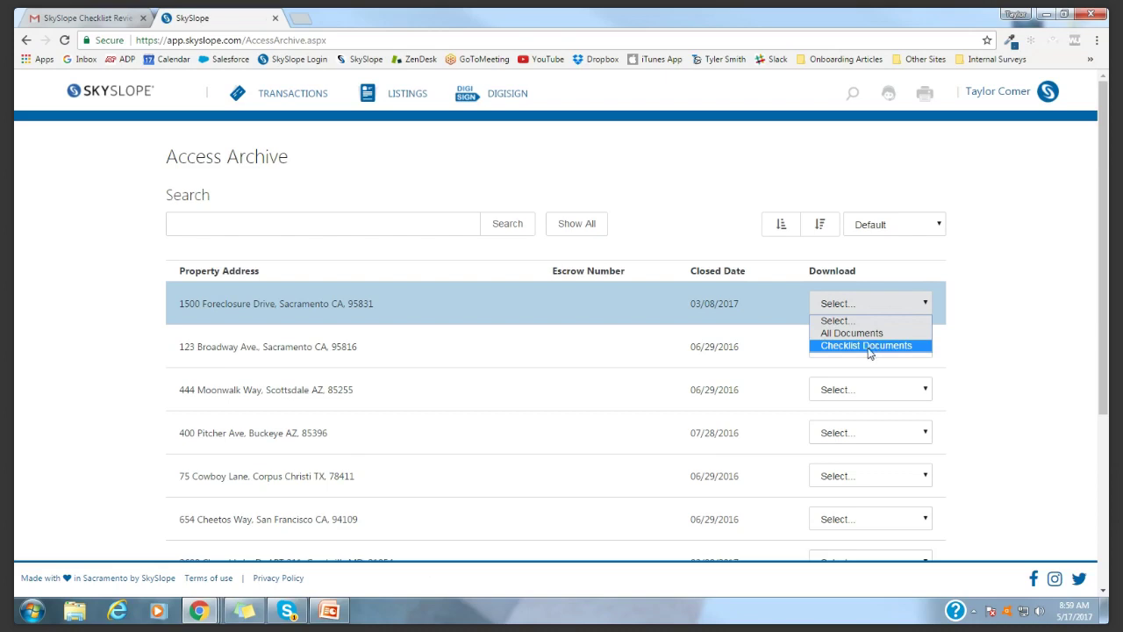
{"action": "left_click", "coordinate": [1009, 215]}
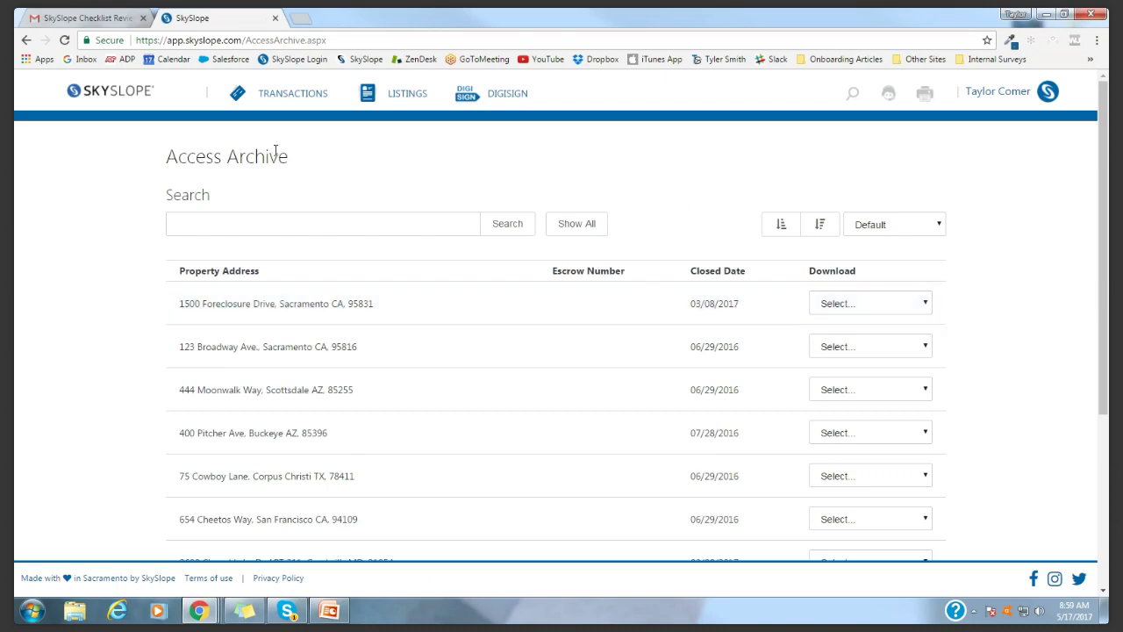
{"action": "left_click", "coordinate": [133, 97]}
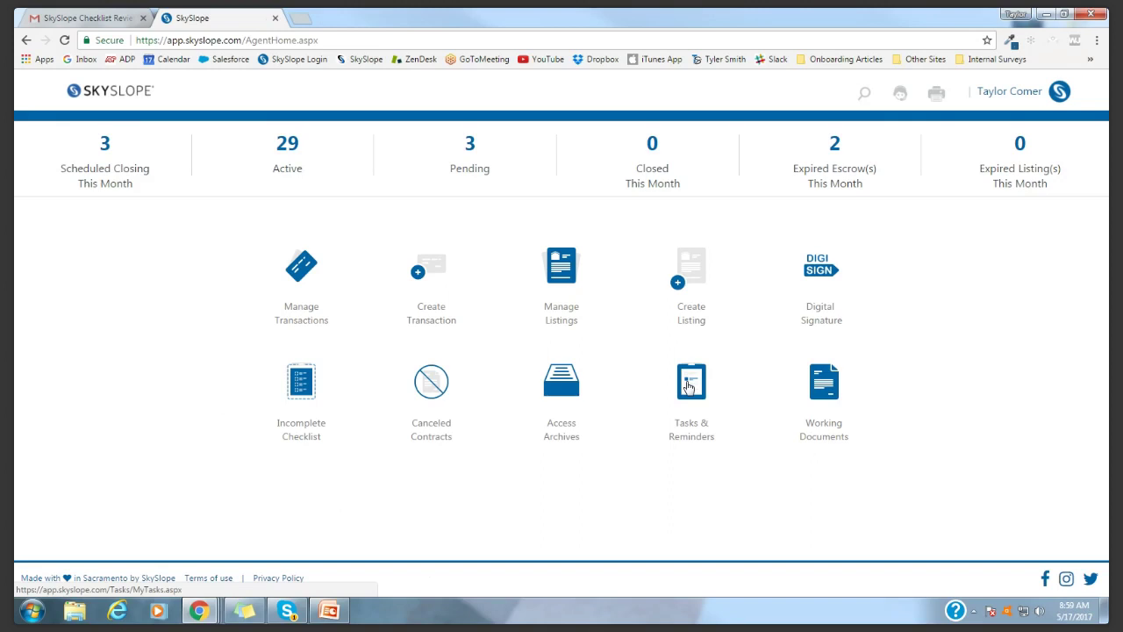
Open Working Documents' Unfiled Docs folder and select Seller_Property_Questionnaire
{"action": "left_click", "coordinate": [825, 382]}
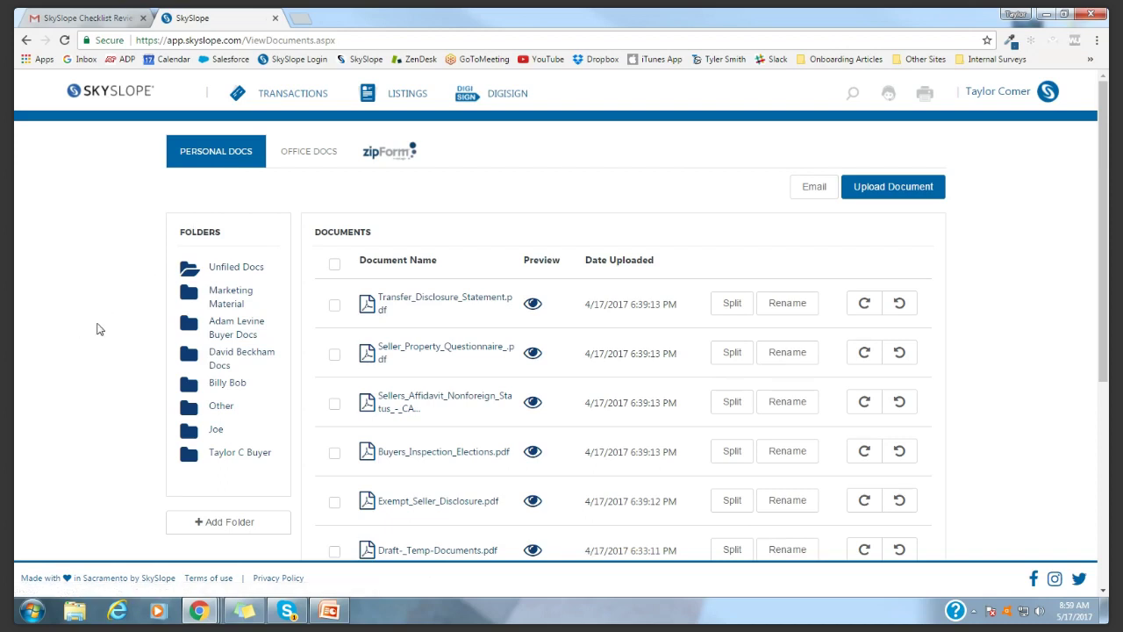
{"action": "scroll", "coordinate": [216, 358], "scroll_direction": "down", "scroll_amount": 1}
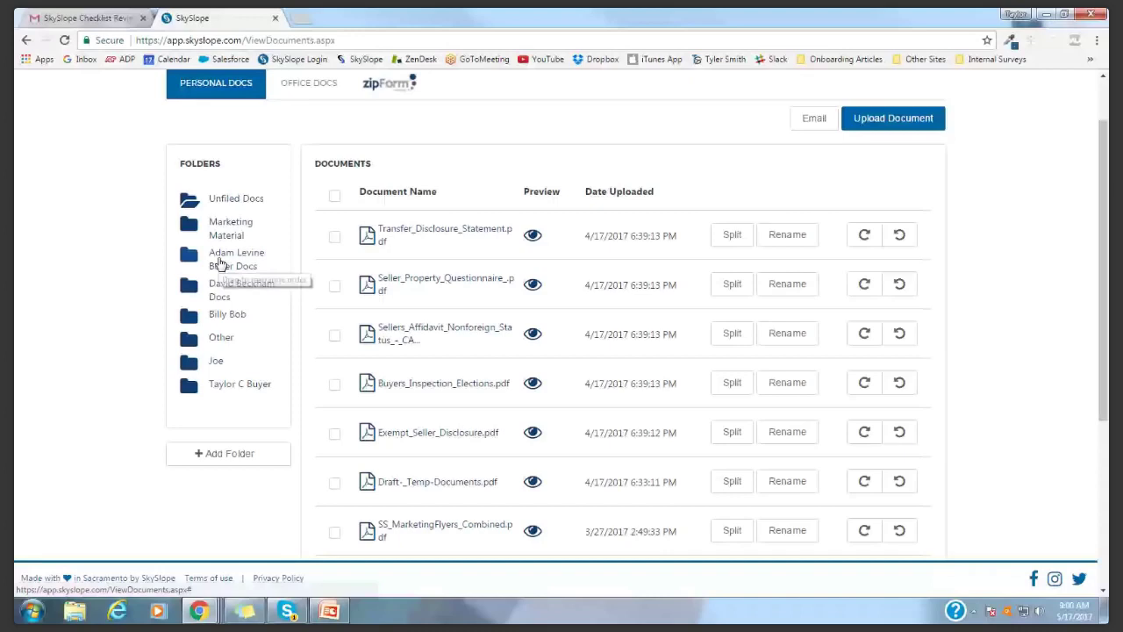
{"action": "left_click", "coordinate": [220, 264]}
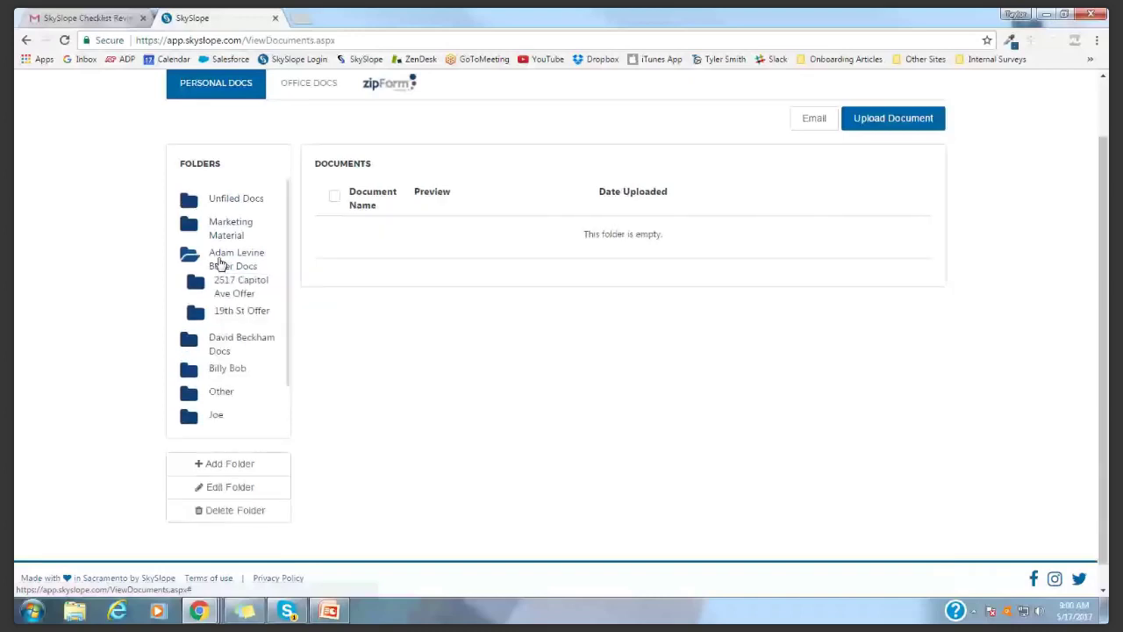
{"action": "left_click", "coordinate": [241, 200]}
{"action": "left_click", "coordinate": [334, 285]}
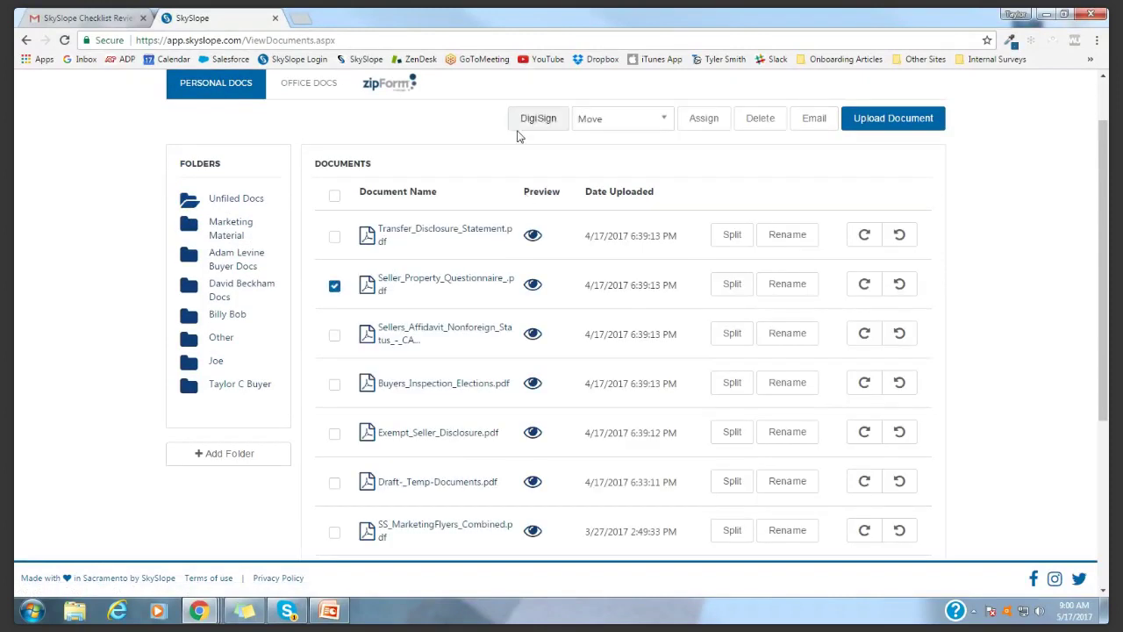
{"action": "scroll", "coordinate": [546, 129], "scroll_direction": "up", "scroll_amount": 1}
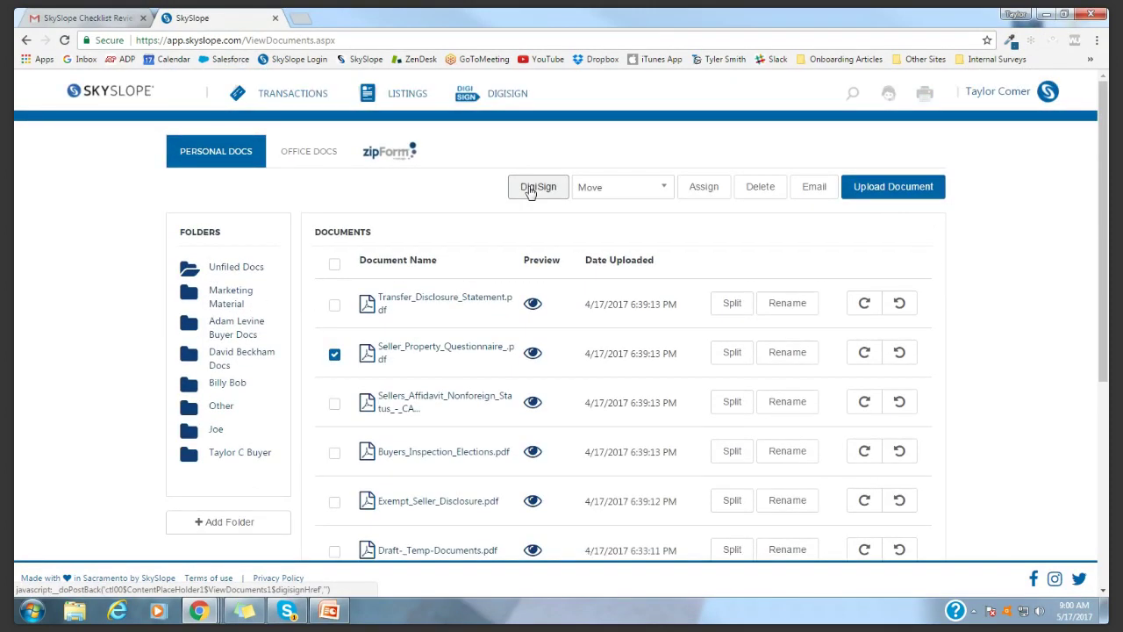
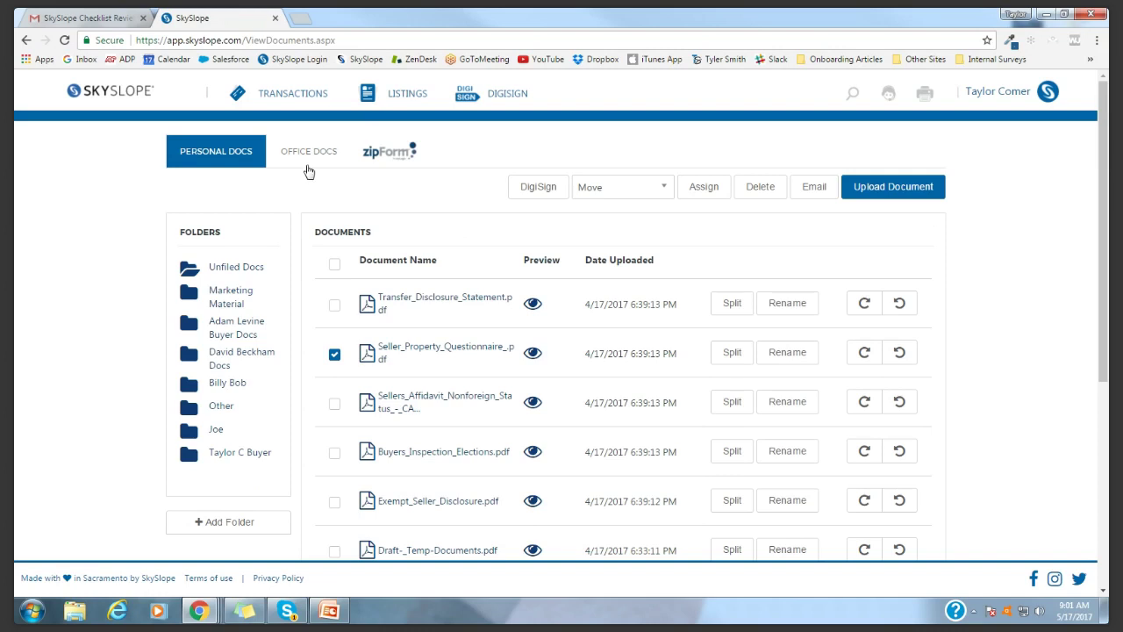
Open the Office Docs shared documents, then switch to the zipForm transactions list
{"action": "left_click", "coordinate": [308, 154]}
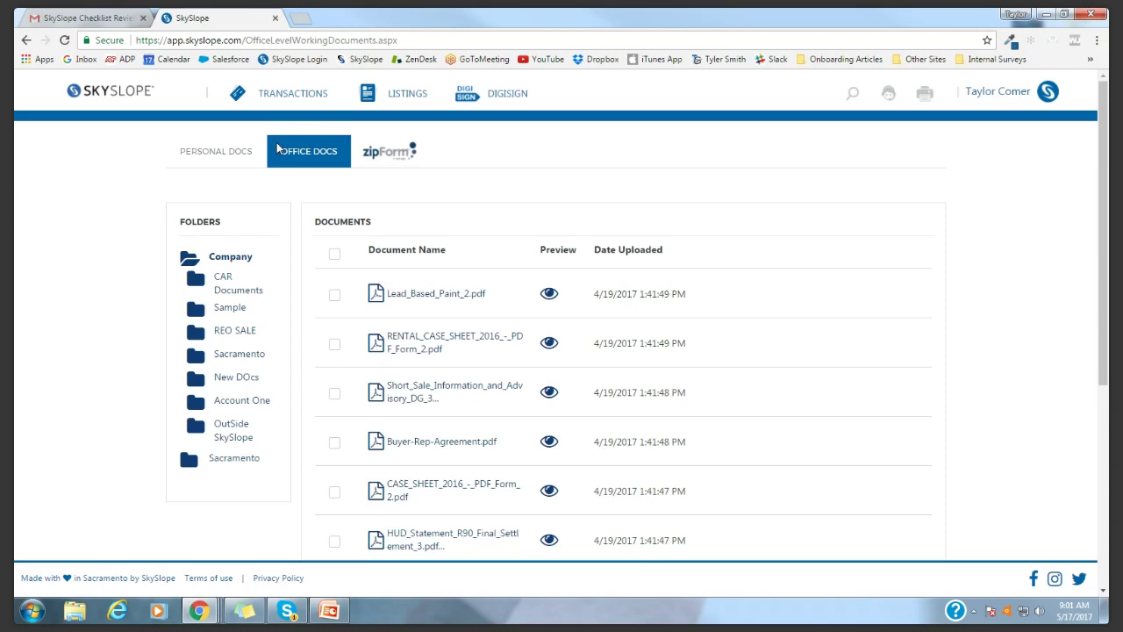
{"action": "left_click", "coordinate": [391, 155]}
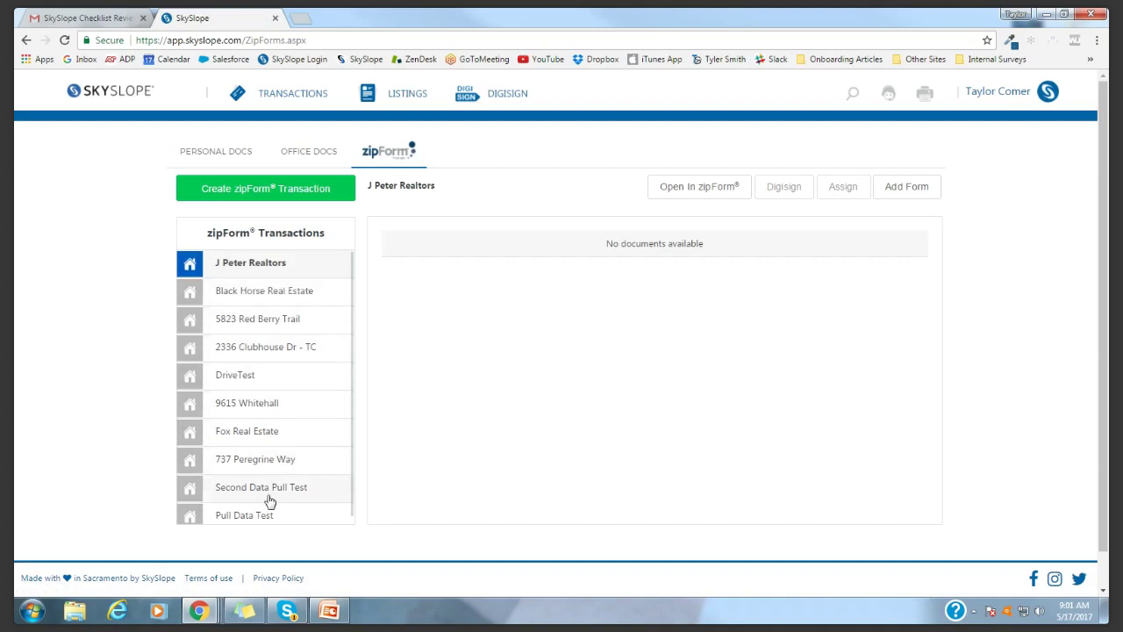
{"action": "left_click", "coordinate": [280, 351]}
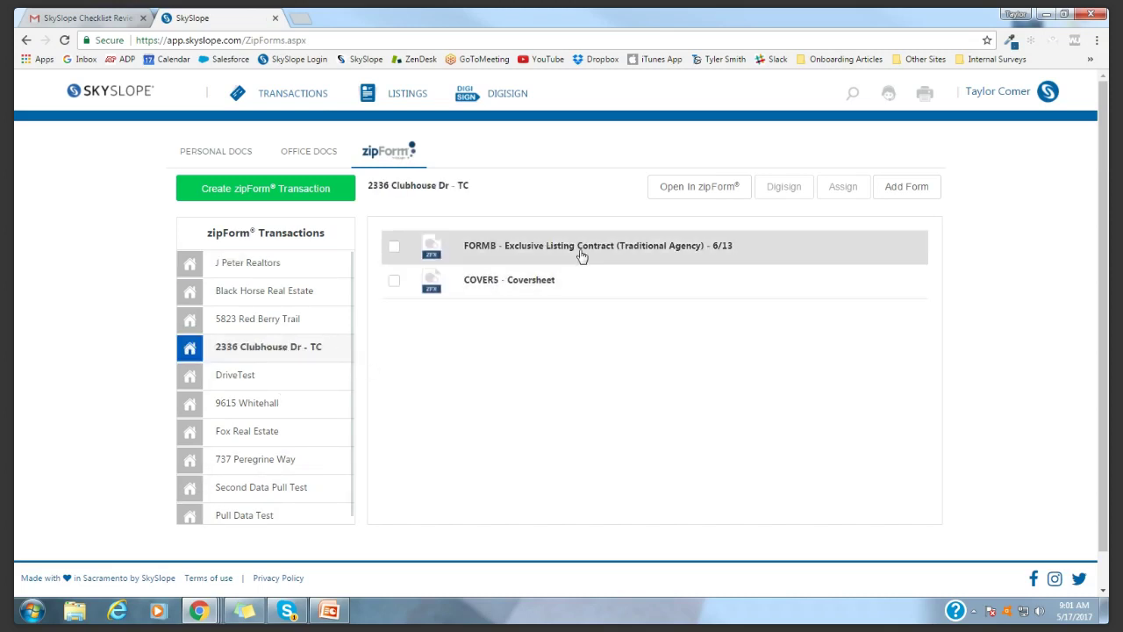
{"action": "left_click", "coordinate": [394, 247]}
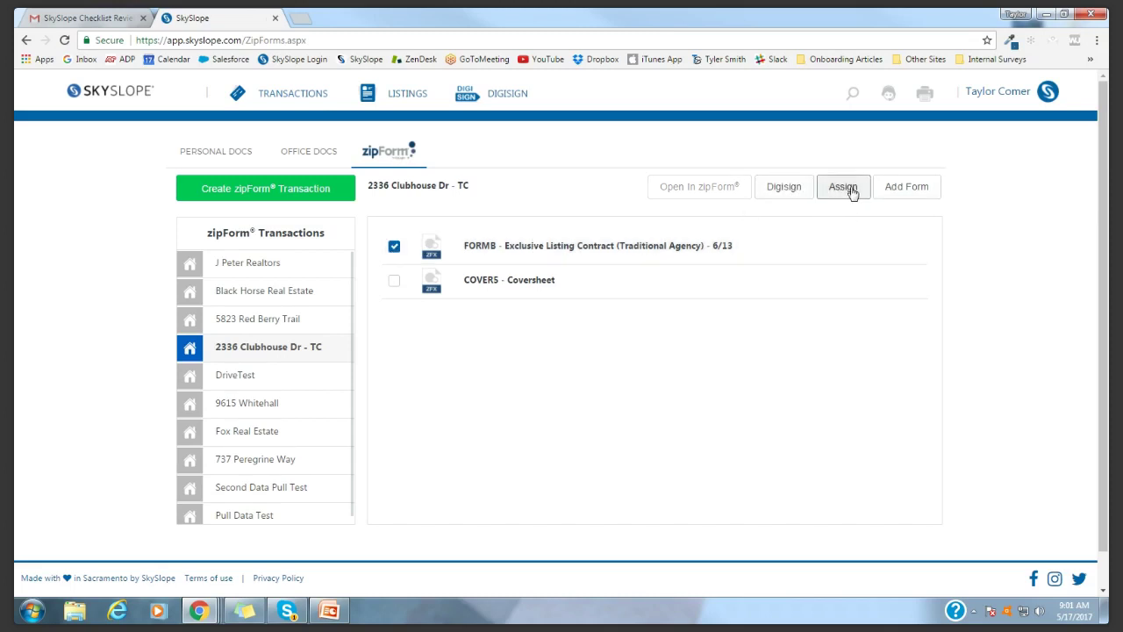
{"action": "left_click", "coordinate": [394, 248]}
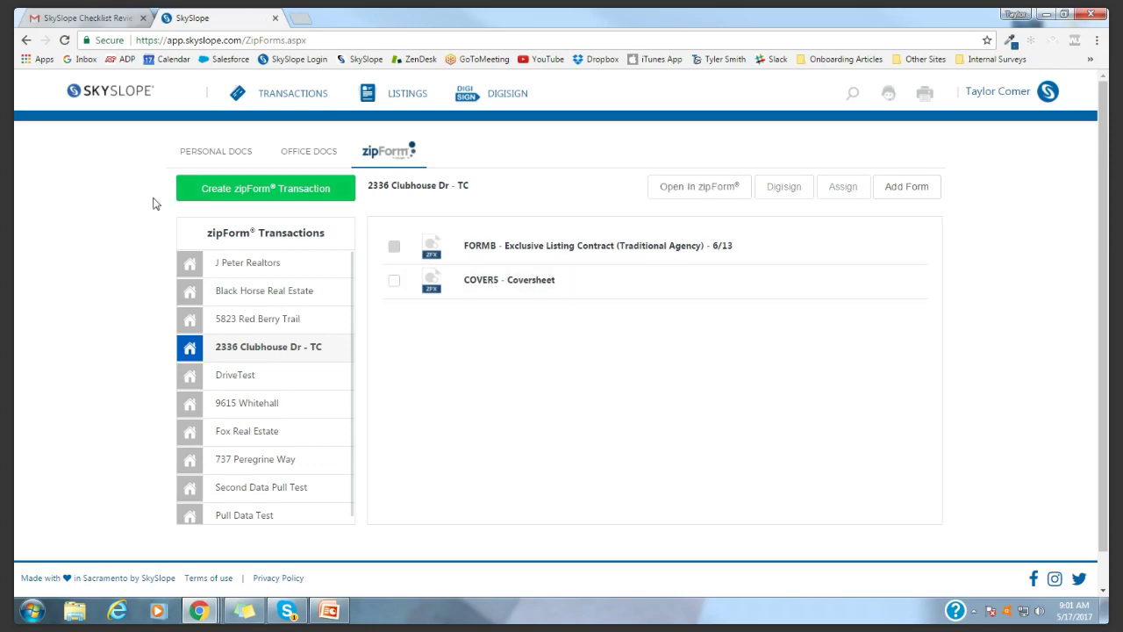
Look through the Create Transaction form and the Add Form list, closing both without changes
{"action": "left_click", "coordinate": [210, 197]}
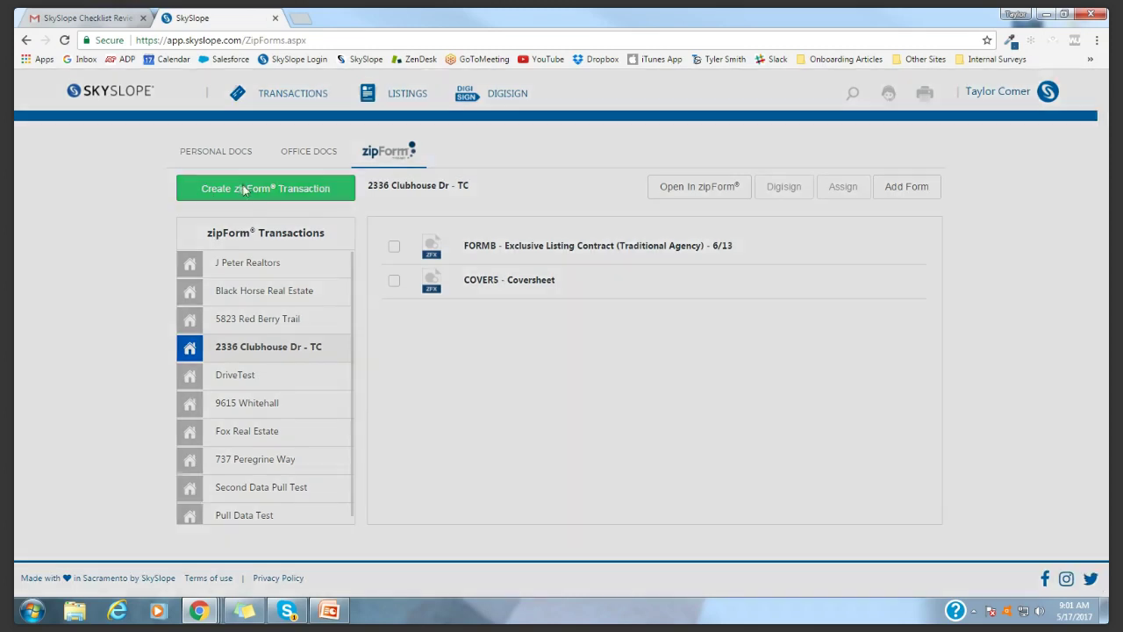
{"action": "left_click", "coordinate": [335, 402]}
{"action": "scroll", "coordinate": [554, 348], "scroll_direction": "down", "scroll_amount": 5}
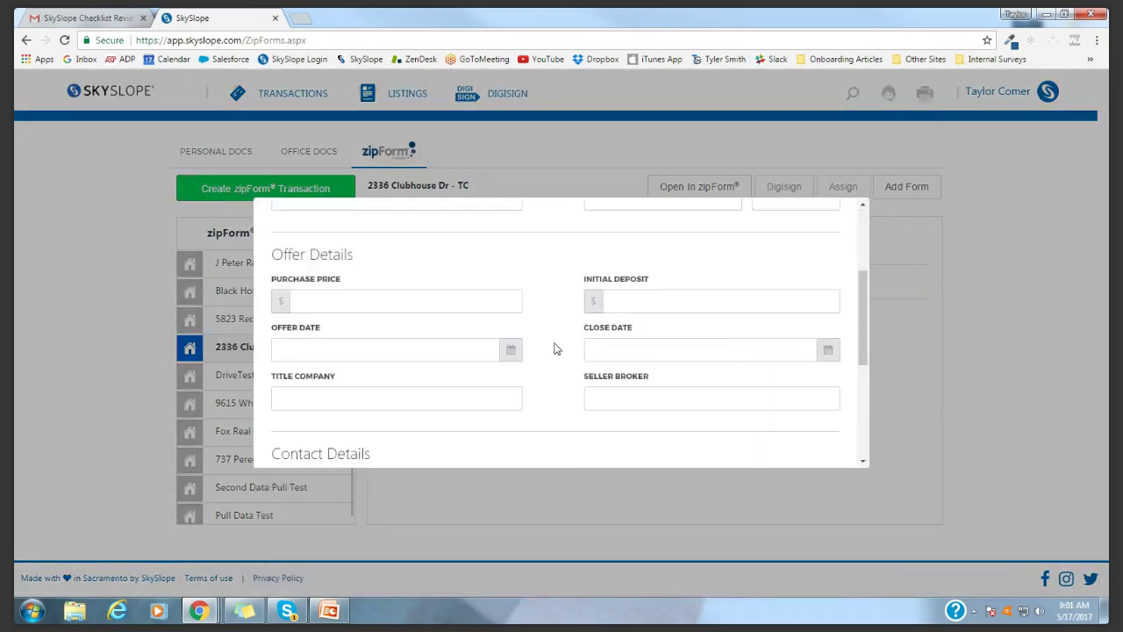
{"action": "left_click", "coordinate": [751, 438]}
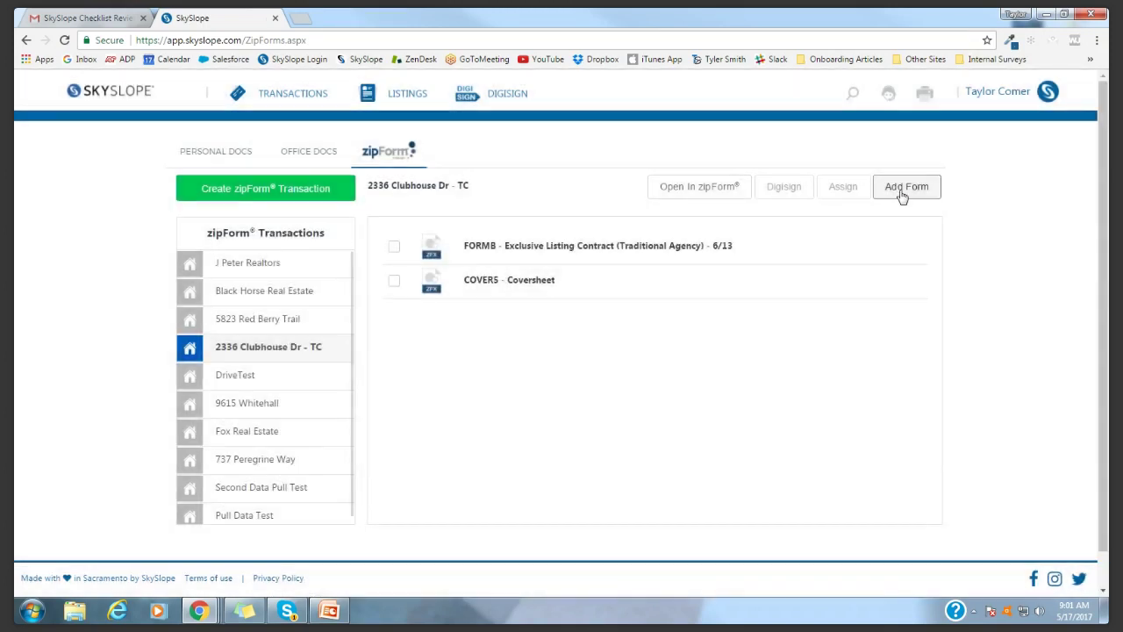
{"action": "left_click", "coordinate": [921, 186]}
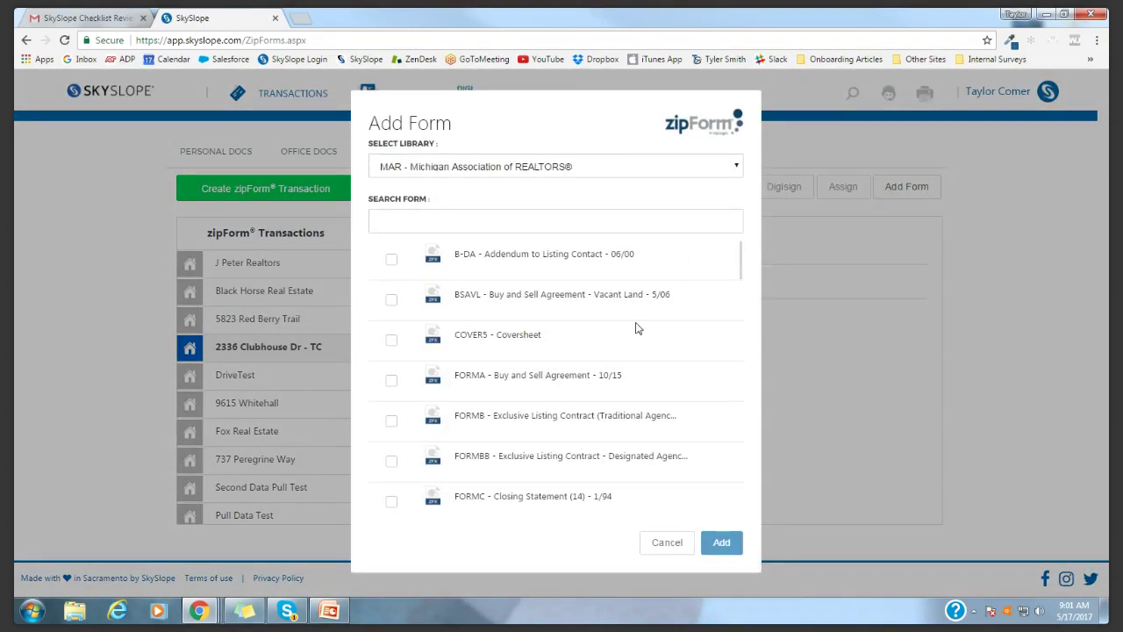
{"action": "scroll", "coordinate": [518, 296], "scroll_direction": "down", "scroll_amount": 5}
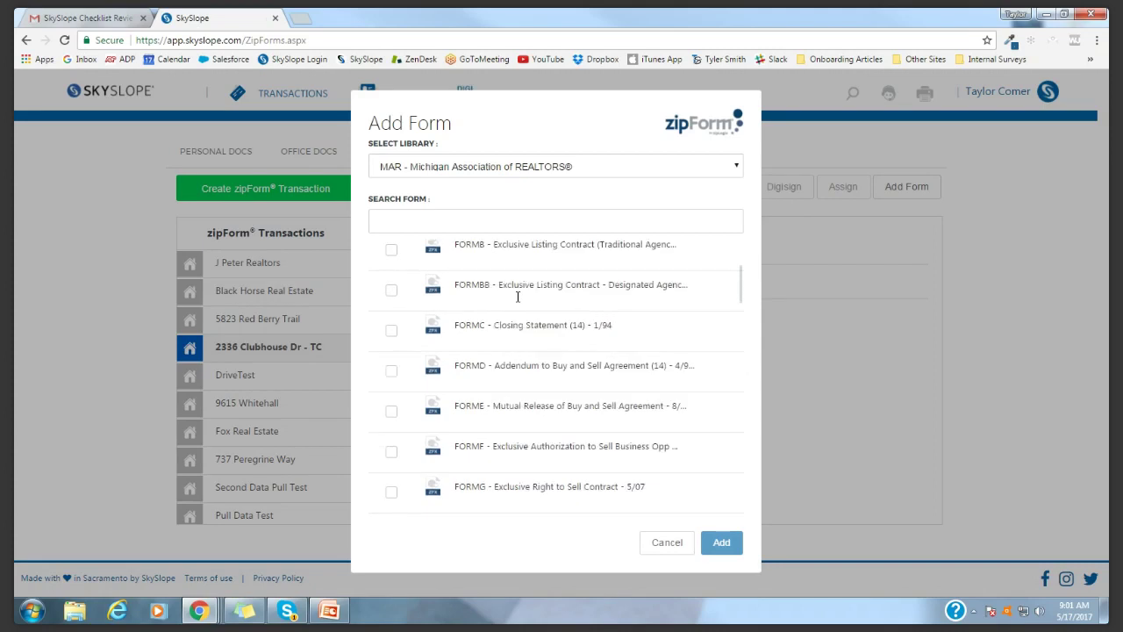
{"action": "scroll", "coordinate": [537, 366], "scroll_direction": "down", "scroll_amount": 3}
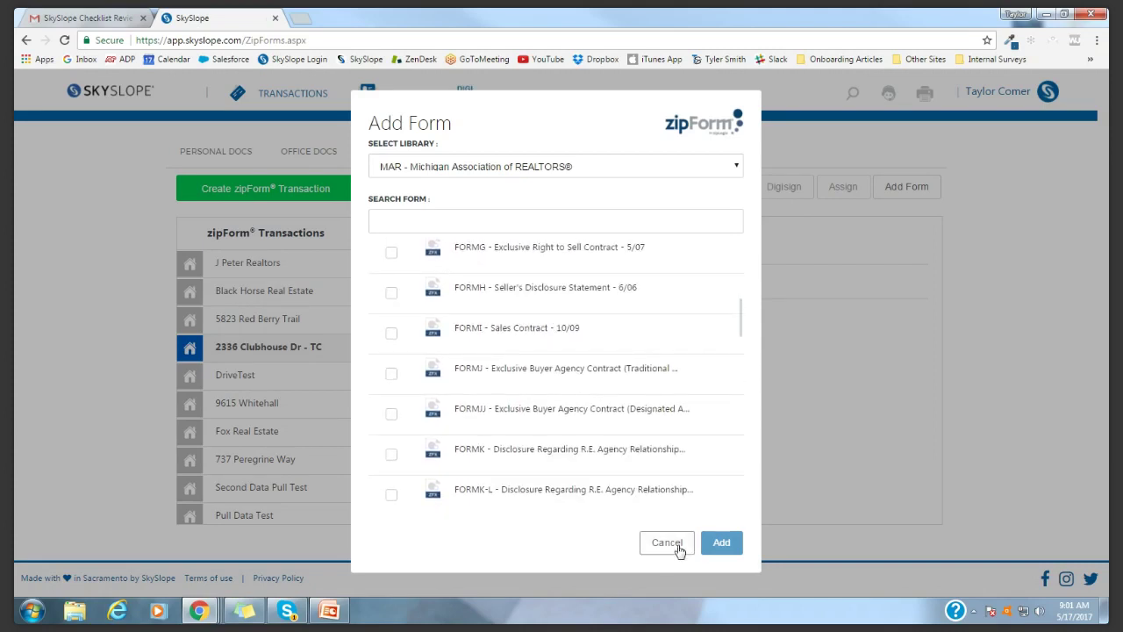
{"action": "left_click", "coordinate": [676, 544]}
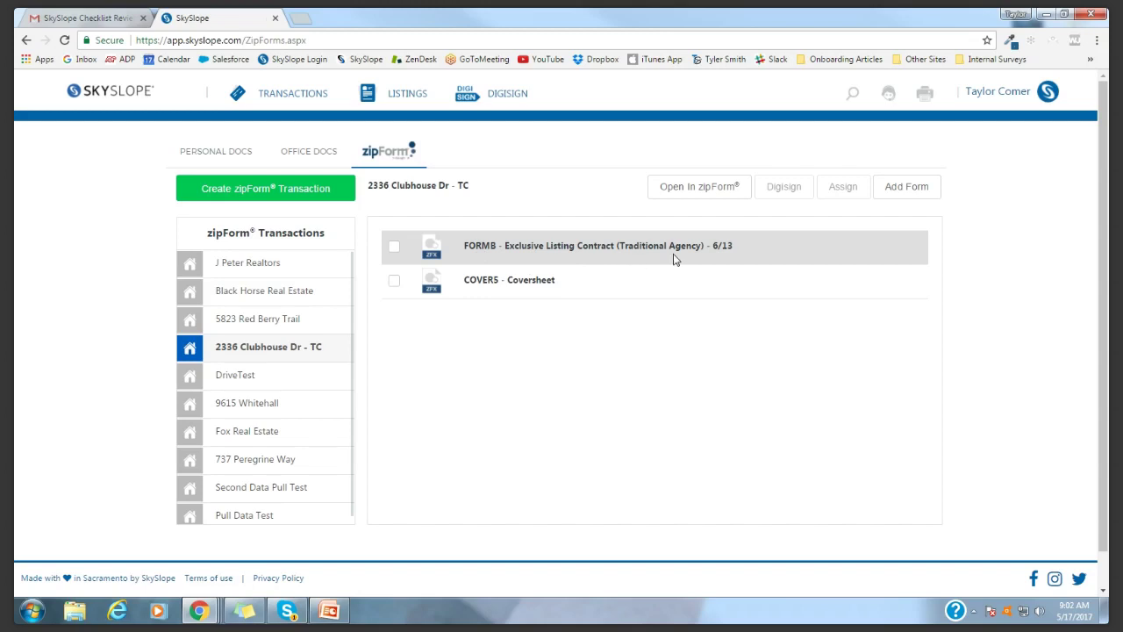
{"action": "left_click", "coordinate": [709, 194]}
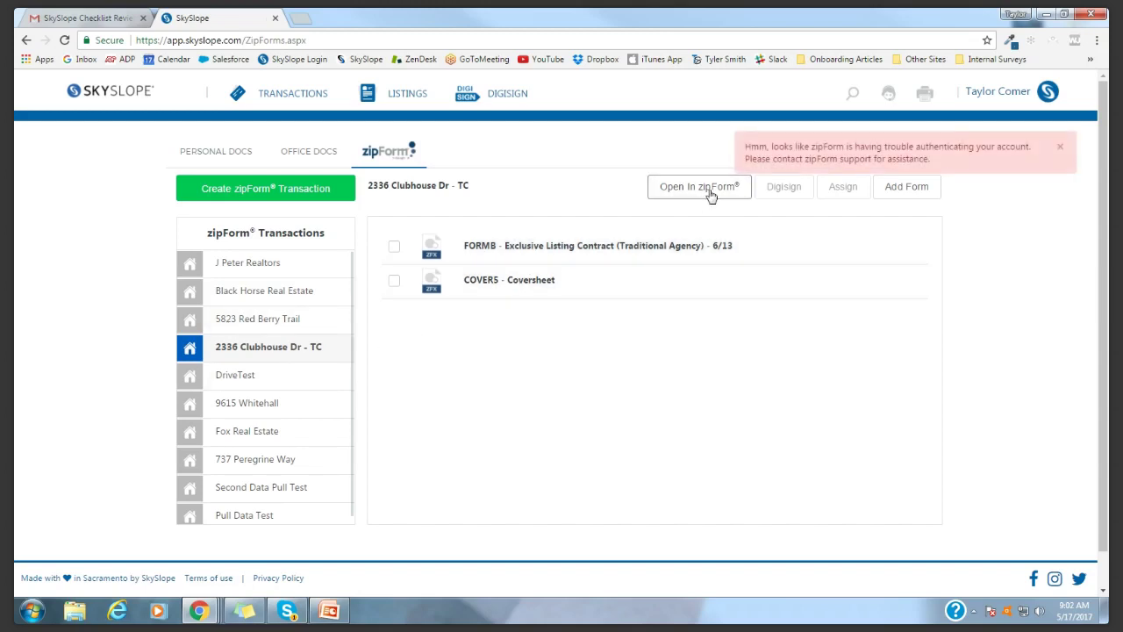
{"action": "left_click", "coordinate": [1060, 147]}
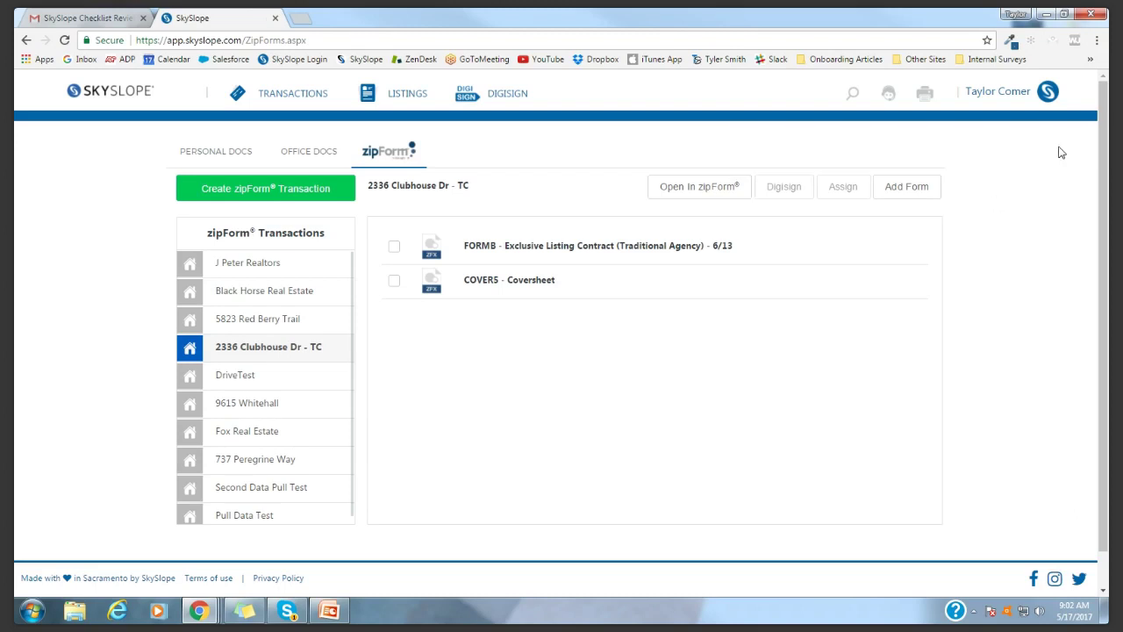
{"action": "left_click", "coordinate": [266, 319]}
{"action": "left_click", "coordinate": [700, 189]}
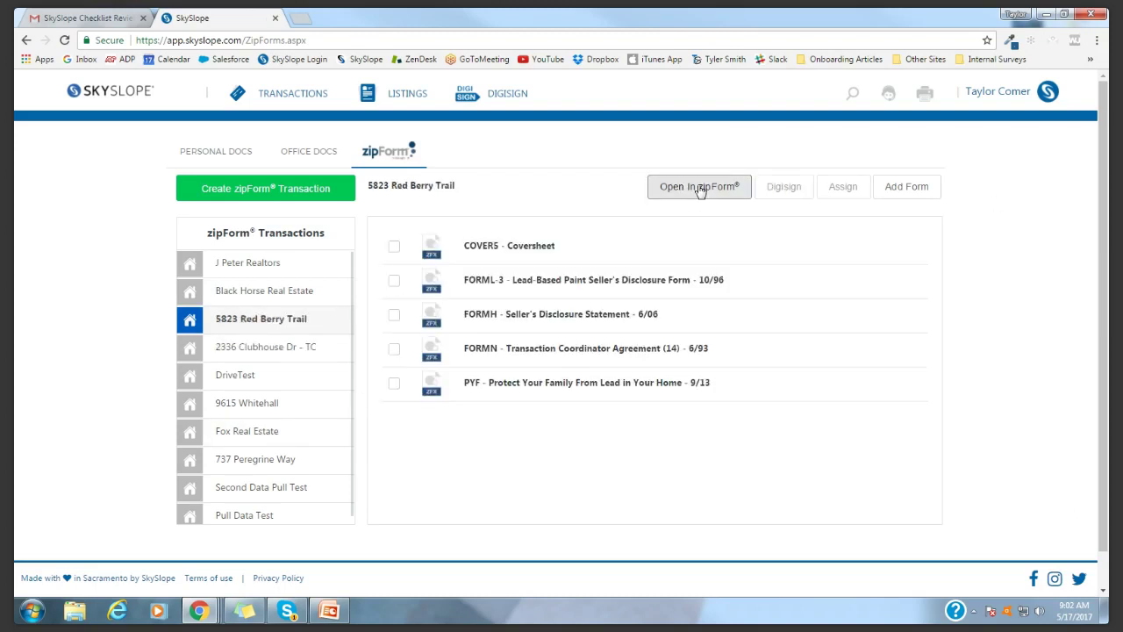
{"action": "left_click", "coordinate": [1062, 149]}
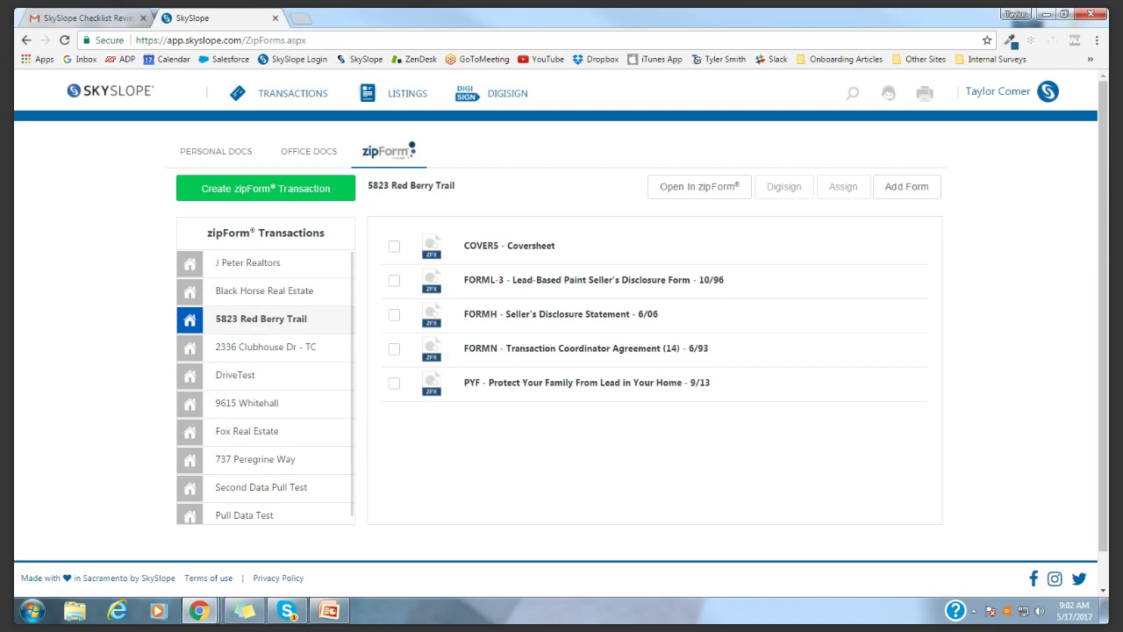
{"action": "left_click", "coordinate": [1007, 97]}
Return to Agent Home, go to Digital Signature, and start a New Envelope
{"action": "left_click", "coordinate": [134, 95]}
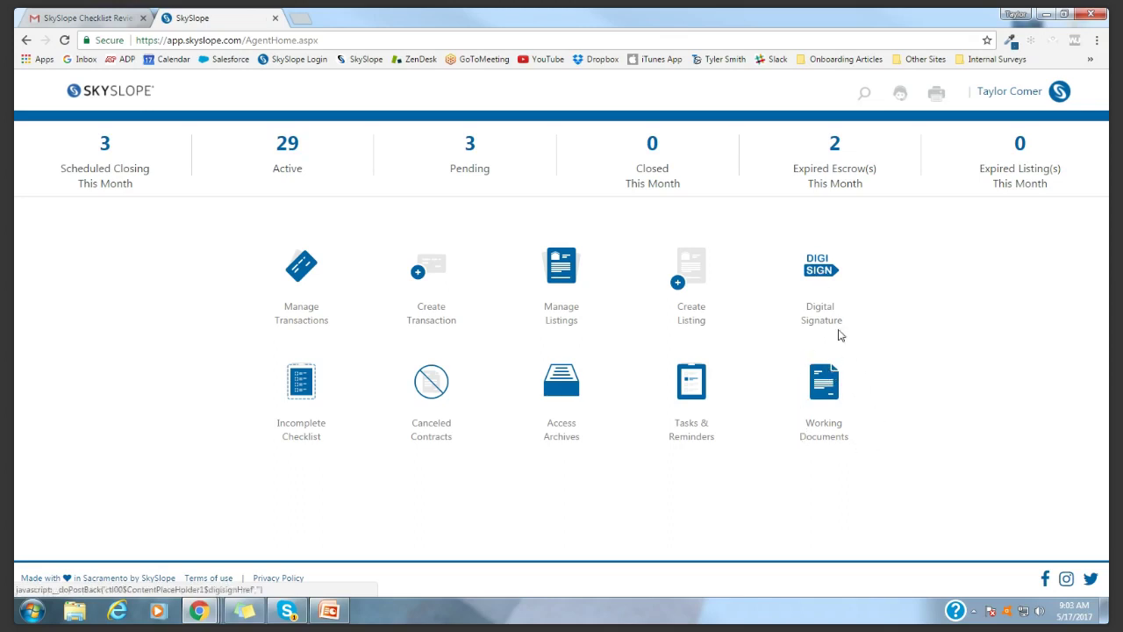
{"action": "left_click", "coordinate": [824, 274]}
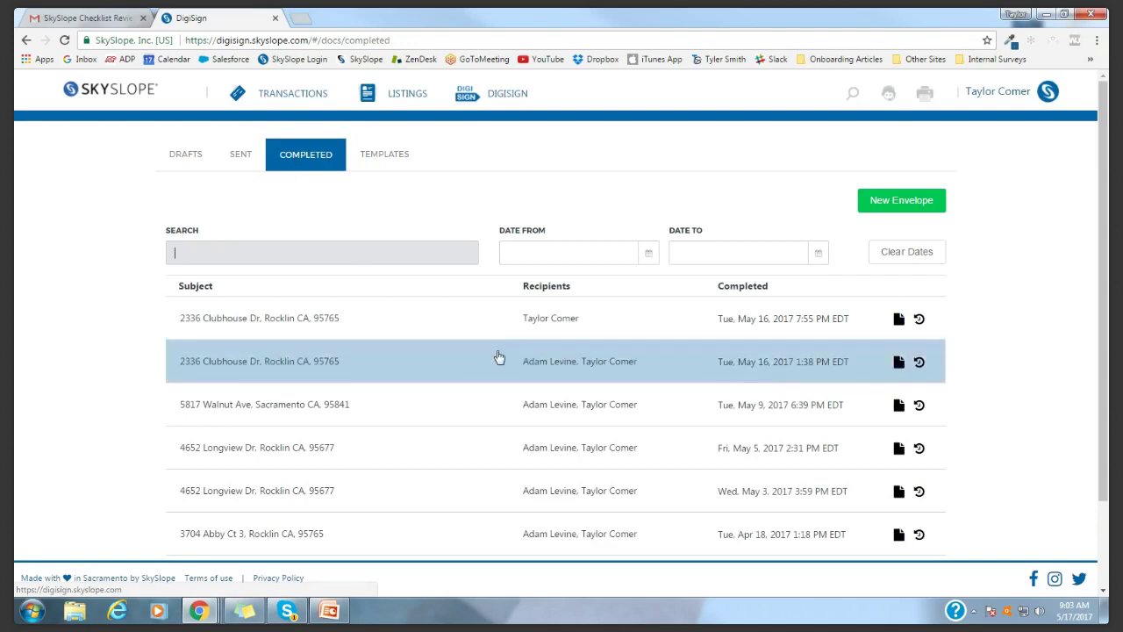
{"action": "scroll", "coordinate": [501, 336], "scroll_direction": "down", "scroll_amount": 2}
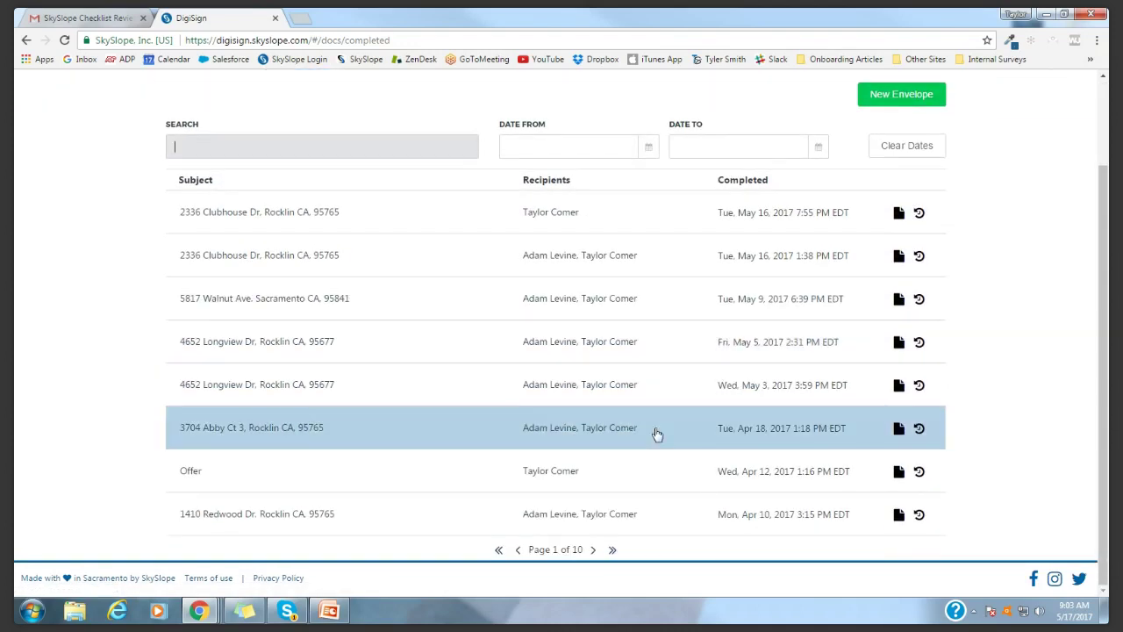
{"action": "scroll", "coordinate": [627, 316], "scroll_direction": "up", "scroll_amount": 2}
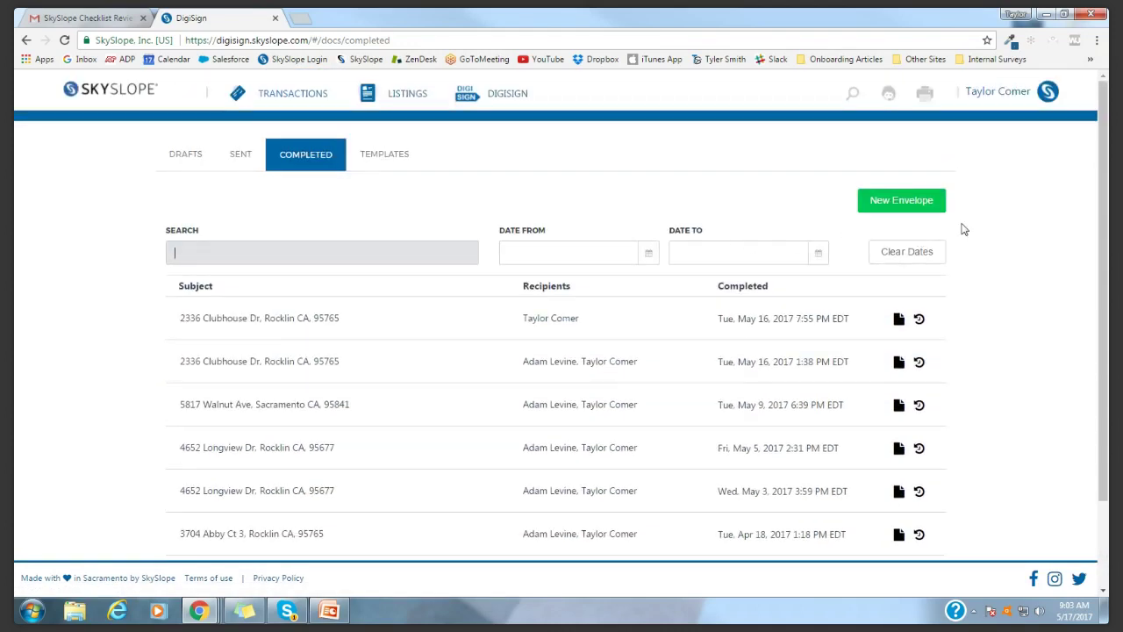
{"action": "left_click", "coordinate": [897, 202]}
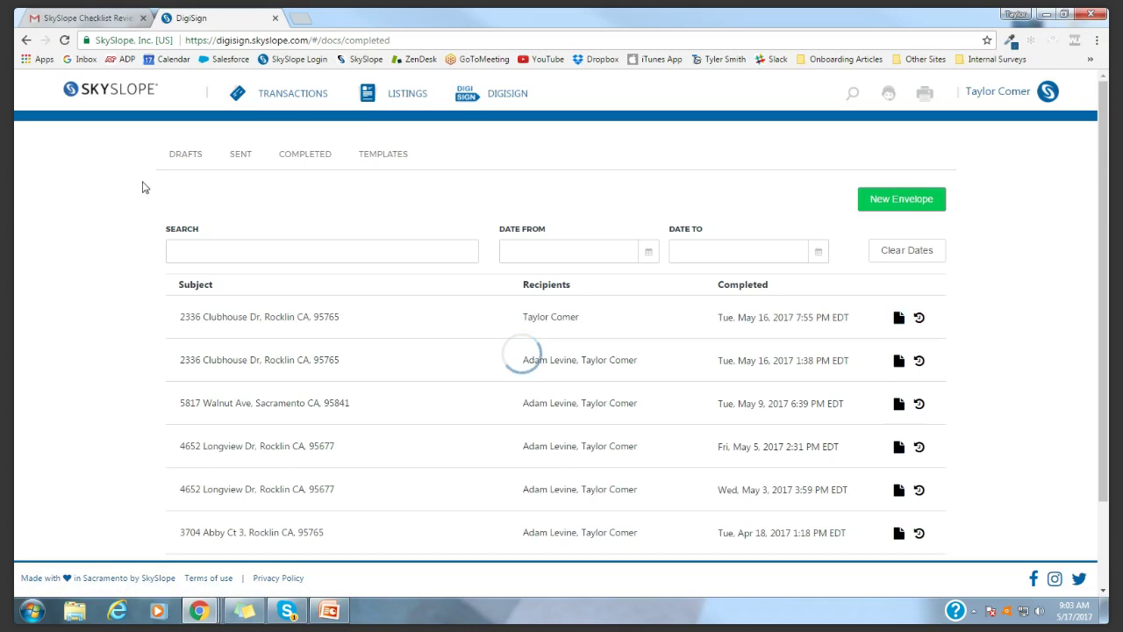
{"action": "left_click_drag", "start_coordinate": [178, 142], "coordinate": [261, 143]}
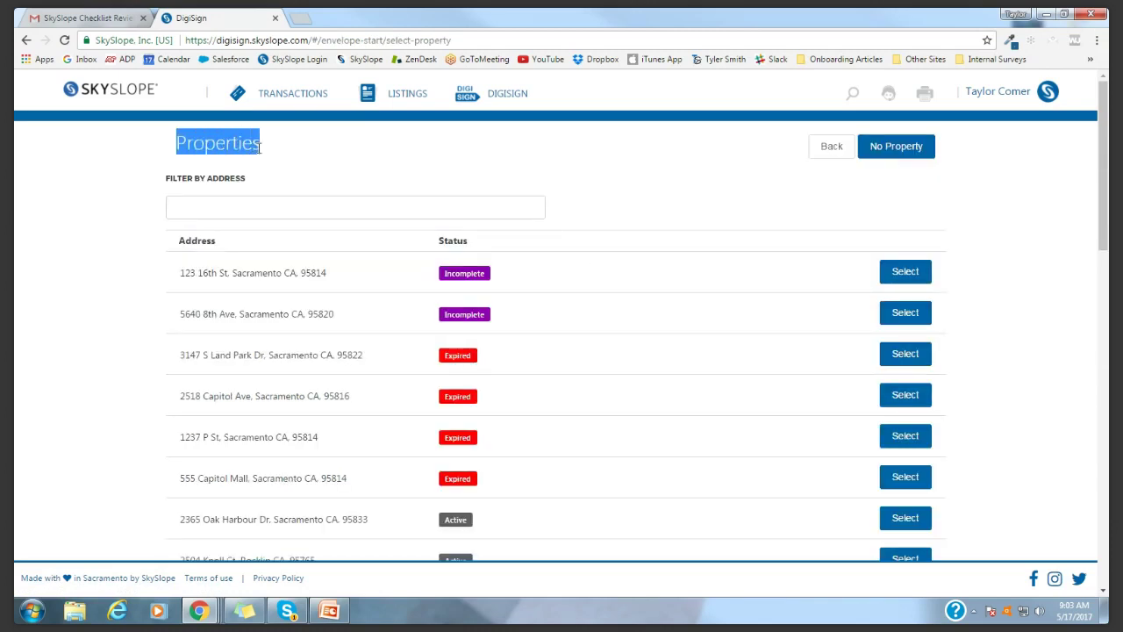
{"action": "left_click", "coordinate": [91, 350]}
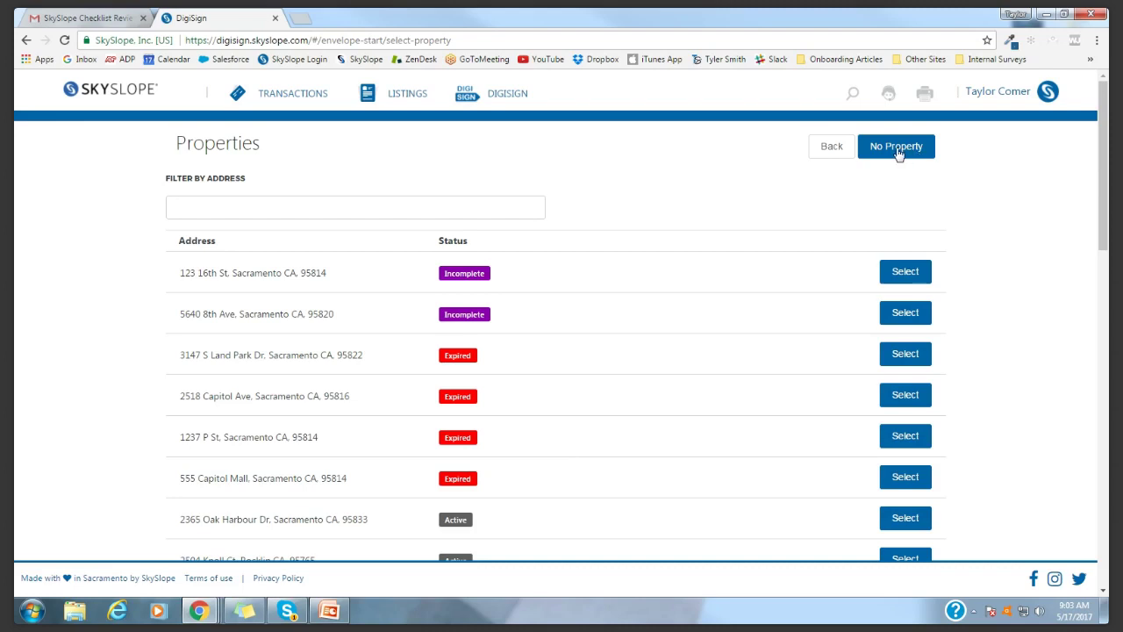
{"action": "left_click", "coordinate": [302, 209]}
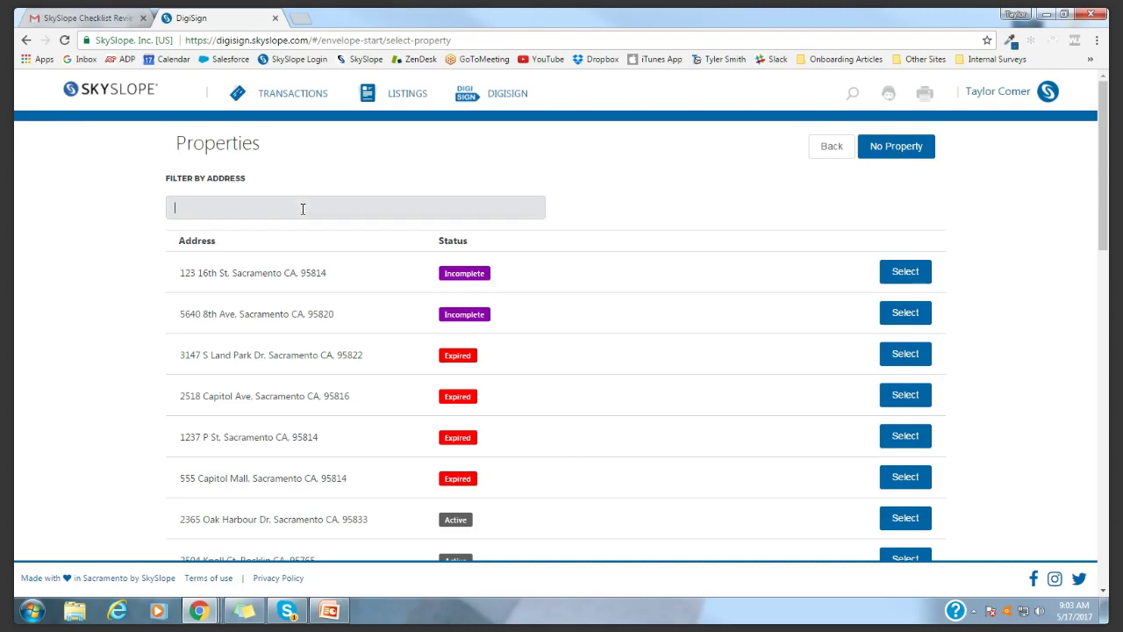
{"action": "left_click", "coordinate": [701, 157]}
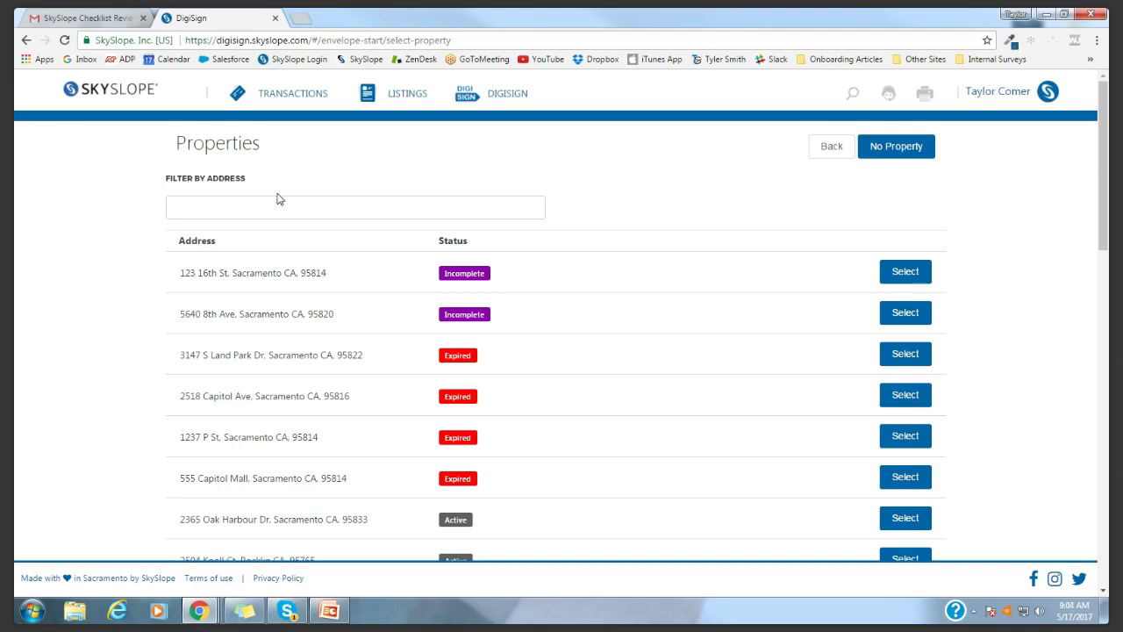
{"action": "left_click", "coordinate": [329, 210]}
{"action": "type", "text": "2336"}
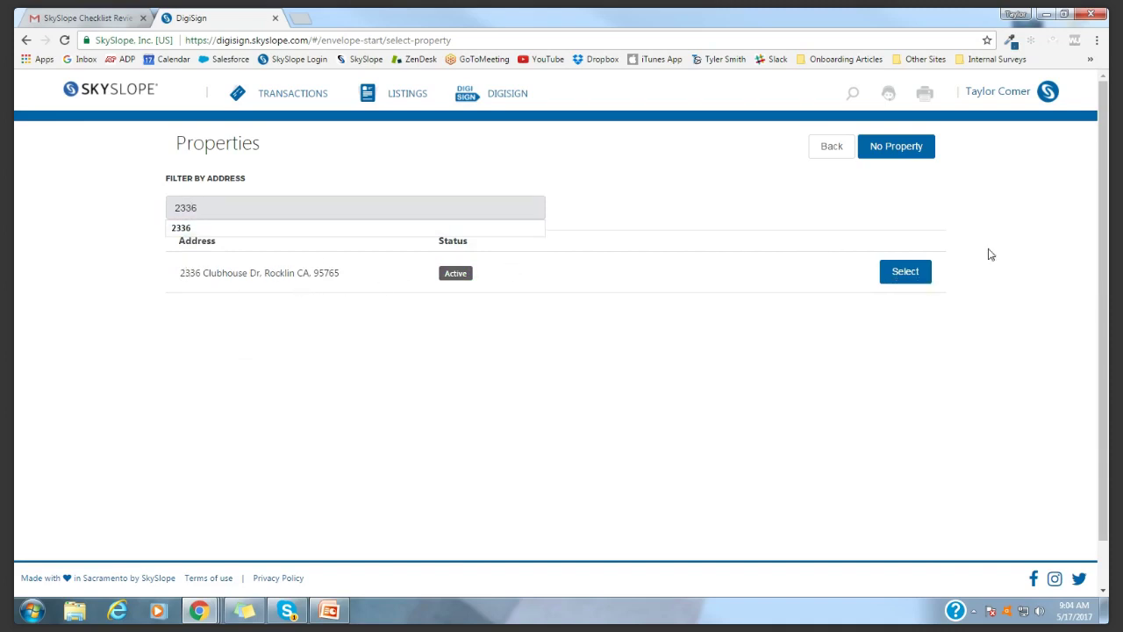
{"action": "left_click", "coordinate": [910, 274]}
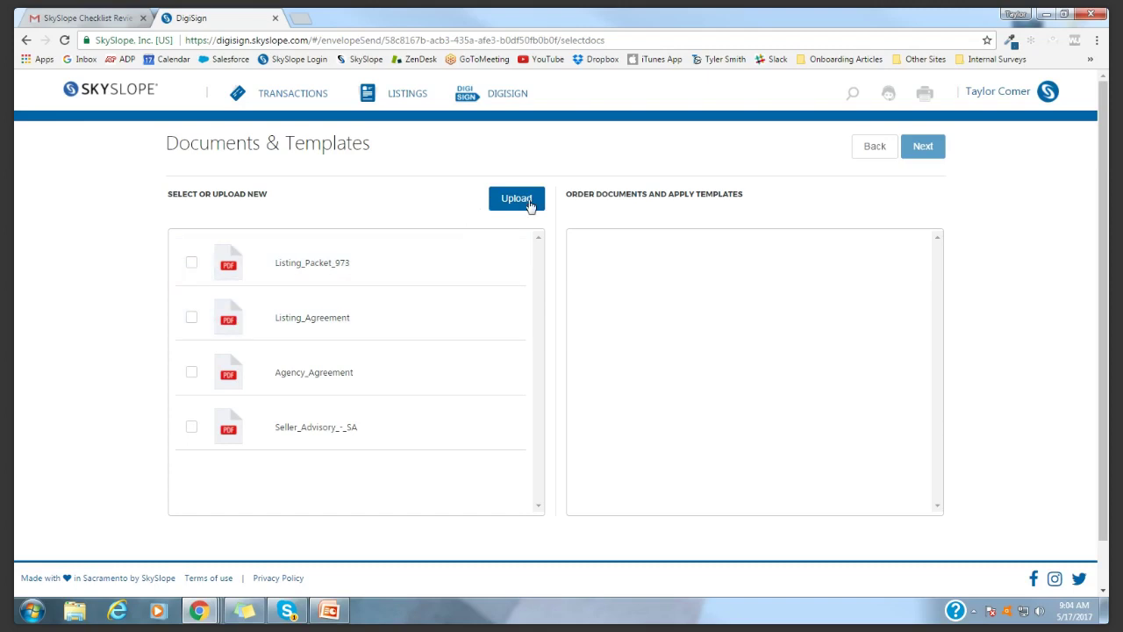
Tick Listing_Agreement.pdf, apply the Listing Agreement template, and go on to recipients
{"action": "left_click", "coordinate": [192, 321]}
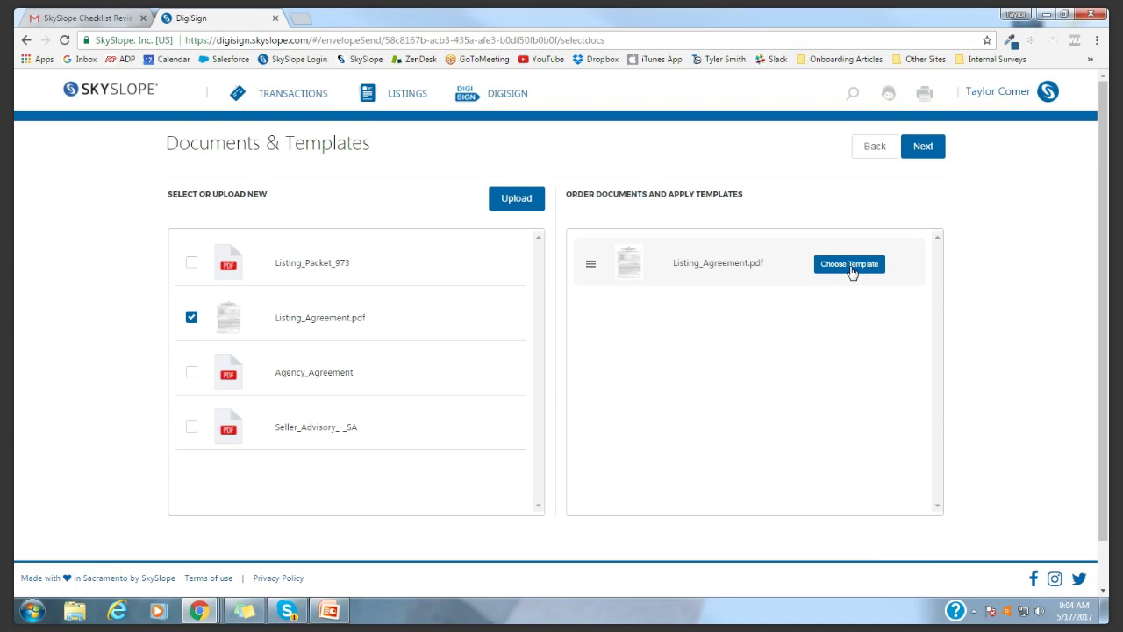
{"action": "left_click", "coordinate": [851, 272]}
{"action": "left_click_drag", "start_coordinate": [845, 290], "coordinate": [858, 426]}
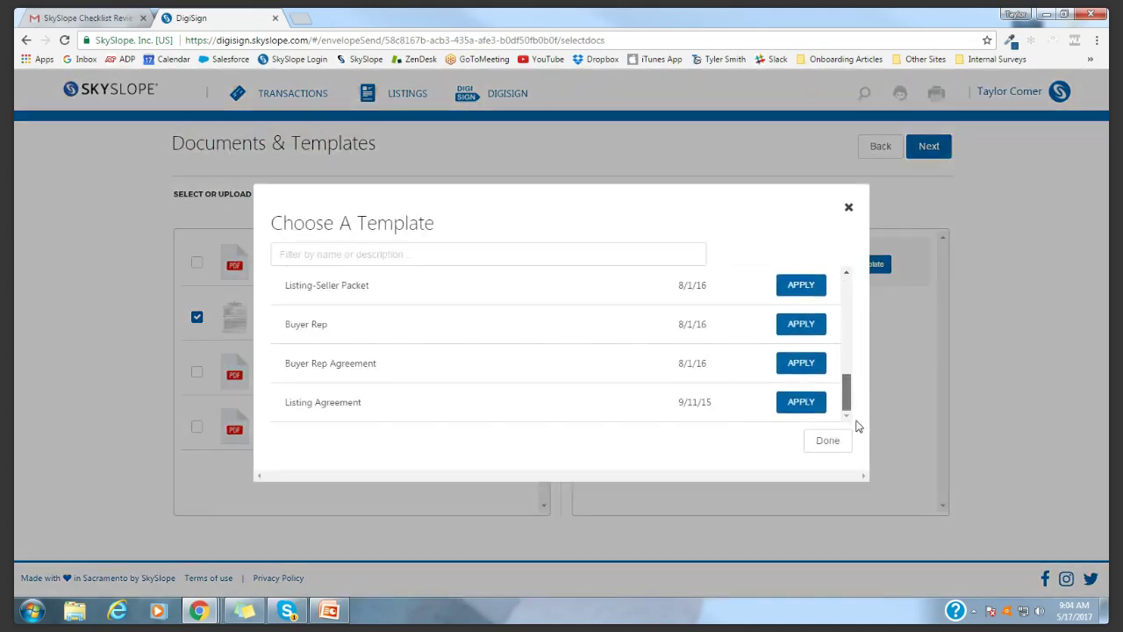
{"action": "left_click", "coordinate": [801, 401]}
{"action": "left_click", "coordinate": [827, 443]}
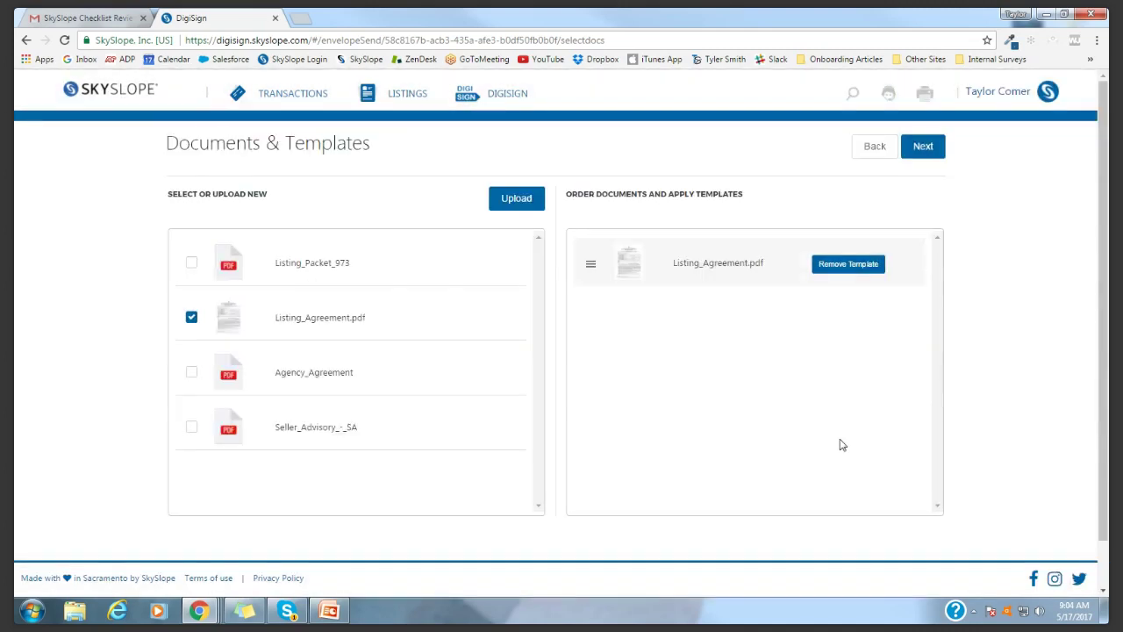
{"action": "left_click", "coordinate": [924, 151]}
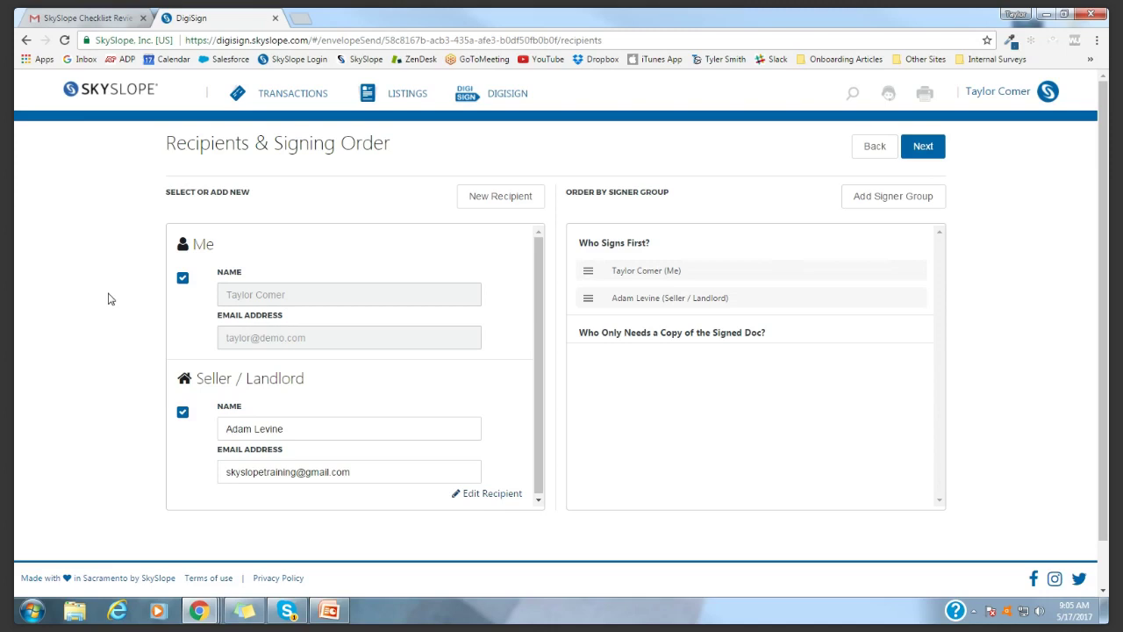
Reorder signers so the agent follows the seller, removing the empty second signing group
{"action": "scroll", "coordinate": [111, 314], "scroll_direction": "down", "scroll_amount": 2}
{"action": "scroll", "coordinate": [113, 315], "scroll_direction": "up", "scroll_amount": 2}
{"action": "left_click", "coordinate": [851, 204]}
{"action": "left_click_drag", "start_coordinate": [650, 272], "coordinate": [660, 320]}
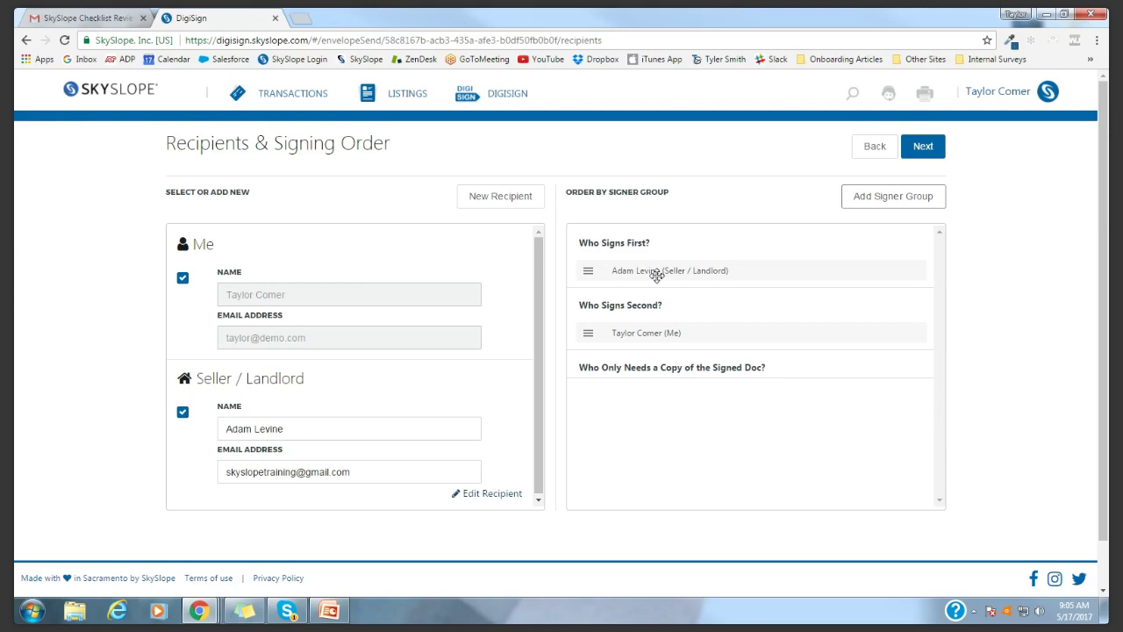
{"action": "left_click_drag", "start_coordinate": [664, 334], "coordinate": [671, 358]}
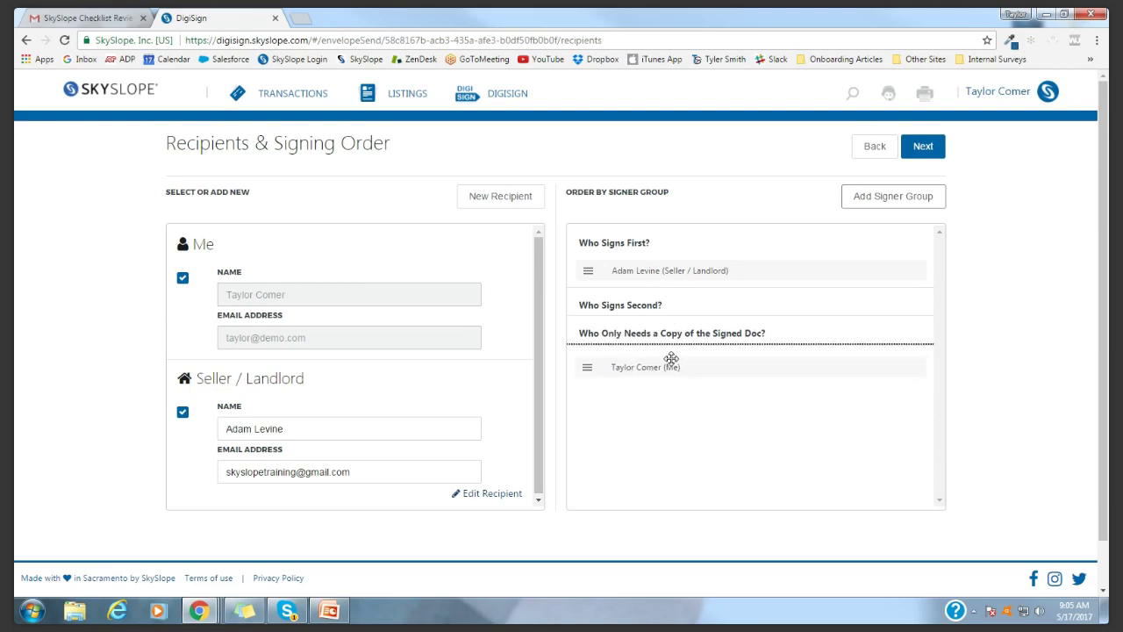
{"action": "left_click_drag", "start_coordinate": [671, 358], "coordinate": [669, 352]}
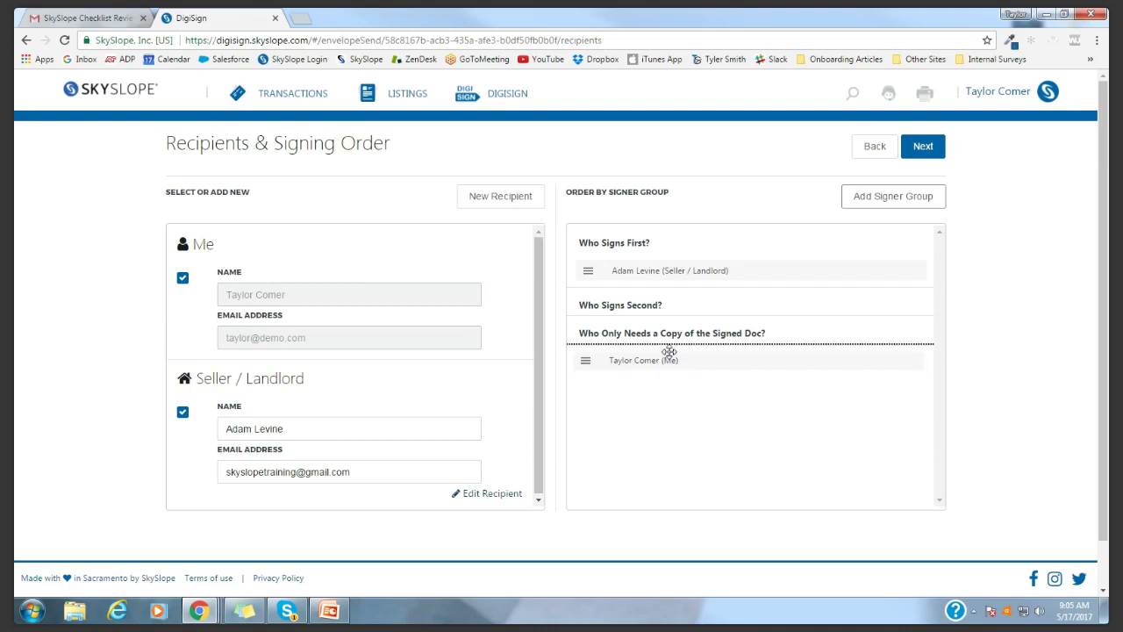
{"action": "left_click_drag", "start_coordinate": [670, 352], "coordinate": [667, 281]}
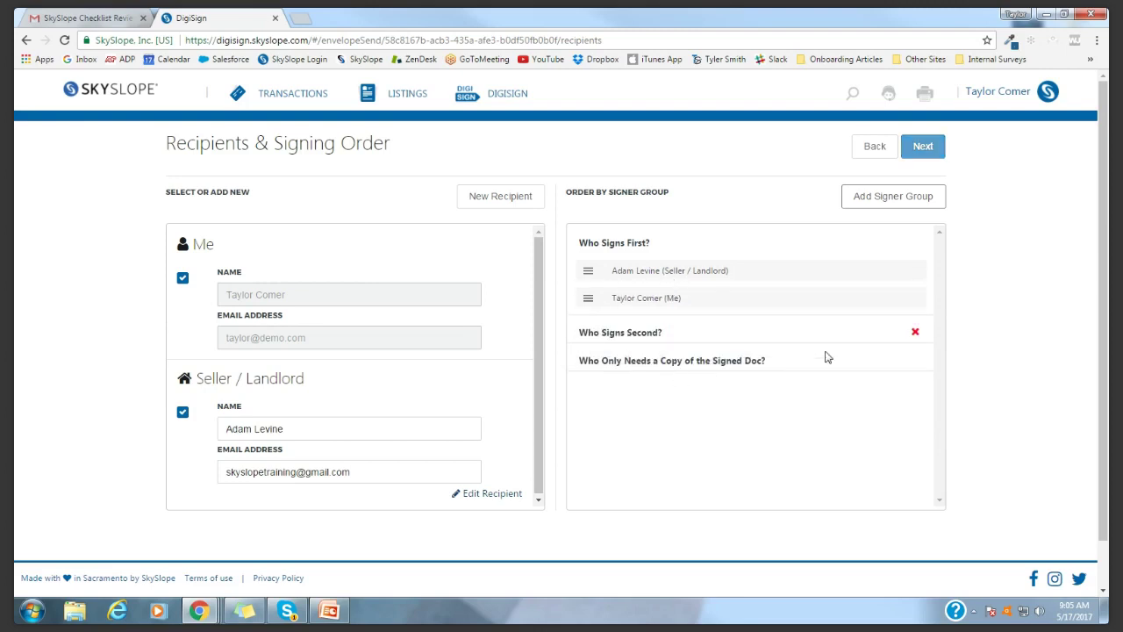
{"action": "left_click", "coordinate": [916, 333]}
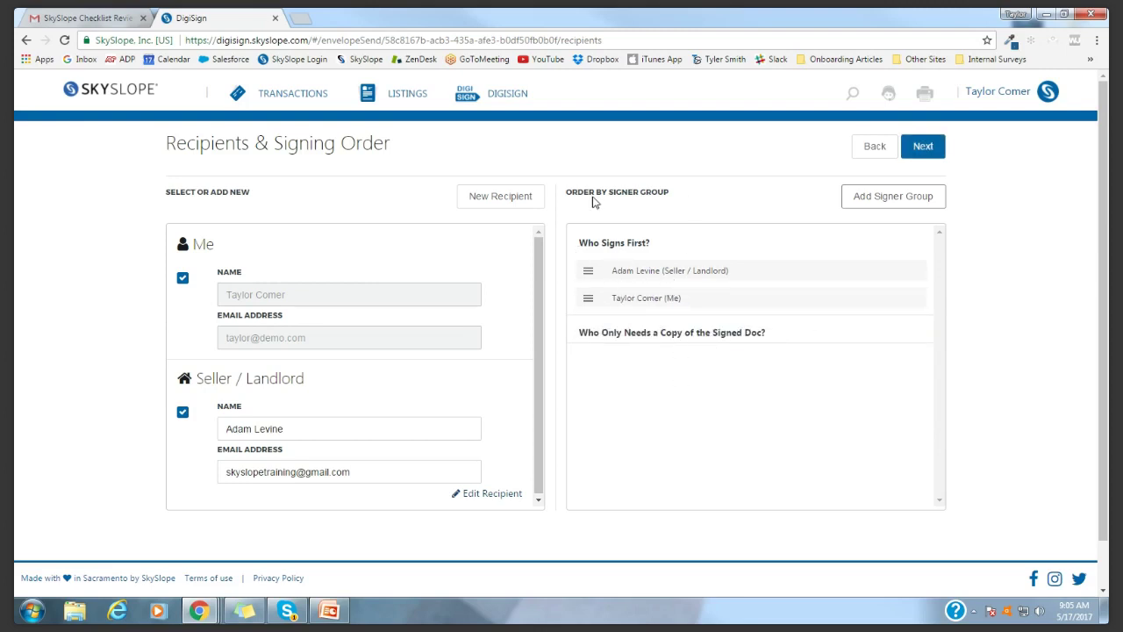
{"action": "left_click", "coordinate": [921, 148]}
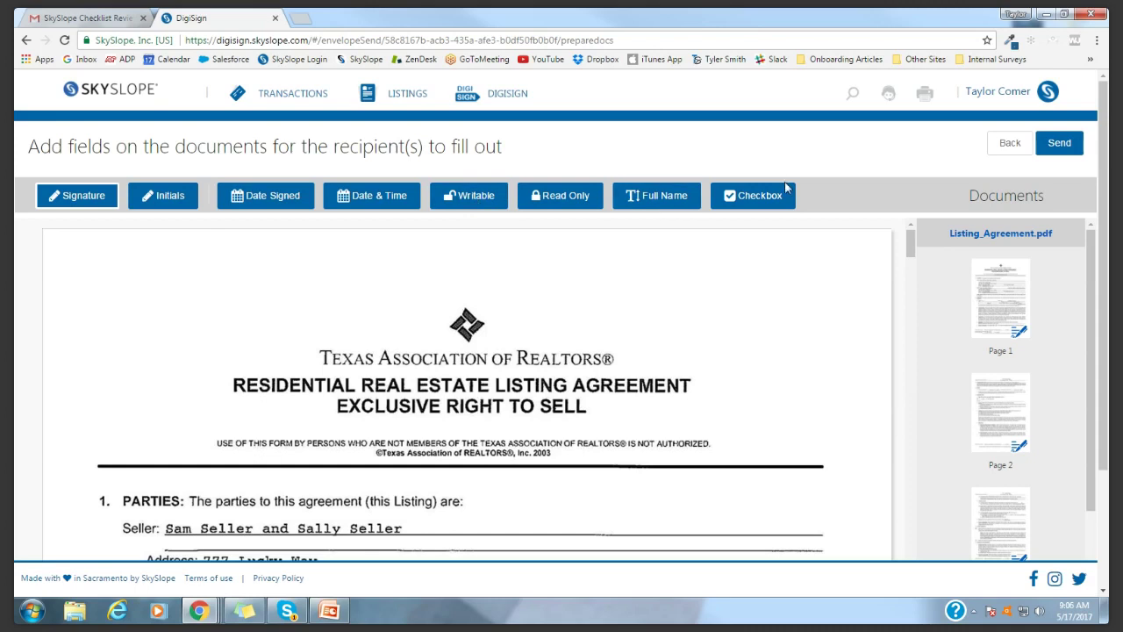
On page 8, place the agent's signature field on the By: line
{"action": "scroll", "coordinate": [720, 372], "scroll_direction": "down", "scroll_amount": 3}
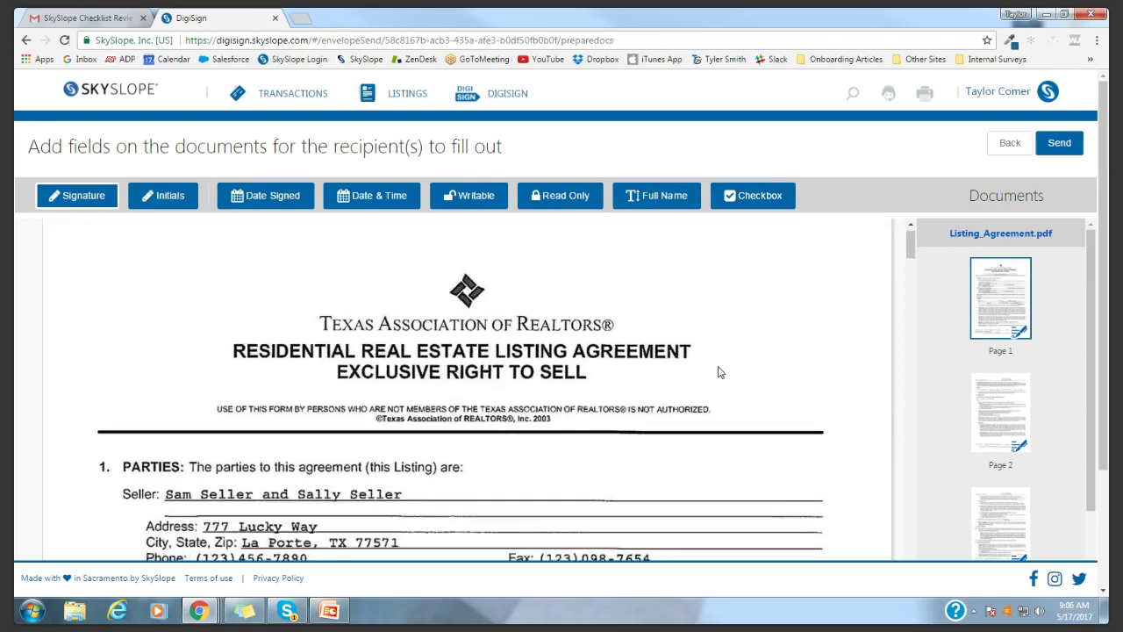
{"action": "scroll", "coordinate": [699, 376], "scroll_direction": "up", "scroll_amount": 4}
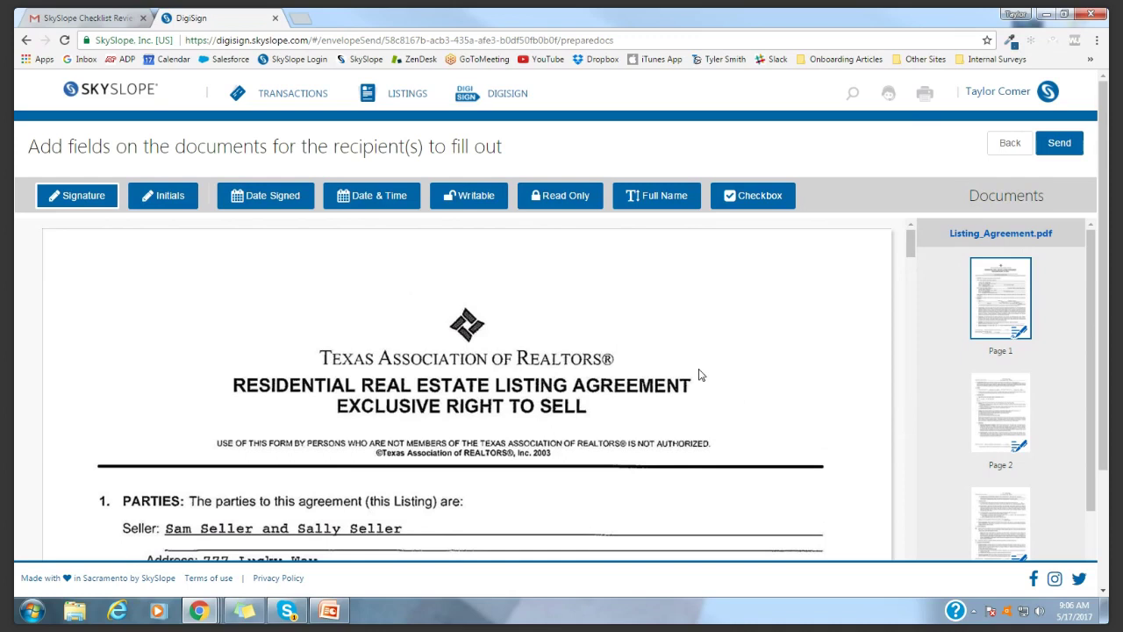
{"action": "scroll", "coordinate": [760, 360], "scroll_direction": "down", "scroll_amount": 3}
{"action": "scroll", "coordinate": [760, 360], "scroll_direction": "down", "scroll_amount": 5}
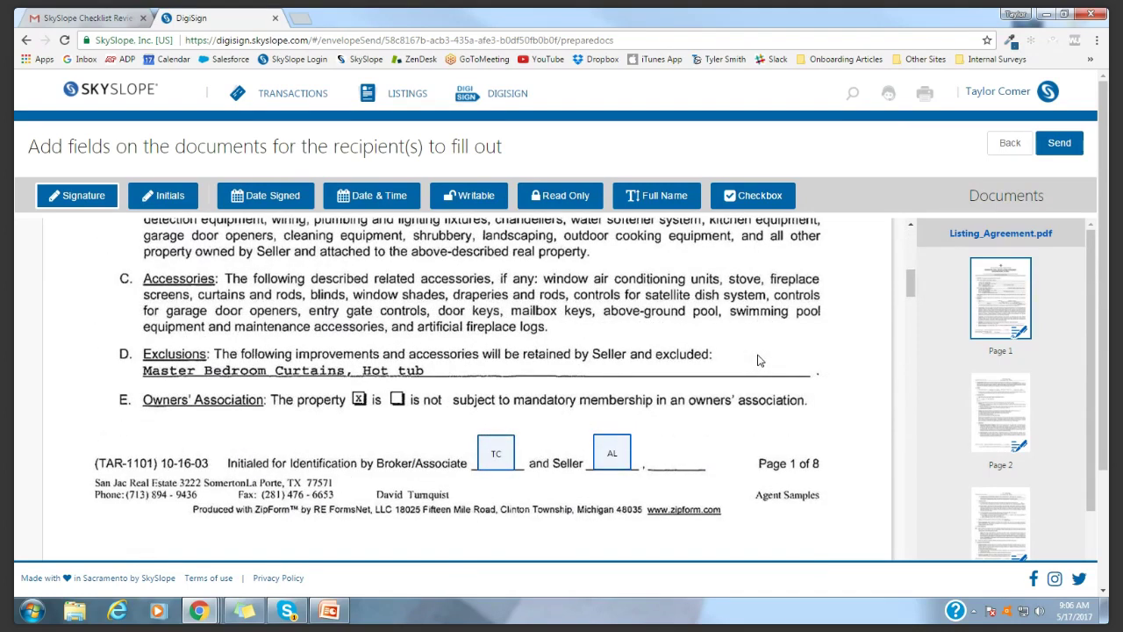
{"action": "scroll", "coordinate": [760, 360], "scroll_direction": "down", "scroll_amount": 2}
{"action": "scroll", "coordinate": [652, 231], "scroll_direction": "up", "scroll_amount": 2}
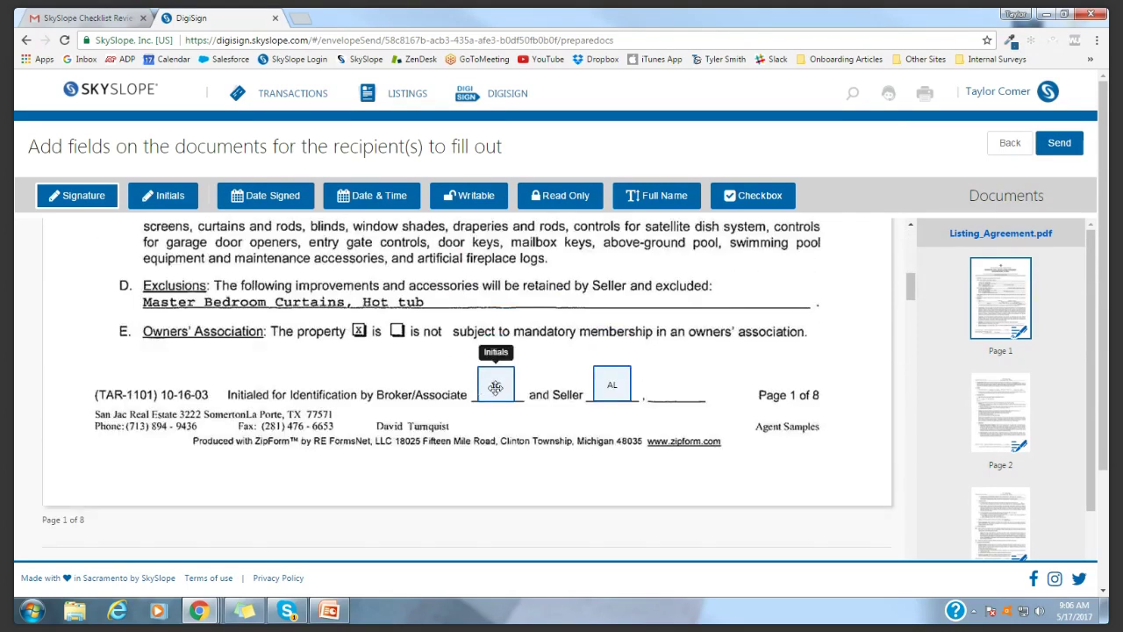
{"action": "scroll", "coordinate": [812, 391], "scroll_direction": "down", "scroll_amount": 3}
{"action": "scroll", "coordinate": [812, 391], "scroll_direction": "down", "scroll_amount": 10}
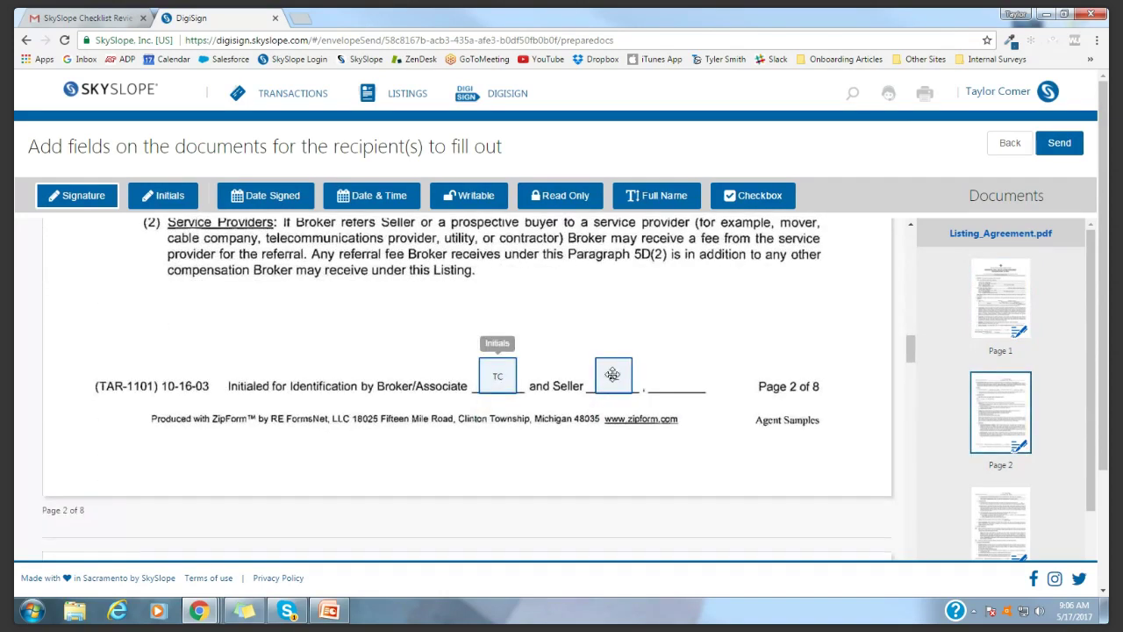
{"action": "scroll", "coordinate": [983, 351], "scroll_direction": "down", "scroll_amount": 8}
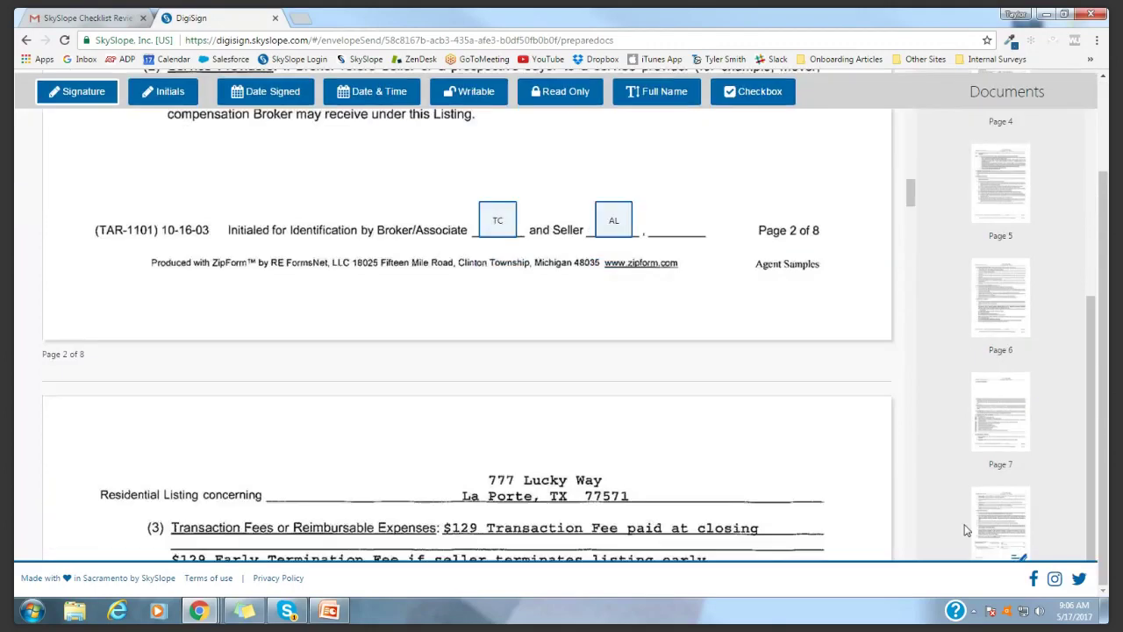
{"action": "scroll", "coordinate": [357, 402], "scroll_direction": "down", "scroll_amount": 9}
{"action": "scroll", "coordinate": [358, 403], "scroll_direction": "down", "scroll_amount": 20}
{"action": "scroll", "coordinate": [357, 403], "scroll_direction": "down", "scroll_amount": 8}
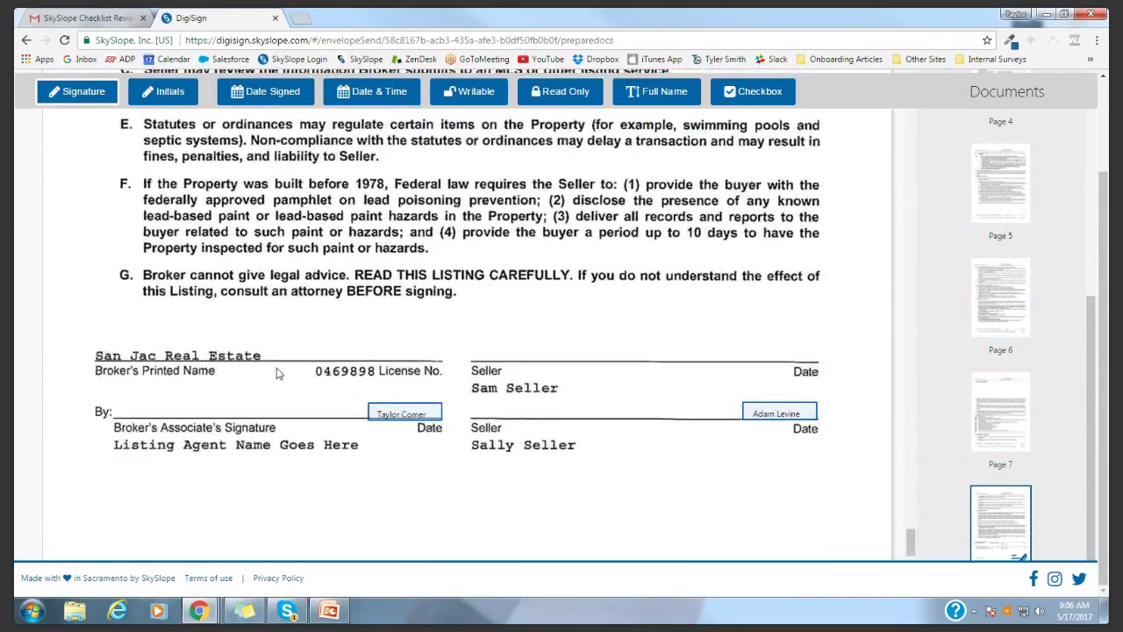
{"action": "left_click", "coordinate": [146, 397]}
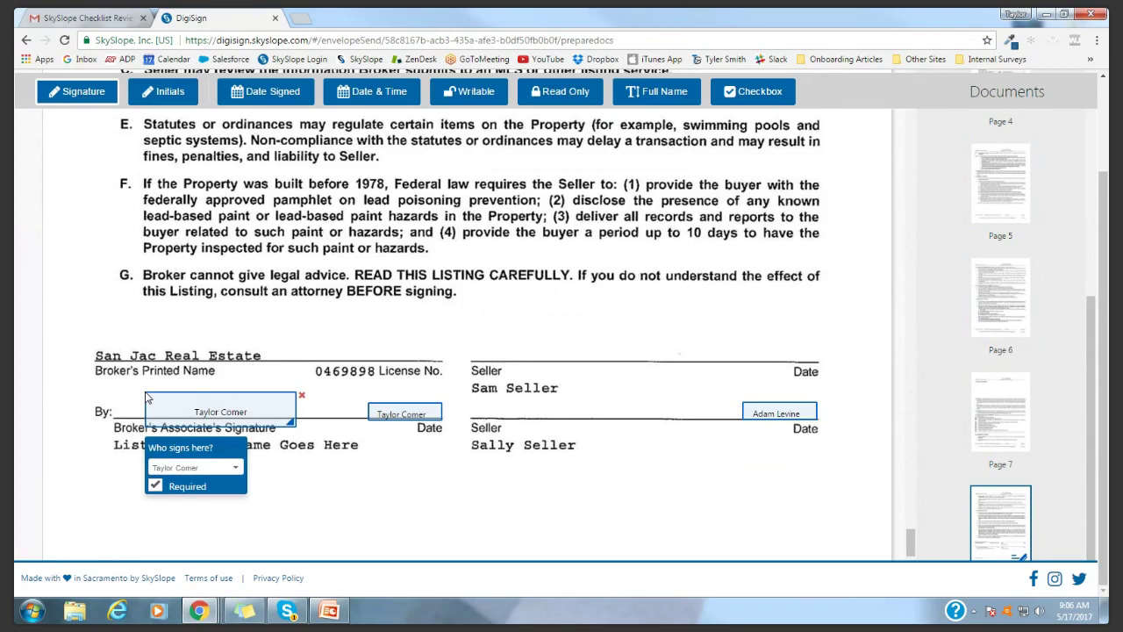
{"action": "mouse_move", "coordinate": [230, 416]}
{"action": "left_mouse_down"}
{"action": "mouse_move", "coordinate": [136, 382]}
{"action": "mouse_move", "coordinate": [208, 416]}
{"action": "mouse_move", "coordinate": [206, 405]}
{"action": "mouse_move", "coordinate": [182, 407]}
{"action": "left_mouse_up"}
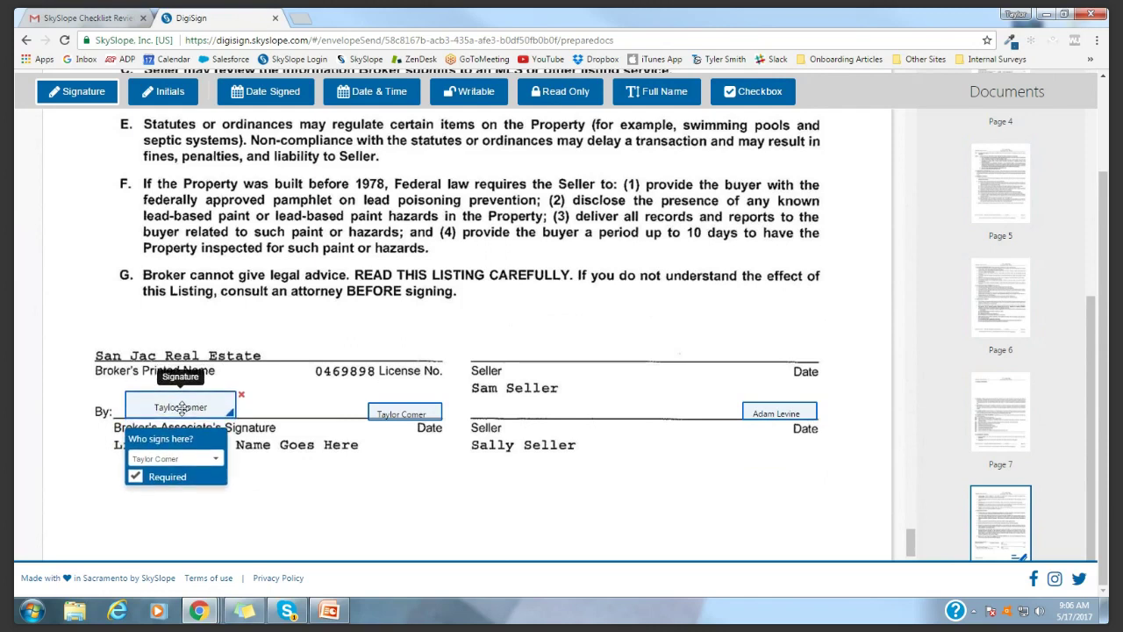
Add a signature field on the Seller line and assign it to the seller
{"action": "left_click", "coordinate": [472, 397]}
{"action": "left_click_drag", "start_coordinate": [501, 404], "coordinate": [504, 401]}
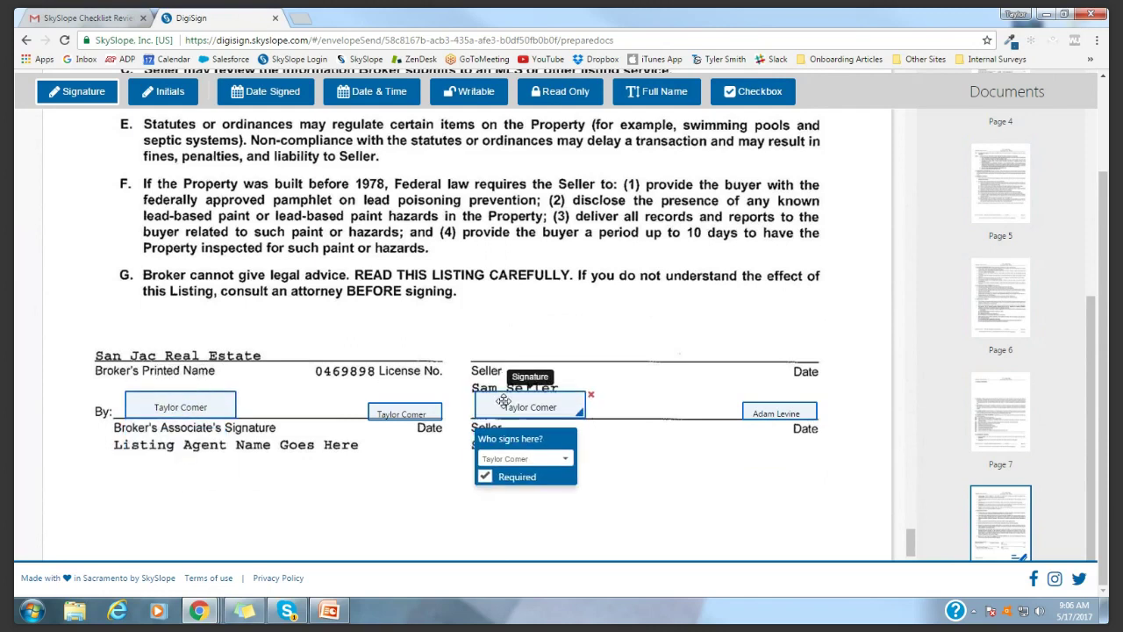
{"action": "left_click", "coordinate": [525, 459]}
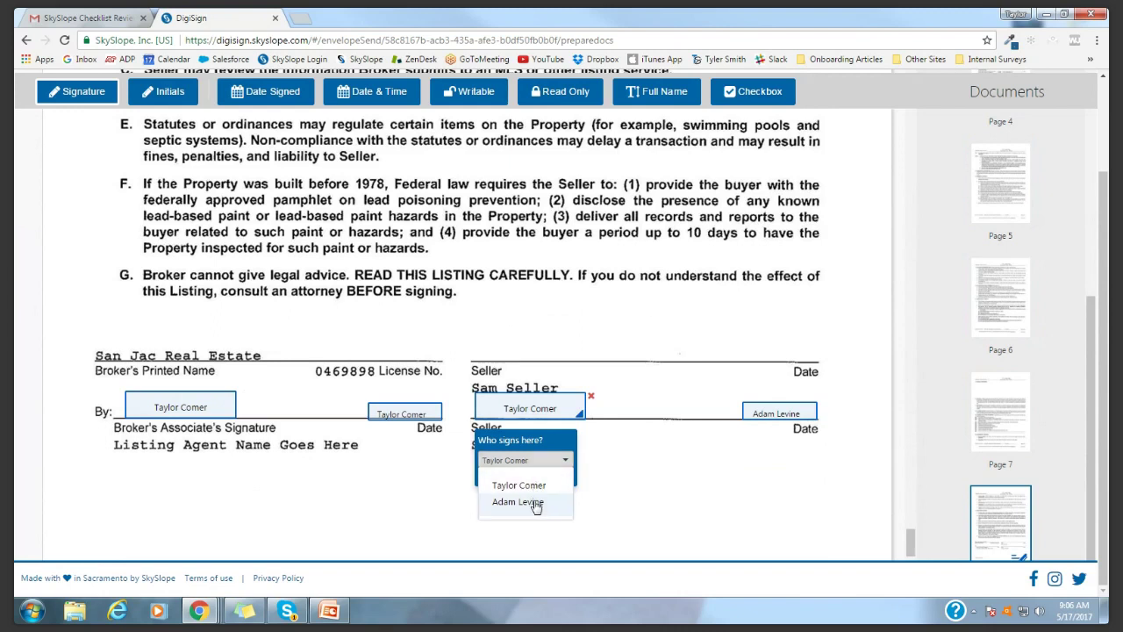
{"action": "left_click", "coordinate": [536, 506]}
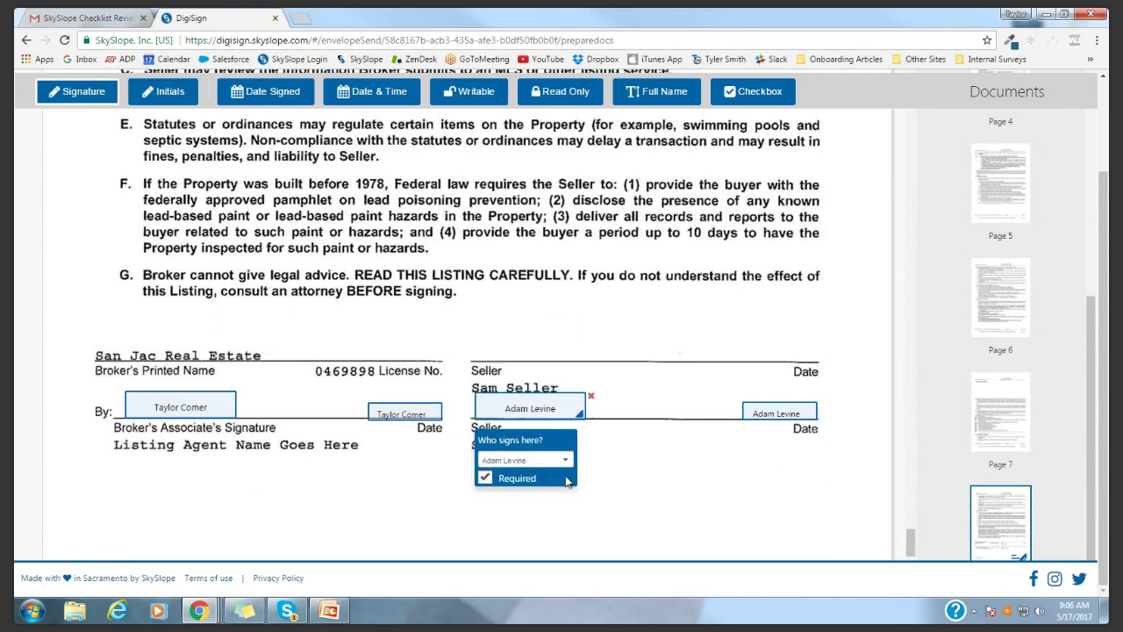
{"action": "left_click", "coordinate": [525, 460]}
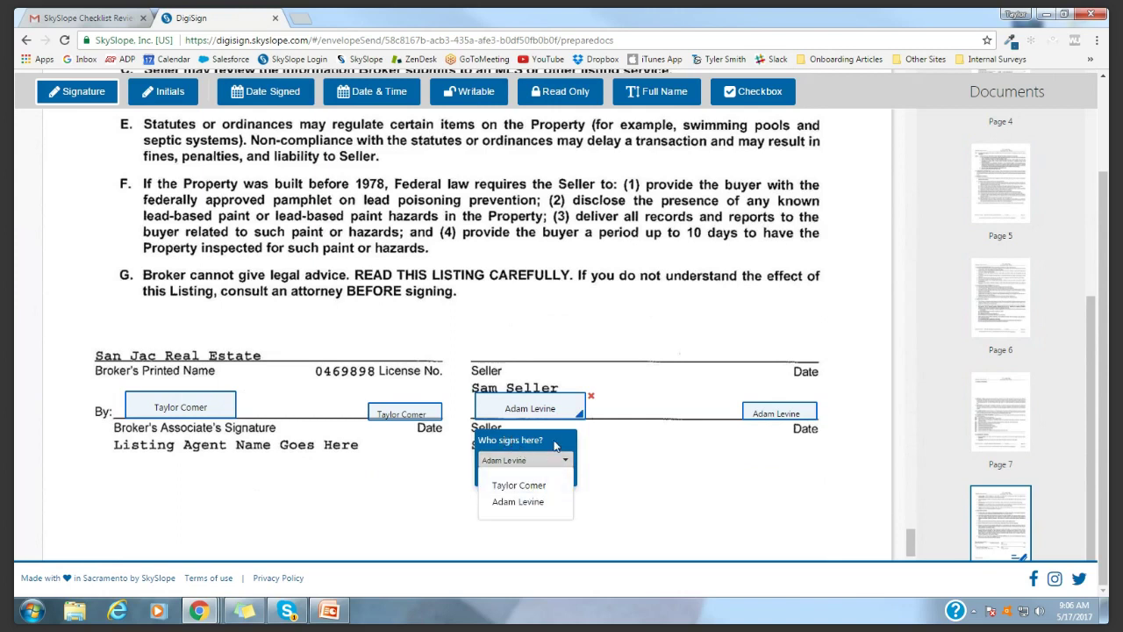
{"action": "scroll", "coordinate": [942, 400], "scroll_direction": "up", "scroll_amount": 5}
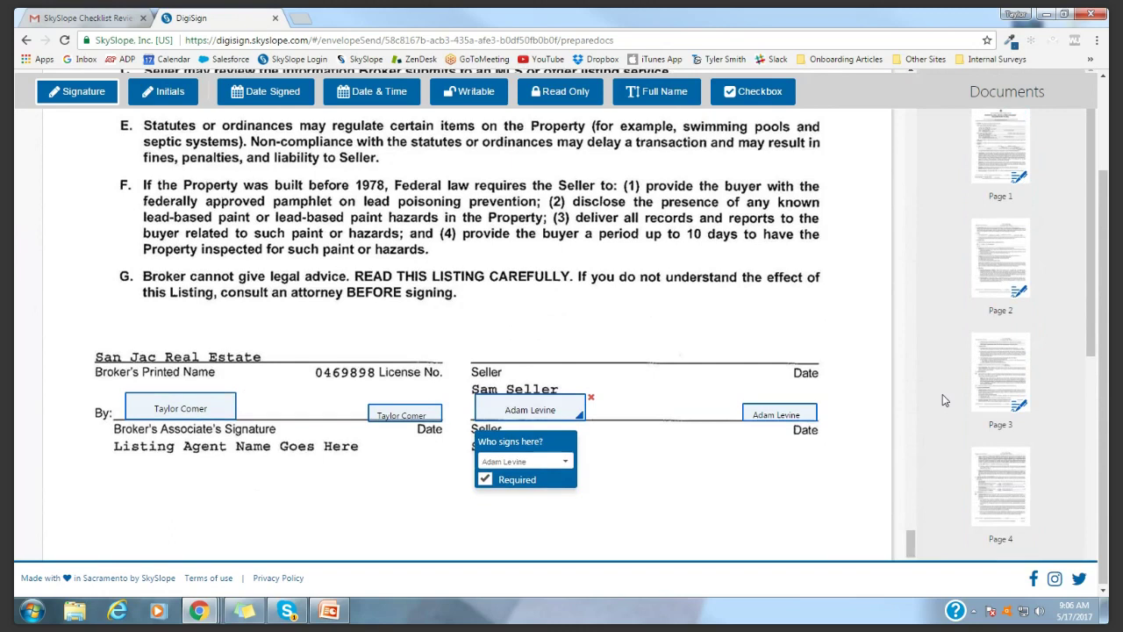
{"action": "scroll", "coordinate": [943, 400], "scroll_direction": "up", "scroll_amount": 2}
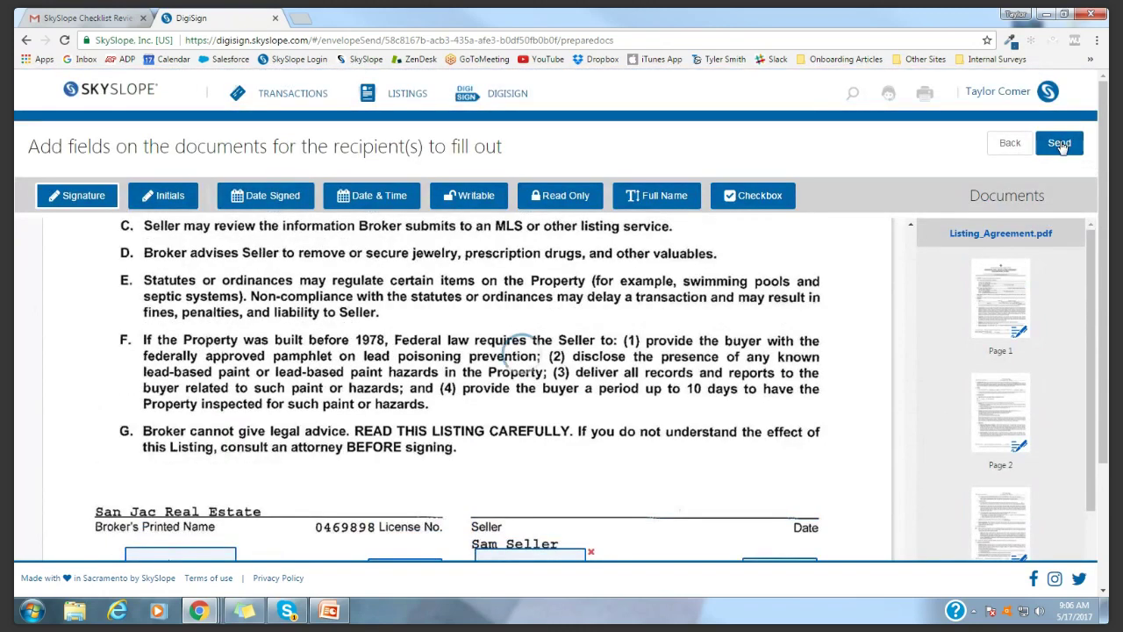
Send the envelope with the message 'One more signature!', then choose Sign Now
{"action": "left_click", "coordinate": [1061, 144]}
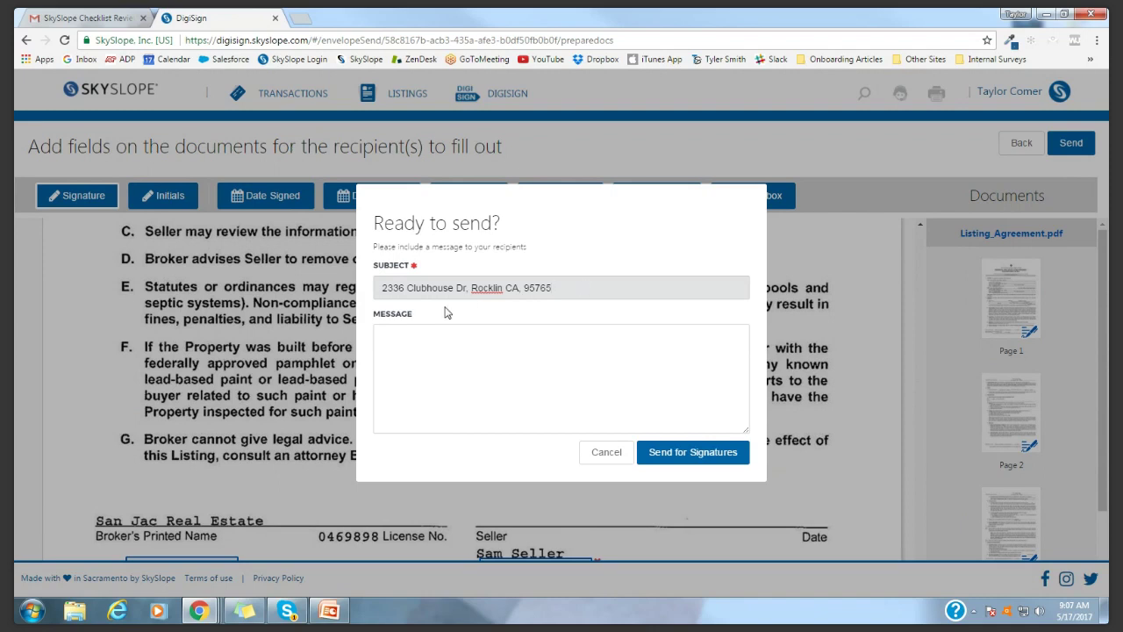
{"action": "left_click", "coordinate": [569, 345]}
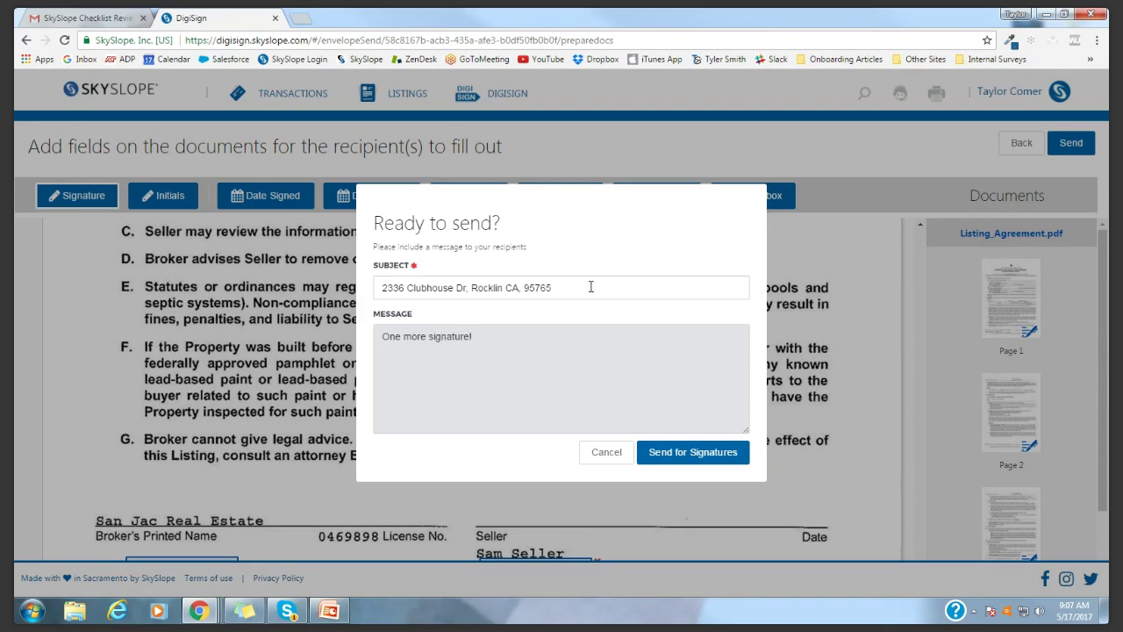
{"action": "left_click_drag", "start_coordinate": [590, 287], "coordinate": [331, 286]}
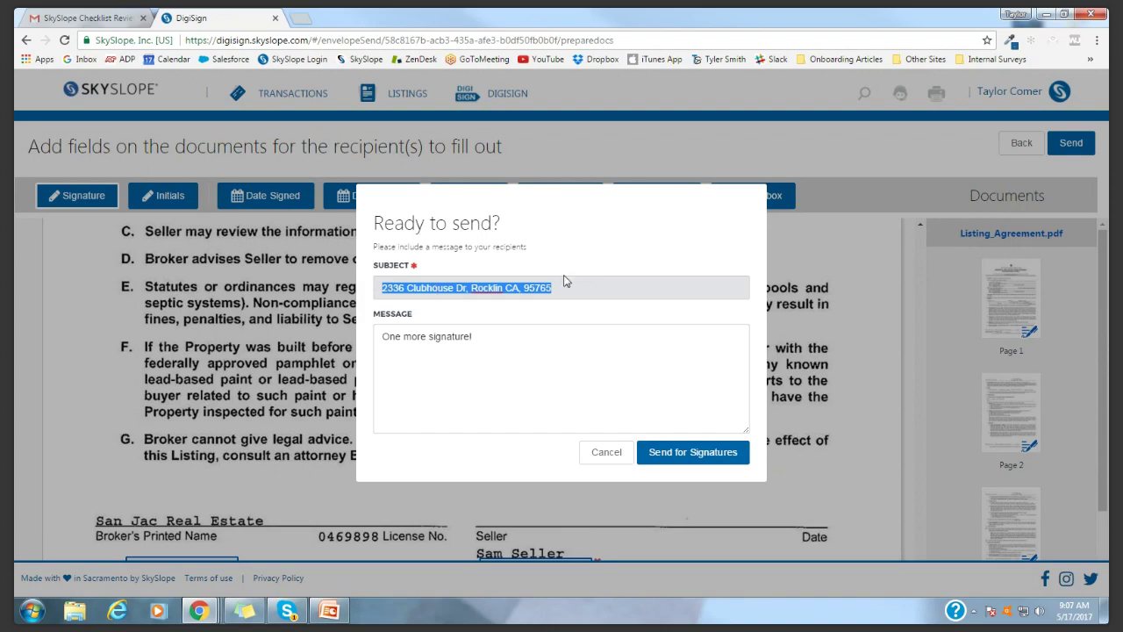
{"action": "left_click", "coordinate": [611, 347]}
{"action": "left_click", "coordinate": [704, 459]}
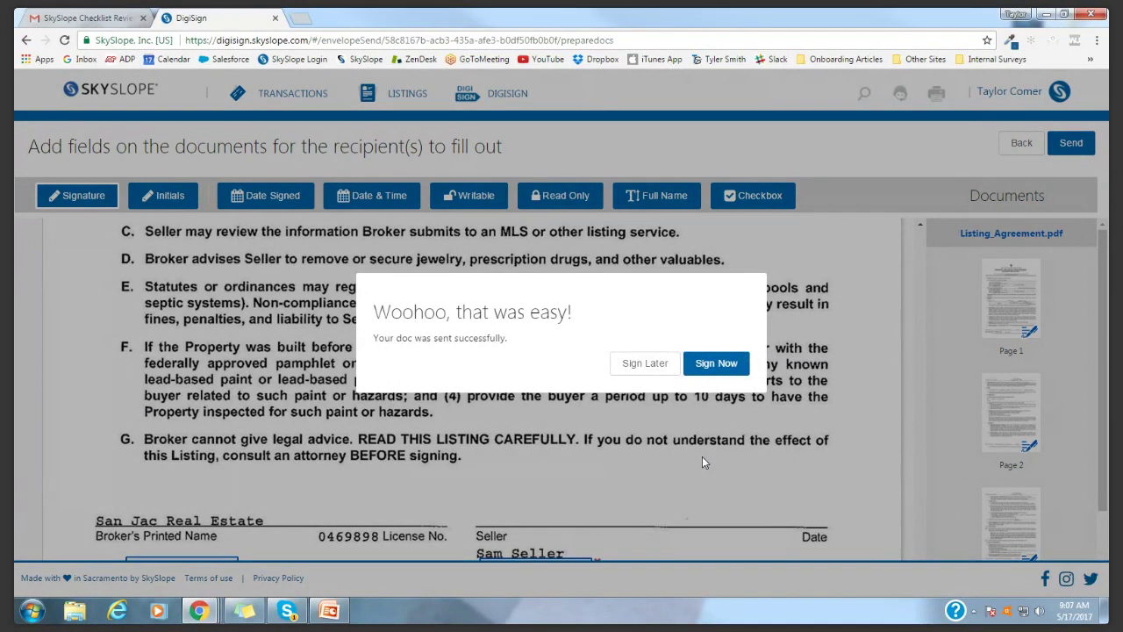
{"action": "left_click", "coordinate": [718, 368]}
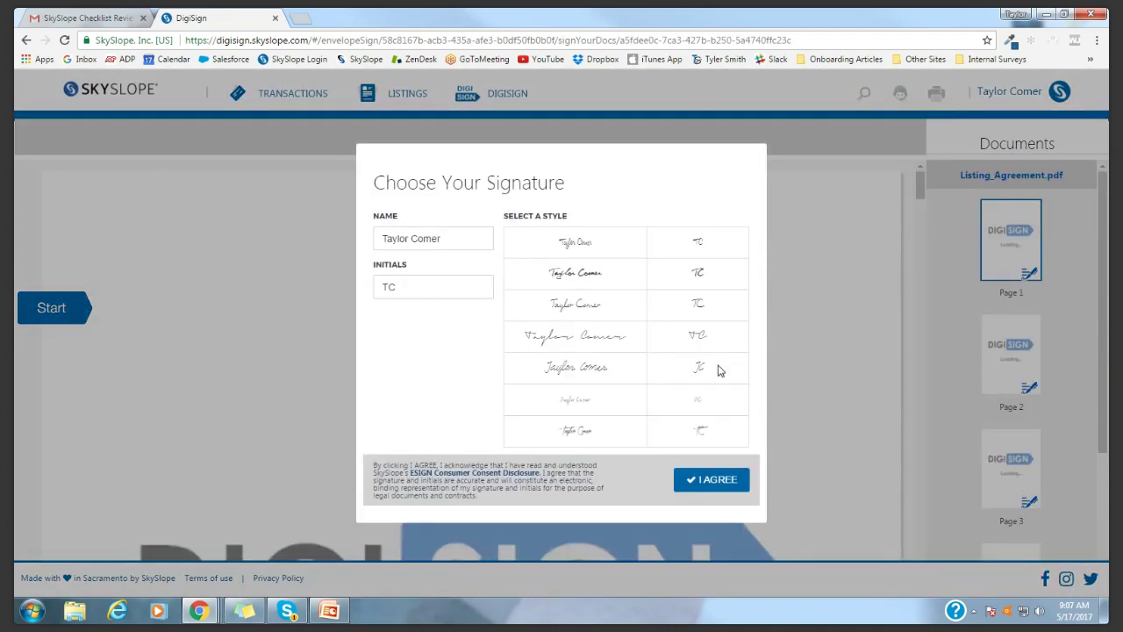
Adopt the second signature style with the agent's name and initials
{"action": "left_click", "coordinate": [463, 243]}
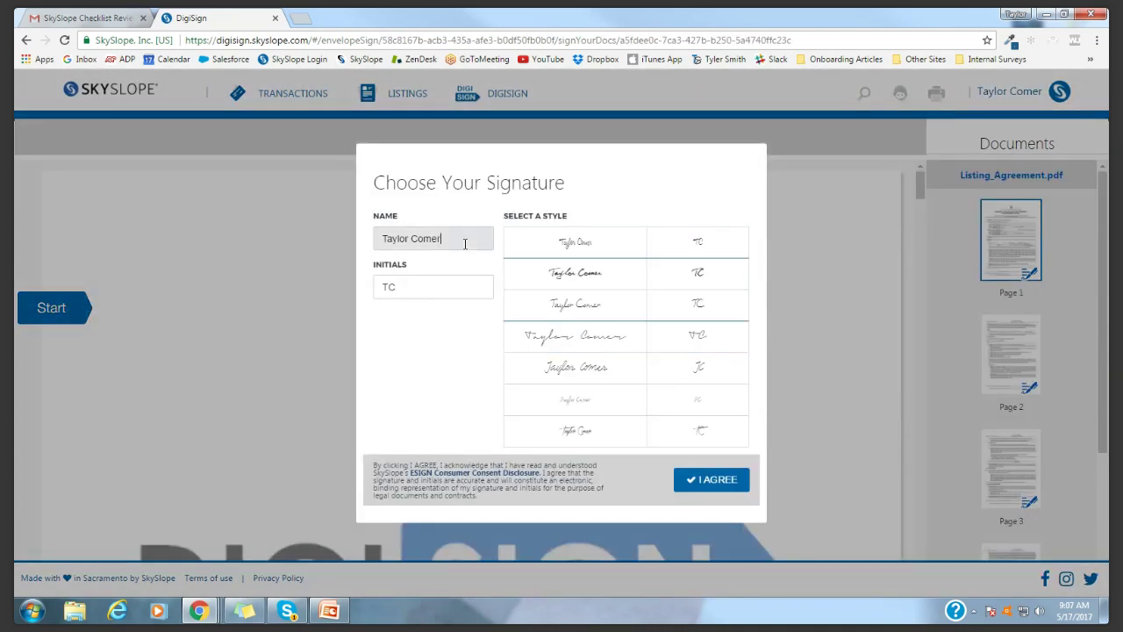
{"action": "left_click", "coordinate": [421, 284]}
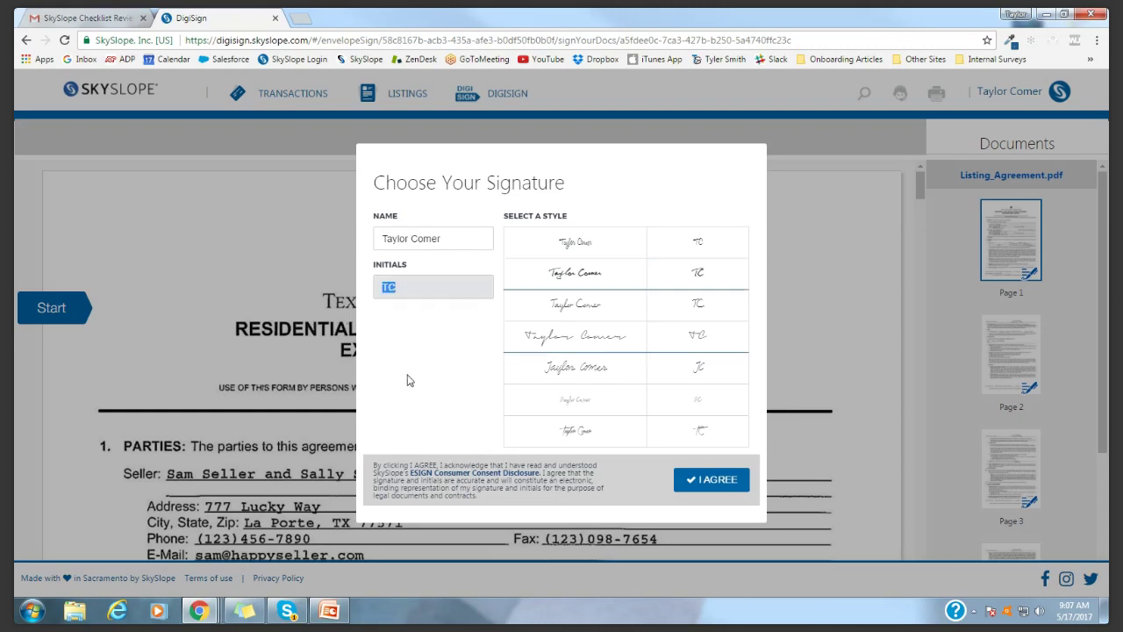
{"action": "left_click", "coordinate": [597, 288]}
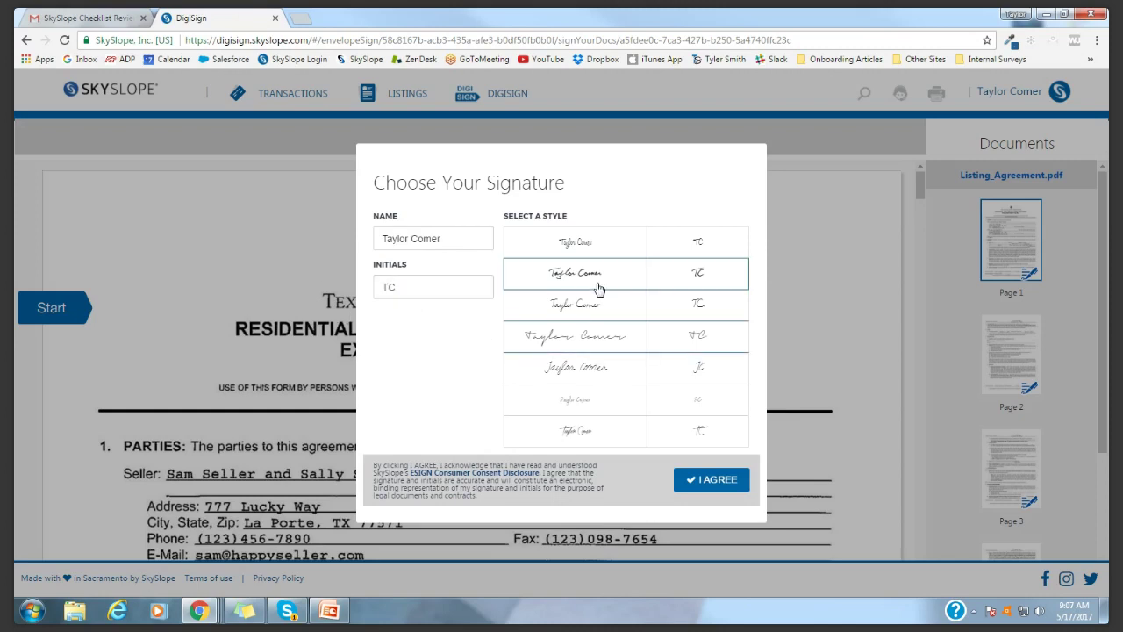
{"action": "left_click", "coordinate": [719, 484]}
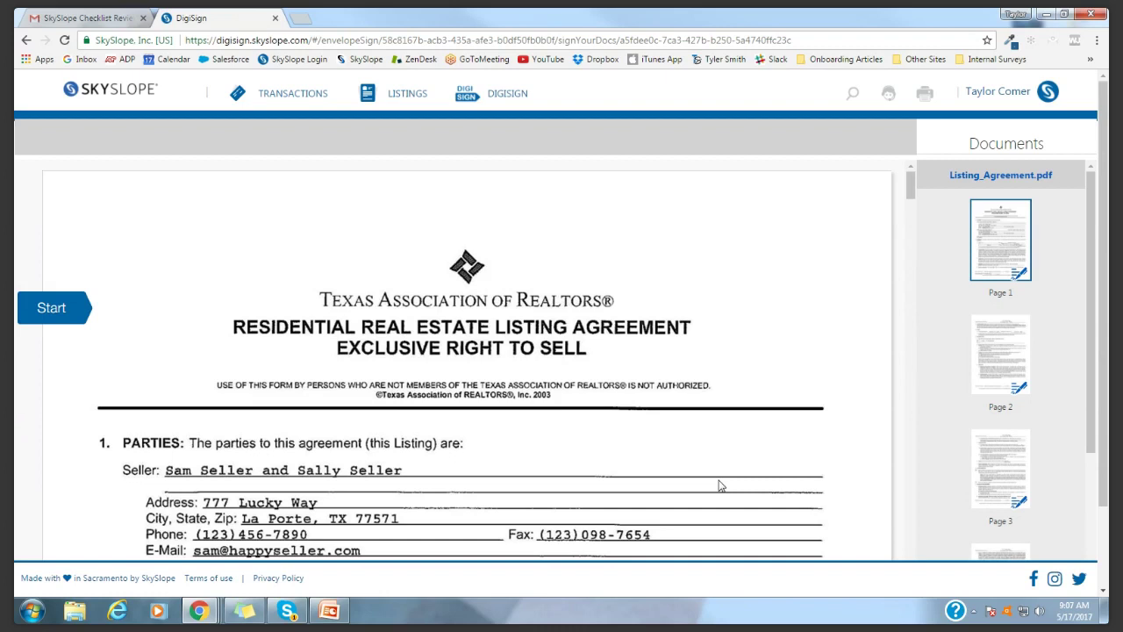
{"action": "scroll", "coordinate": [187, 366], "scroll_direction": "down", "scroll_amount": 3}
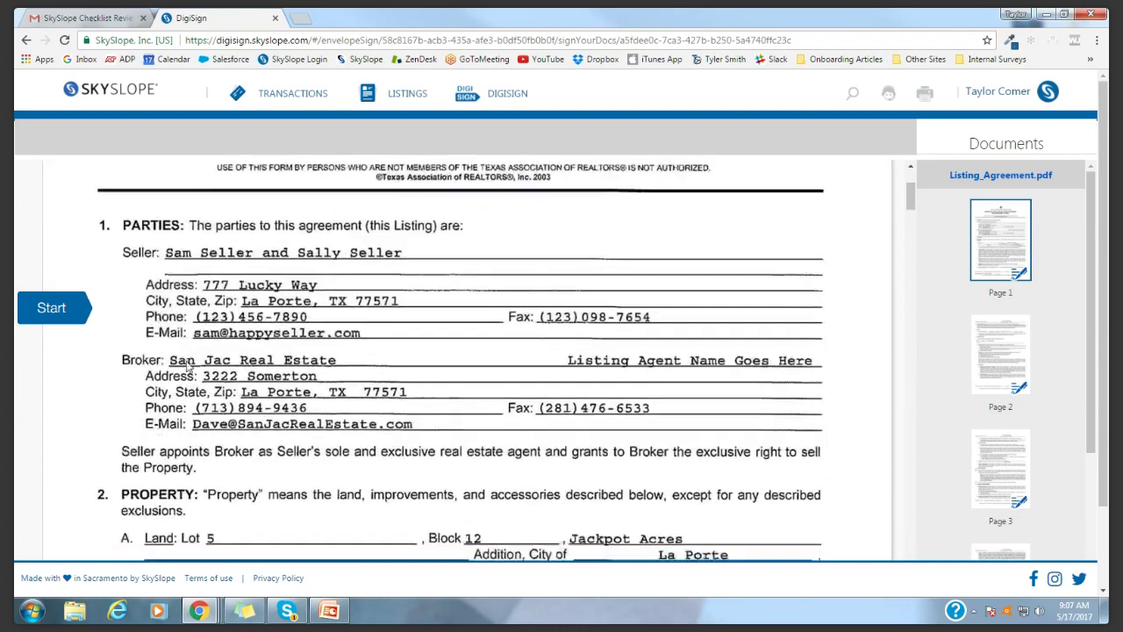
{"action": "scroll", "coordinate": [187, 366], "scroll_direction": "down", "scroll_amount": 2}
Initial pages 1–3, sign the broker's associate By: line, and submit
{"action": "left_click", "coordinate": [51, 313]}
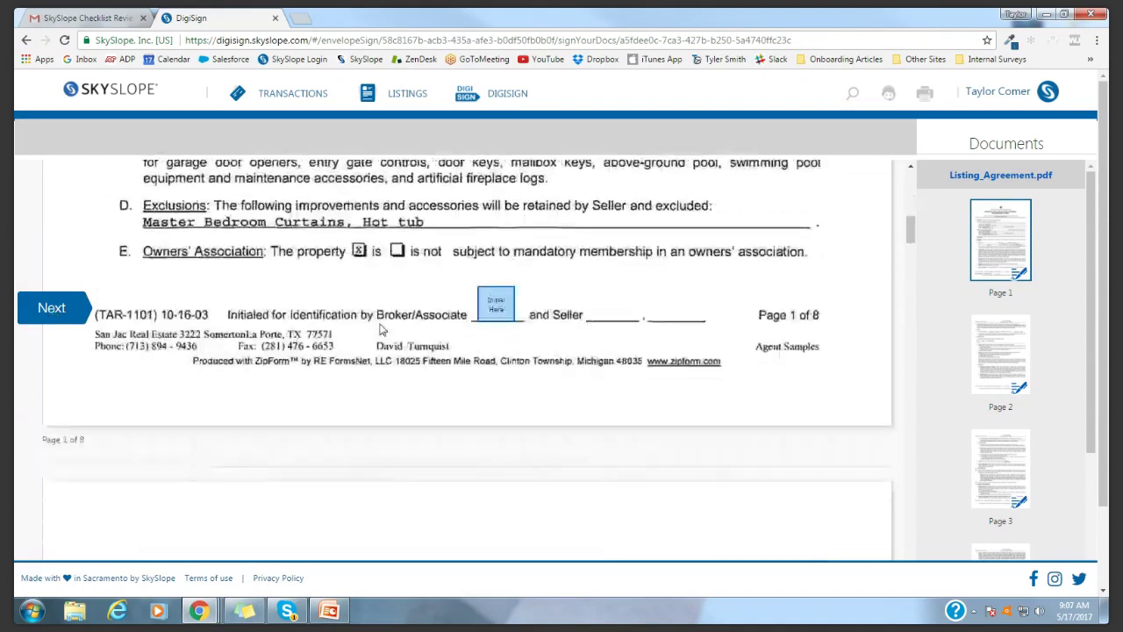
{"action": "left_click", "coordinate": [497, 303]}
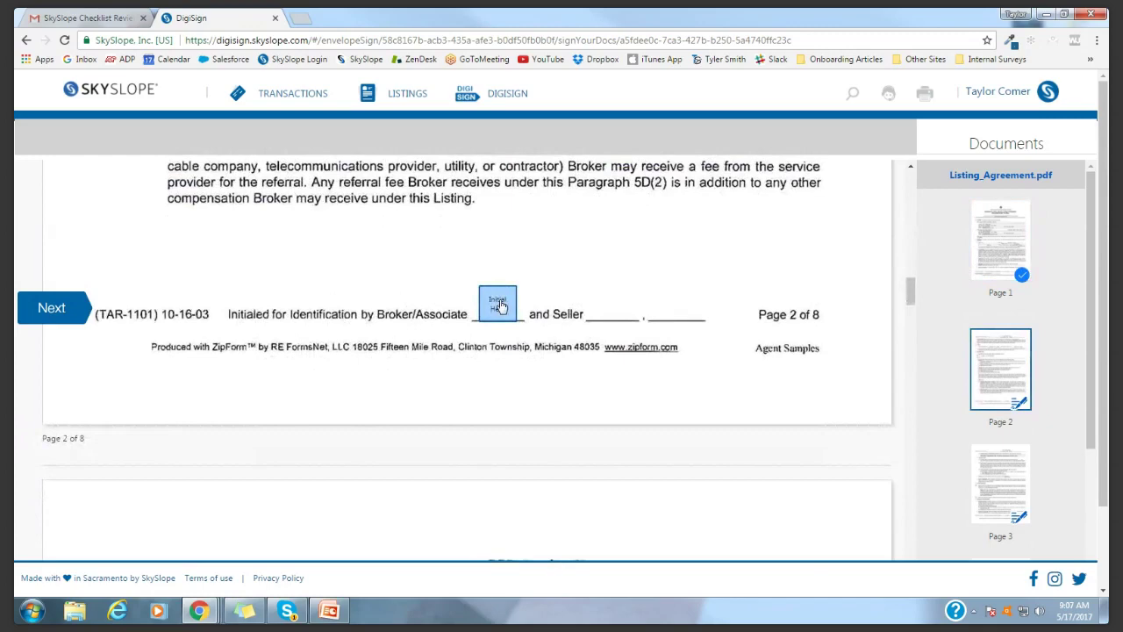
{"action": "left_click", "coordinate": [497, 304]}
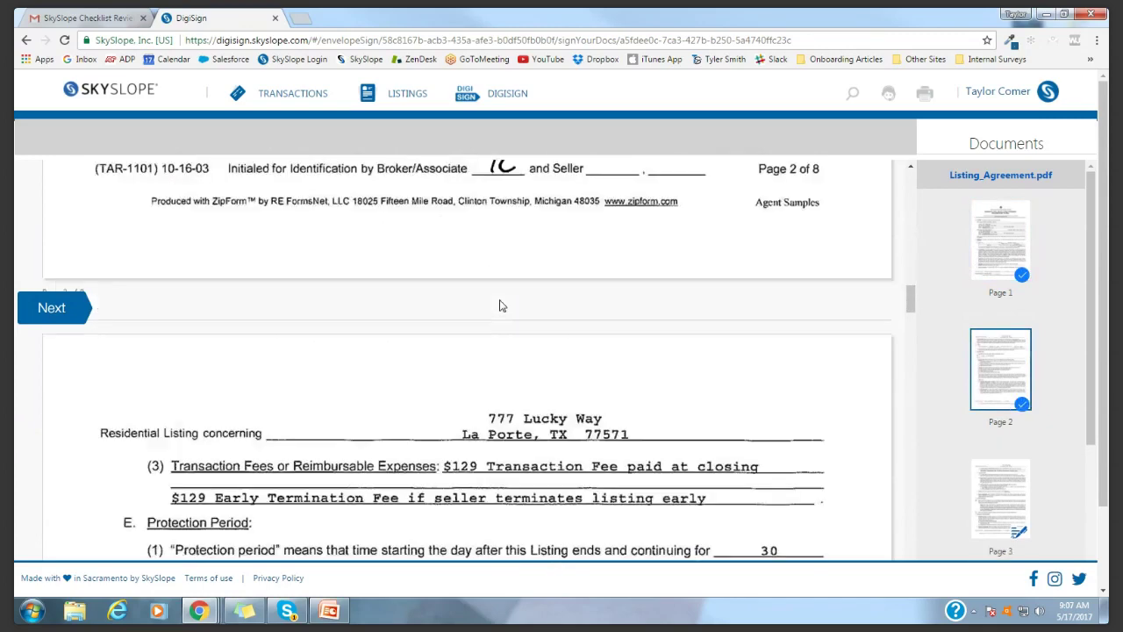
{"action": "left_click", "coordinate": [497, 304]}
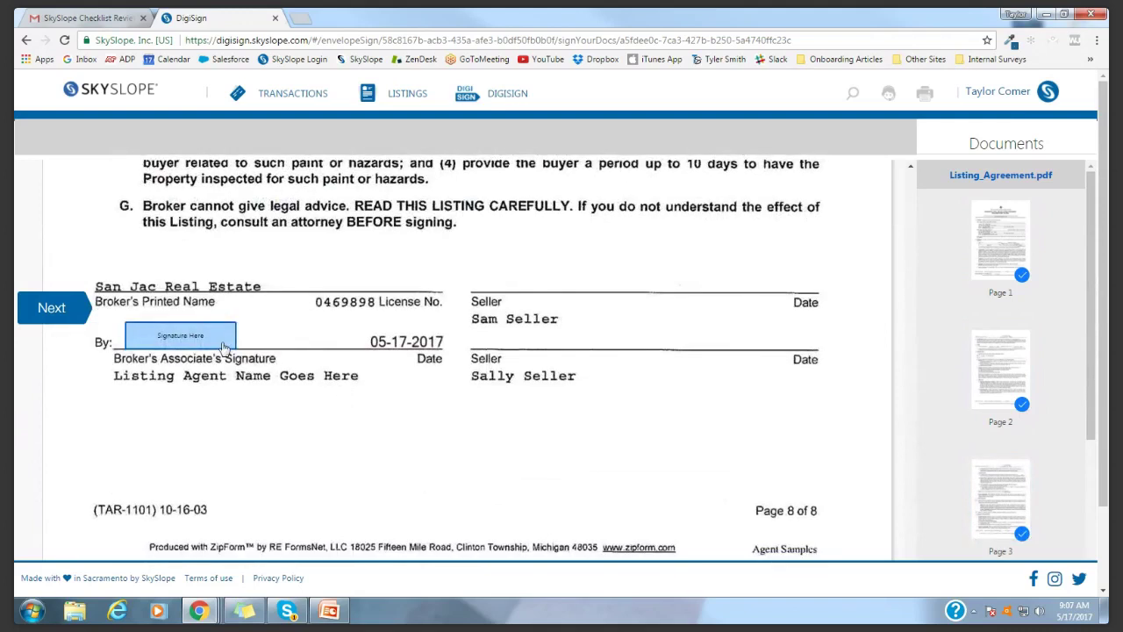
{"action": "left_click", "coordinate": [205, 337]}
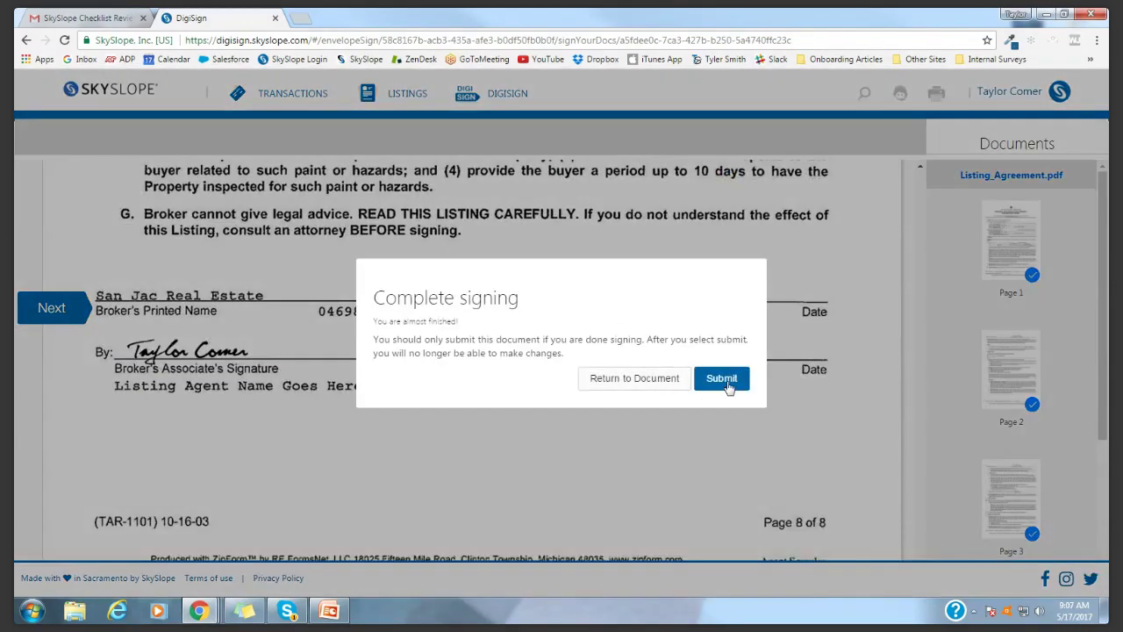
{"action": "left_click", "coordinate": [725, 385]}
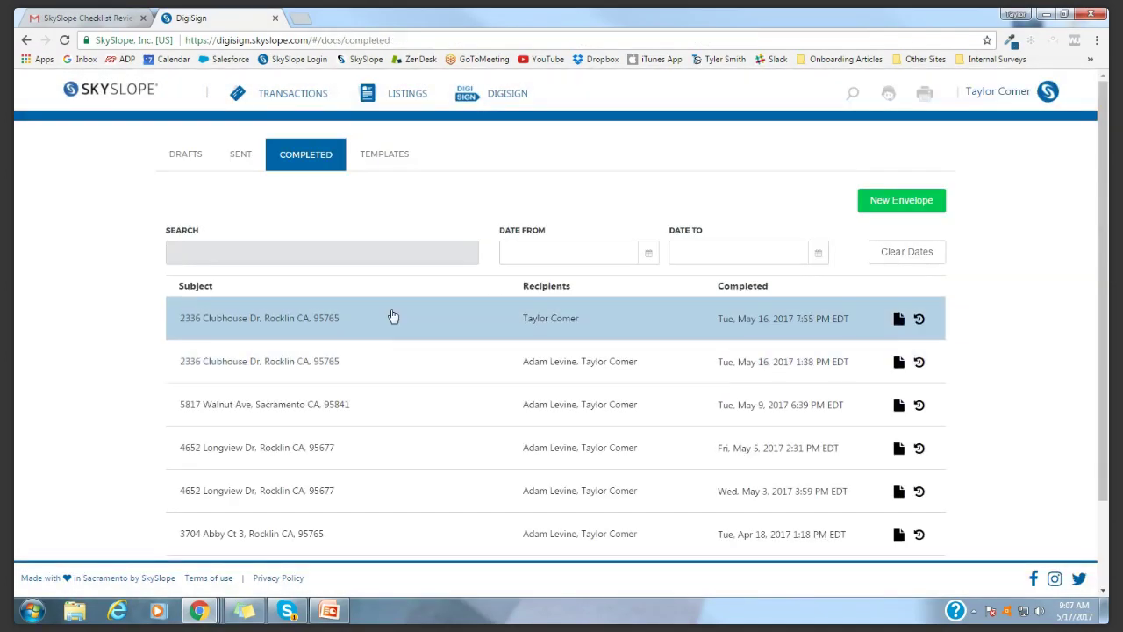
{"action": "left_click", "coordinate": [241, 164]}
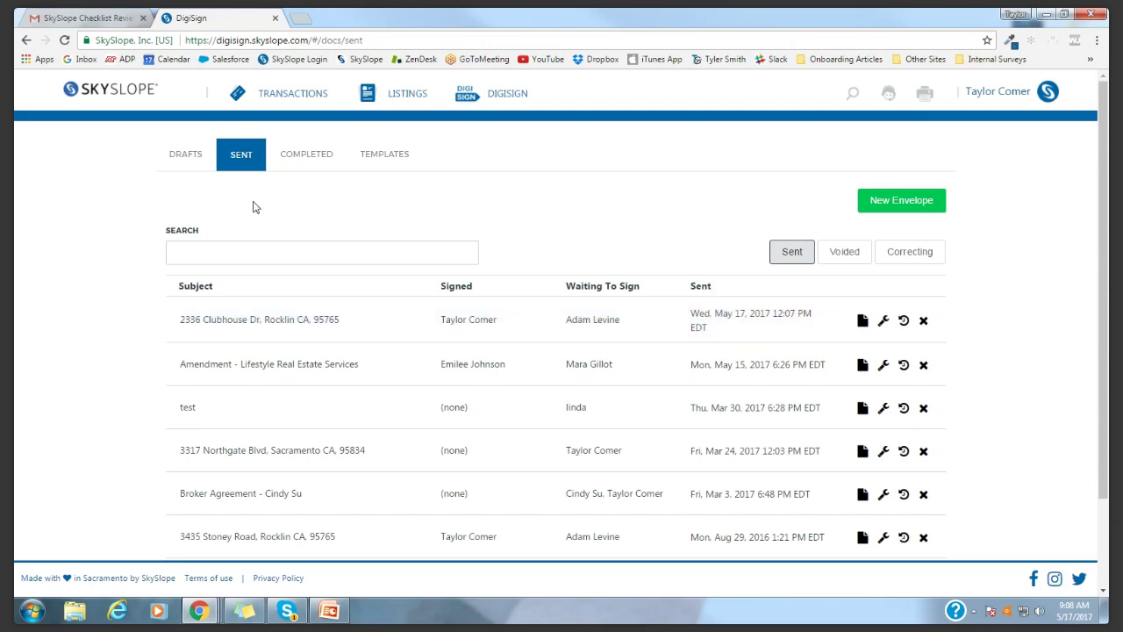
{"action": "left_click", "coordinate": [84, 17]}
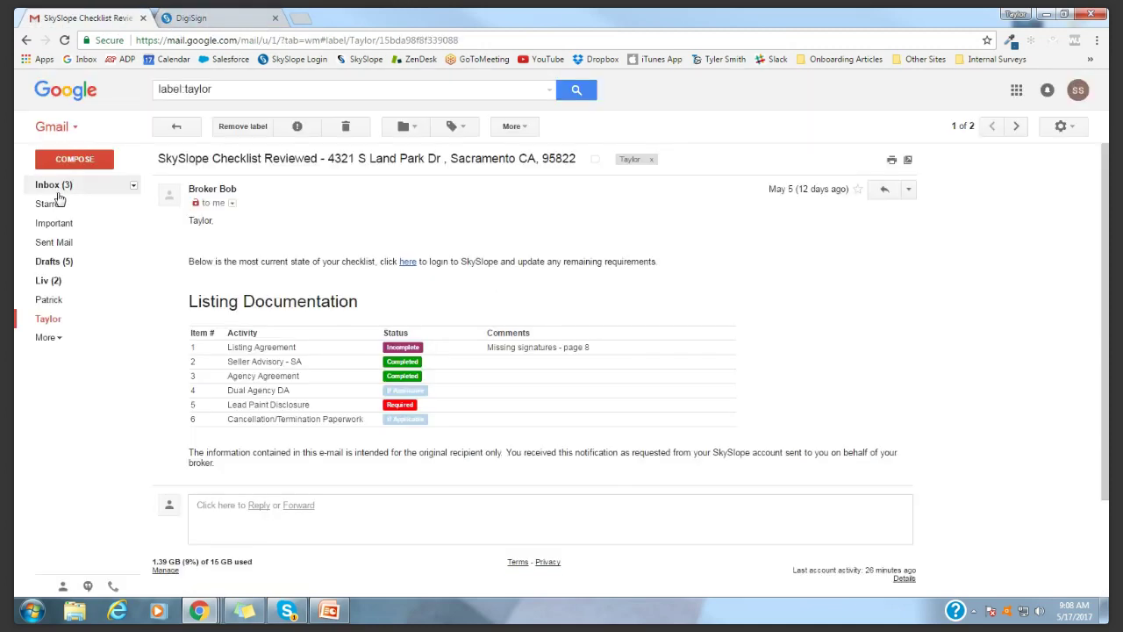
Refresh the Gmail inbox and open the new DigiSign signing request email
{"action": "left_click", "coordinate": [53, 186]}
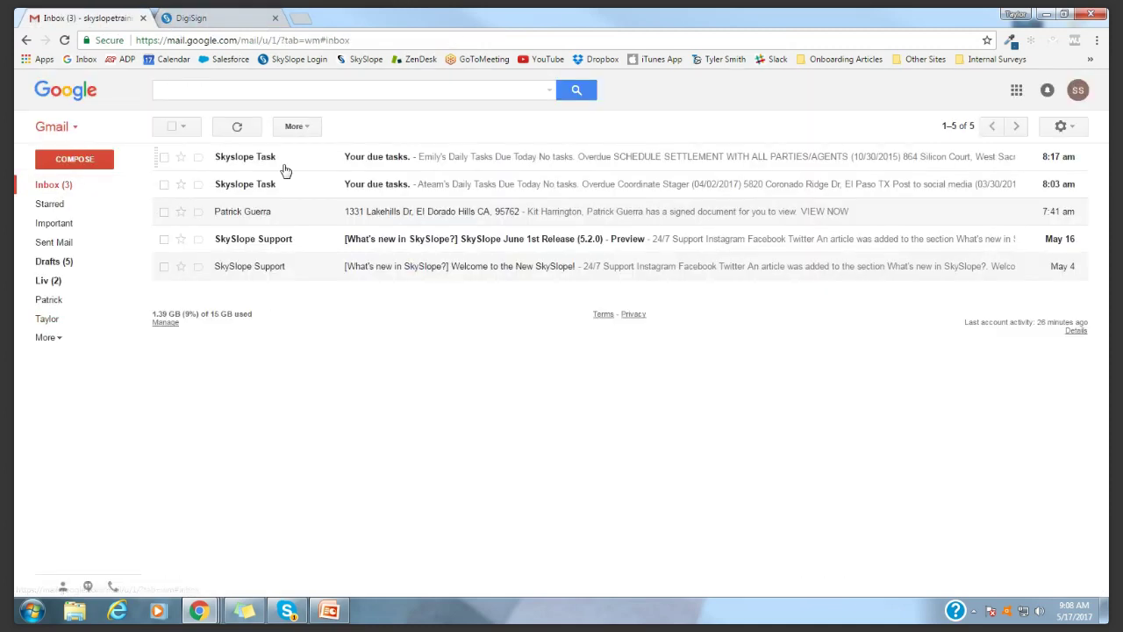
{"action": "left_click", "coordinate": [237, 127]}
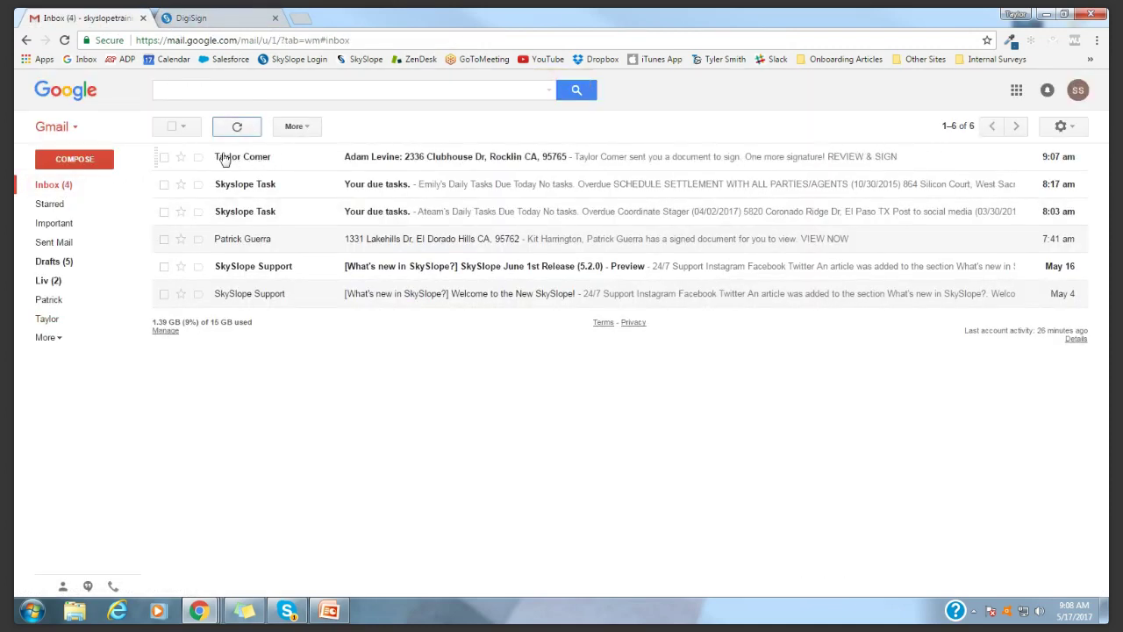
{"action": "left_click", "coordinate": [420, 159]}
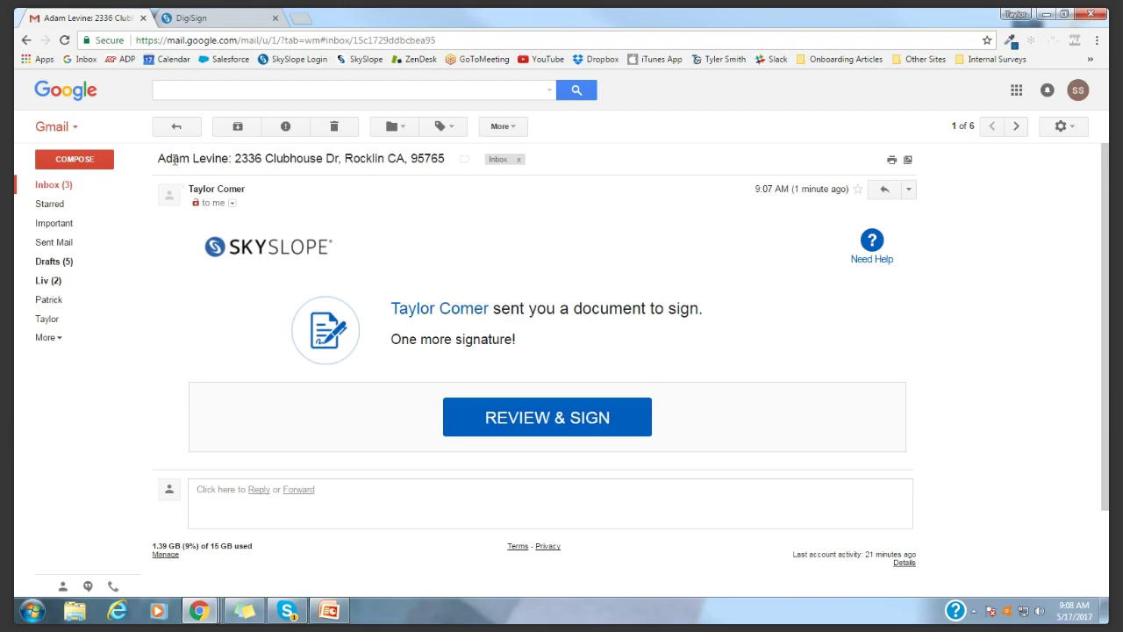
Confirm the seller's name in the subject, then follow the REVIEW & SIGN link
{"action": "left_click_drag", "start_coordinate": [160, 158], "coordinate": [234, 159]}
{"action": "left_click_drag", "start_coordinate": [158, 158], "coordinate": [444, 158]}
{"action": "left_click", "coordinate": [385, 165]}
{"action": "left_click", "coordinate": [537, 425]}
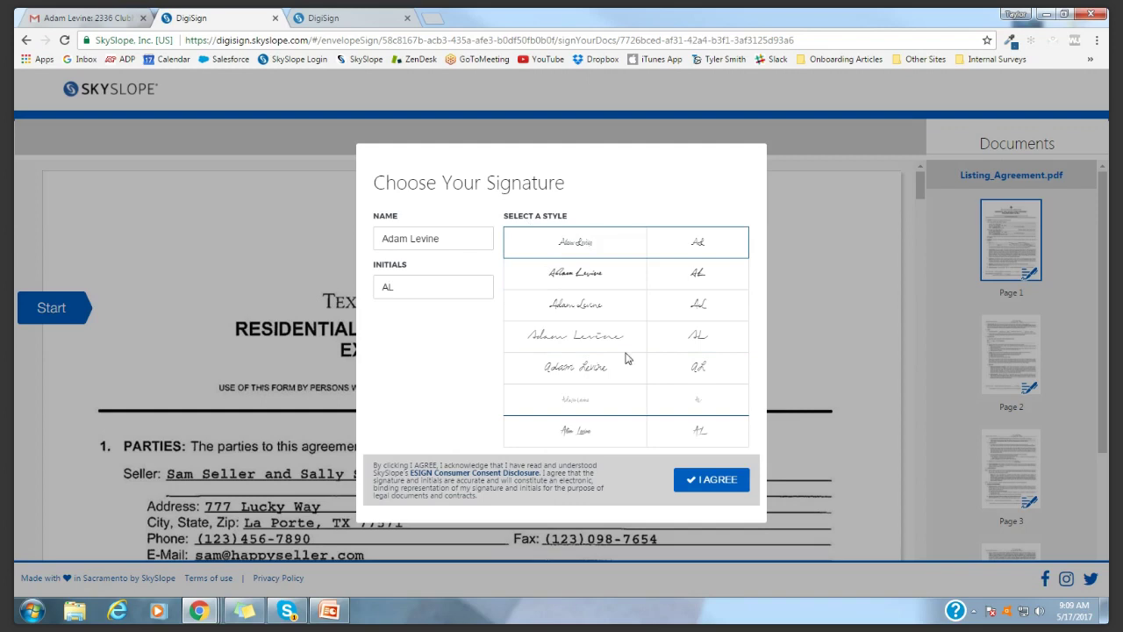
Adopt the seller's signature and initial pages 1, 2 and 3 of Listing_Agreement.pdf
{"action": "left_click", "coordinate": [720, 481]}
{"action": "scroll", "coordinate": [137, 366], "scroll_direction": "down", "scroll_amount": 2}
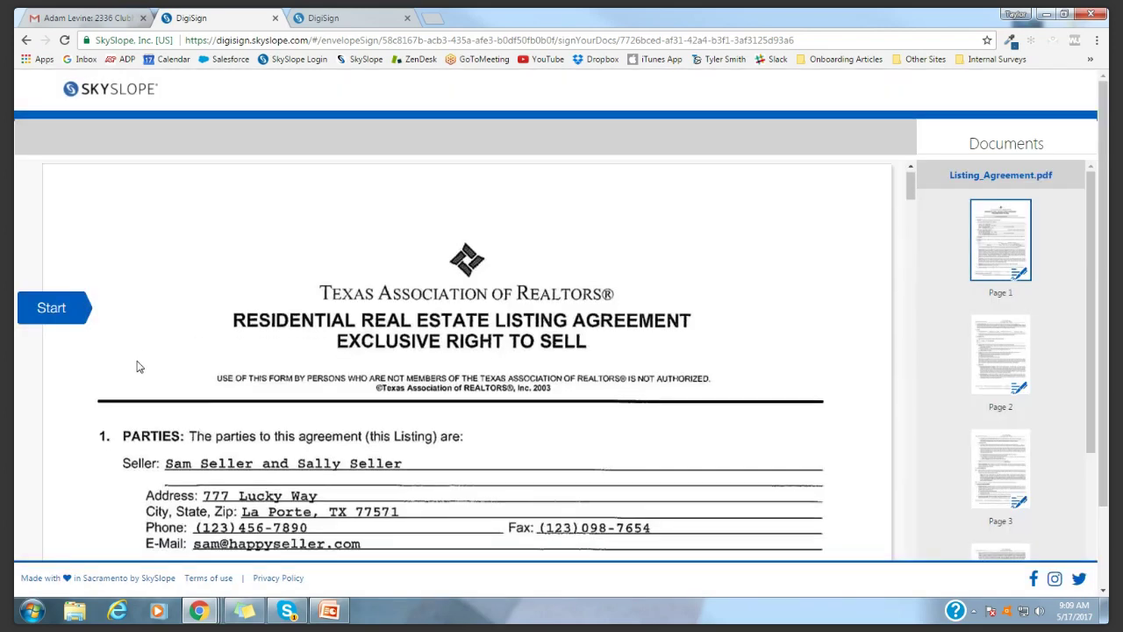
{"action": "left_click", "coordinate": [39, 309]}
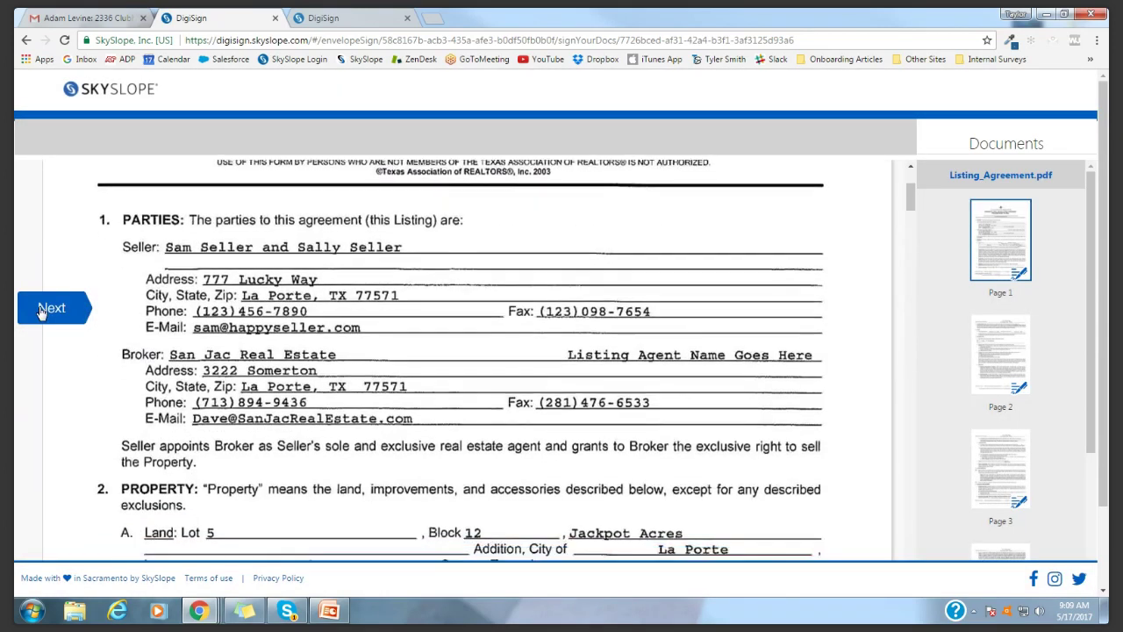
{"action": "left_click", "coordinate": [618, 309]}
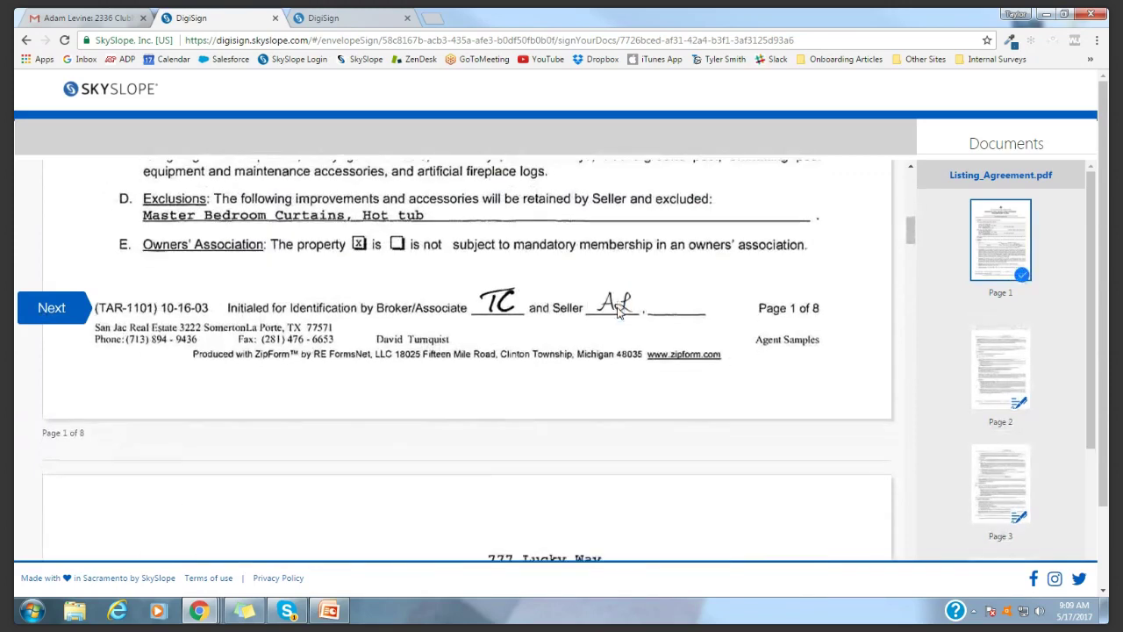
{"action": "left_click", "coordinate": [618, 309]}
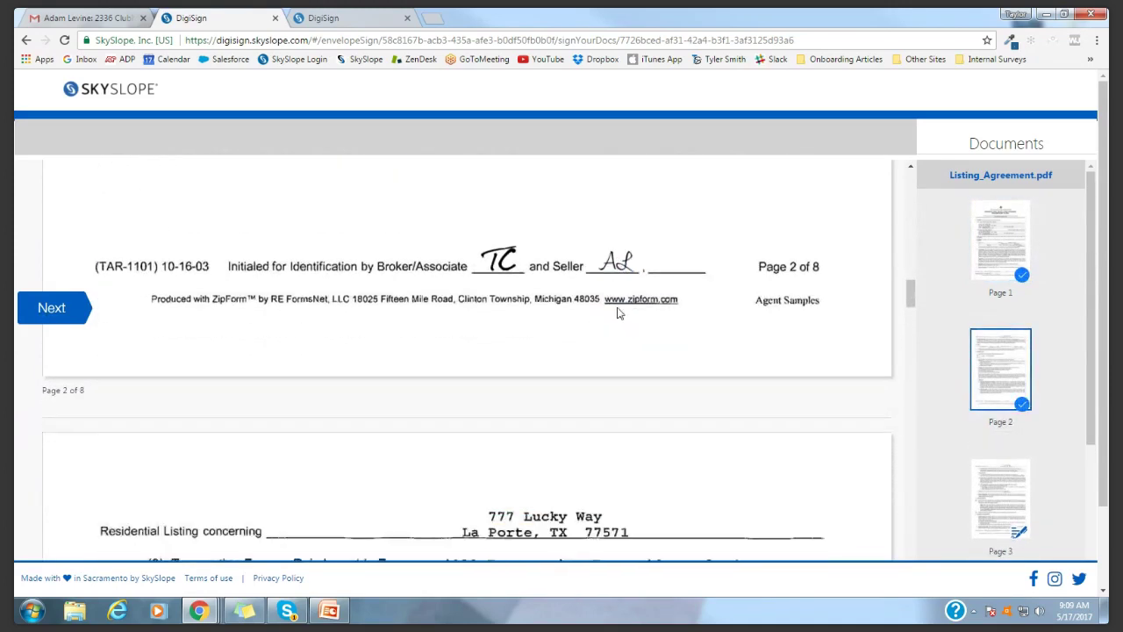
{"action": "left_click", "coordinate": [619, 312]}
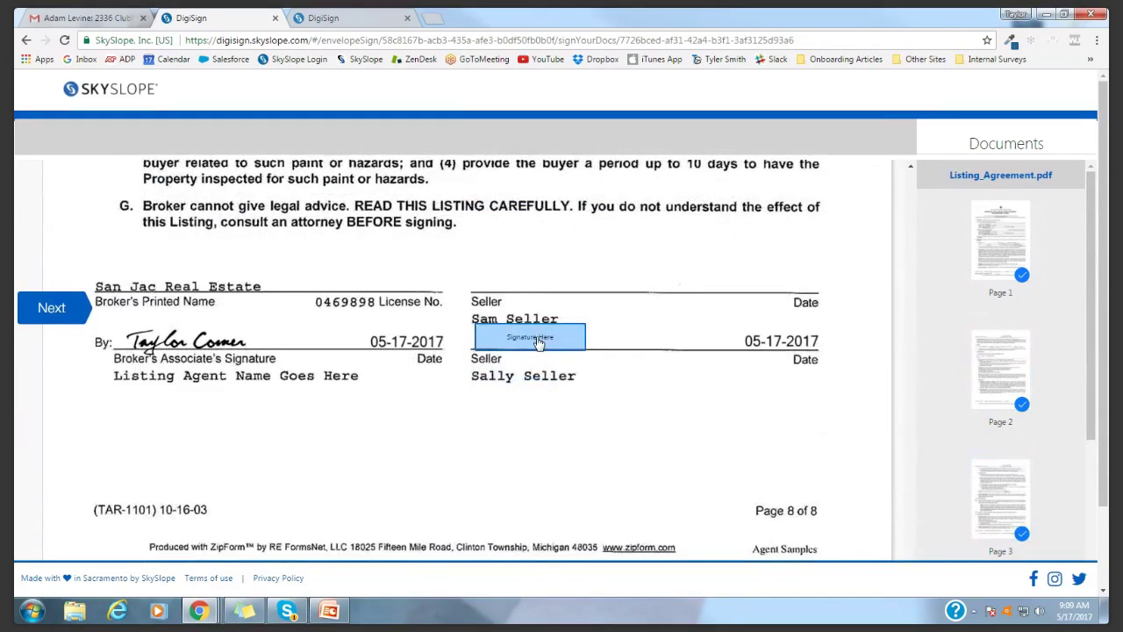
Sign the seller line on page 8, submit, and return to the Sent envelopes list
{"action": "left_click", "coordinate": [535, 338]}
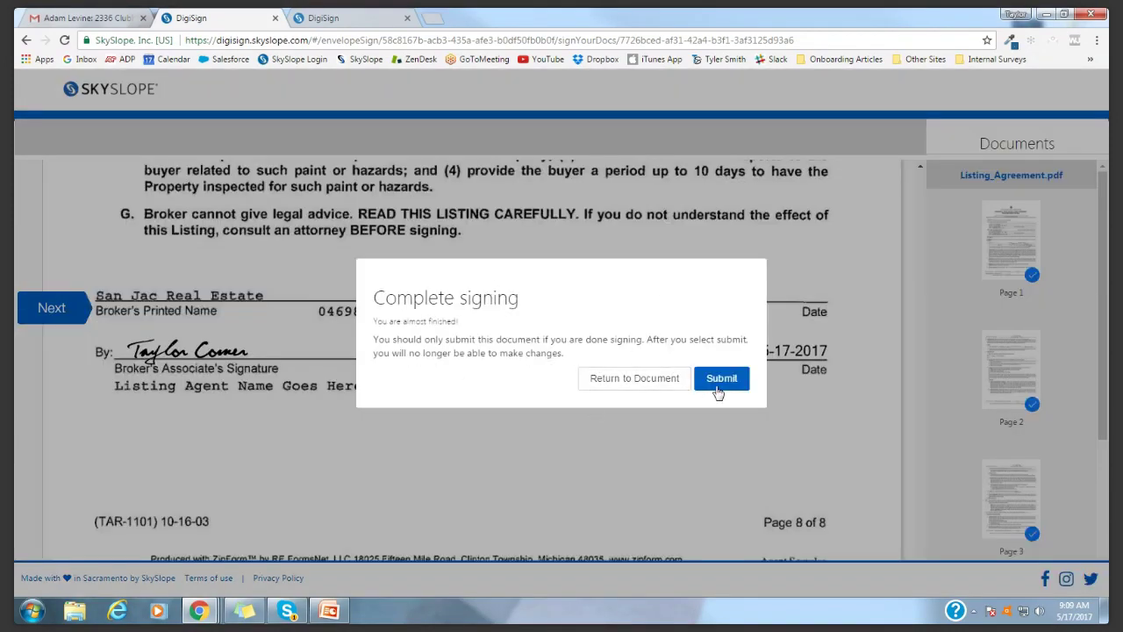
{"action": "left_click", "coordinate": [718, 379]}
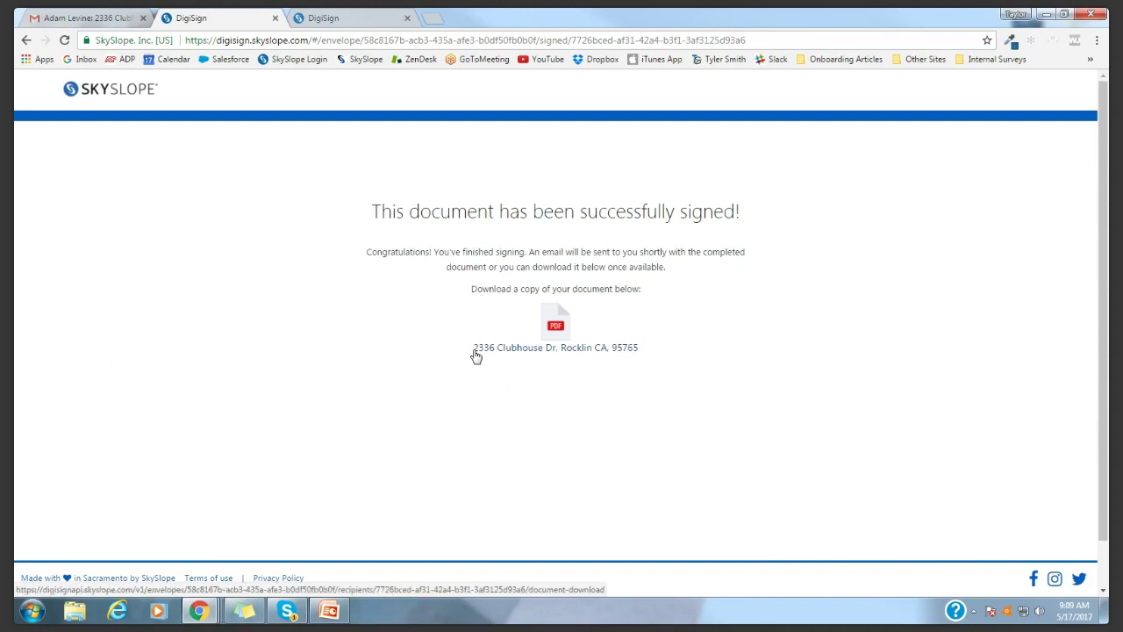
{"action": "left_click", "coordinate": [376, 15]}
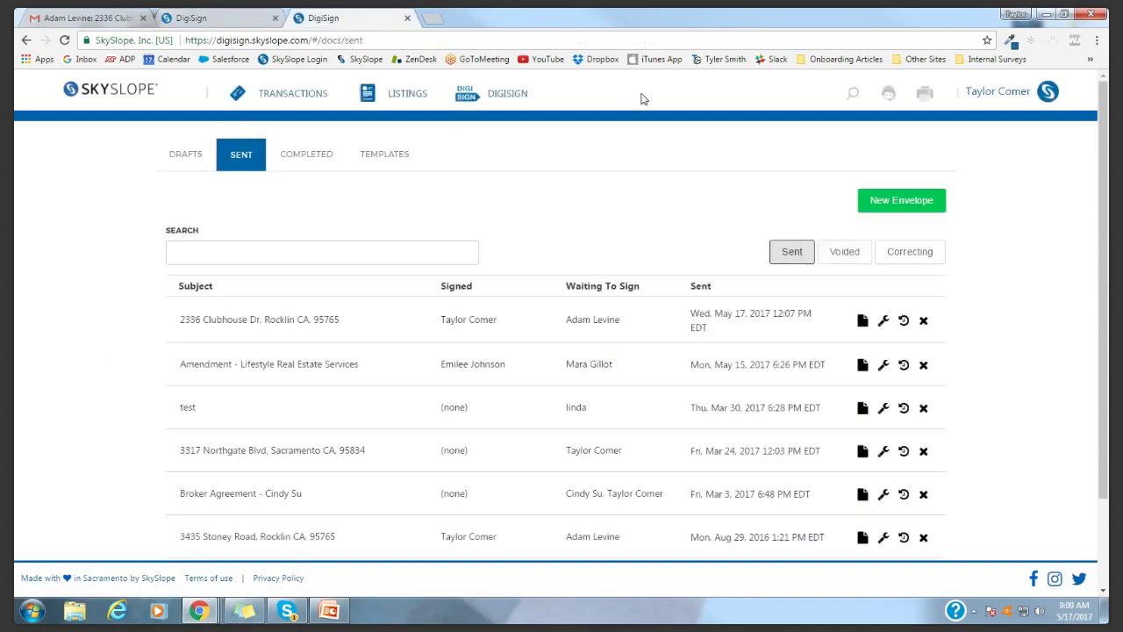
{"action": "left_click", "coordinate": [855, 105]}
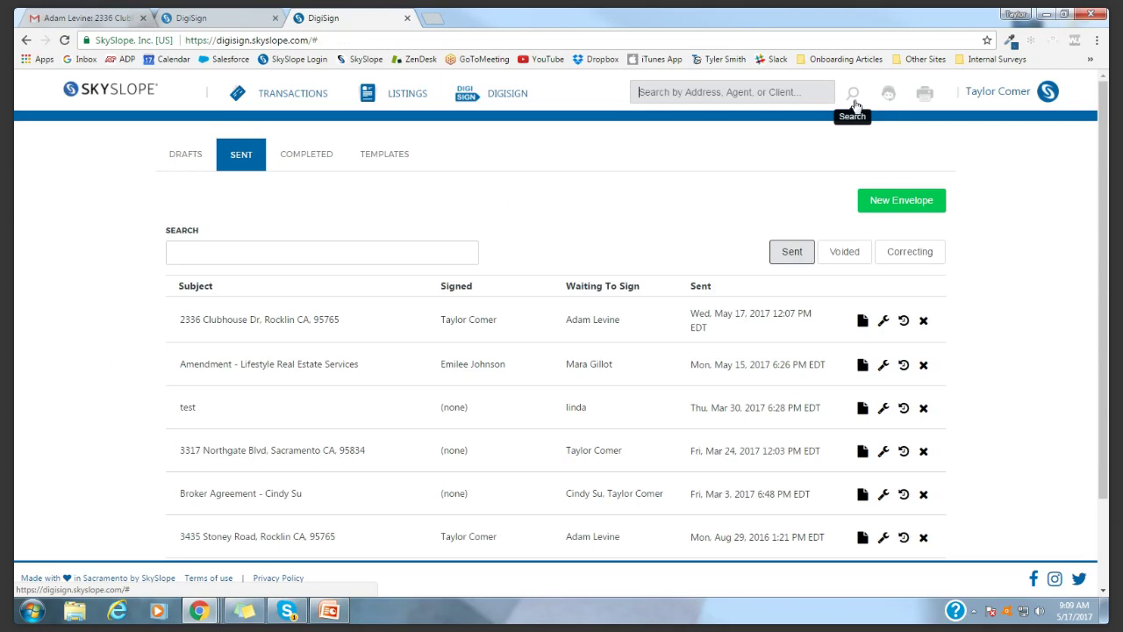
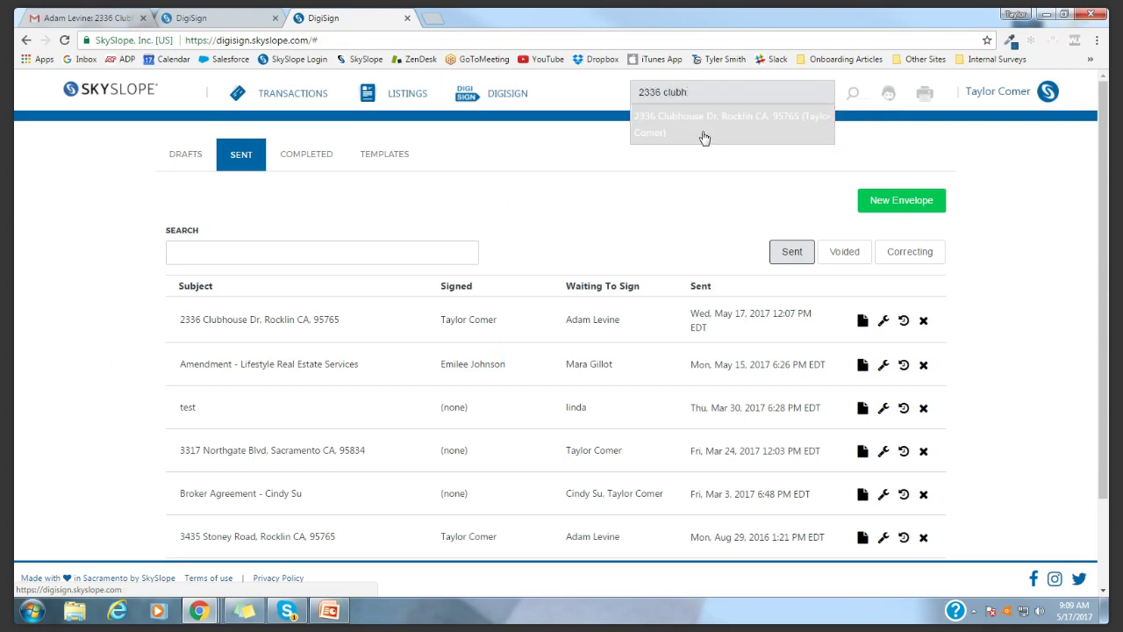
{"action": "left_click", "coordinate": [704, 137]}
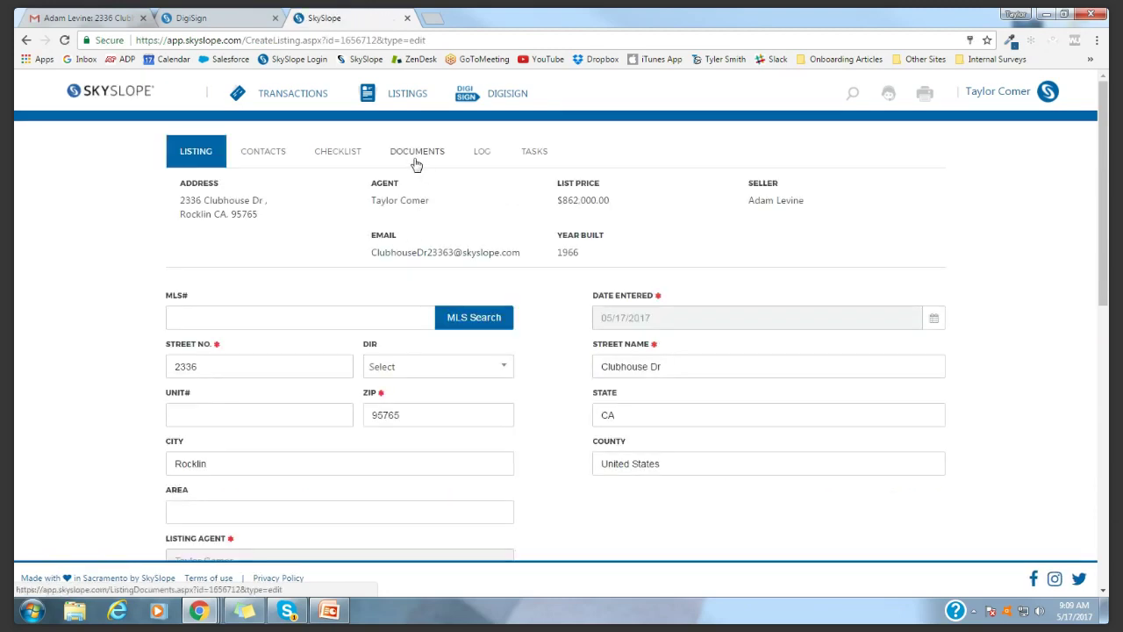
{"action": "left_click", "coordinate": [407, 158]}
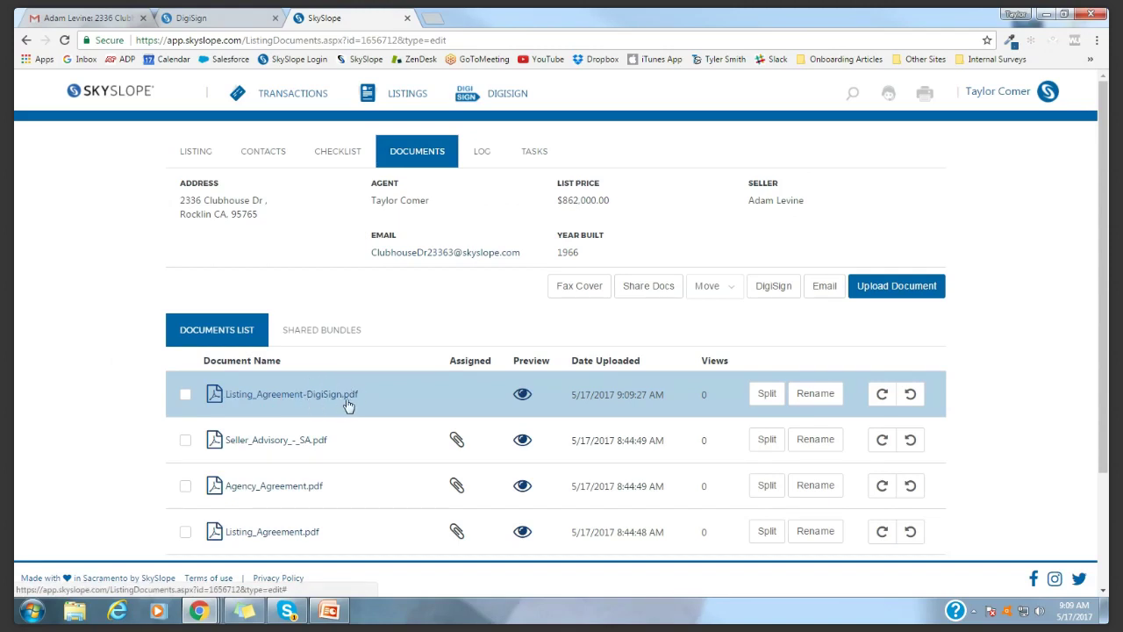
{"action": "scroll", "coordinate": [351, 395], "scroll_direction": "down", "scroll_amount": 1}
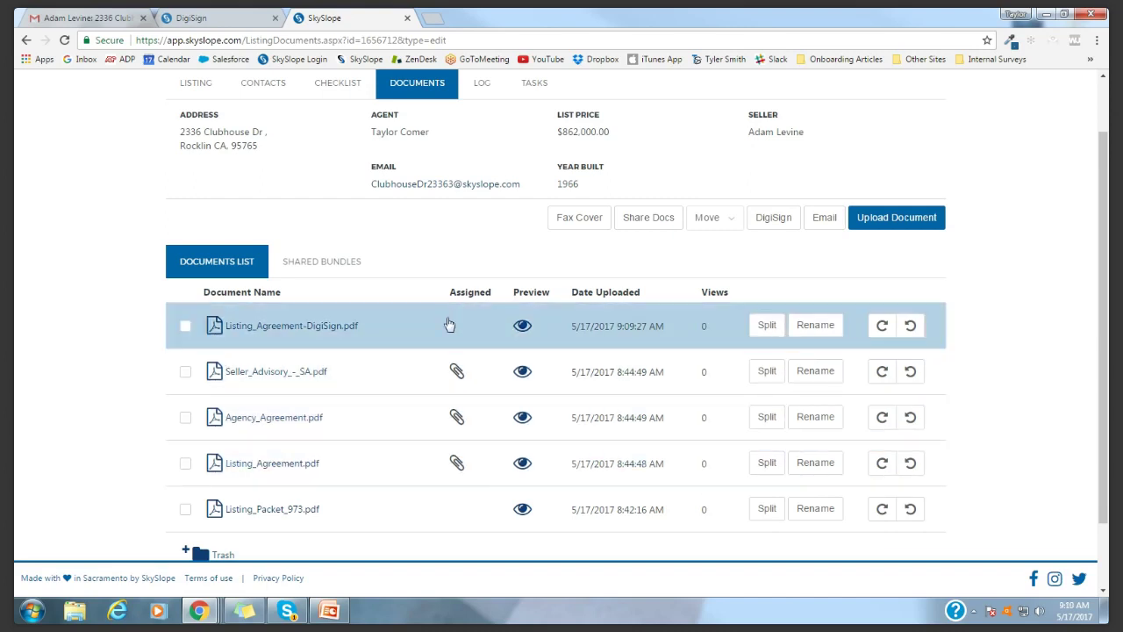
{"action": "scroll", "coordinate": [421, 264], "scroll_direction": "up", "scroll_amount": 2}
Replace the checklist's Listing Agreement file with Listing_Agreement-DigiSign.pdf, then go to the home dashboard
{"action": "left_click", "coordinate": [332, 151]}
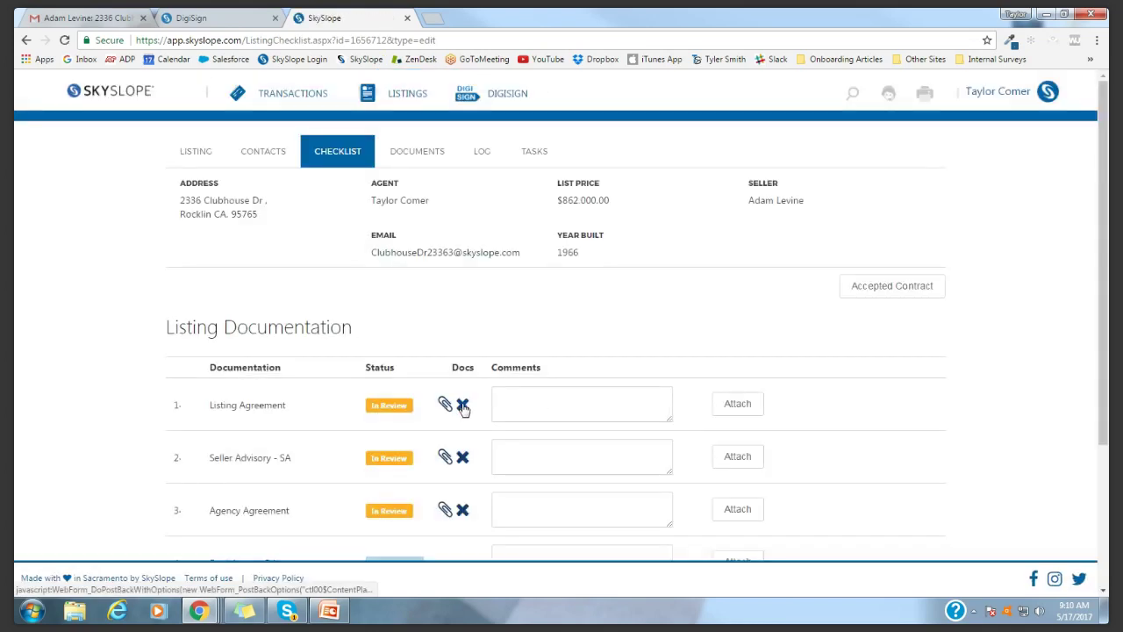
{"action": "left_click", "coordinate": [462, 404]}
{"action": "left_click", "coordinate": [711, 377]}
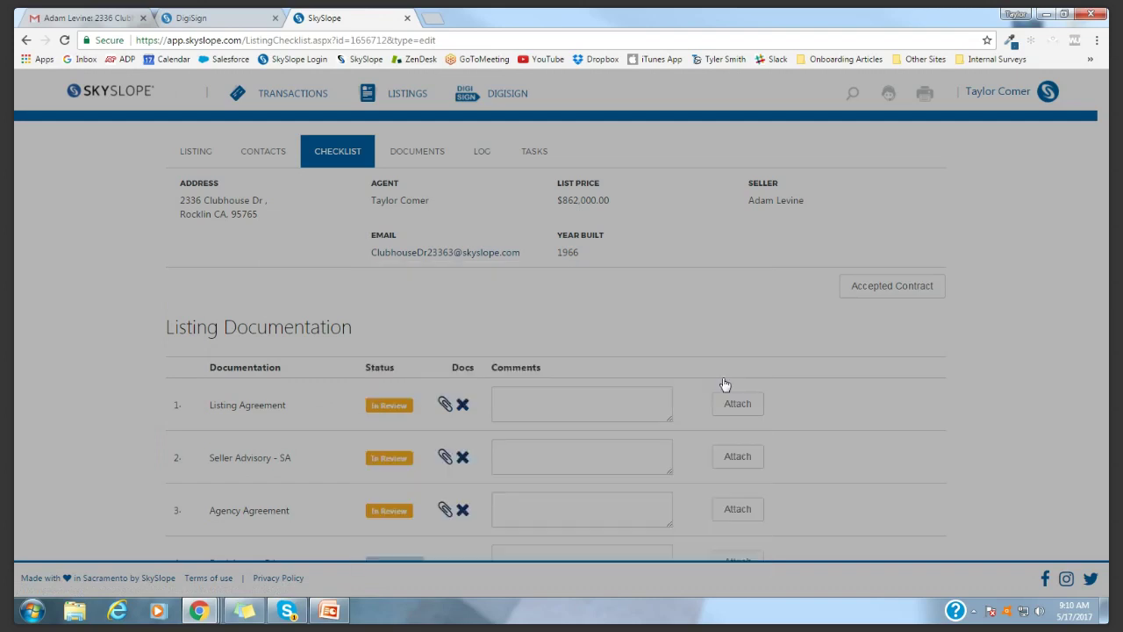
{"action": "left_click", "coordinate": [720, 394]}
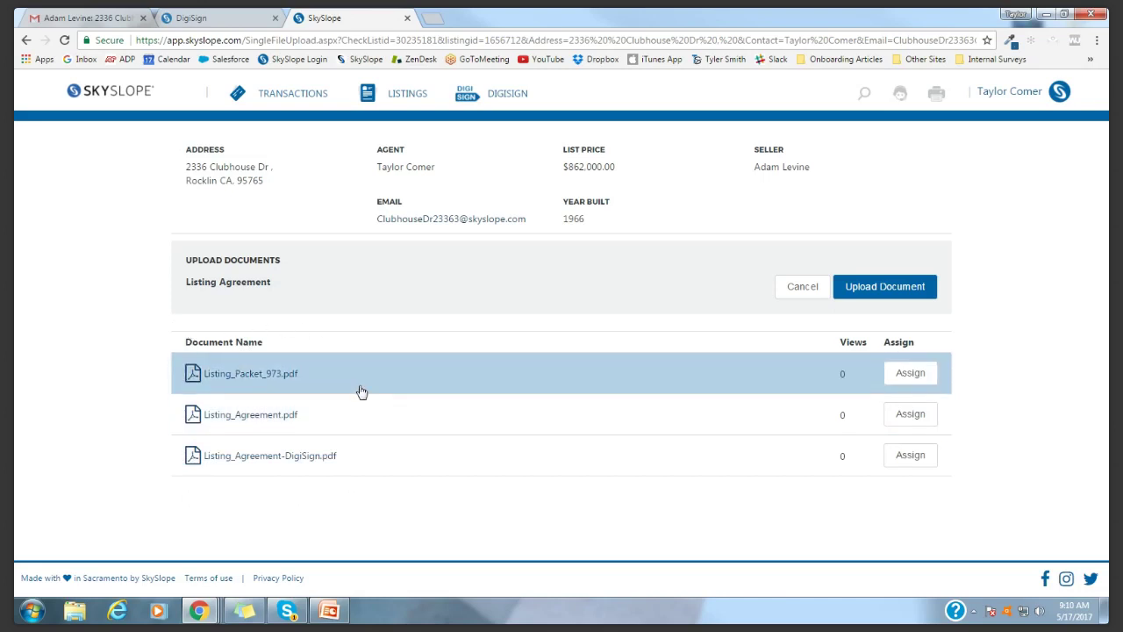
{"action": "left_click", "coordinate": [917, 460]}
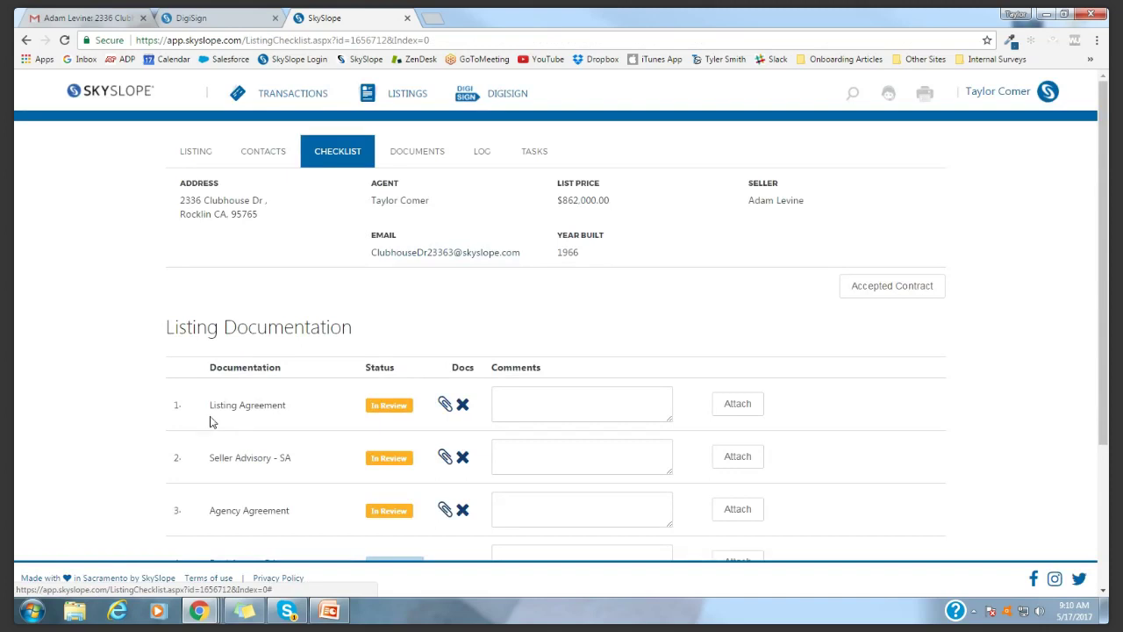
{"action": "left_click", "coordinate": [112, 93]}
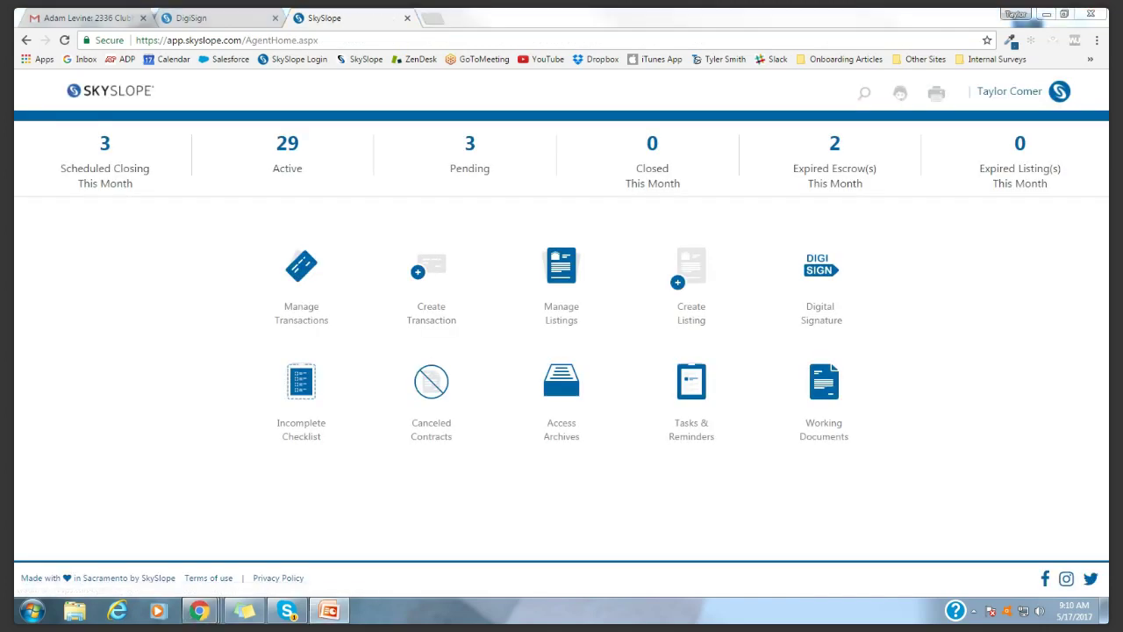